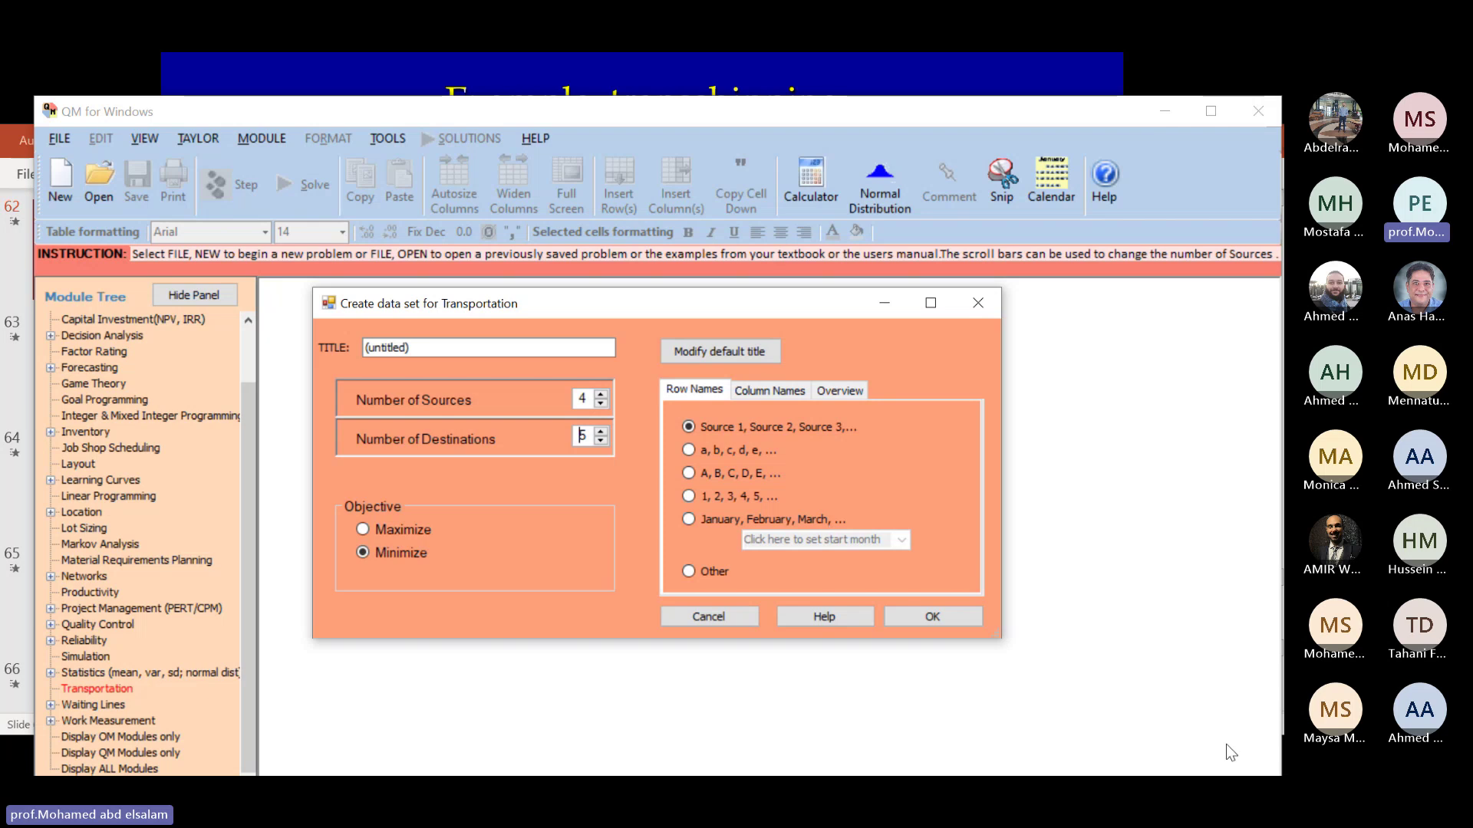
Step: Create the minimization data set with 4 sources and 5 destinations, and set Source 1's costs to Destinations 1, 2 and 3 to 100 each
click(927, 621)
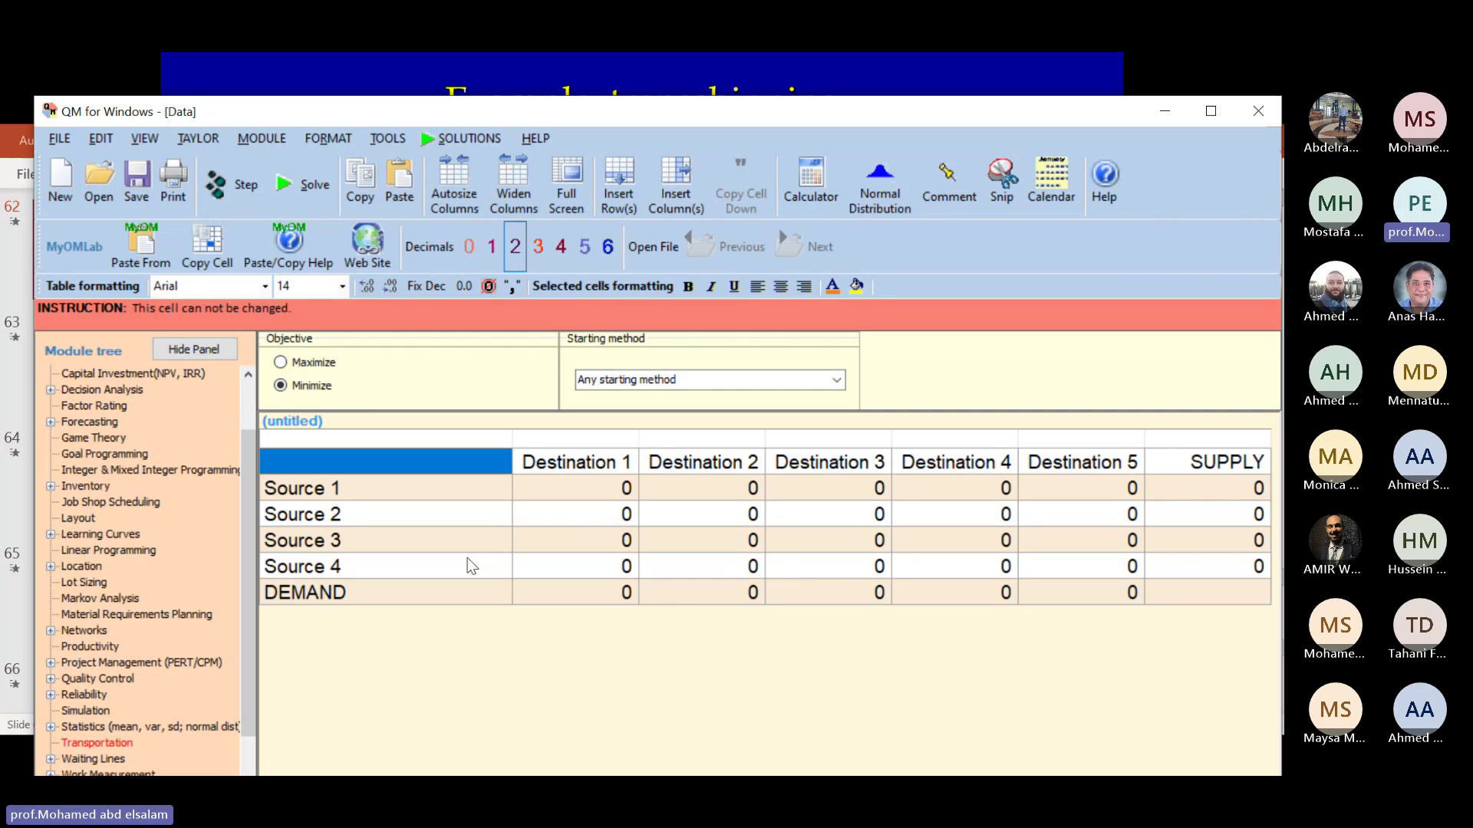
click(583, 485)
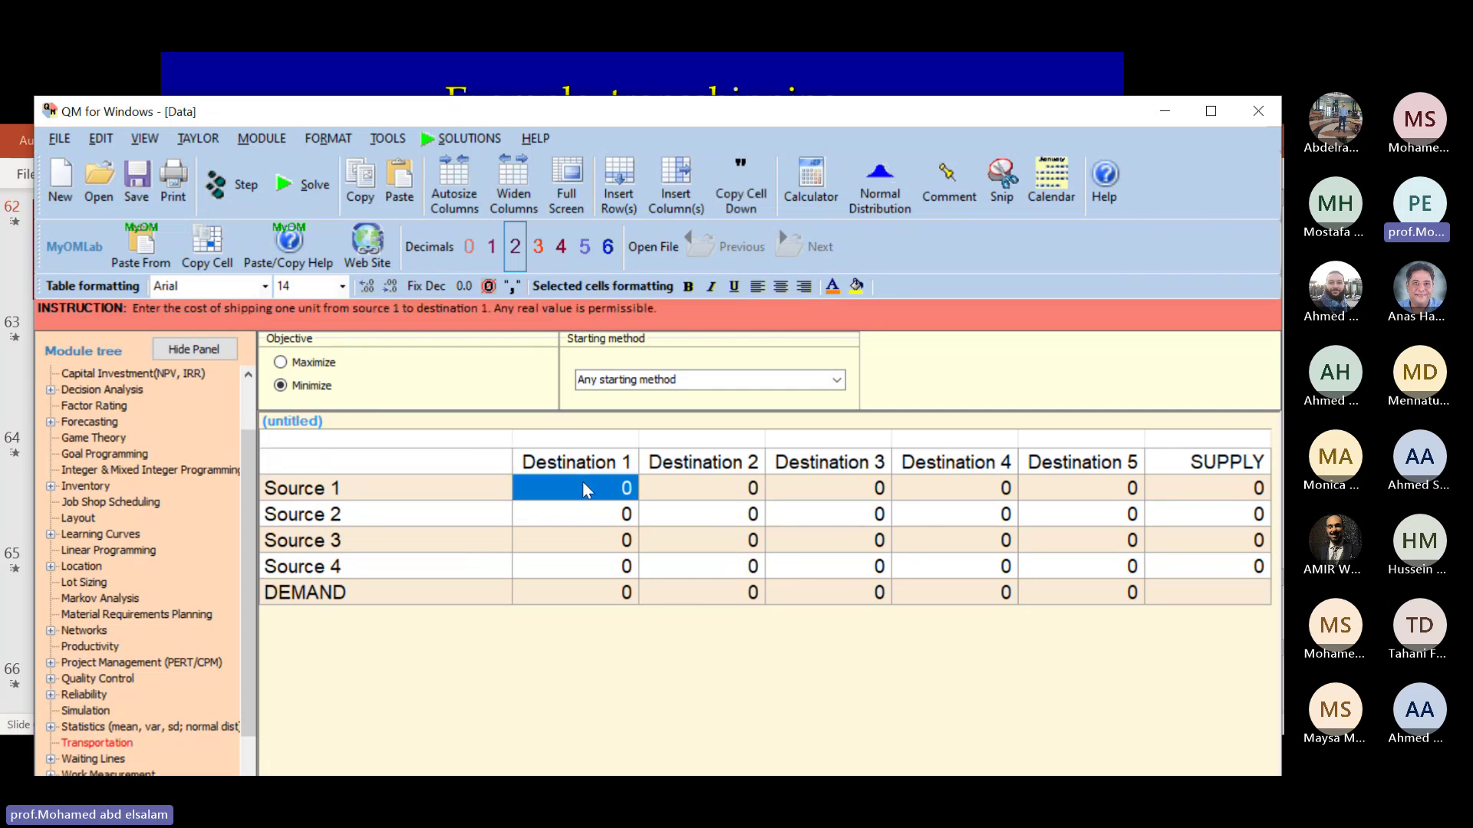
text(100)
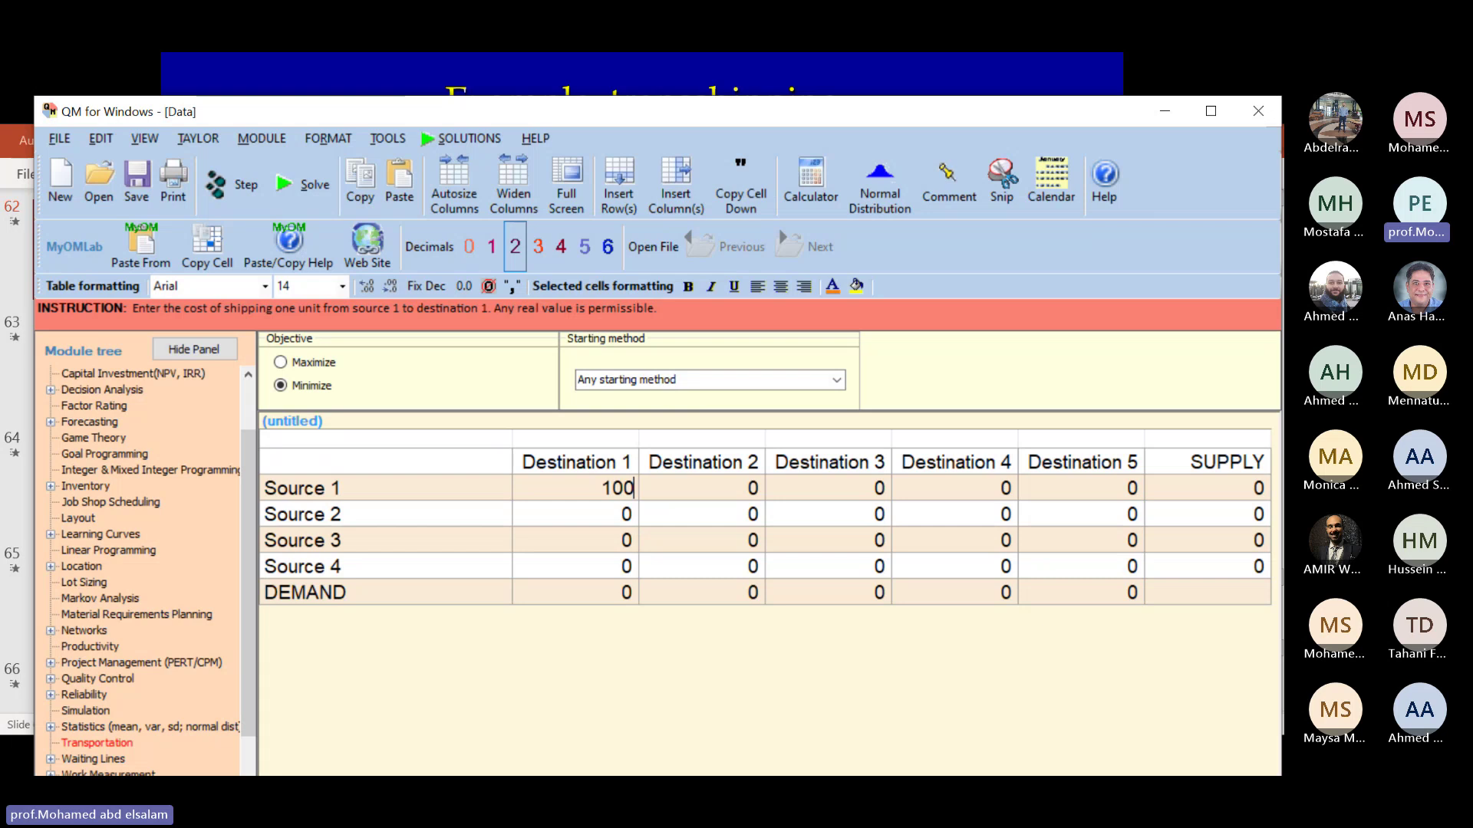
key(Return)
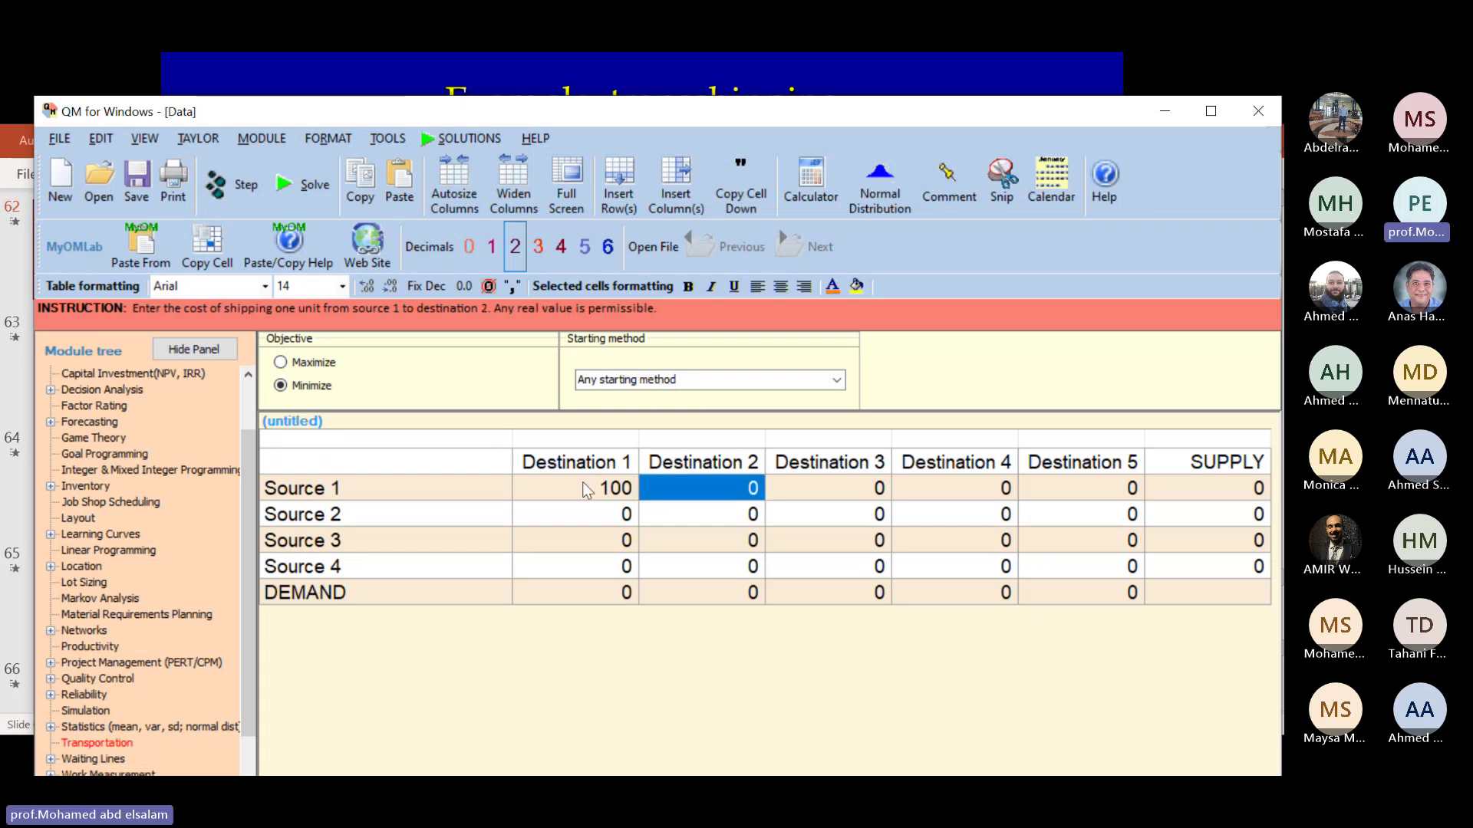
text(100)
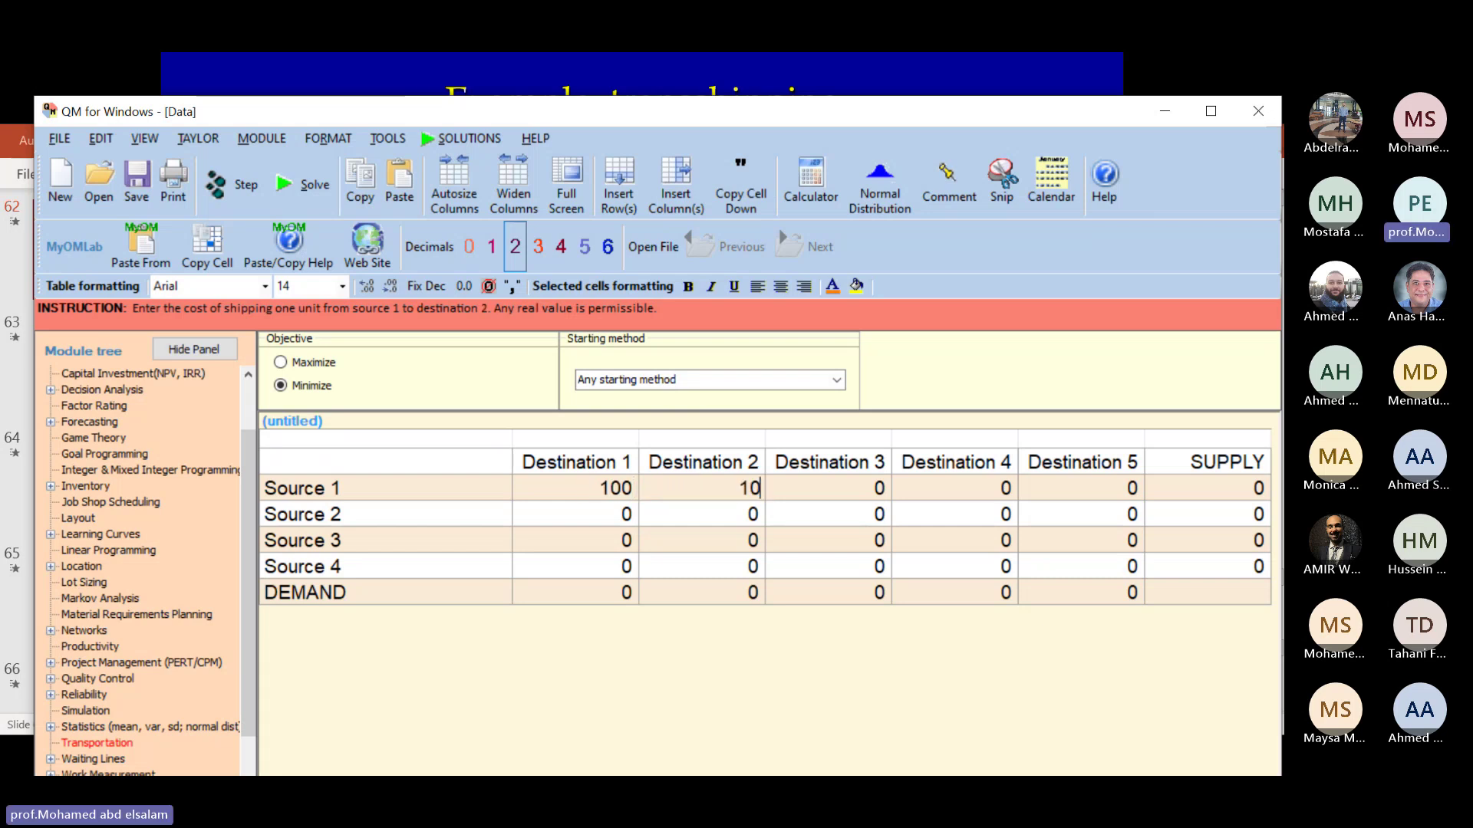
key(Return)
text(100)
key(Return)
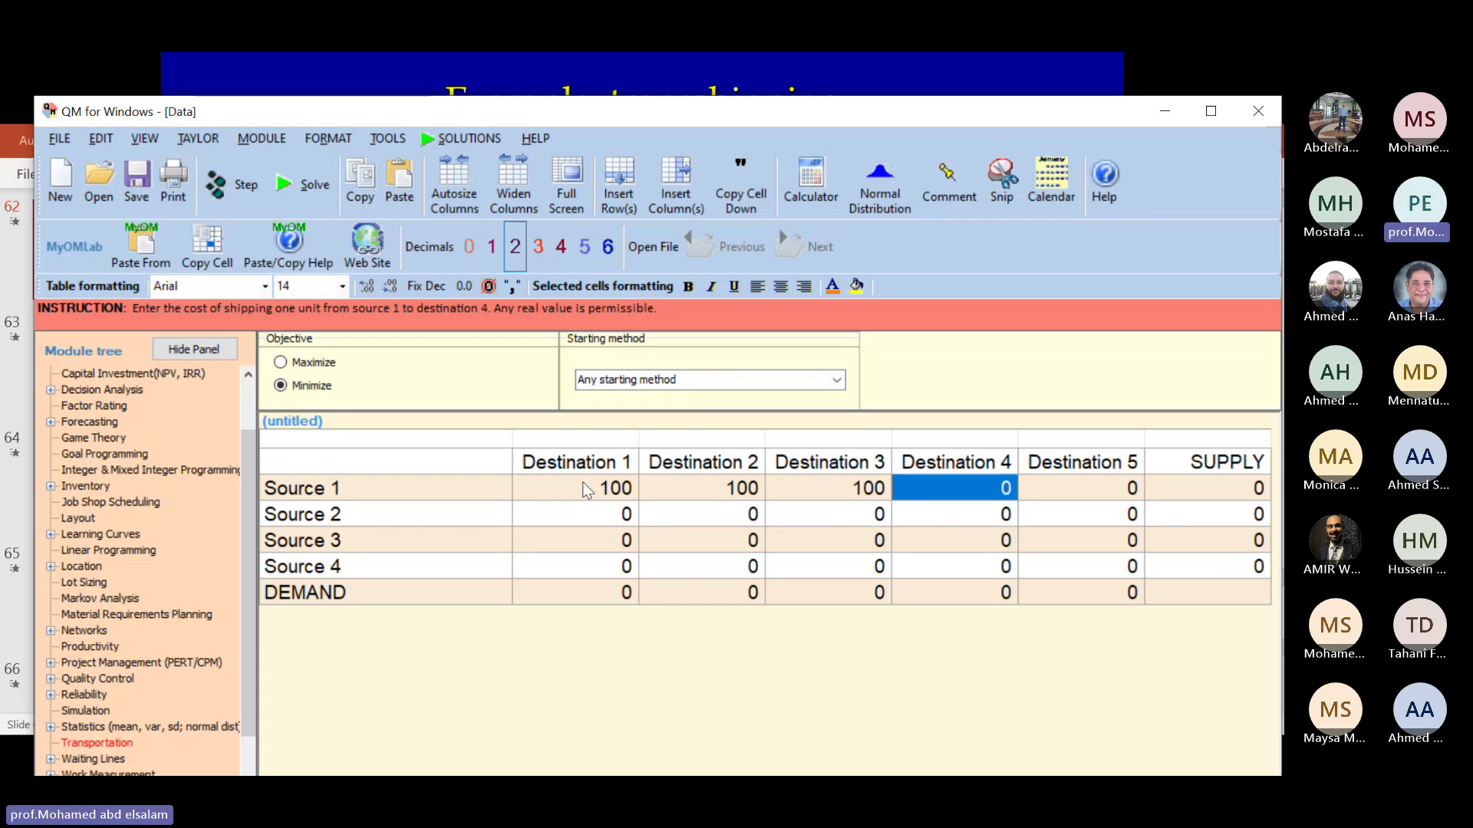
Step: Set Source 1's shipping costs to 5 for Destination 4 and 8 for Destination 5, with a supply of 75
text(5)
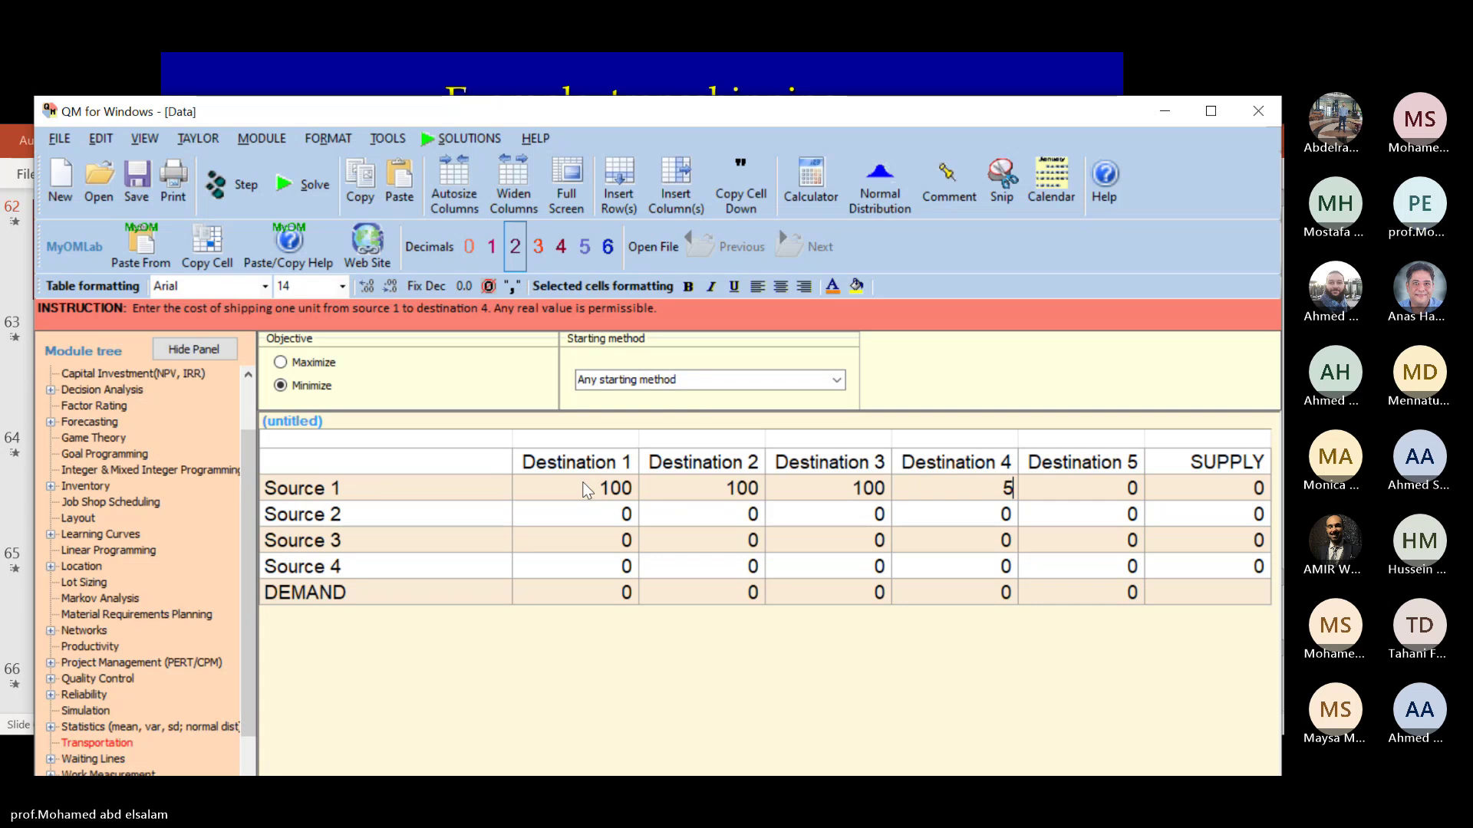
key(Return)
text(8)
key(Return)
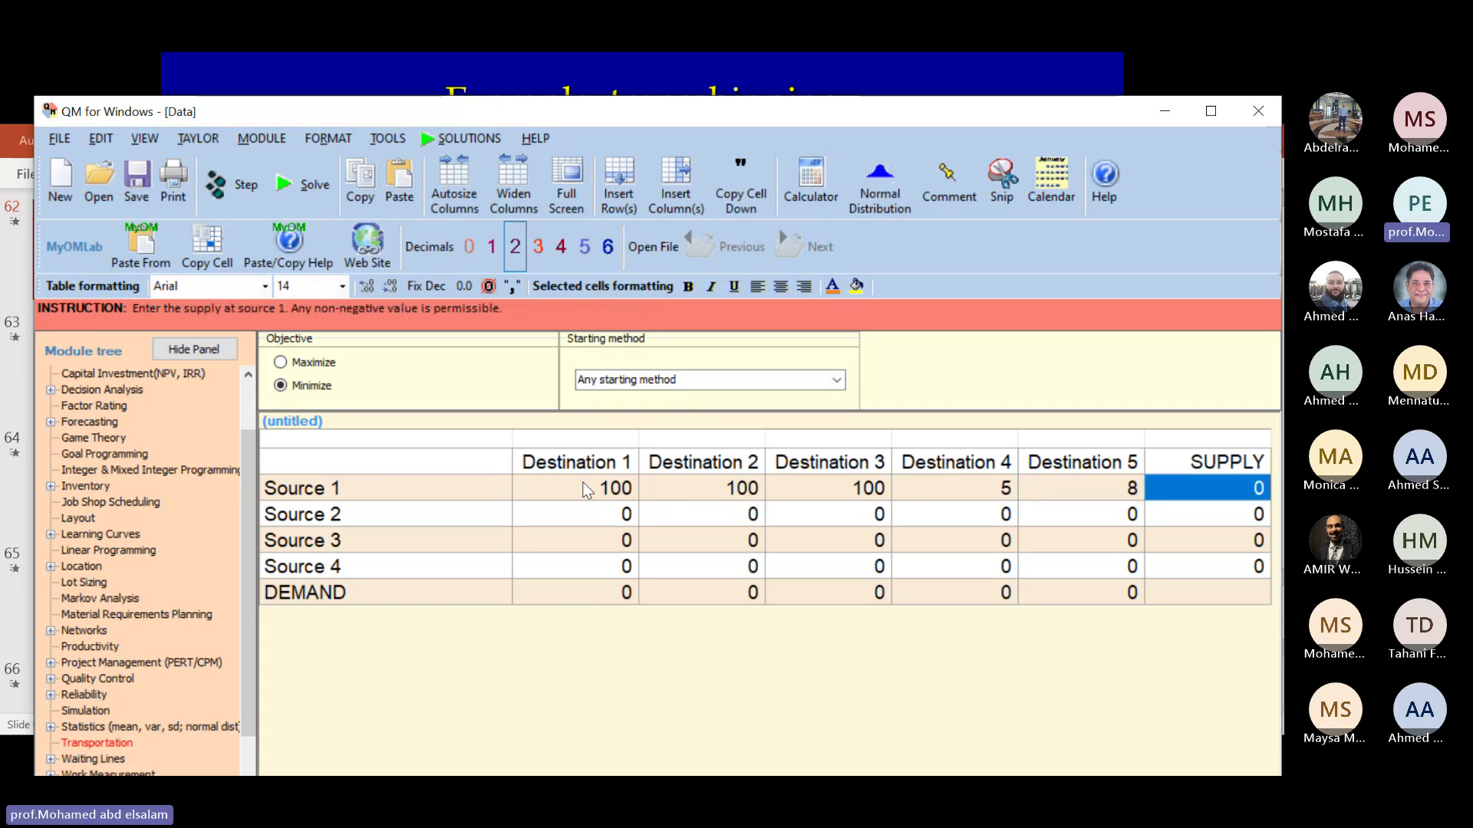
text(75)
key(Return)
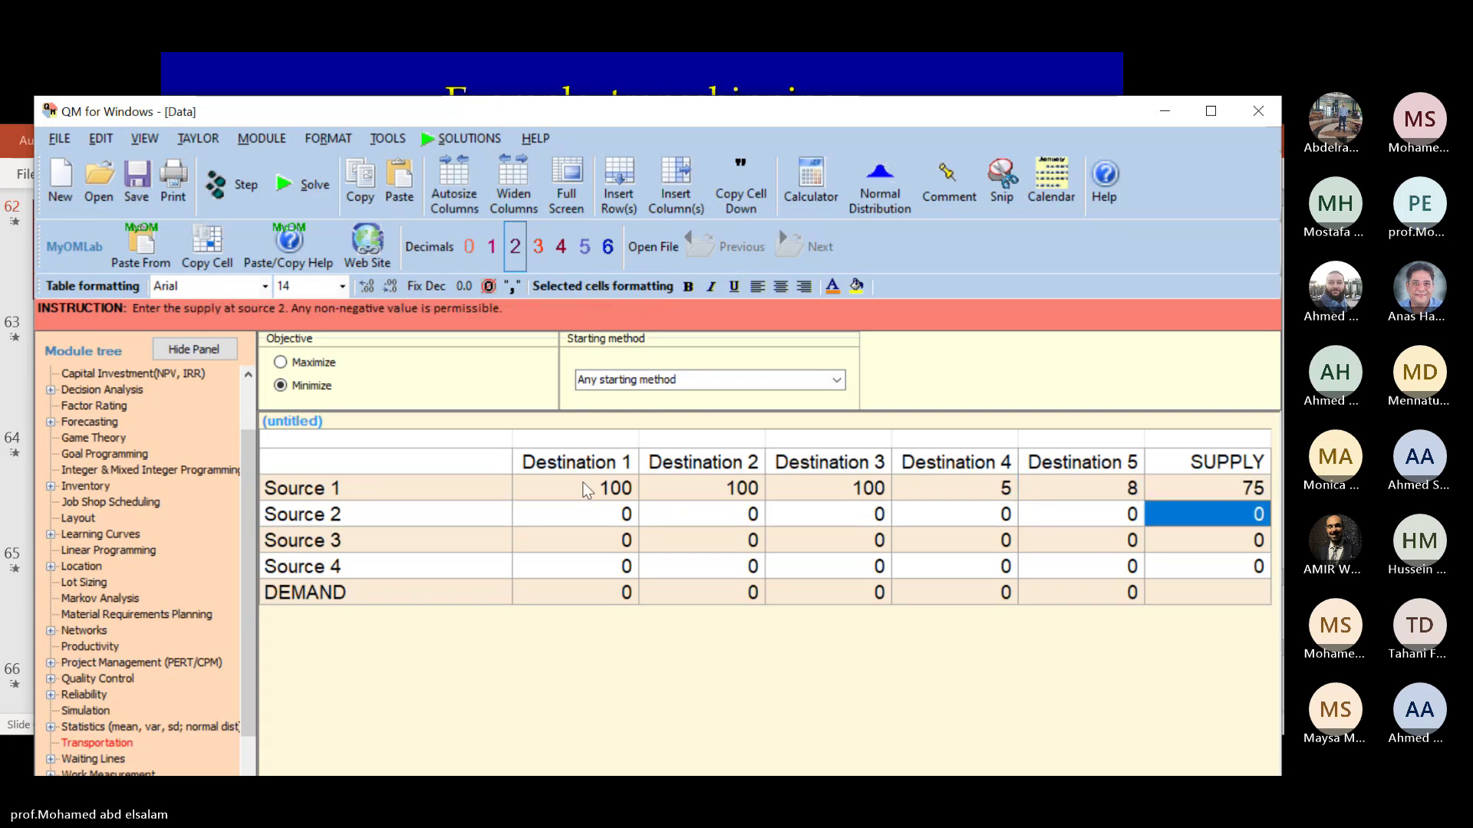
Step: Set Source 2's shipping costs to Destinations 1, 2 and 3 to 100 each
key(Left)
key(Left)
key(Left)
key(Left)
key(Left)
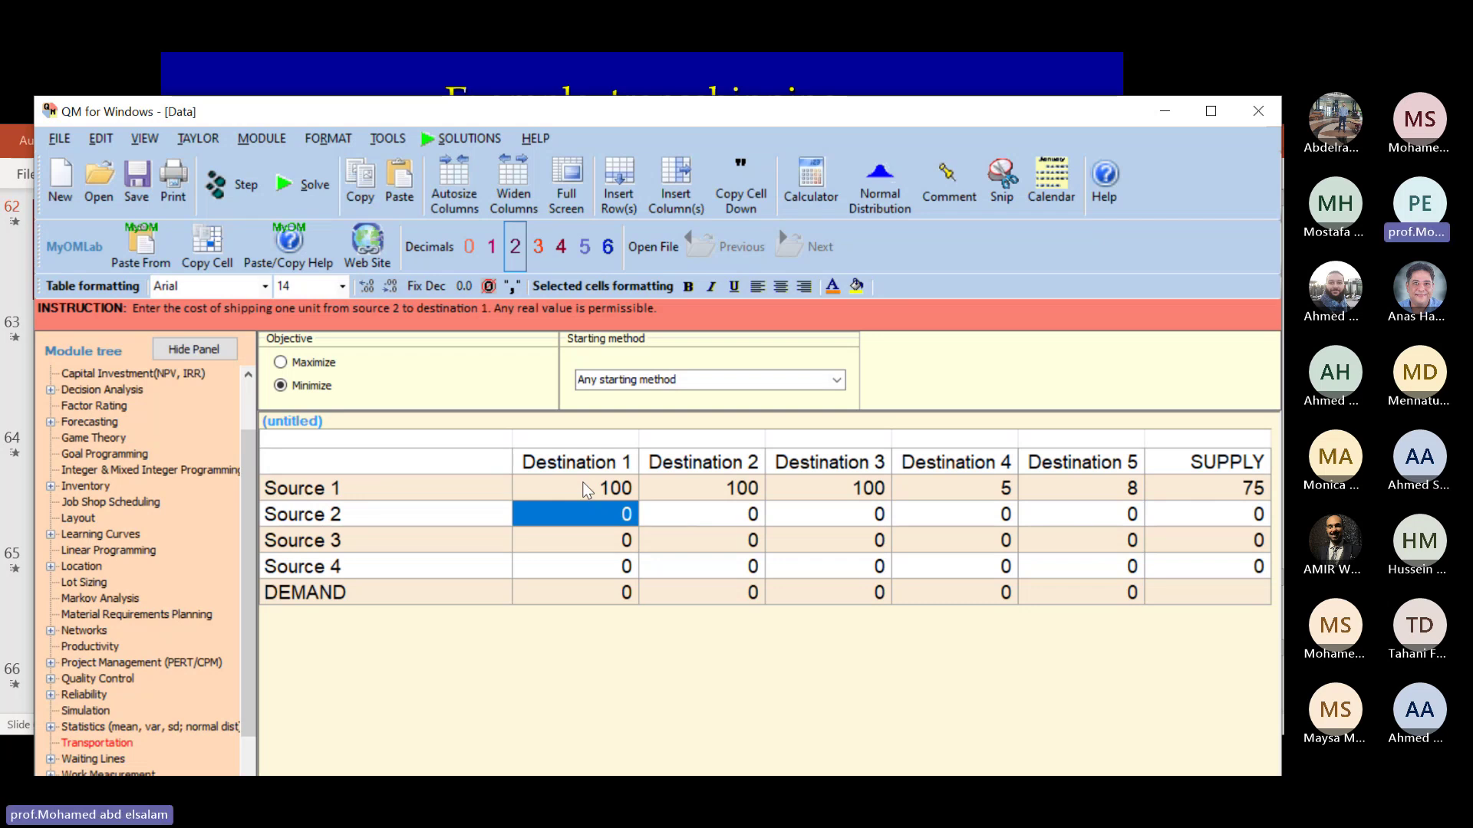
text(100)
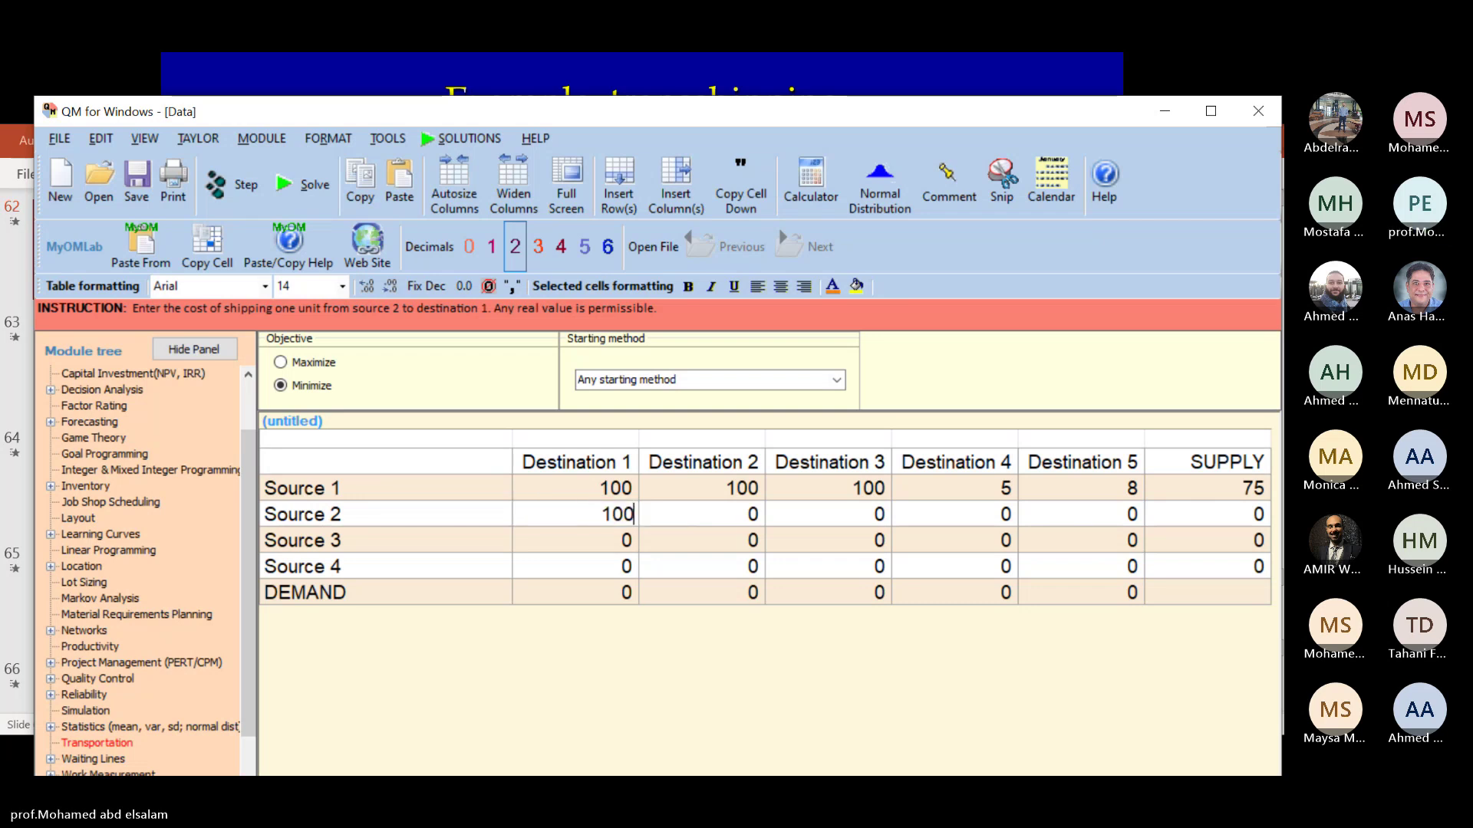
key(Return)
text(100)
key(Return)
text(100)
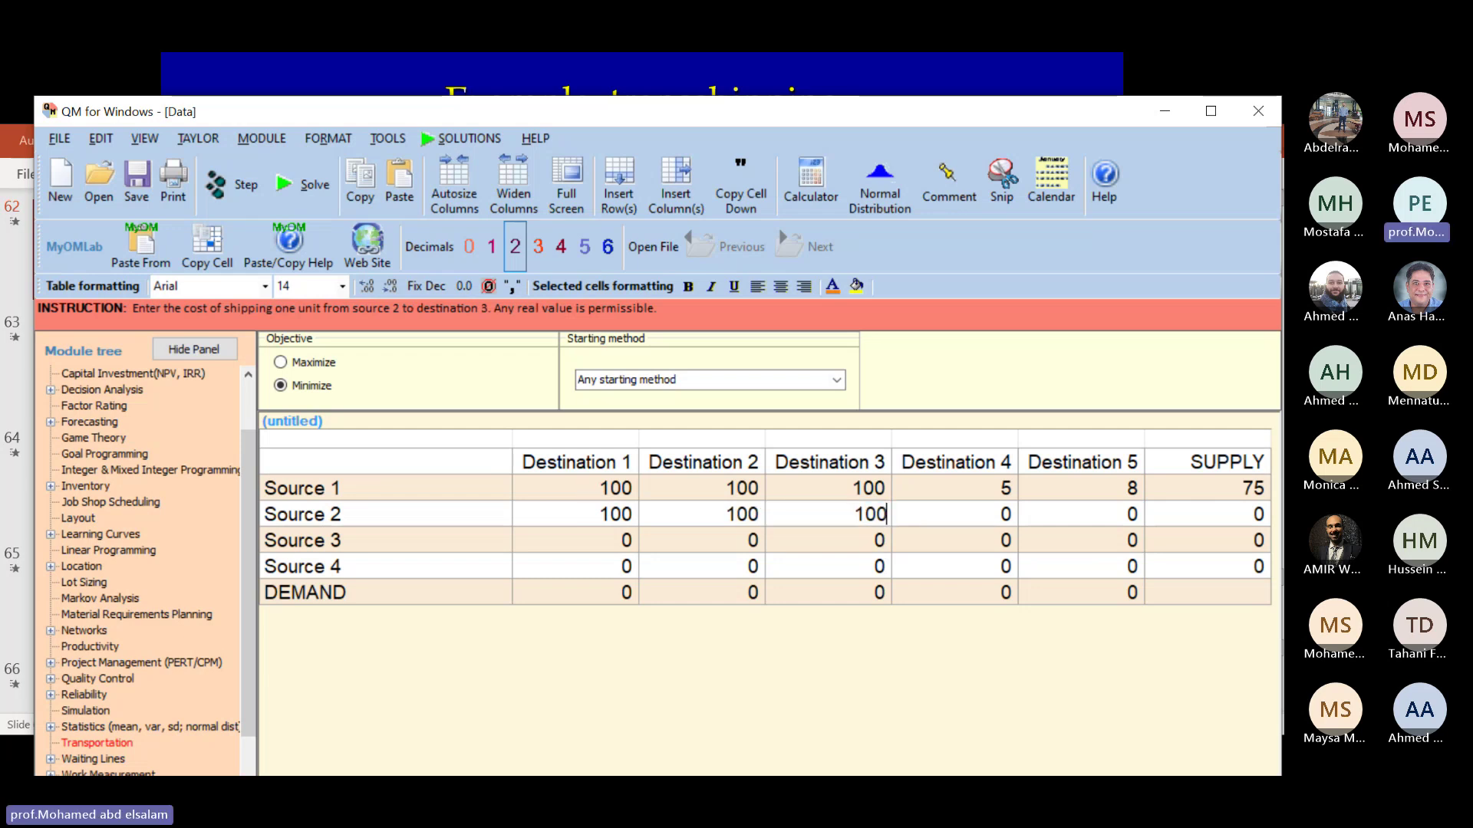
key(Return)
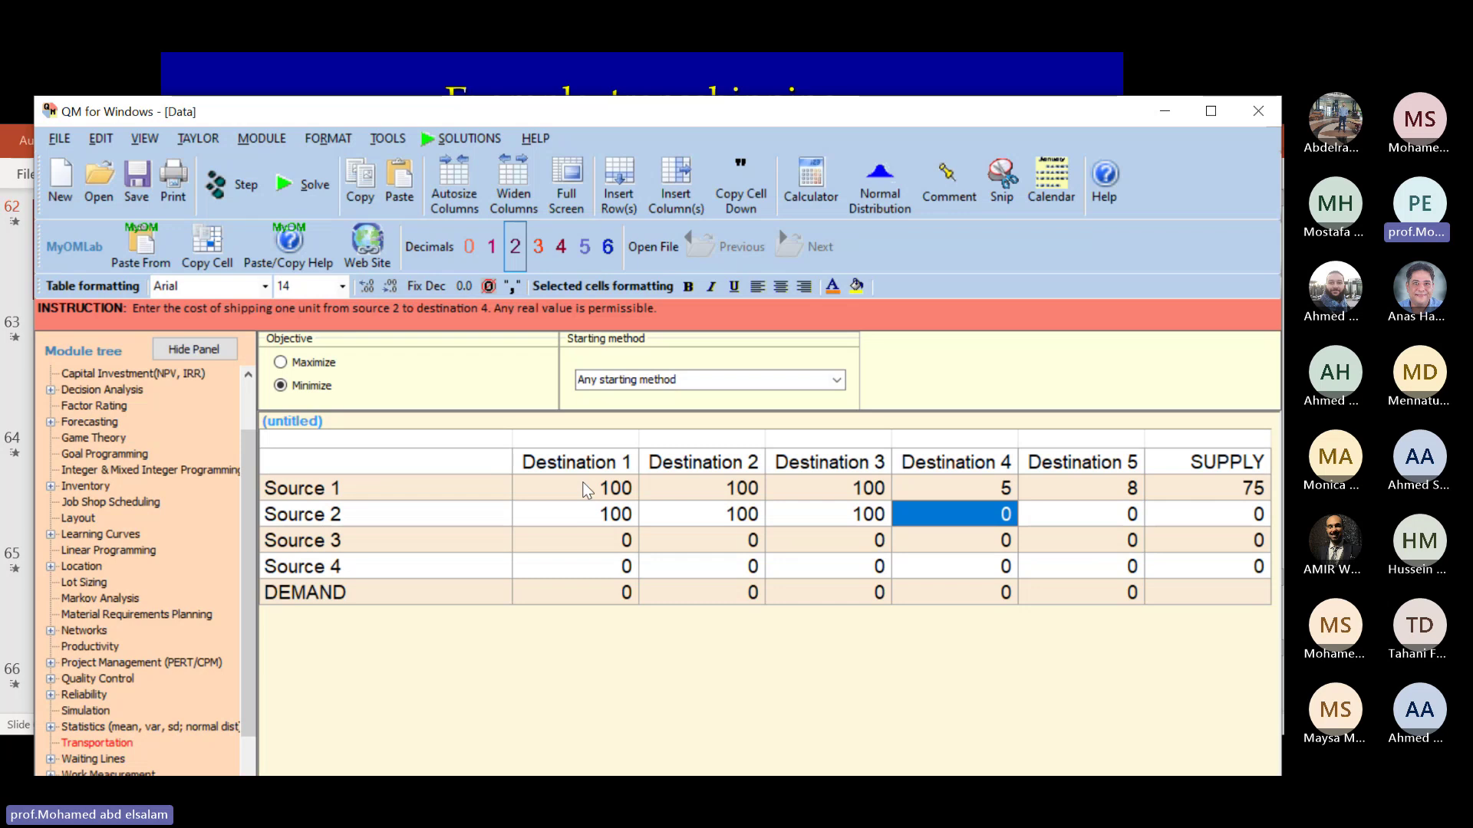
Step: Set Source 2's shipping costs to 7 for Destination 4 and 4 for Destination 5, with a supply of 75
text(7)
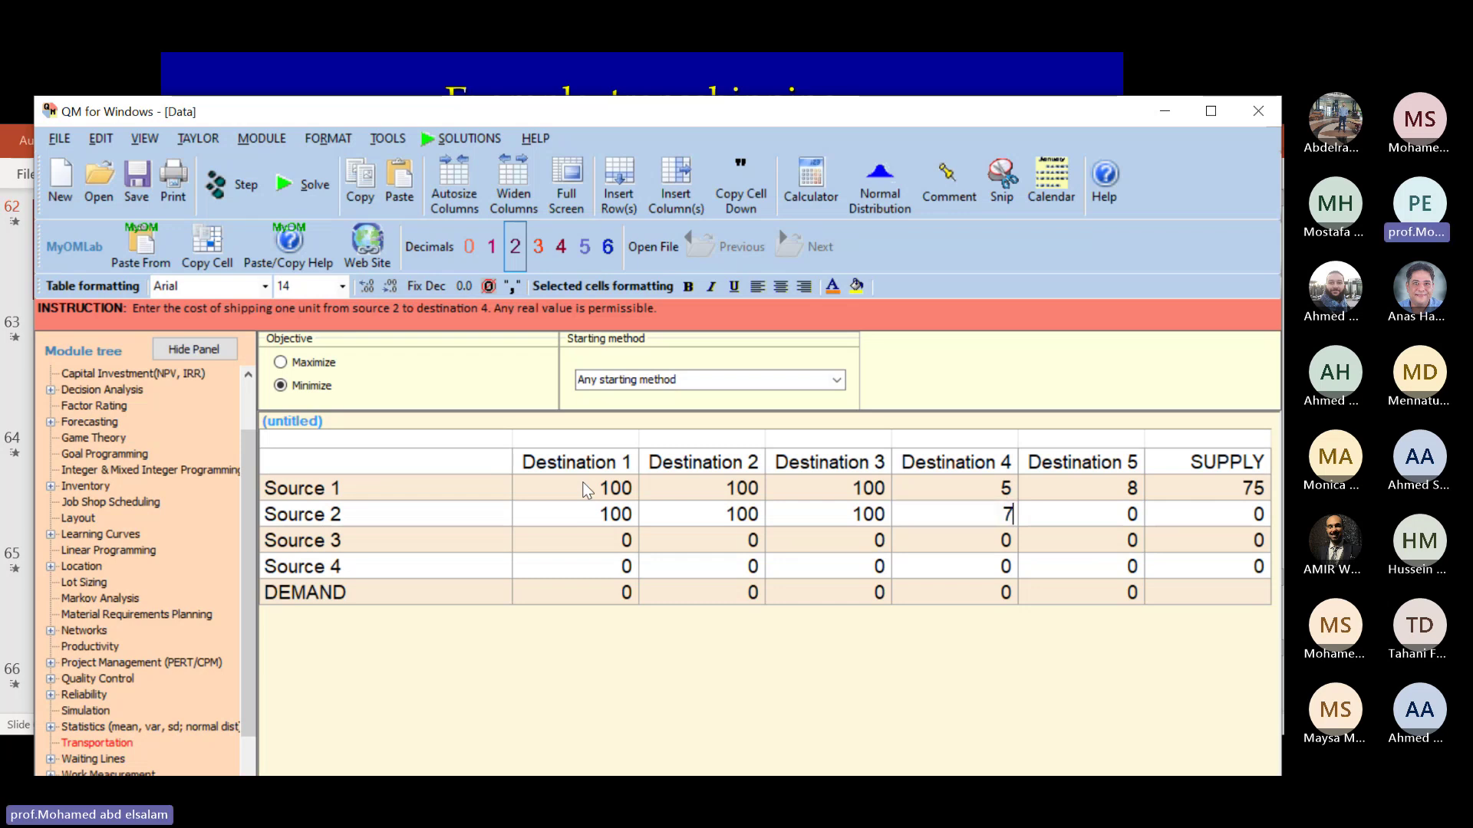
key(Return)
text(4)
key(Return)
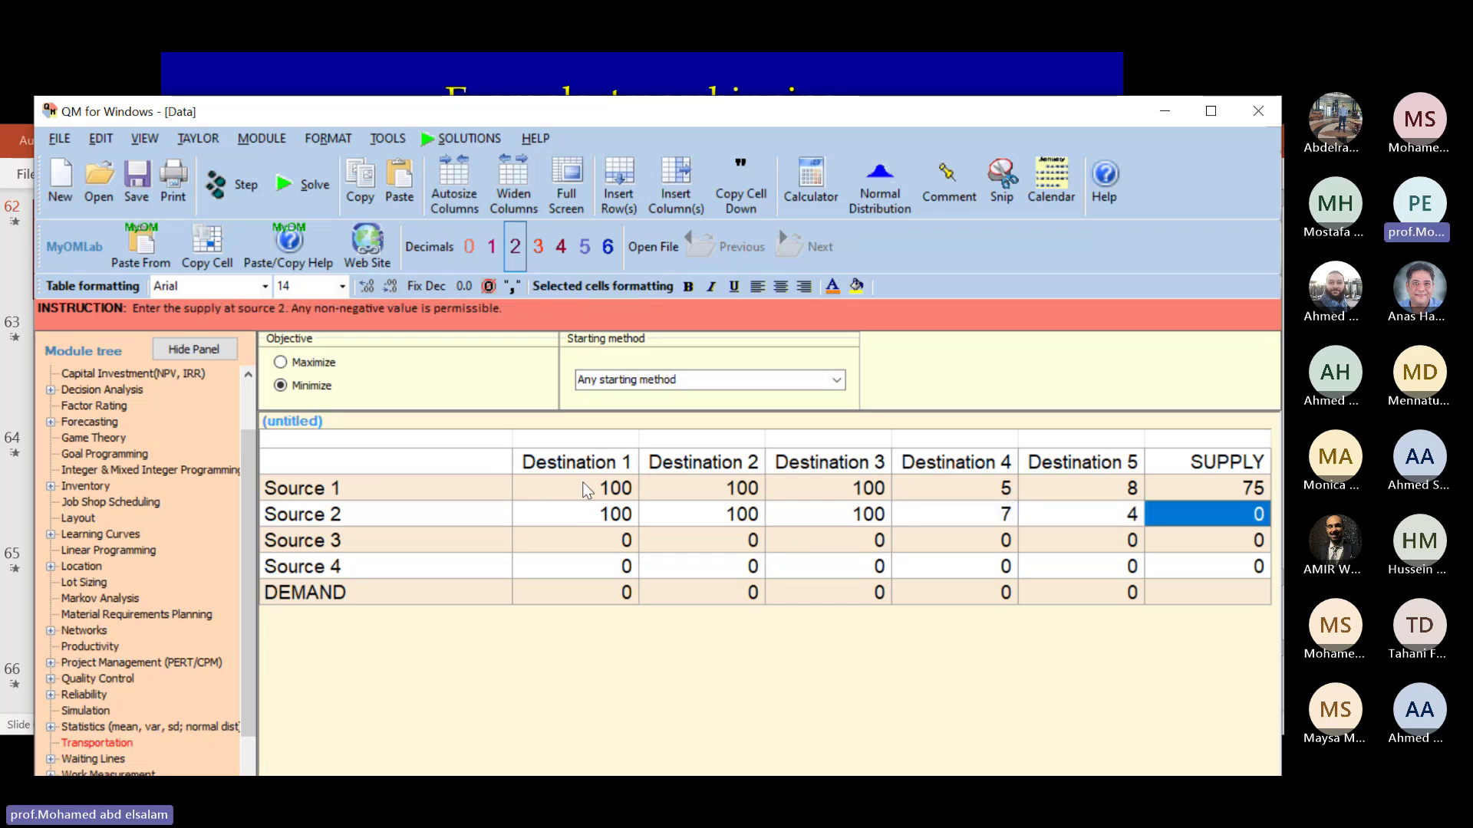
text(75)
key(Return)
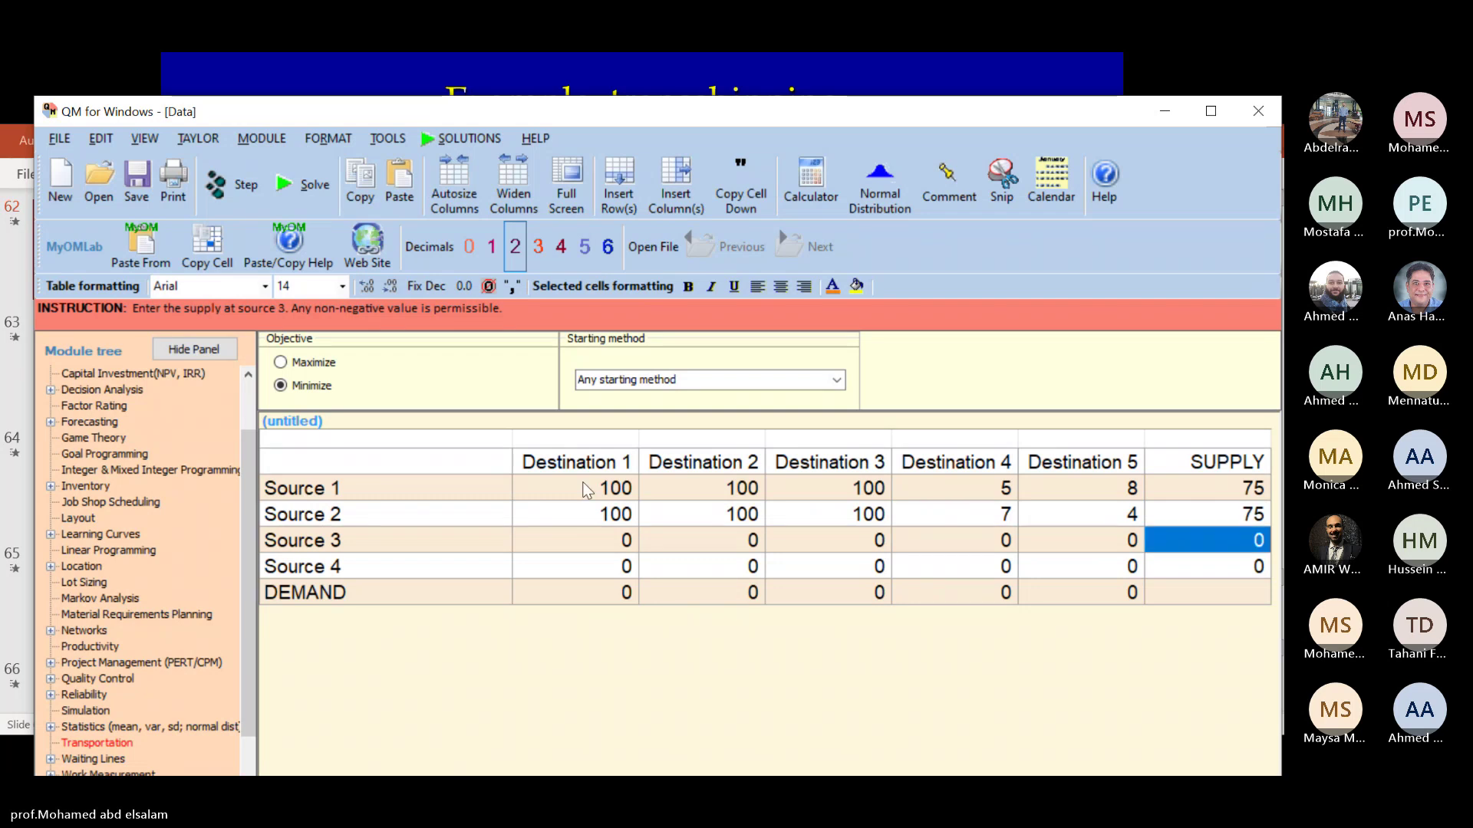
Step: Set Source 3's shipping costs to 1 for Destination 1, 5 for Destination 2 and 8 for Destination 3
key(Left)
key(Left)
key(Left)
key(Left)
key(Left)
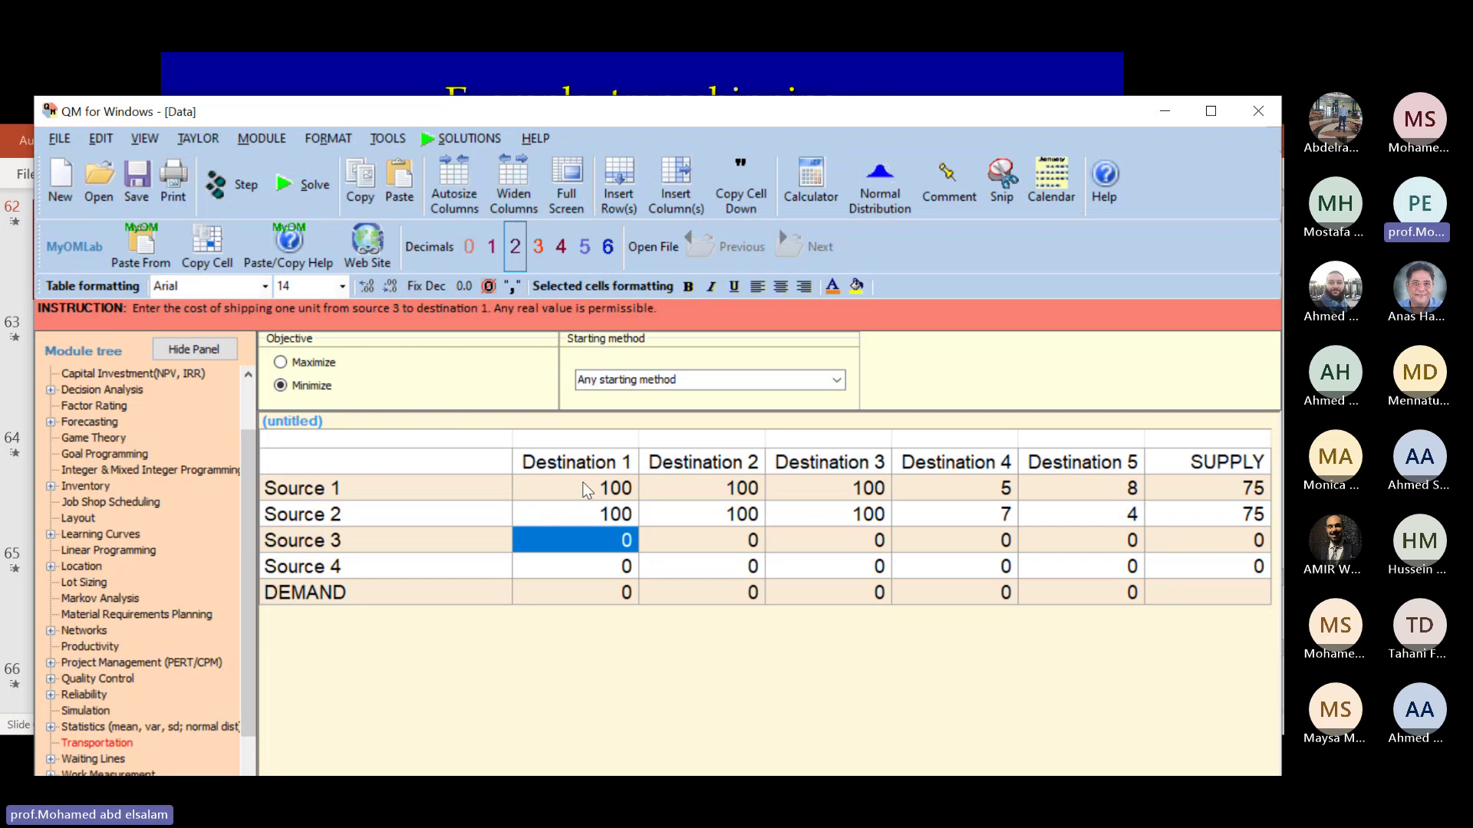
text(1)
key(Return)
text(5)
key(Return)
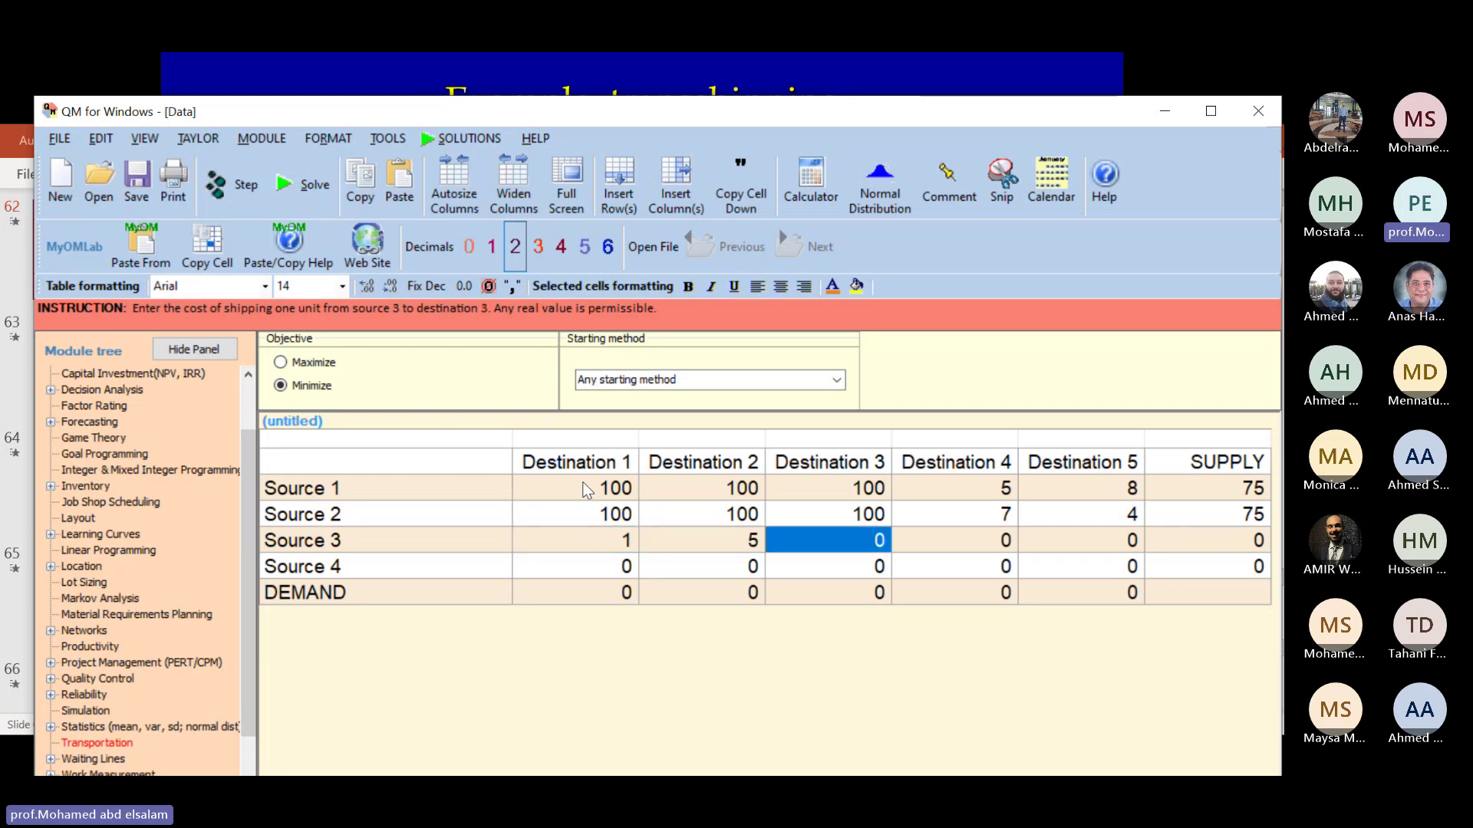
text(8)
key(Return)
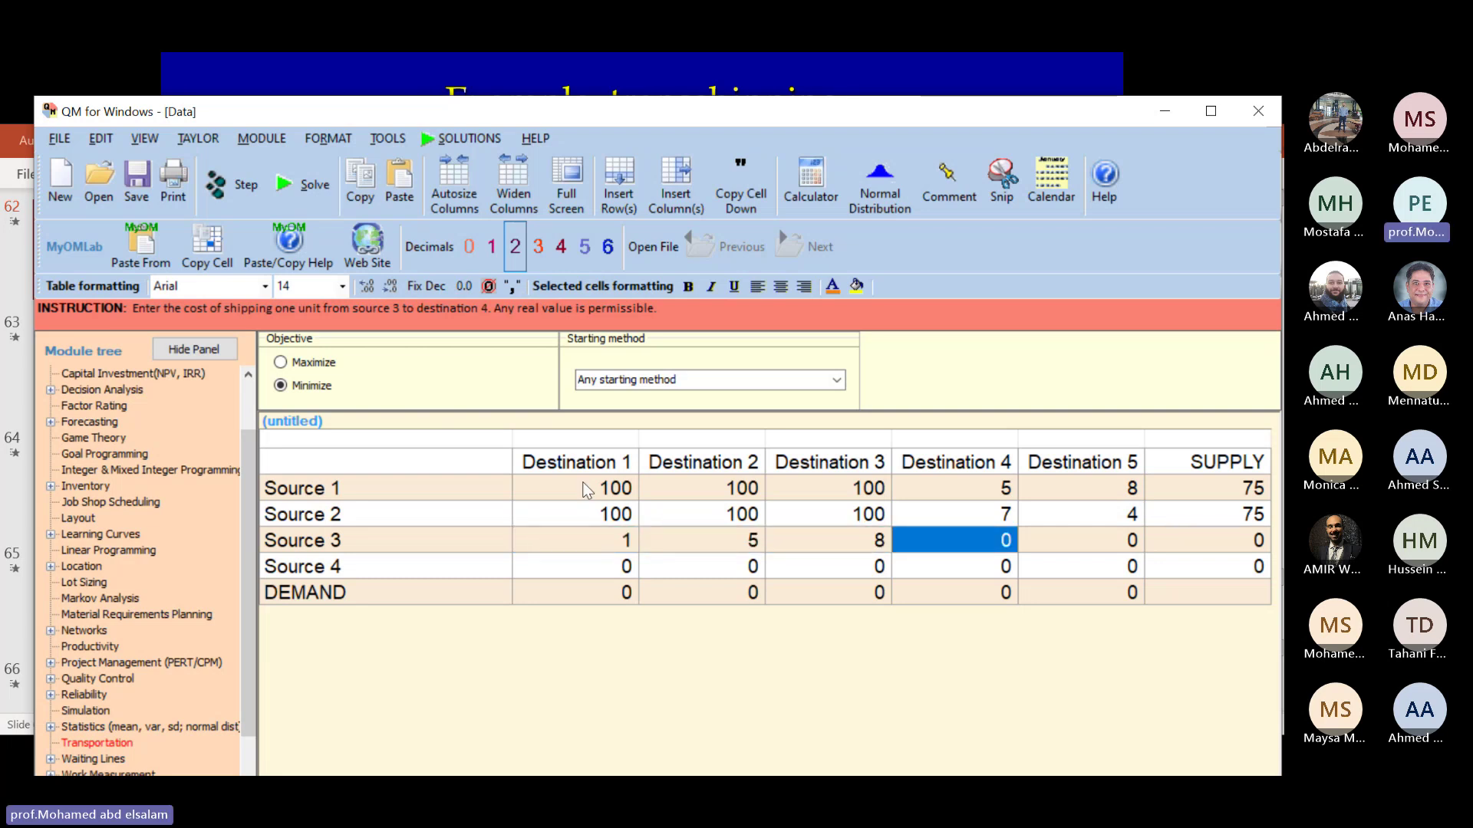
Step: Keep Source 3's cost to Destination 4 at 0, set its cost to Destination 5 to 100 and its supply to 150
key(Return)
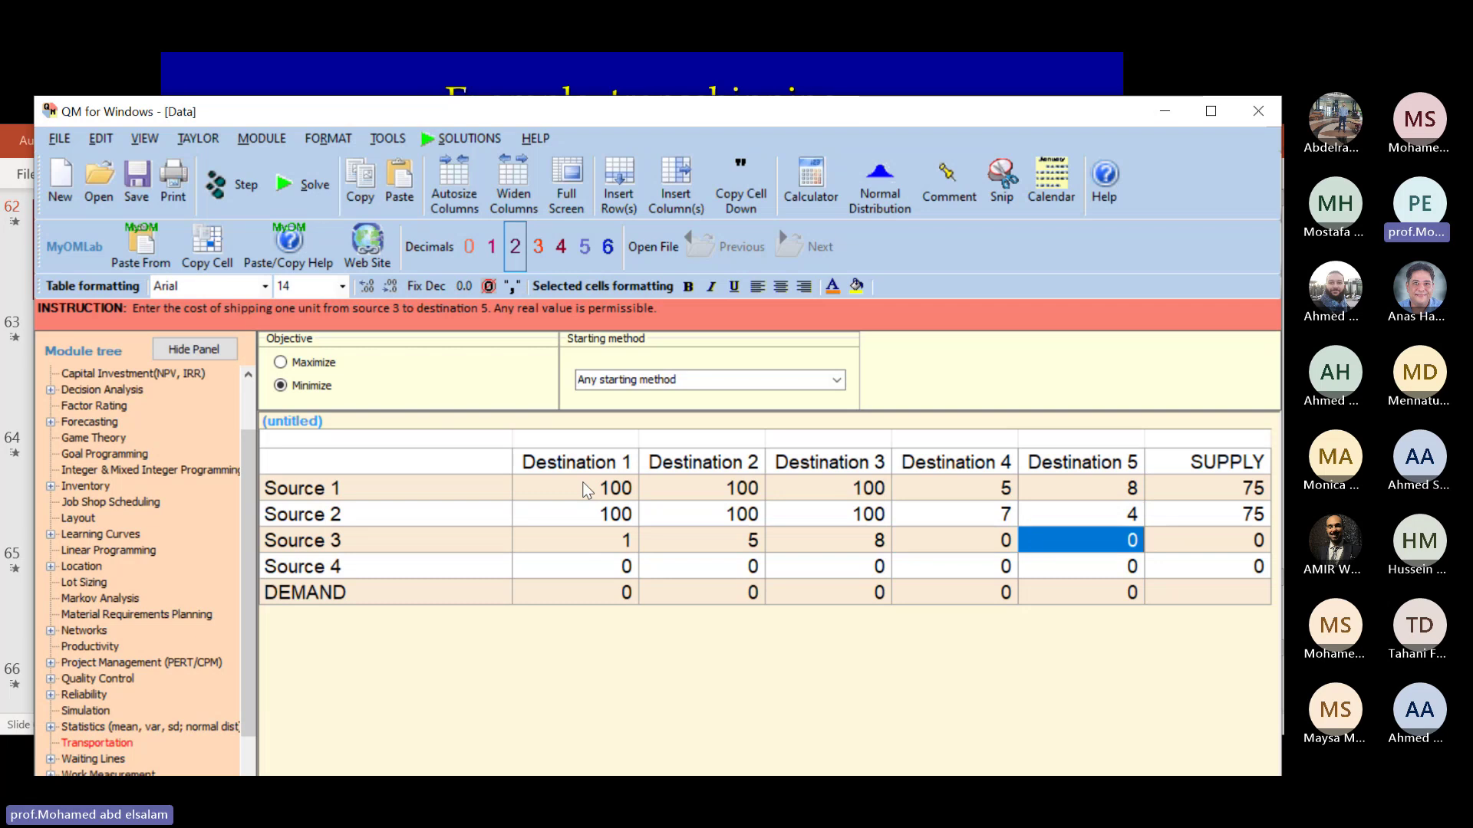
text(100)
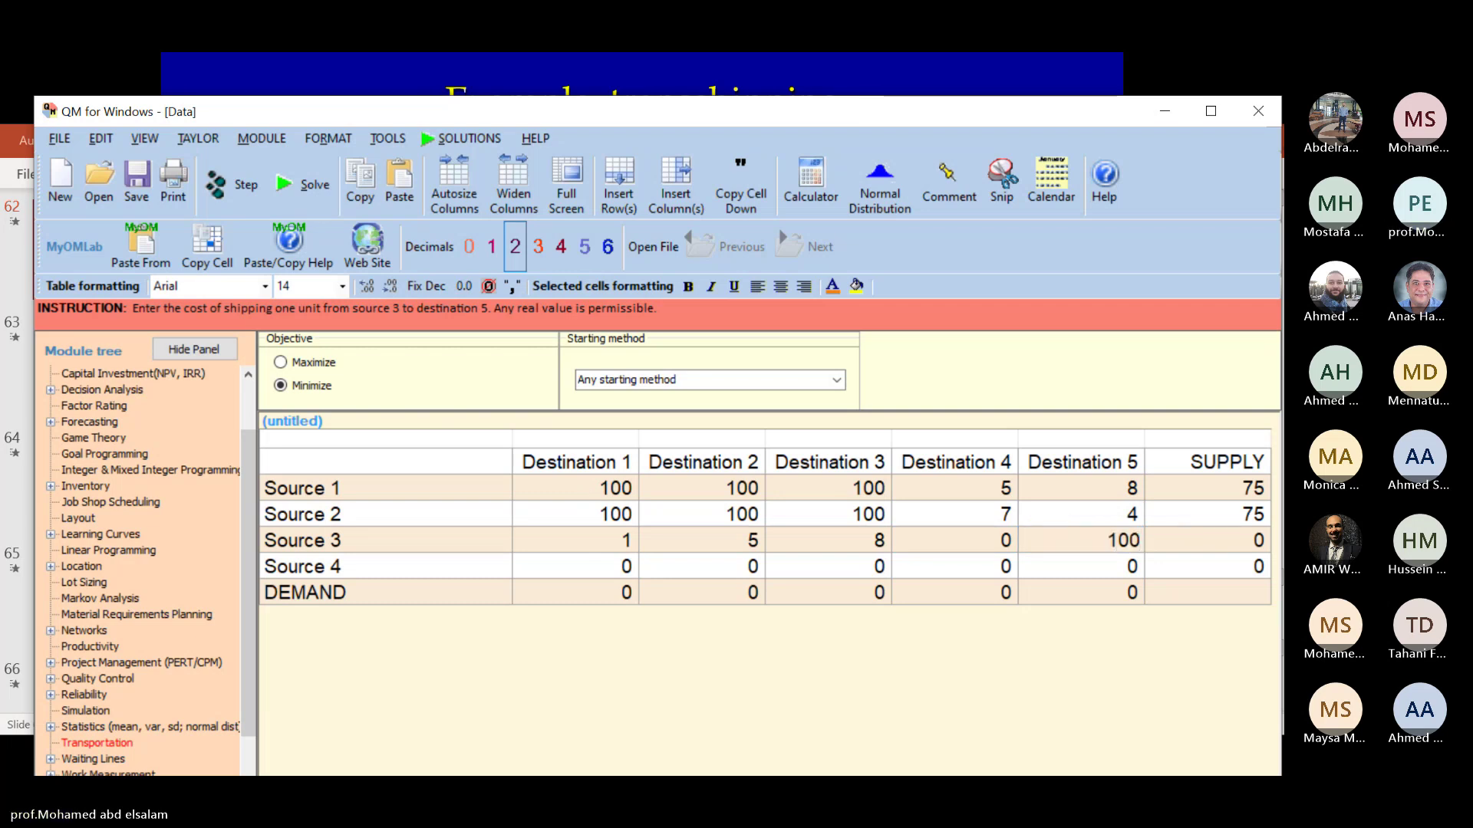
key(Return)
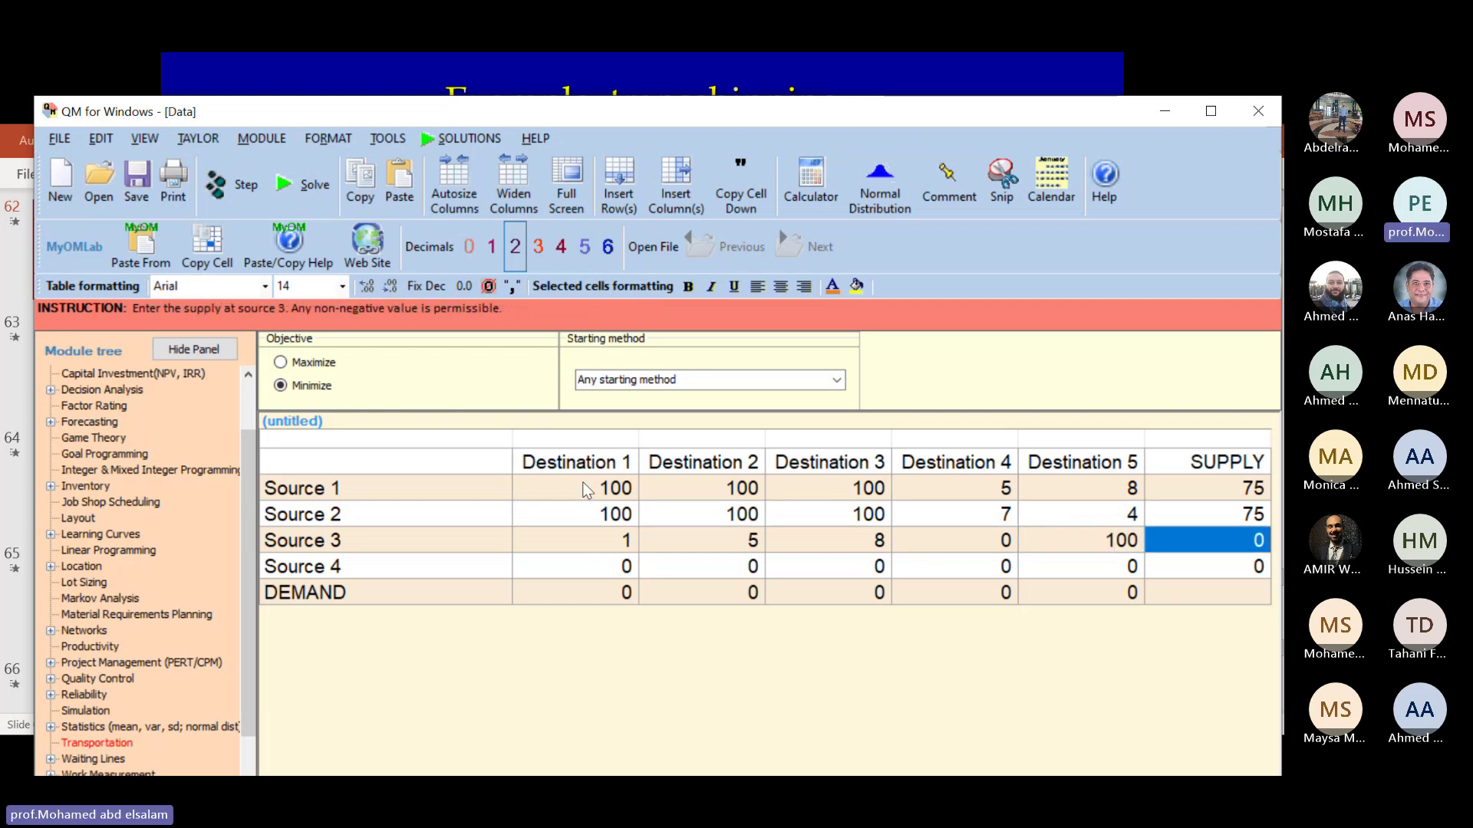
text(150)
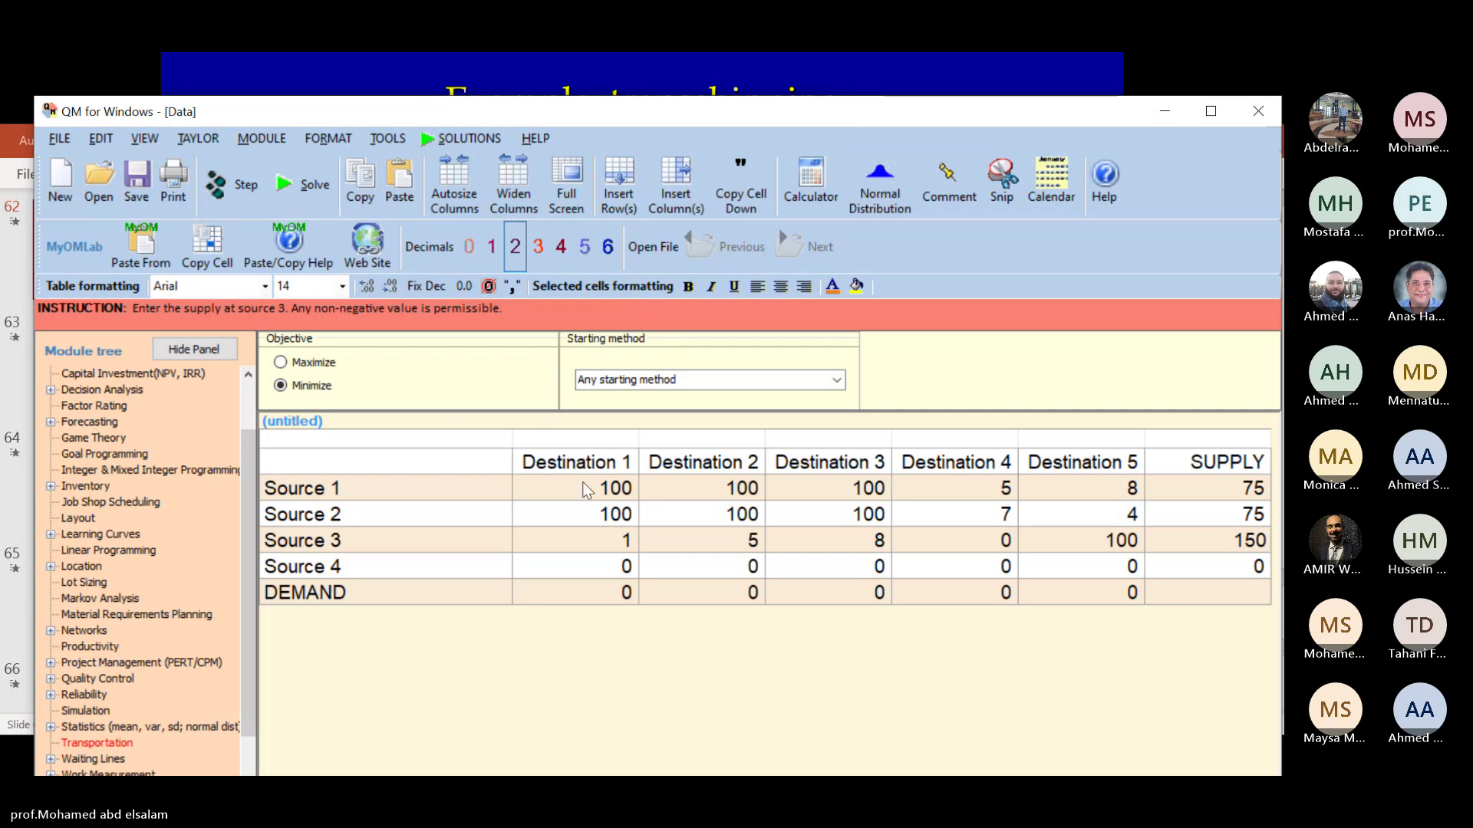
key(Return)
Step: Set Source 4's shipping costs to 3 for Destination 1, 4 for Destination 2 and 4 for Destination 3
key(Left)
key(Left)
key(Left)
key(Left)
key(Left)
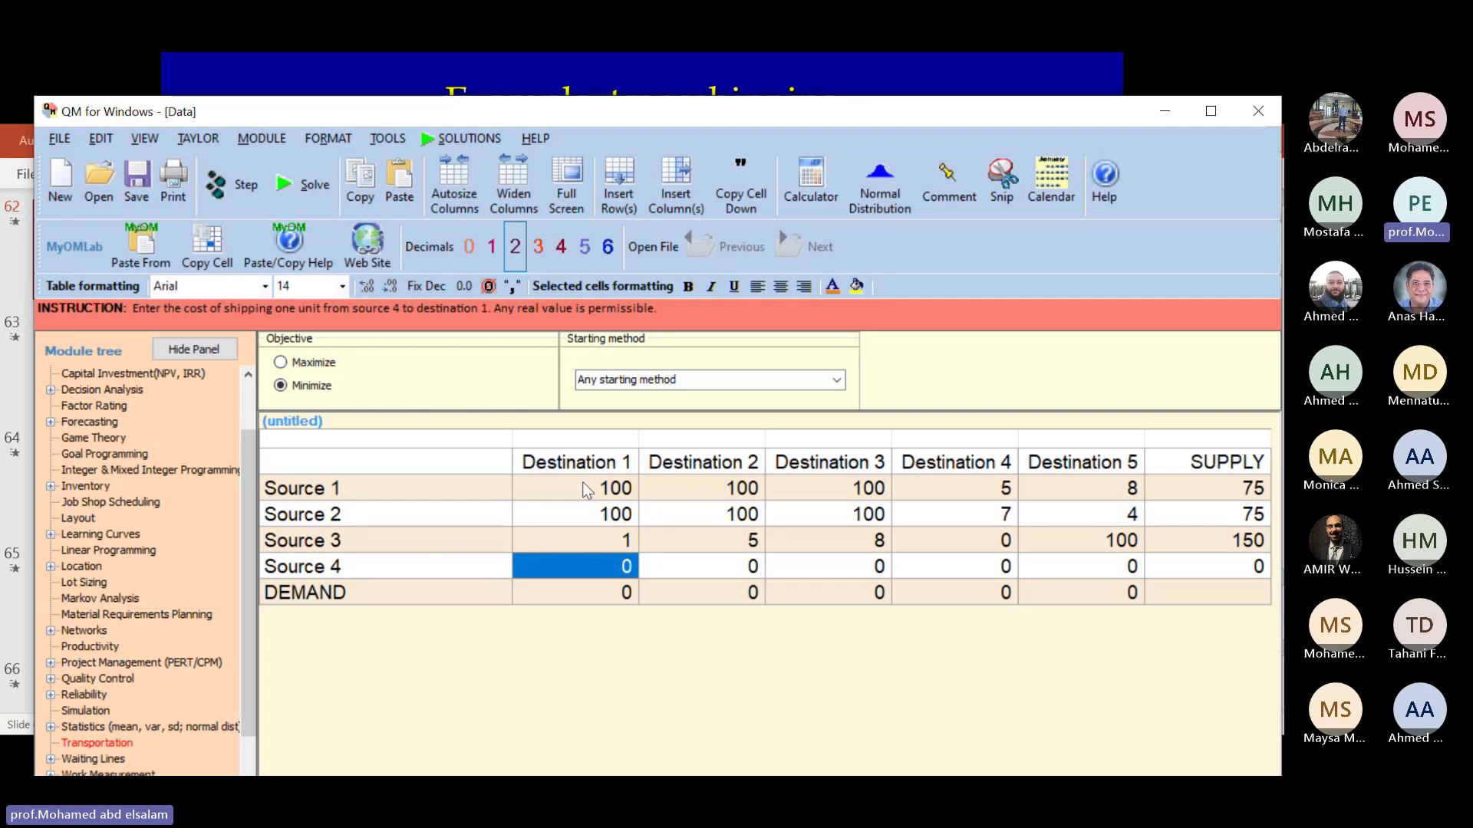
text(3)
key(Return)
text(4)
key(Return)
text(4)
key(Return)
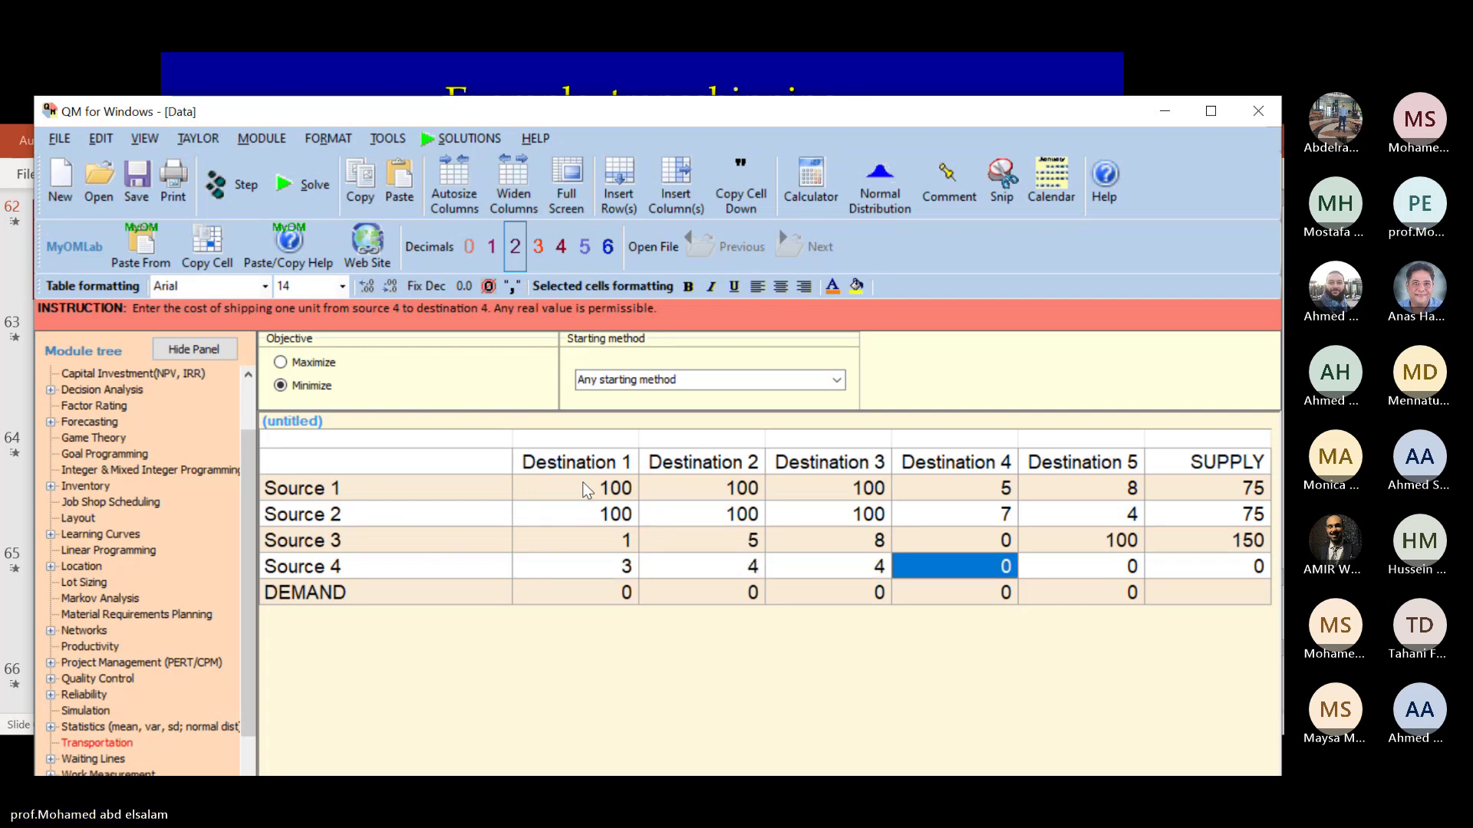
Step: Set Source 4's shipping costs to 100 for Destination 4 and 0 for Destination 5, with a supply of 150
text(100)
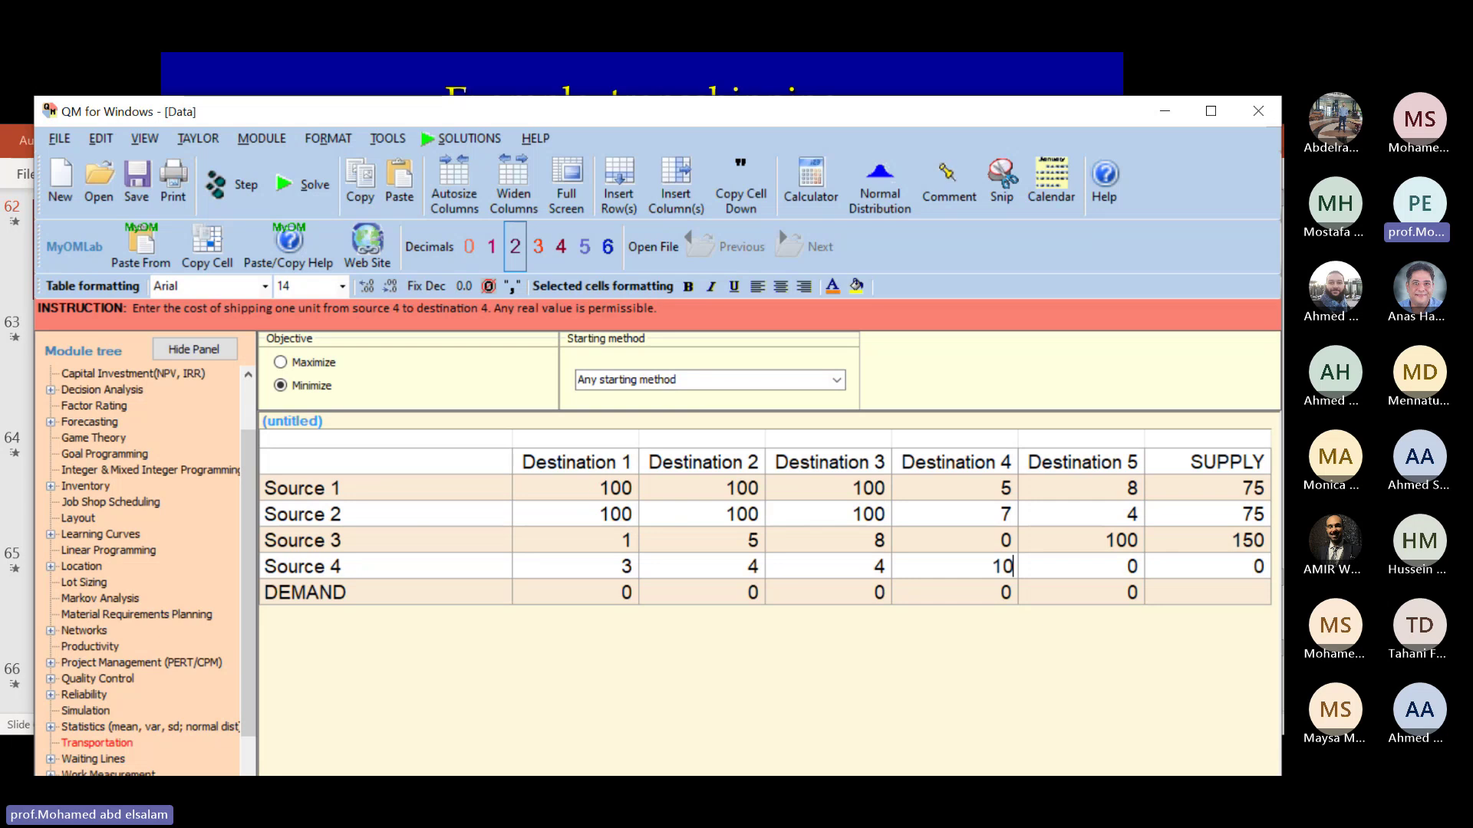
key(Return)
text(0)
key(Return)
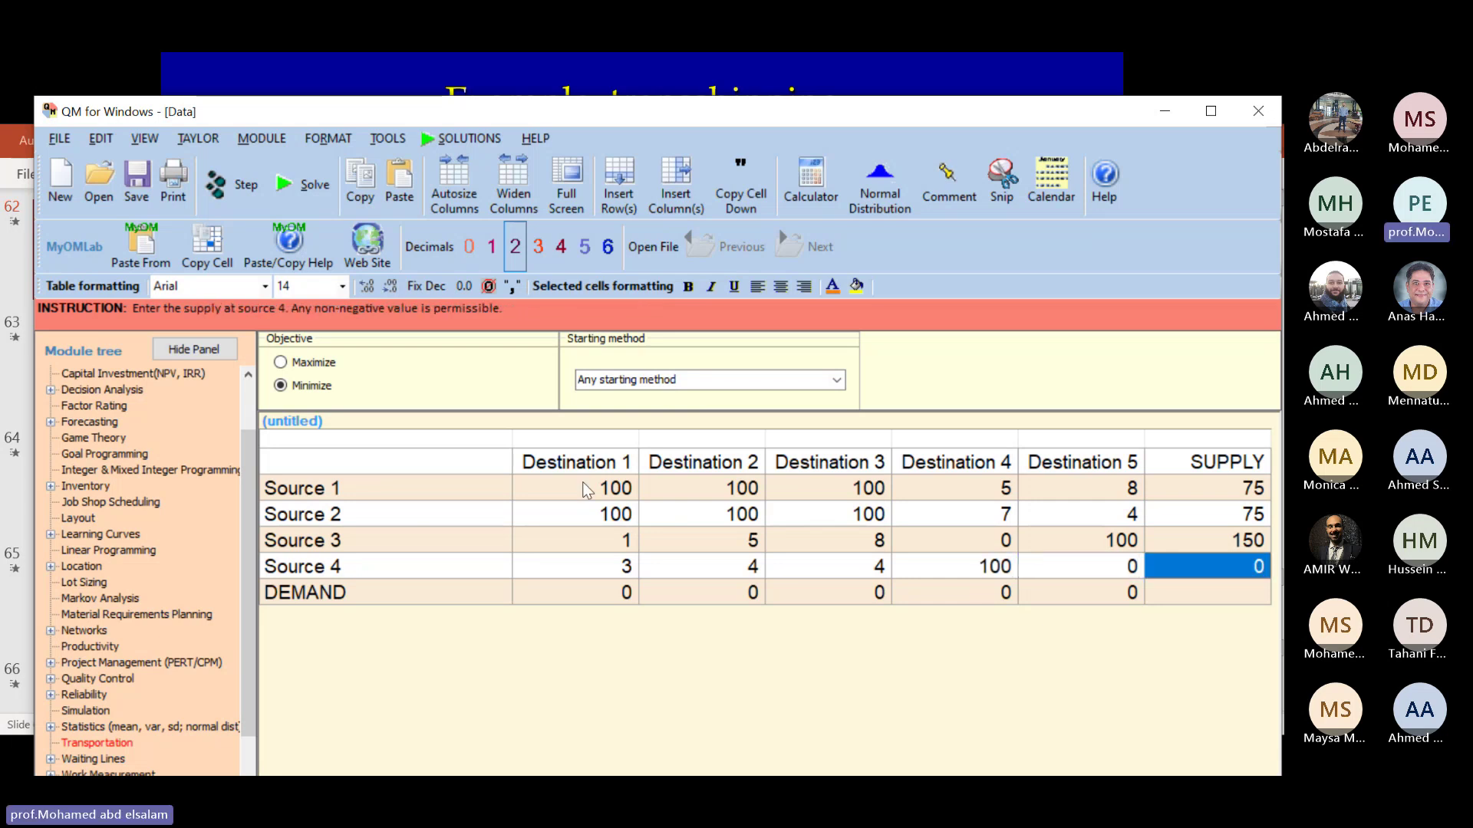
text(150)
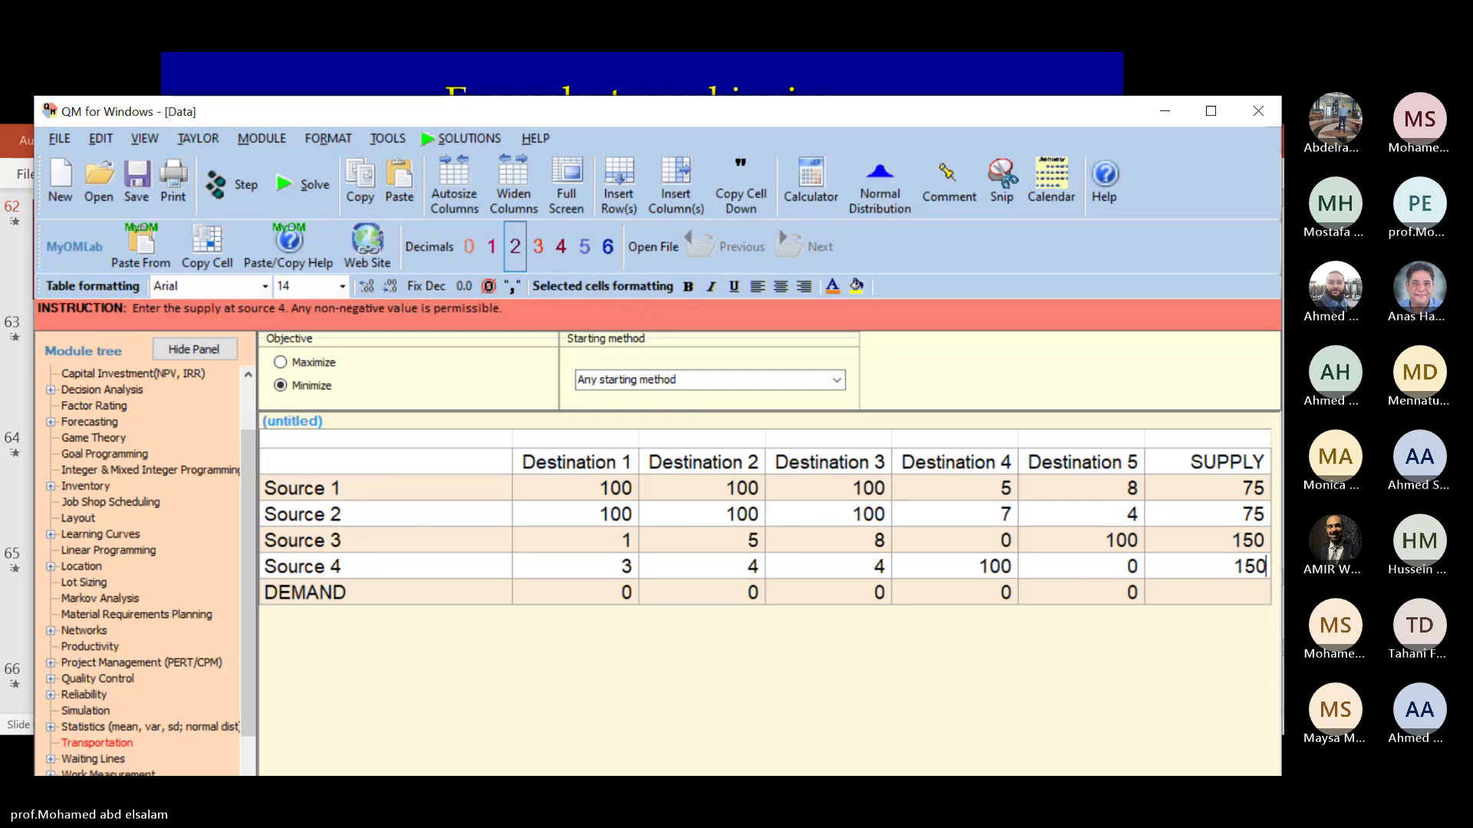
Step: Set the demand to 50 at Destination 1, 60 at Destination 2 and 40 at Destination 3
click(563, 596)
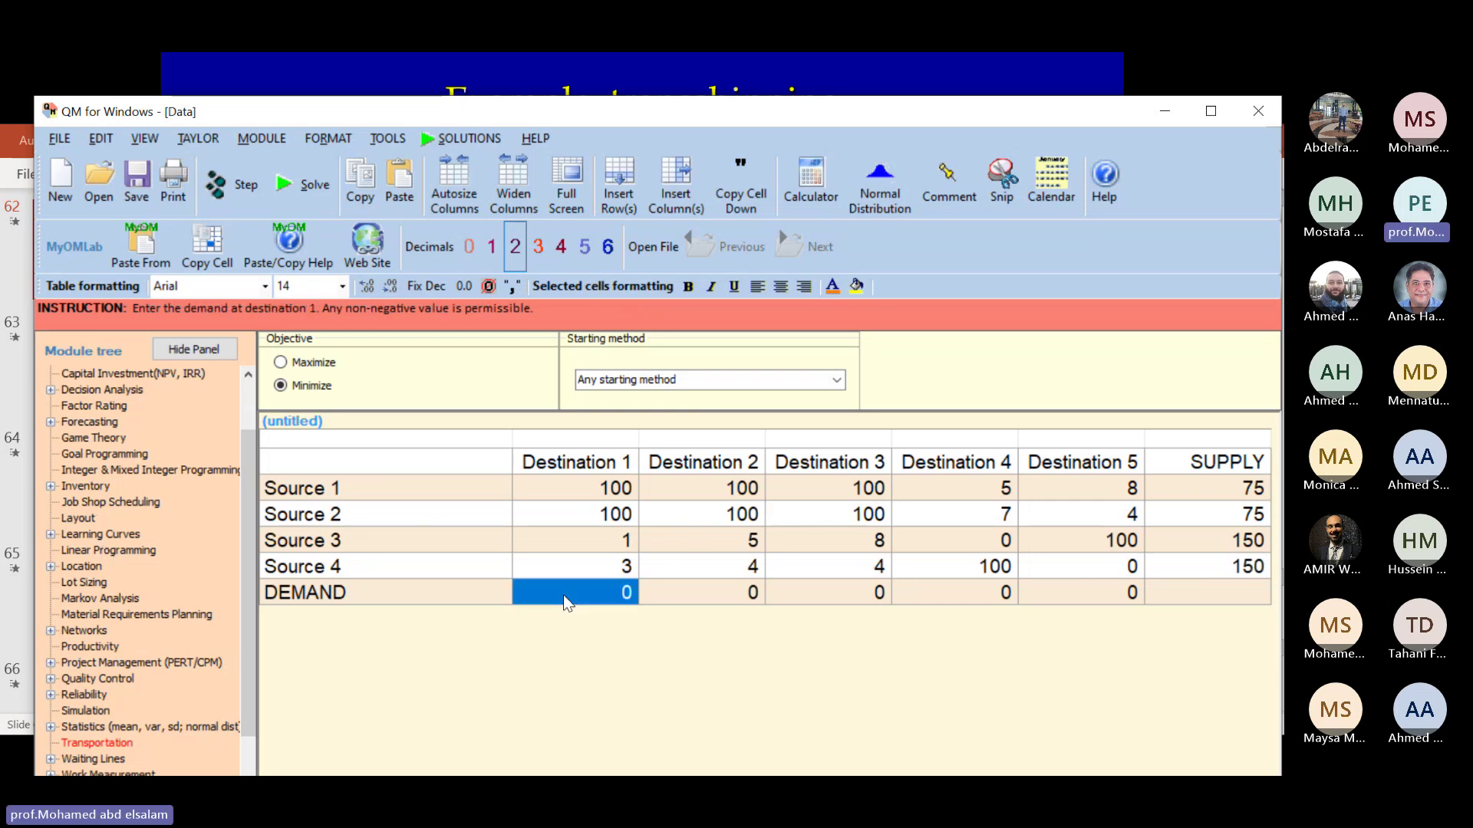
text(50)
key(Return)
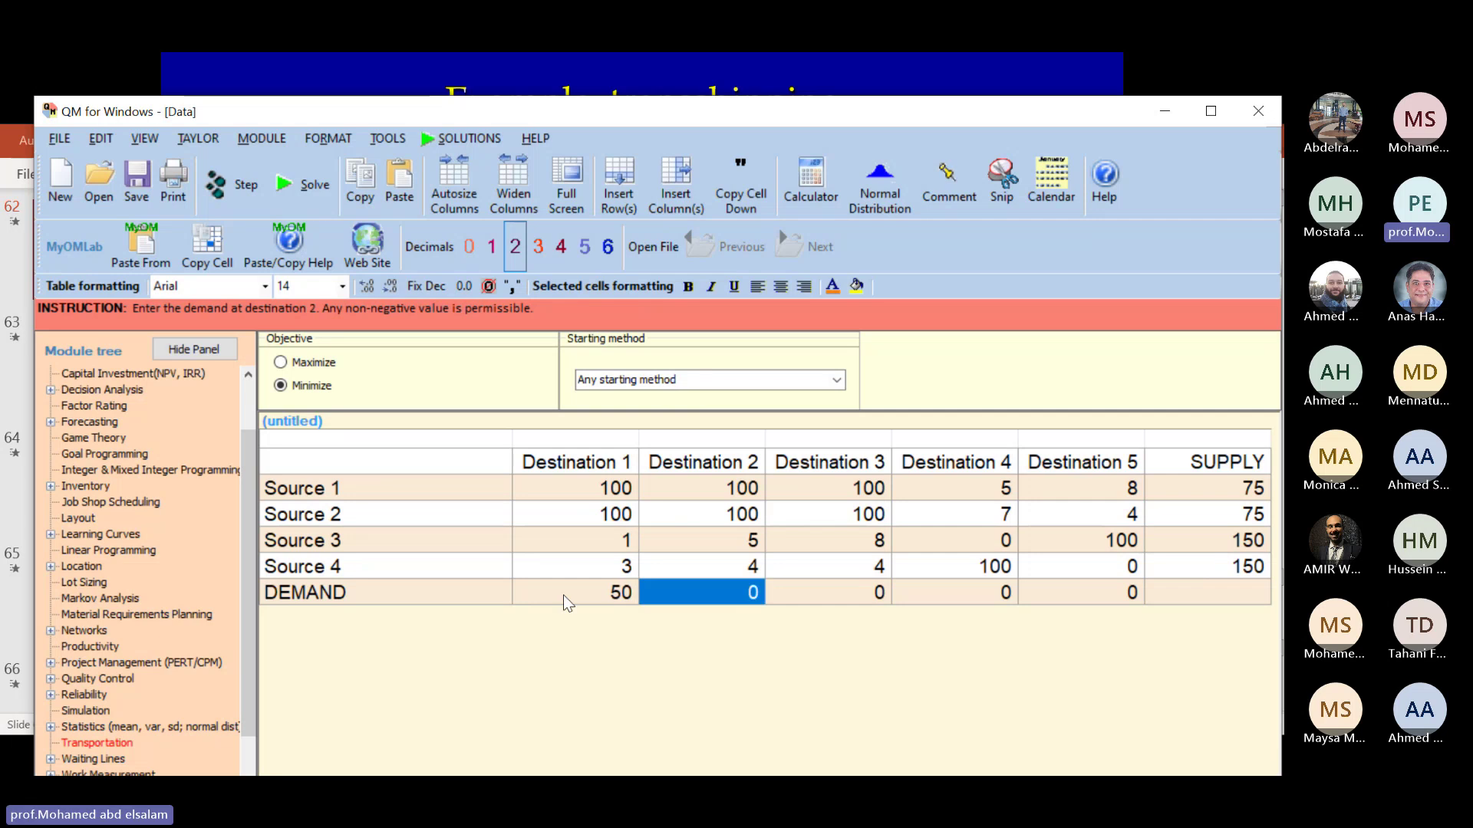
text(60)
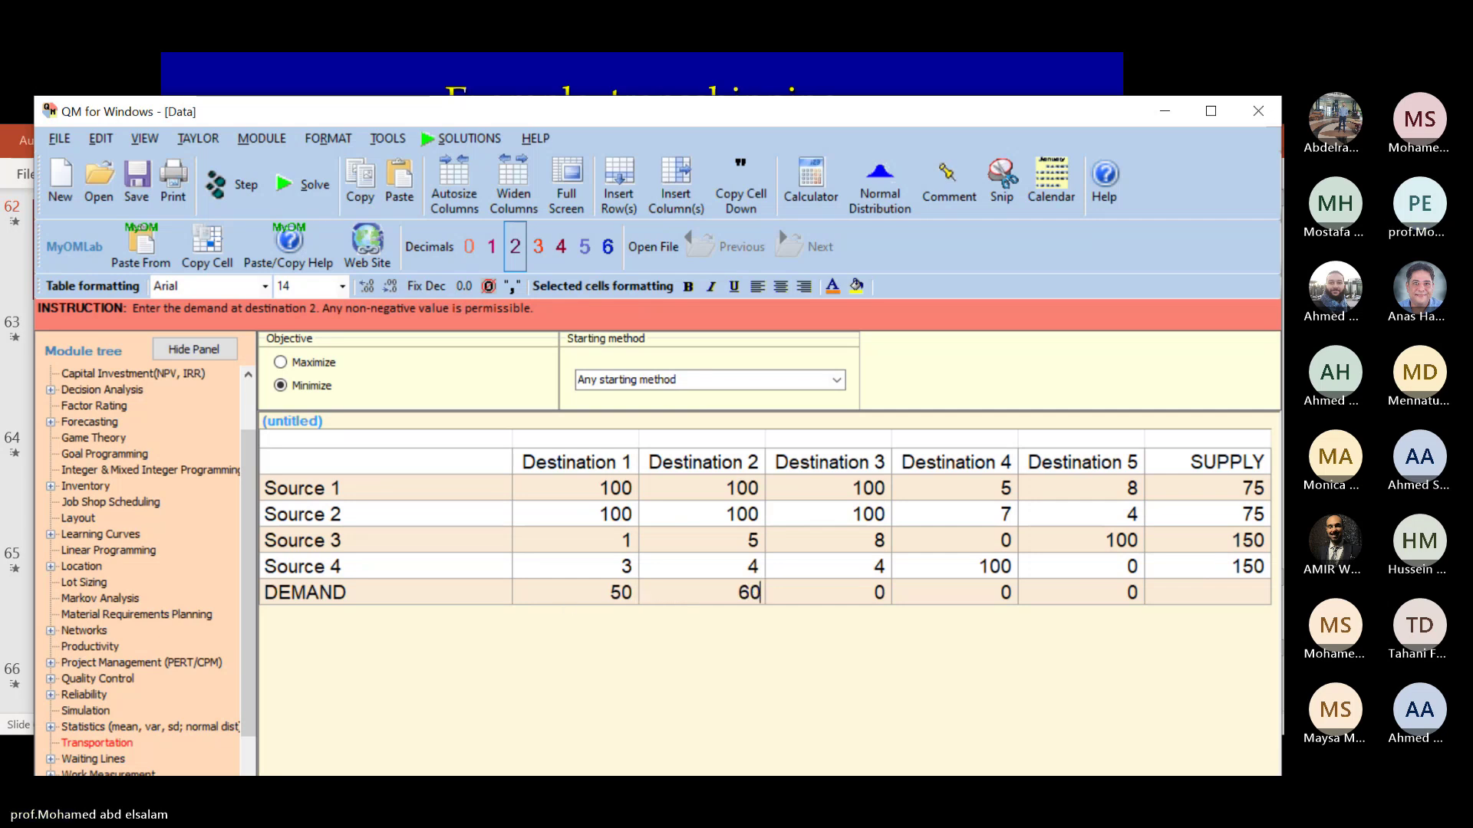
key(Return)
text(40)
key(Return)
Step: Set the demand at Destinations 4 and 5 to 150 each, and solve the transportation problem
text(15)
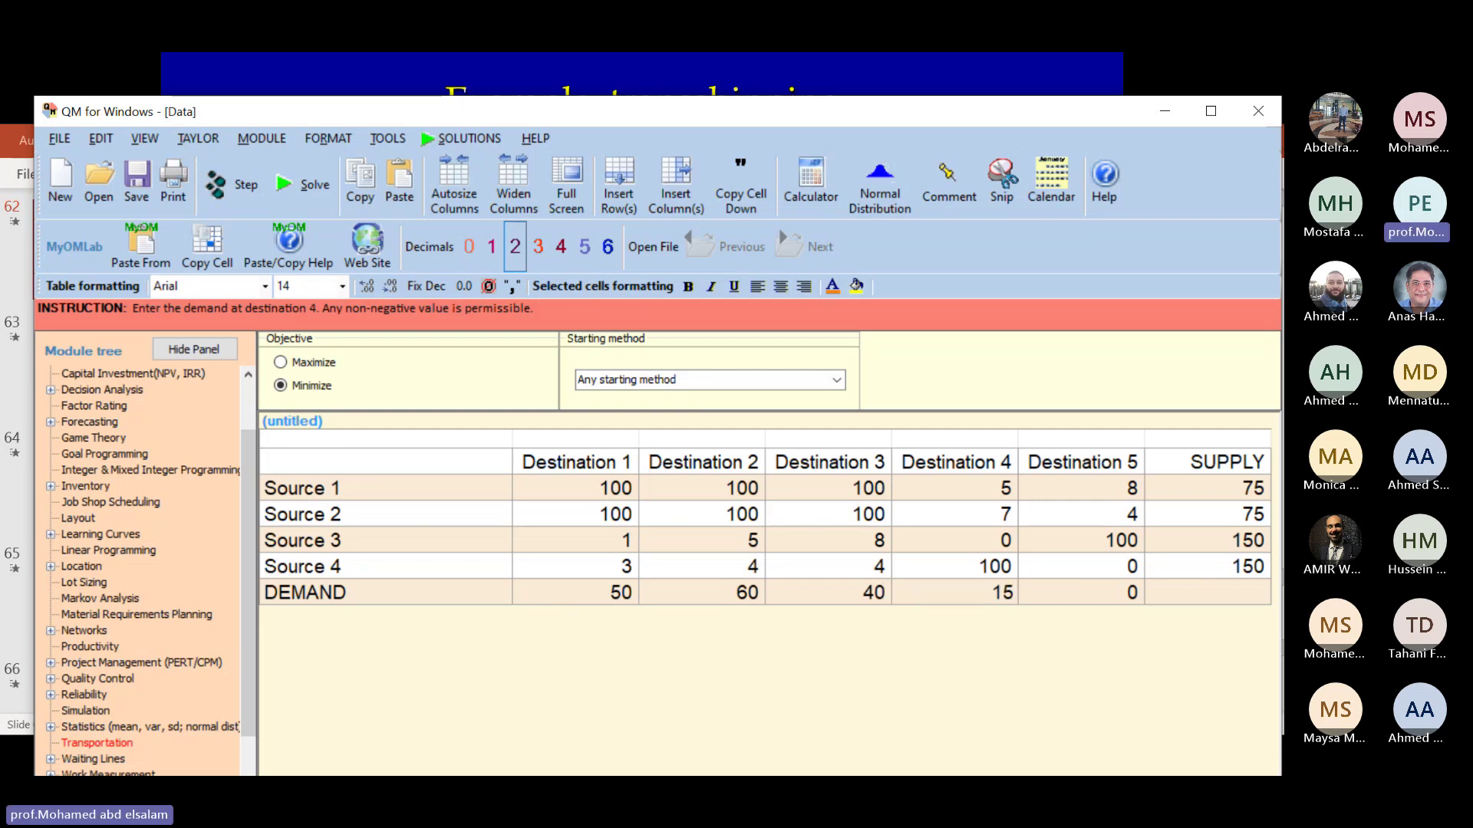
text(0)
key(Return)
text(150)
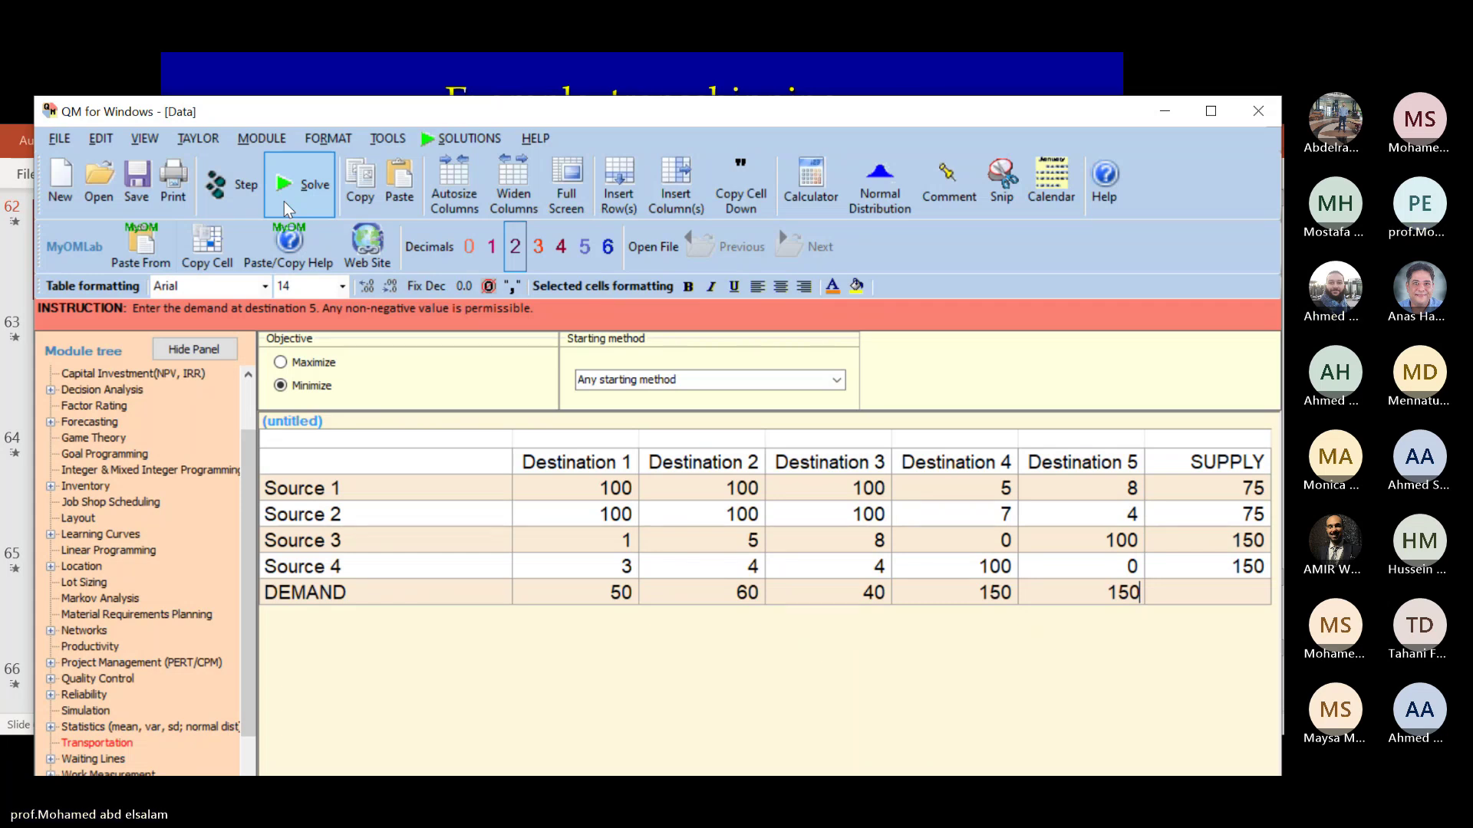
click(284, 201)
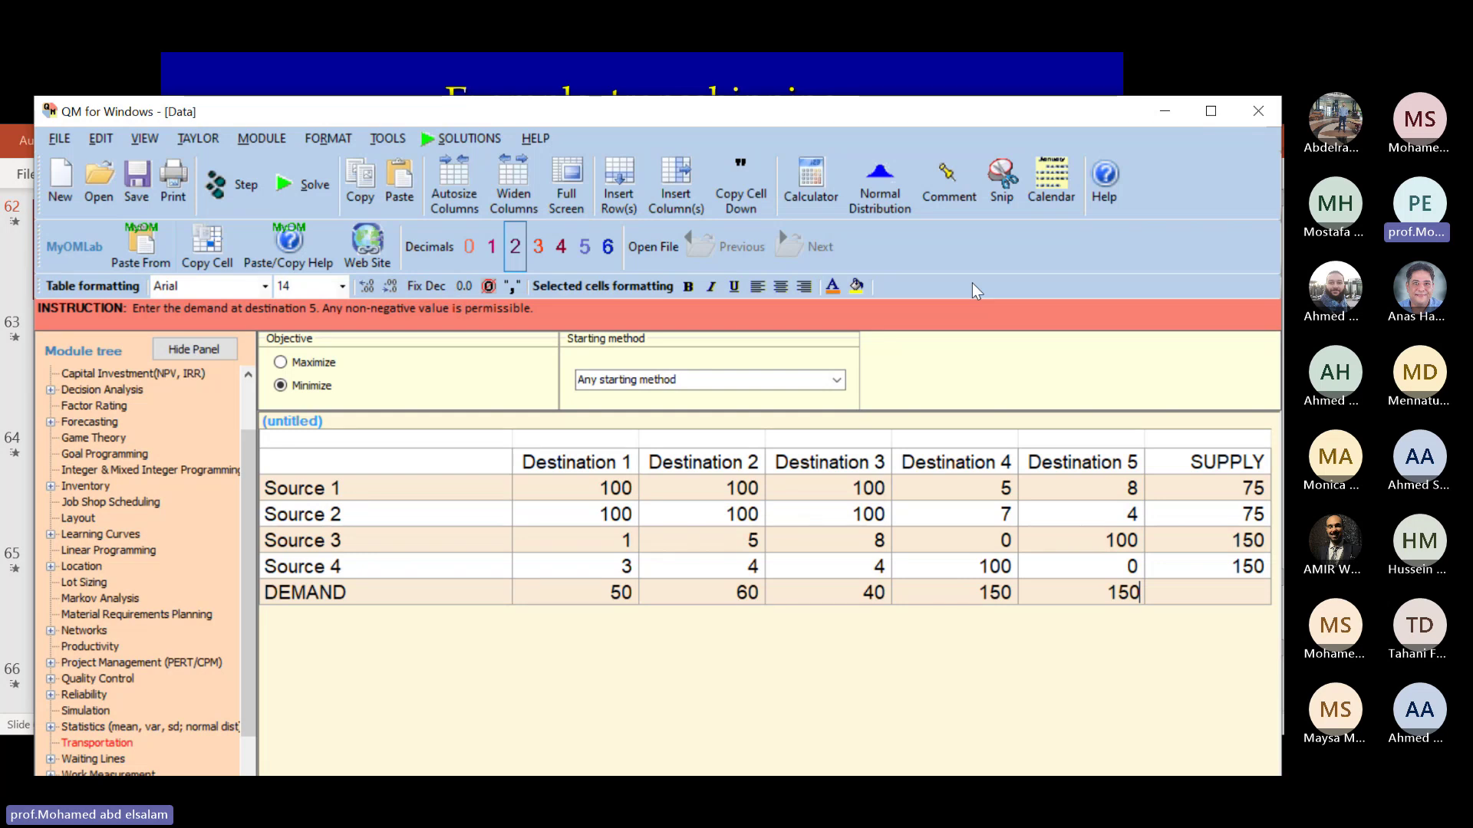
click(308, 187)
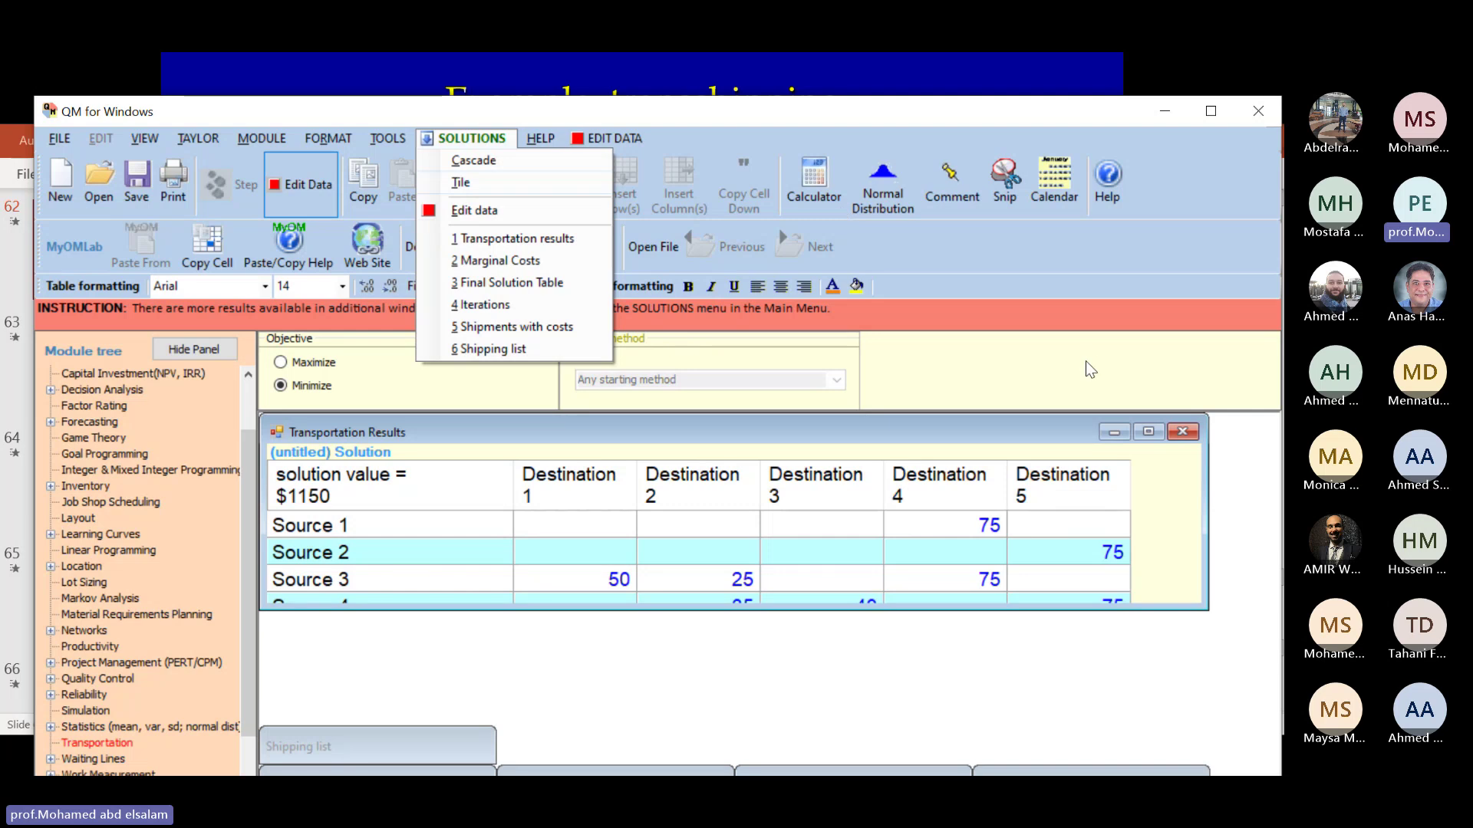
Step: Enlarge the transportation results to examine the shipments, and open the Final Solution Table
click(1151, 431)
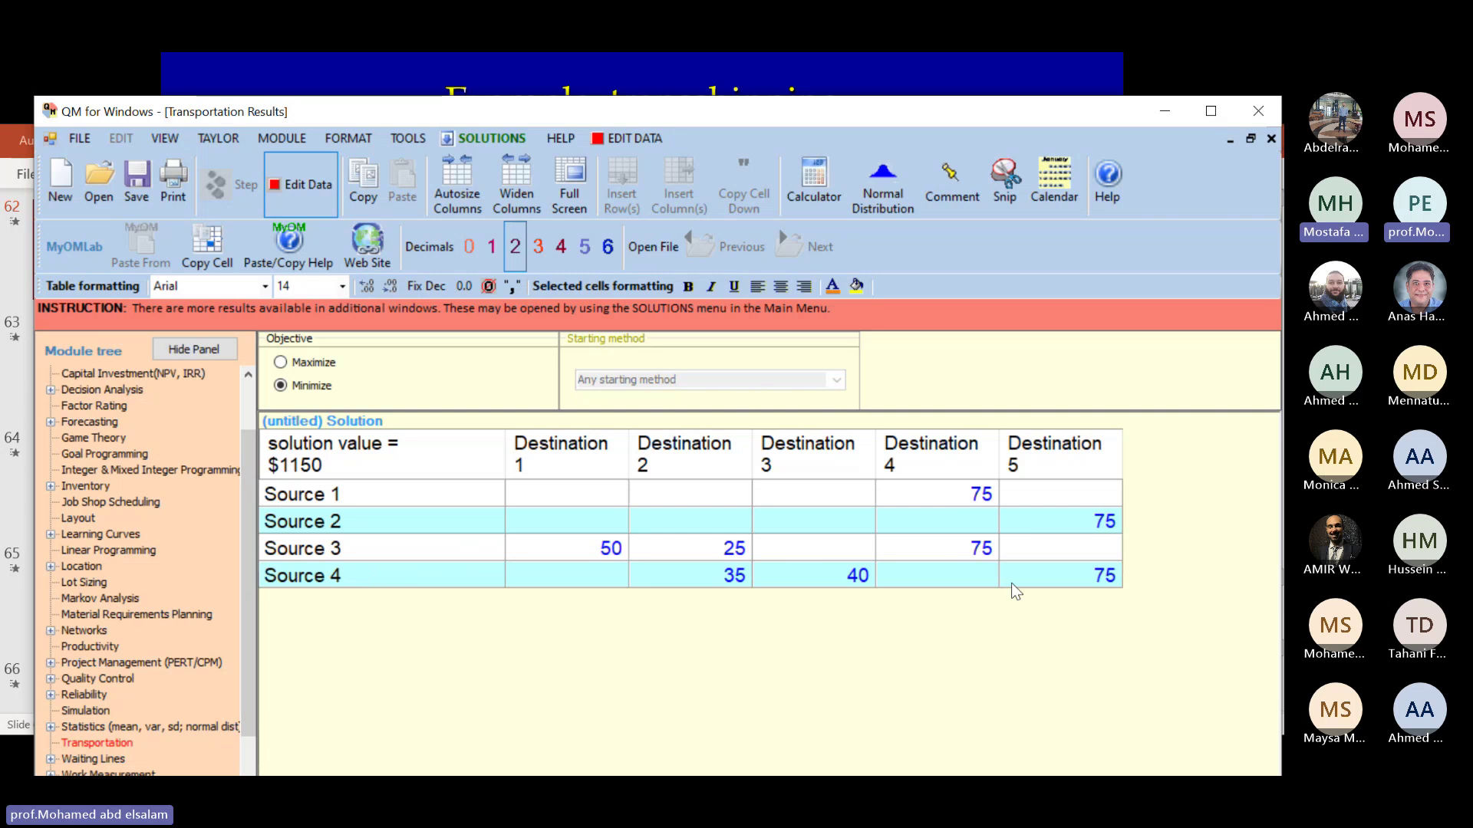
click(941, 574)
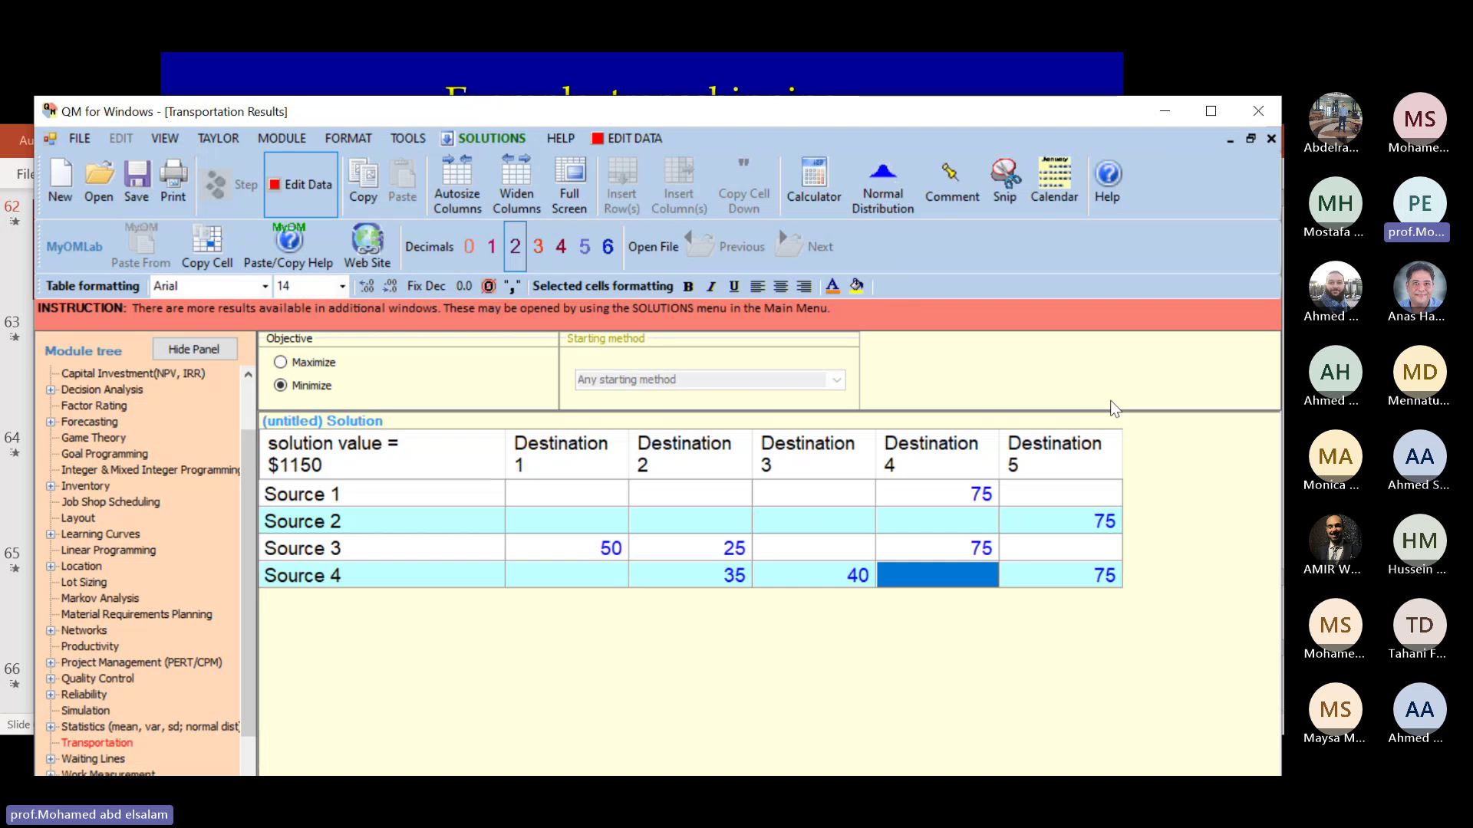
click(499, 140)
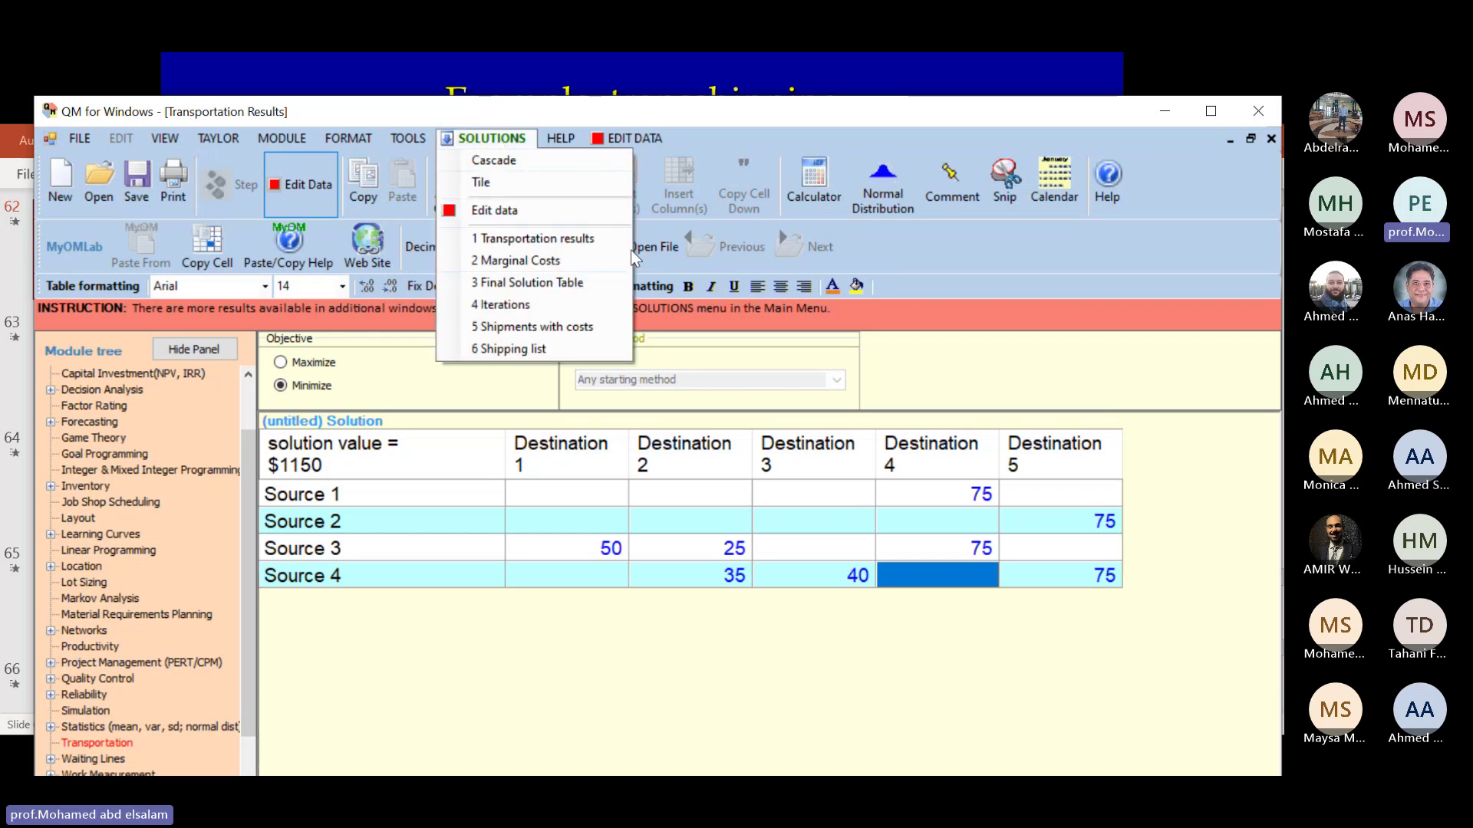
click(597, 281)
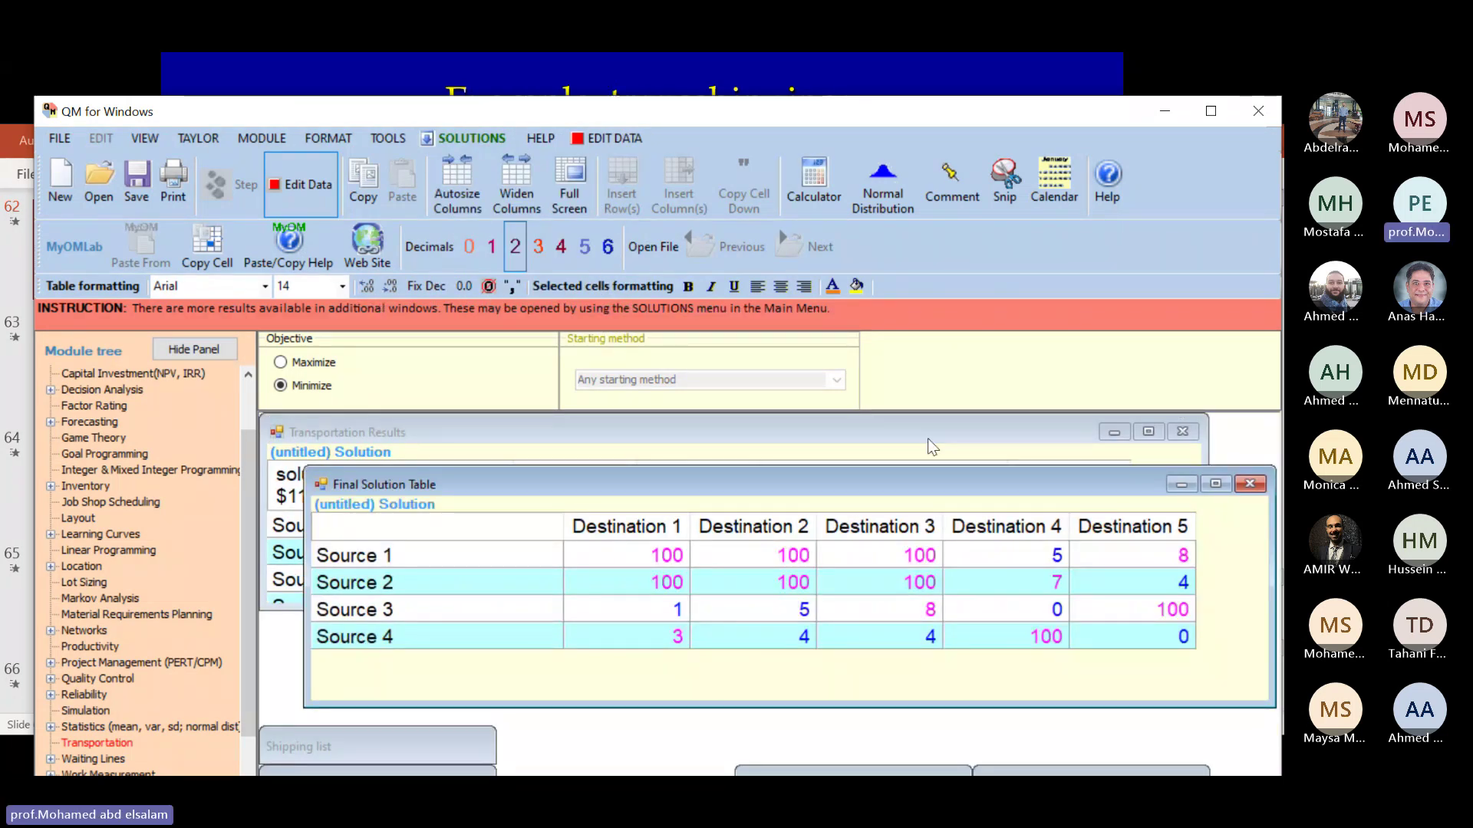
Step: Open the shipping list and the shipments with costs, and enlarge the Shipments with costs table to examine it
click(458, 142)
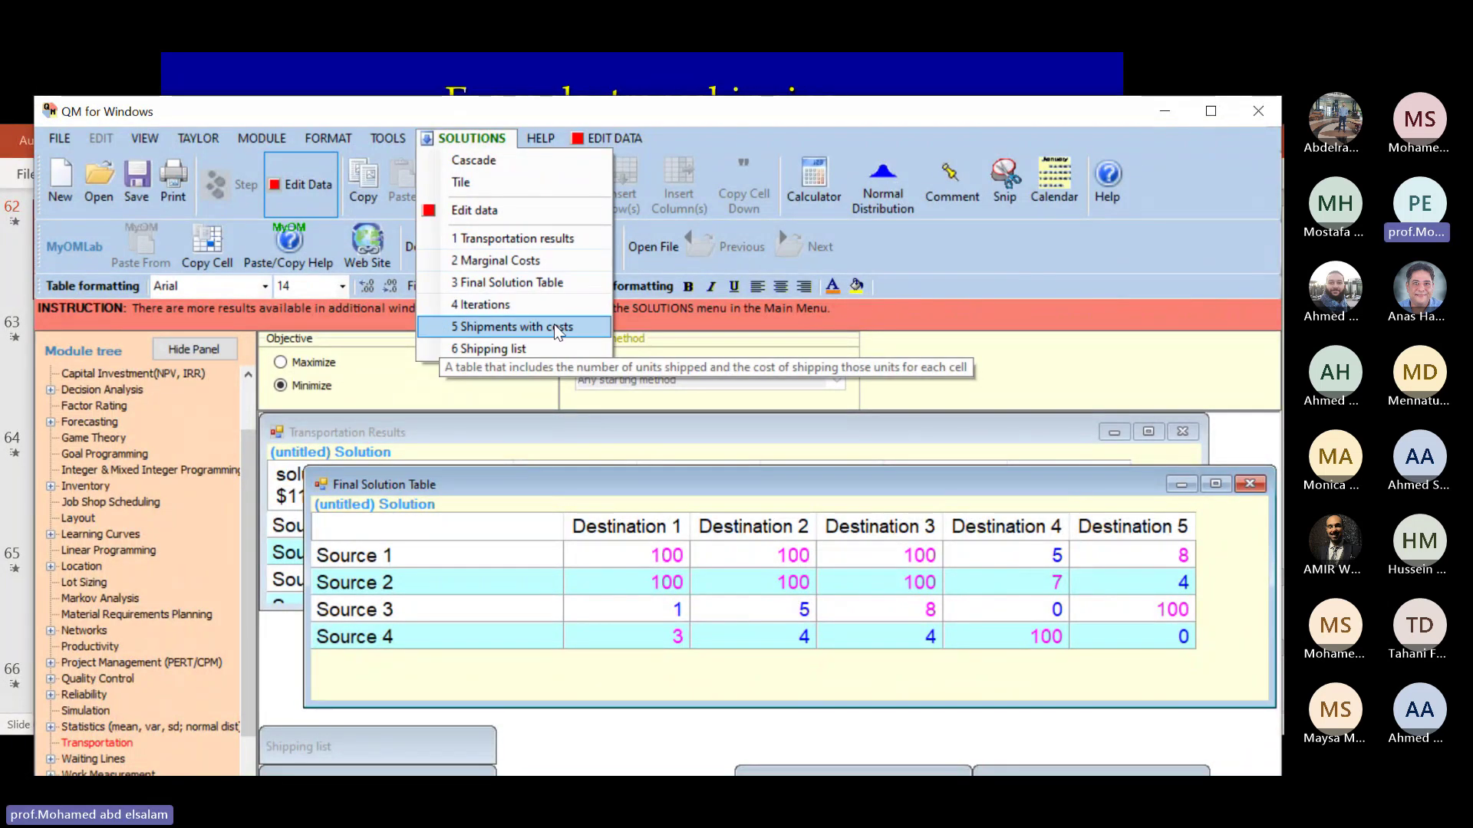
click(515, 349)
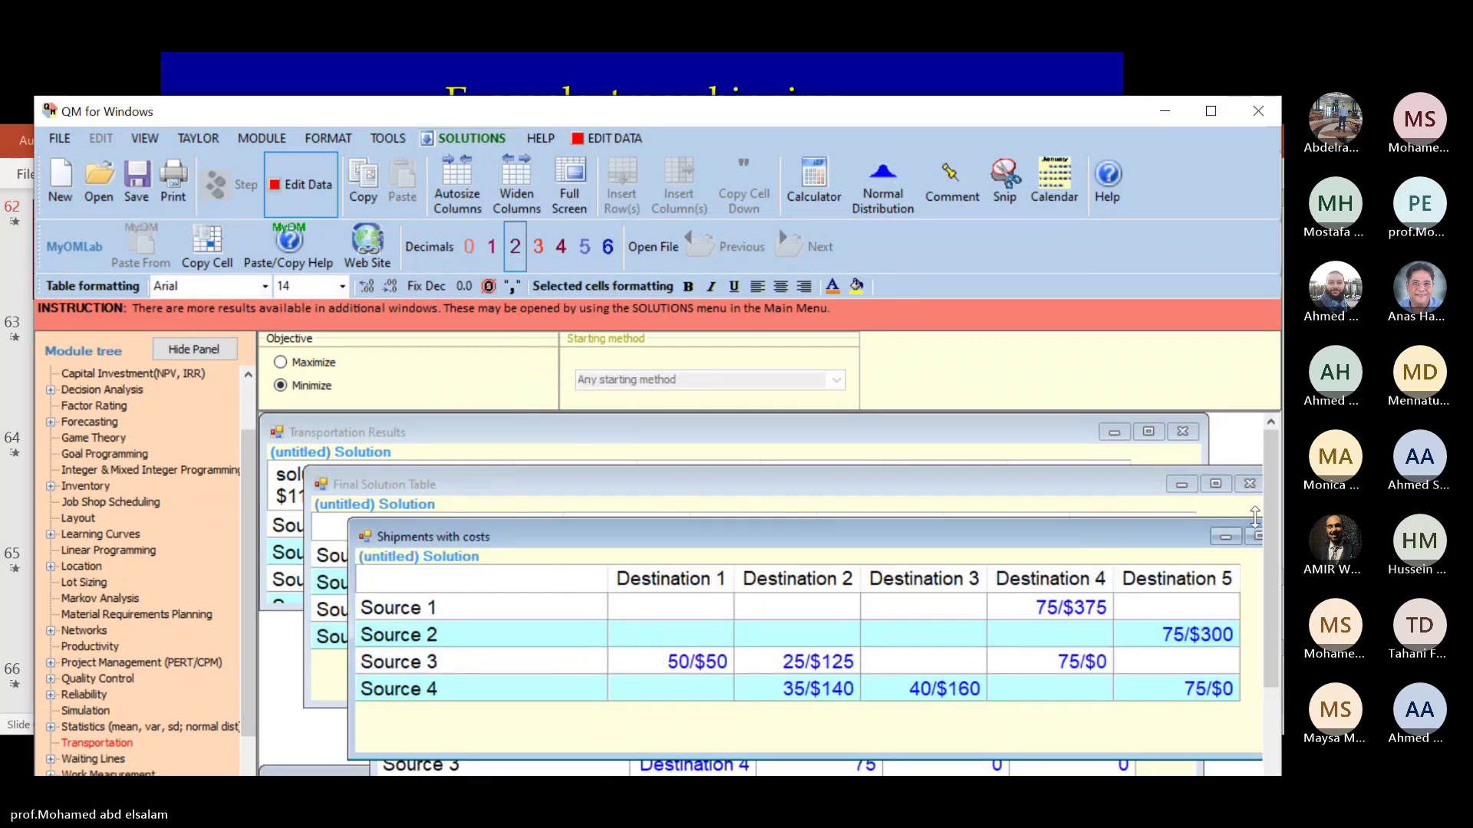
click(1258, 534)
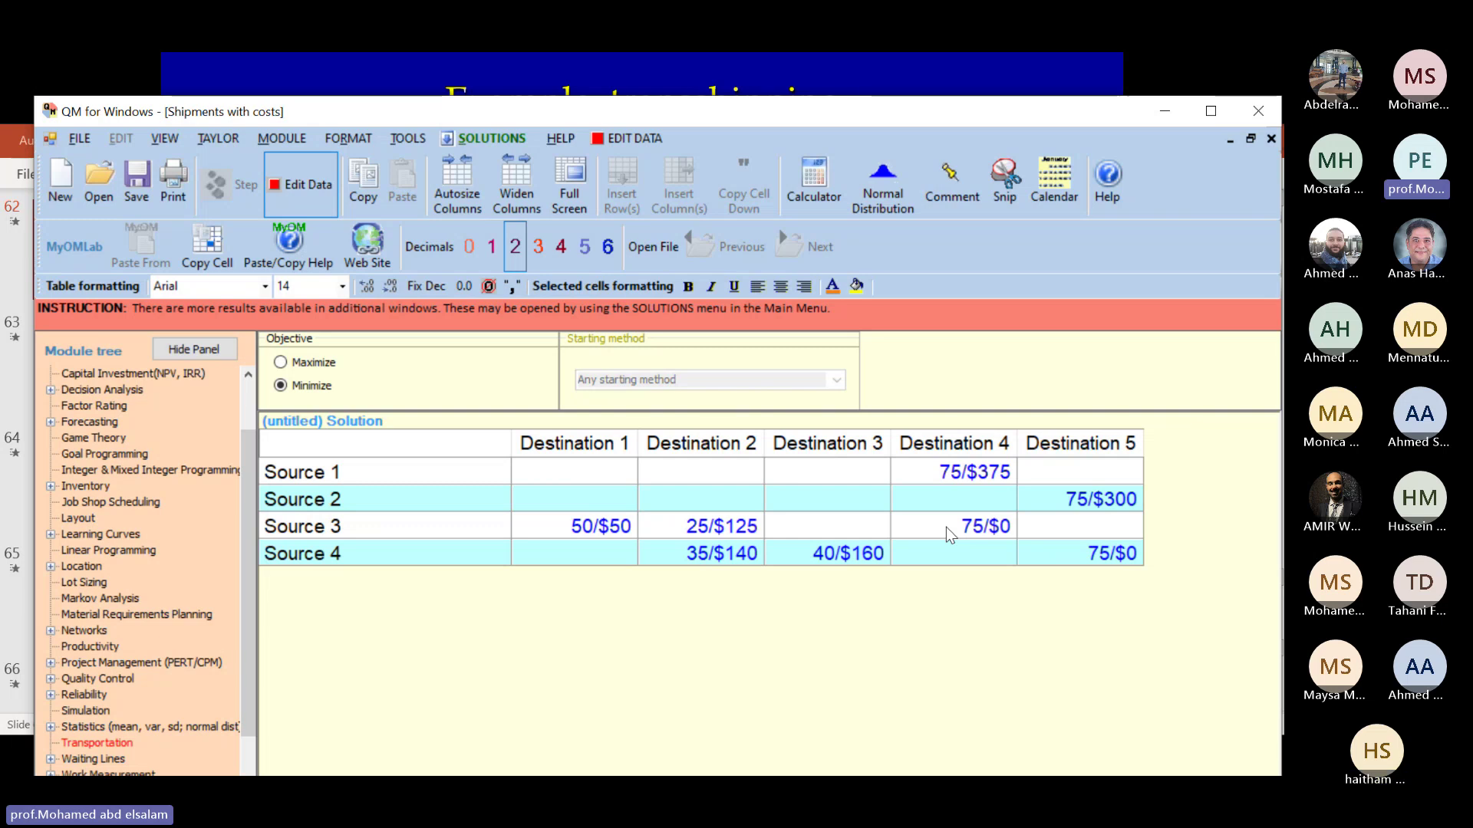
Step: Switch to the Chapter 2 Transportation Assignment presentation in PowerPoint
key(alt+Tab)
key(Tab)
key(Tab)
key(Tab)
key(Tab)
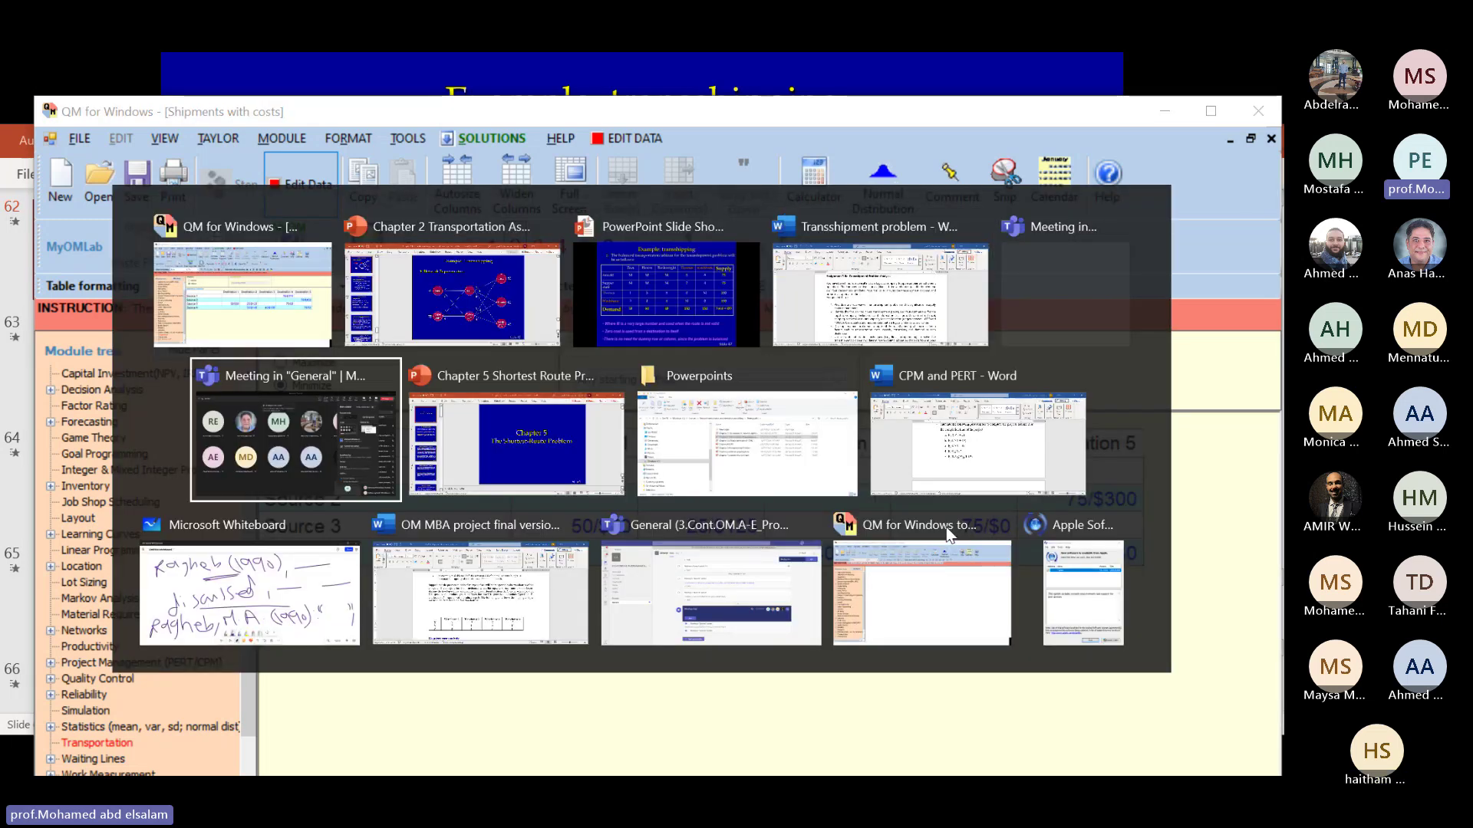
key(Tab)
key(Tab)
key(Tab)
key(Tab)
key(Tab)
key(Tab)
key(Tab)
key(Tab)
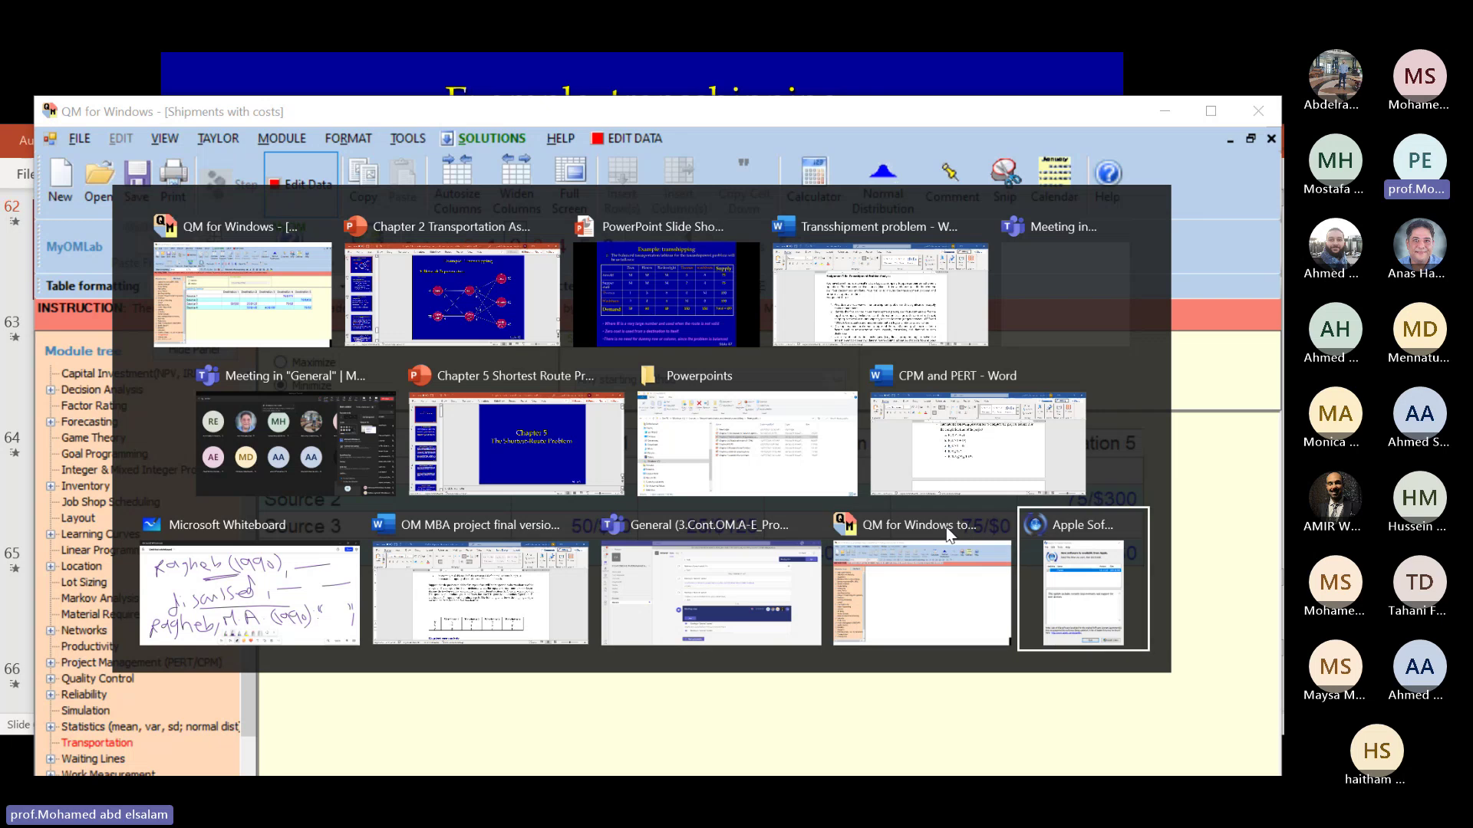
key(Tab)
key(Tab)
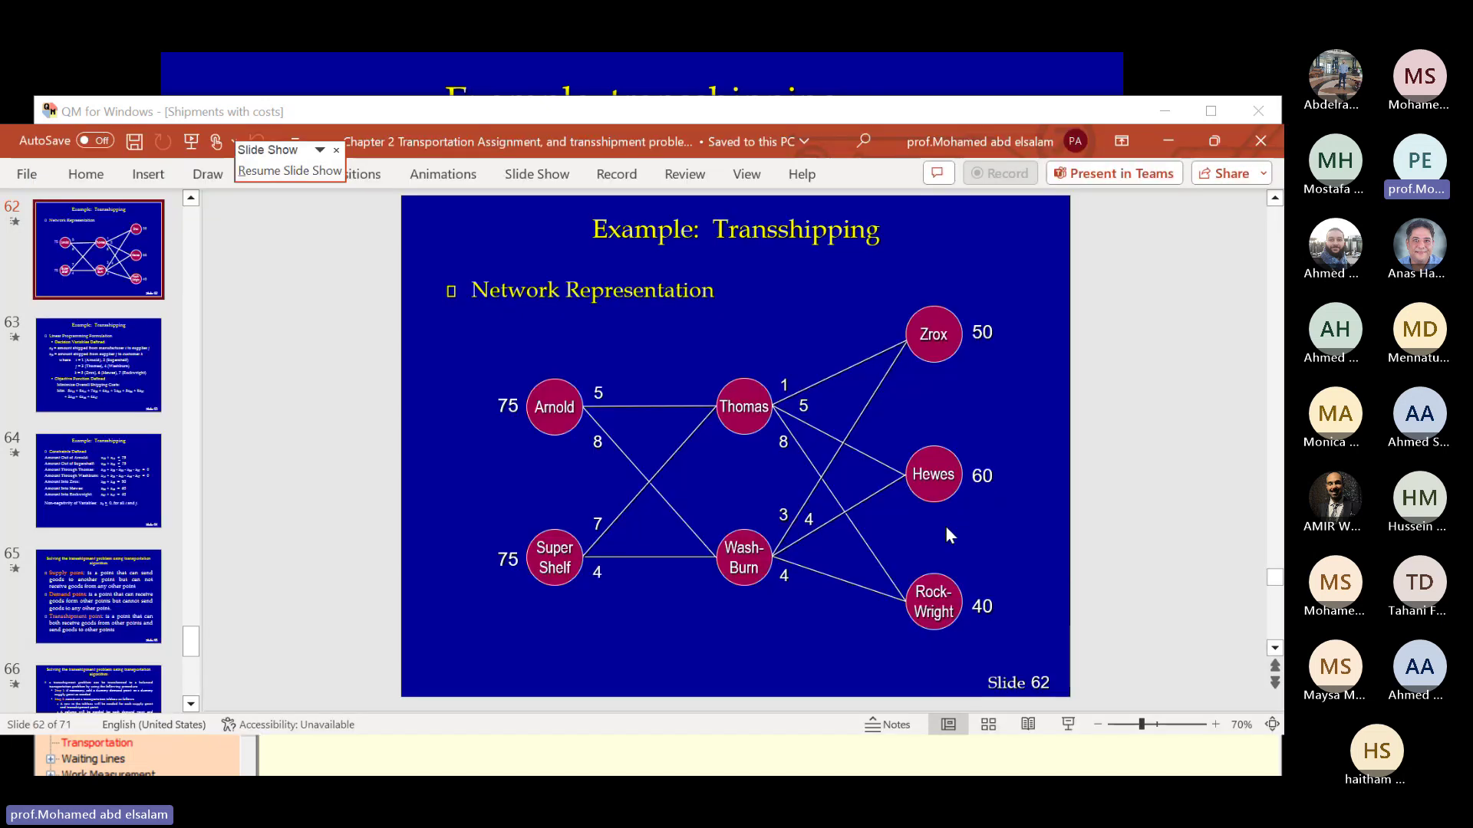
Step: Go through the transshipping example slides up to slide 66 on solving the transshipment problem using the transportation algorithm
key(Down)
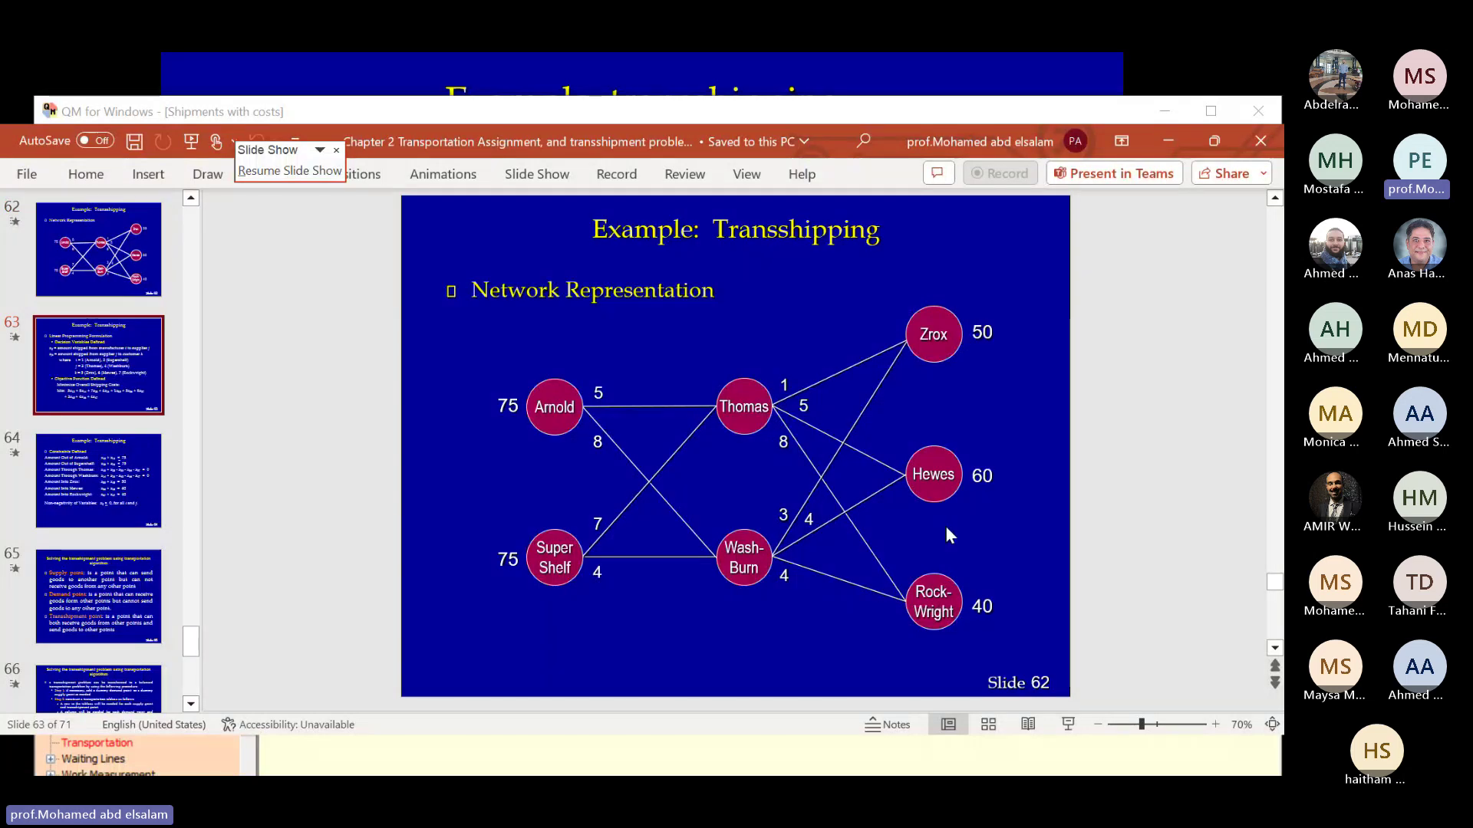
key(Down)
key(Down)
key(Down)
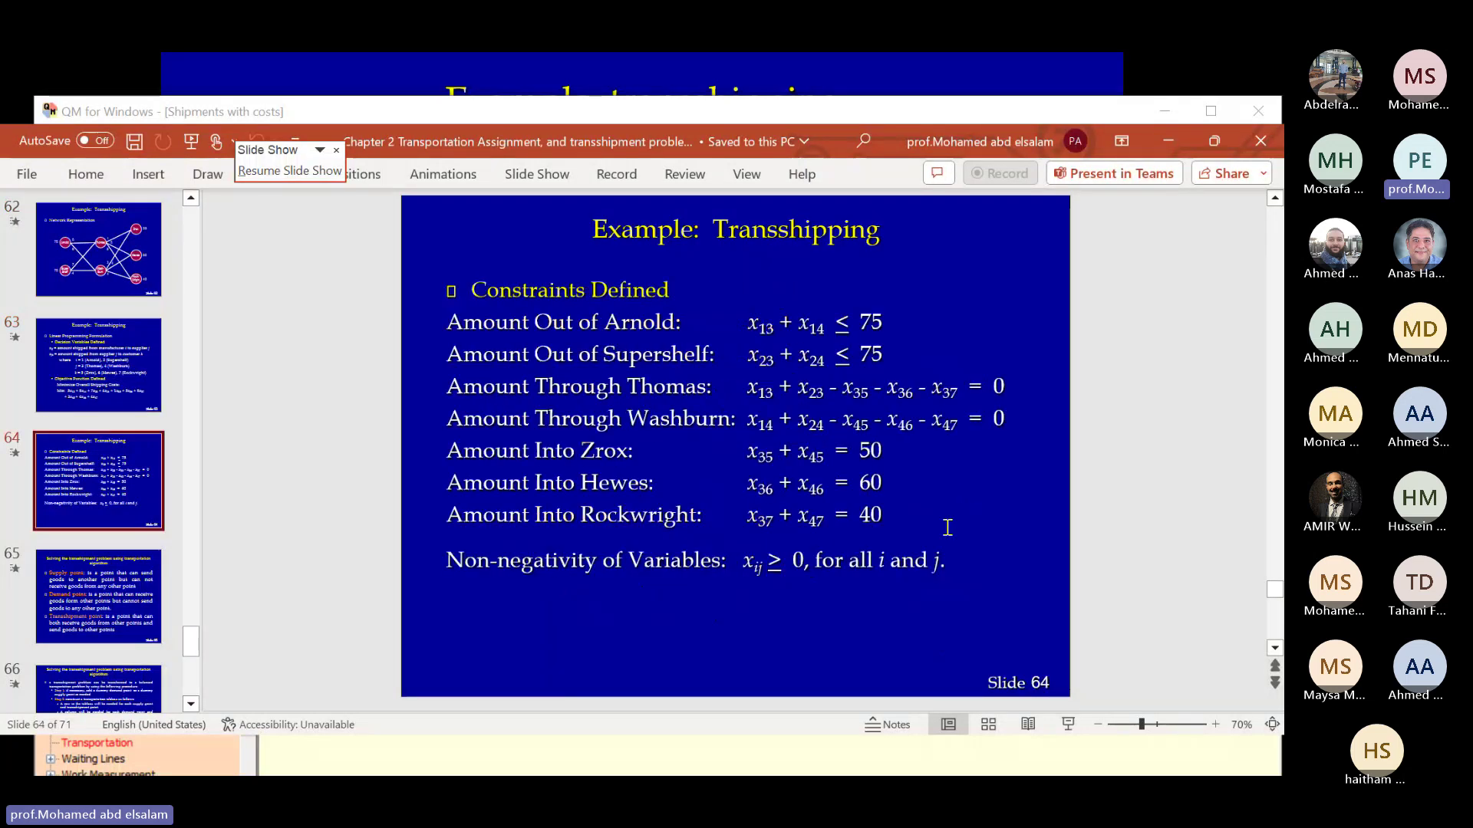
key(Down)
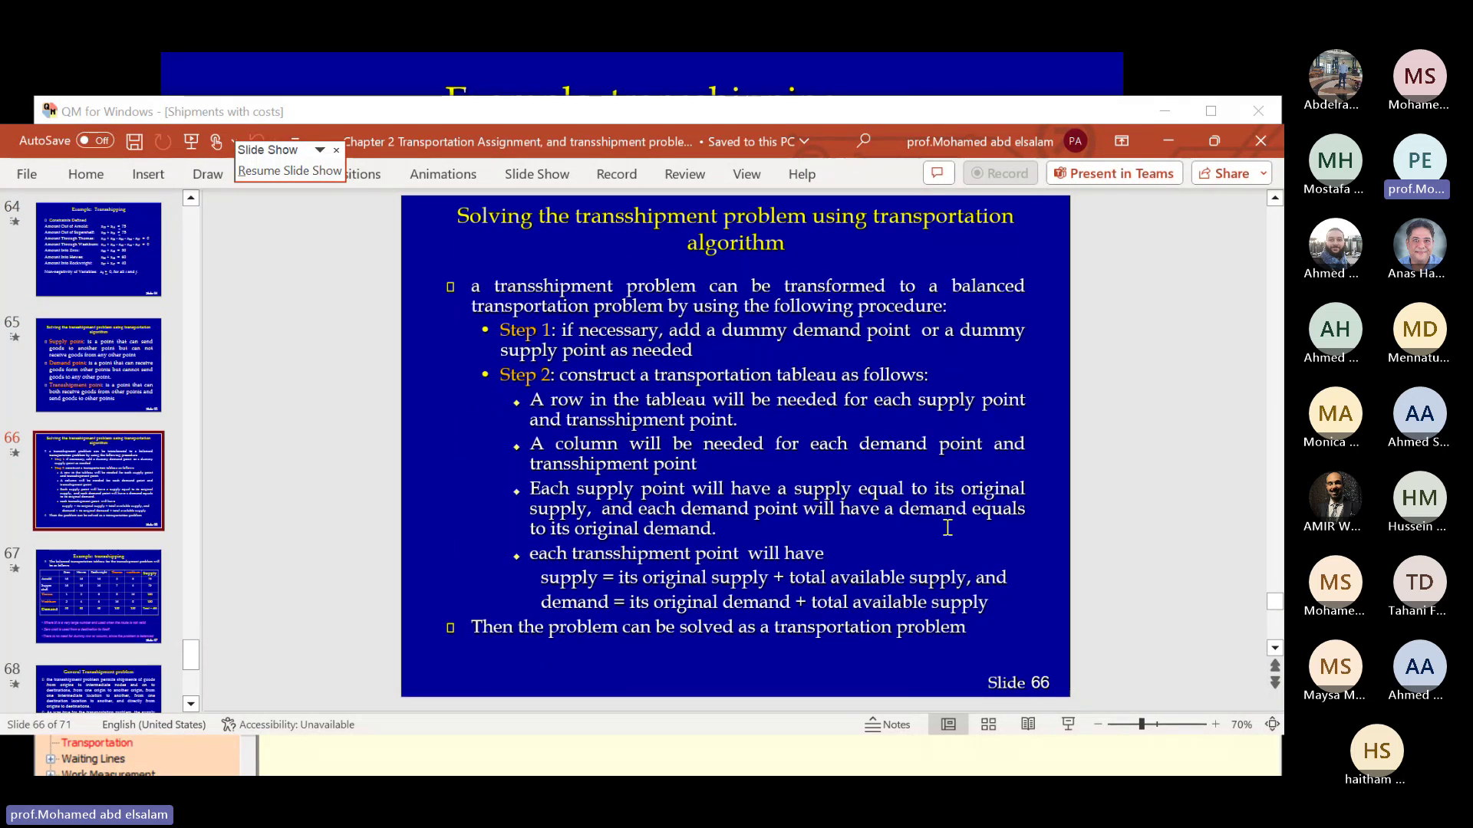
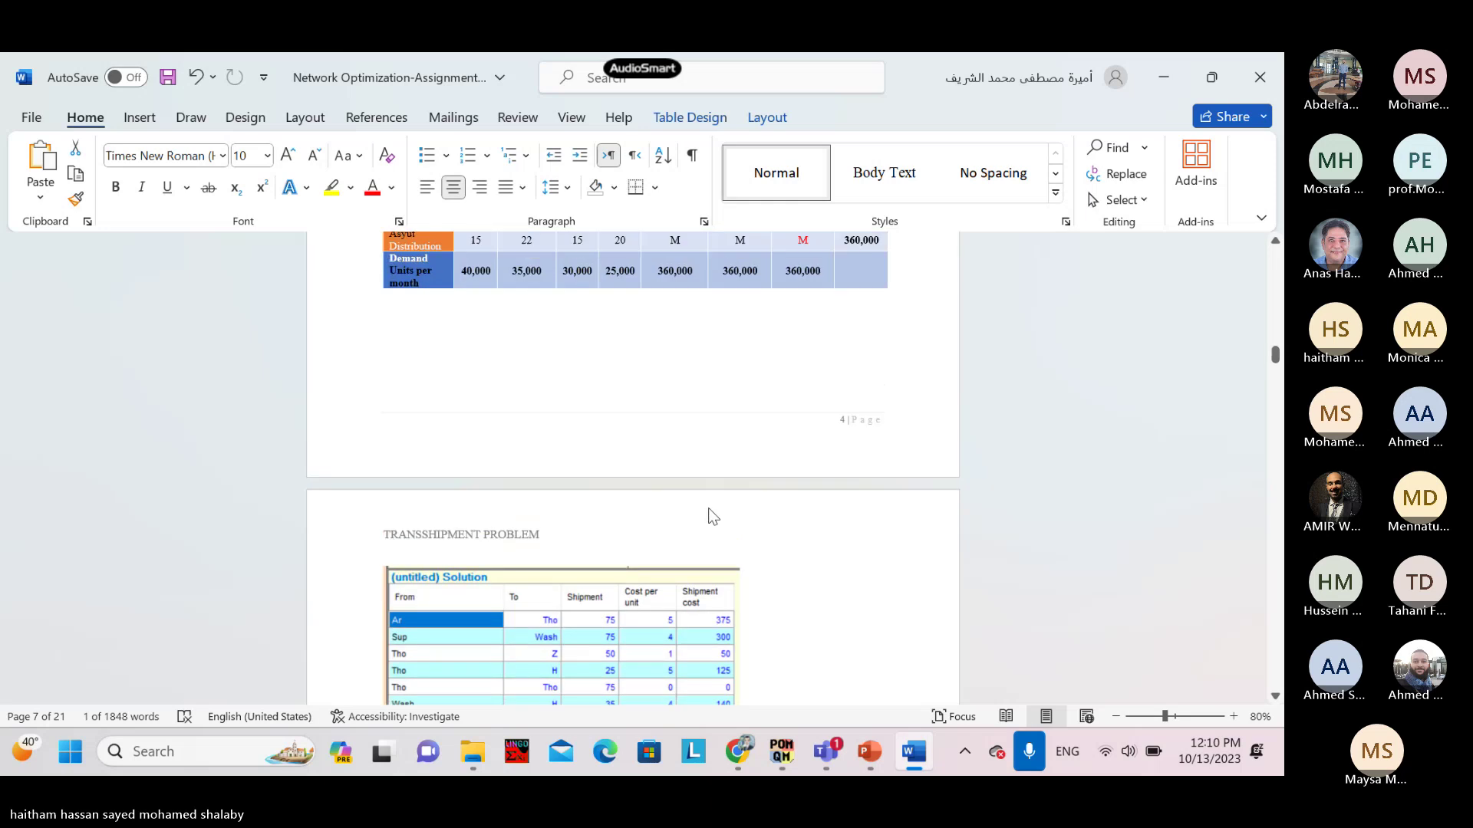
Step: Delete the stray "w" at the end of the heading above the transshipping cost table in the Word assignment
scroll(706, 510, up, 2)
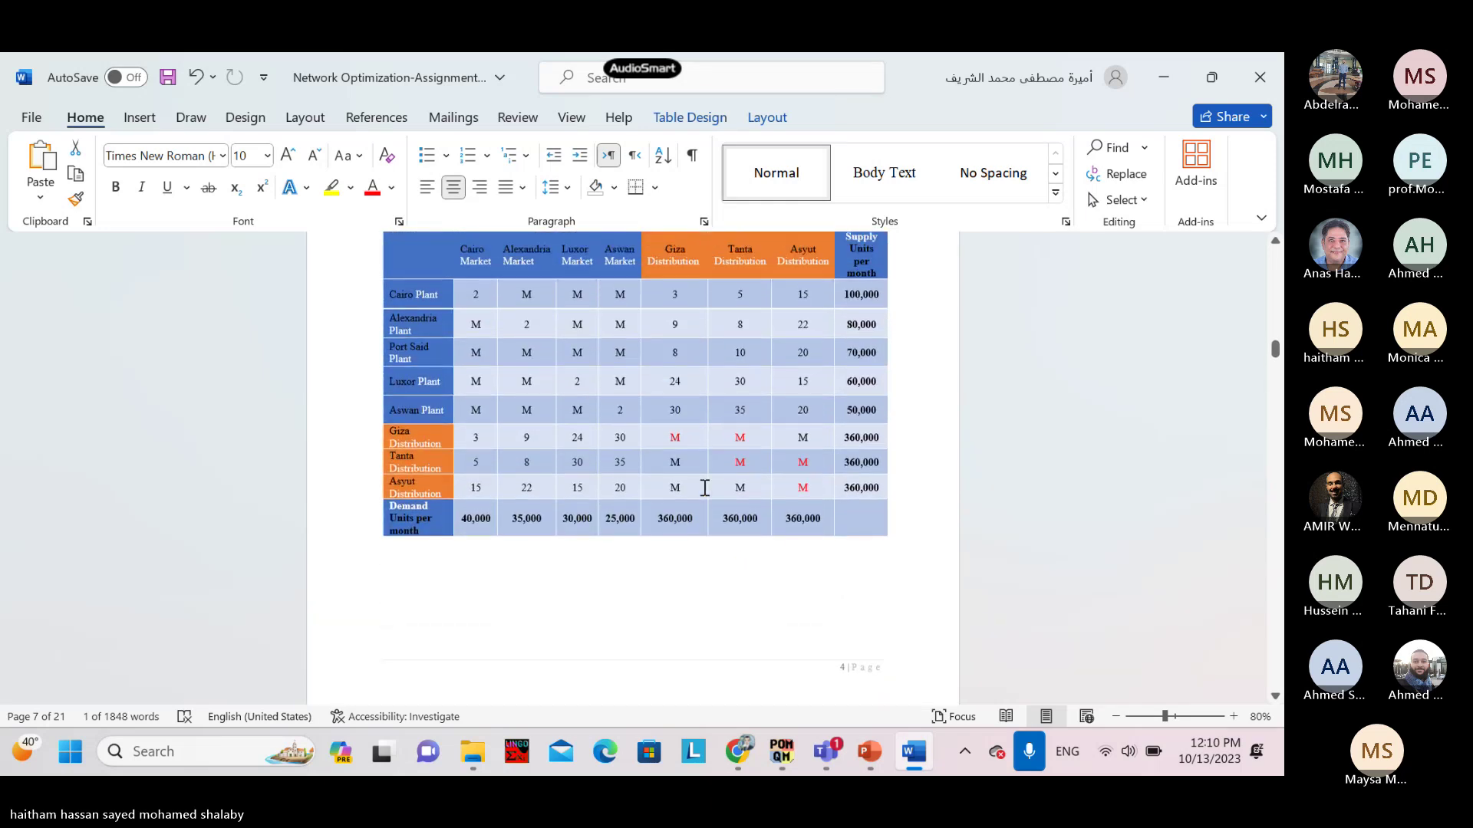
scroll(704, 488, up, 2)
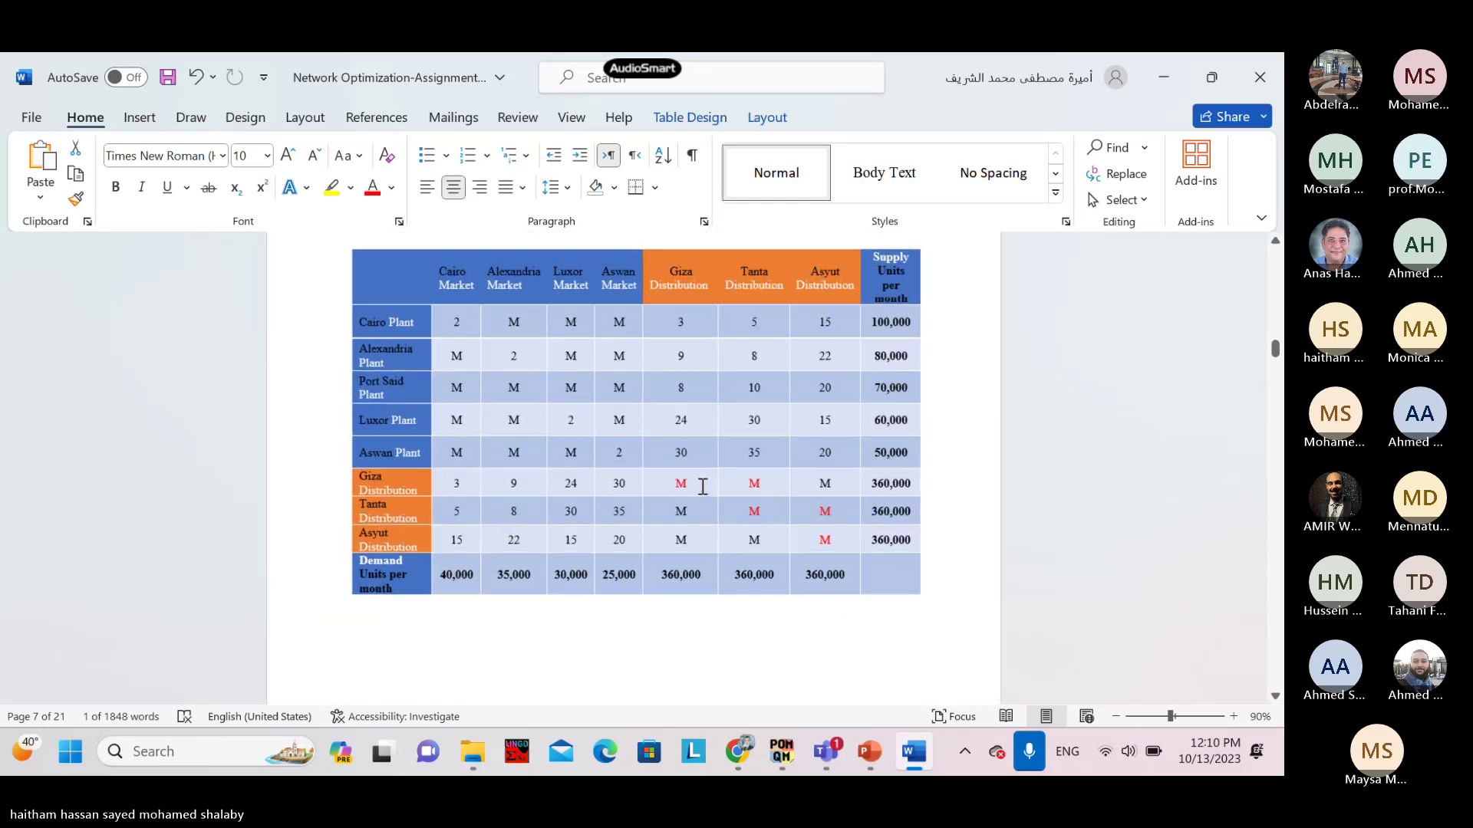
scroll(701, 486, up, 1)
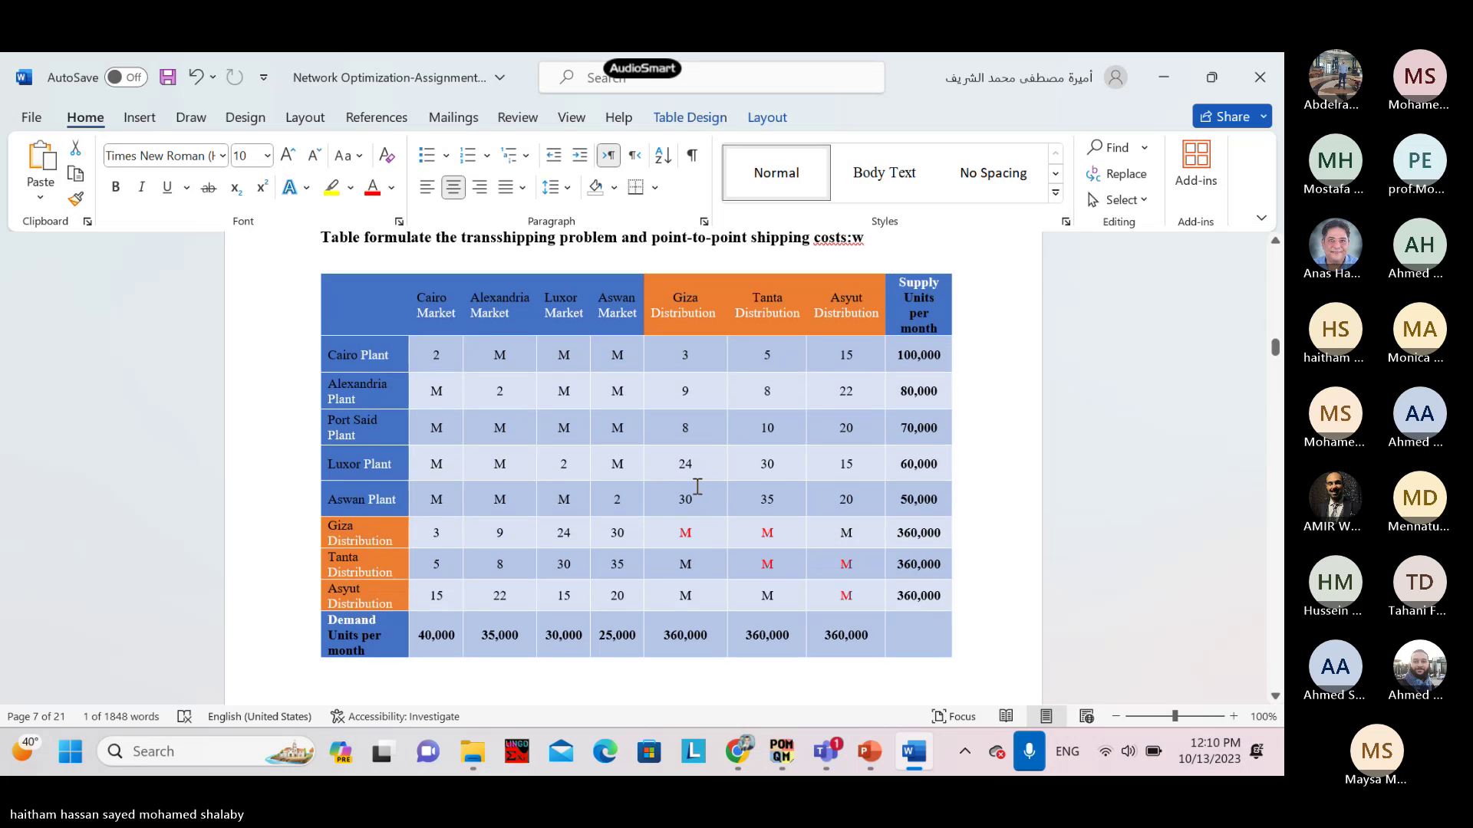
click(883, 246)
key(BackSpace)
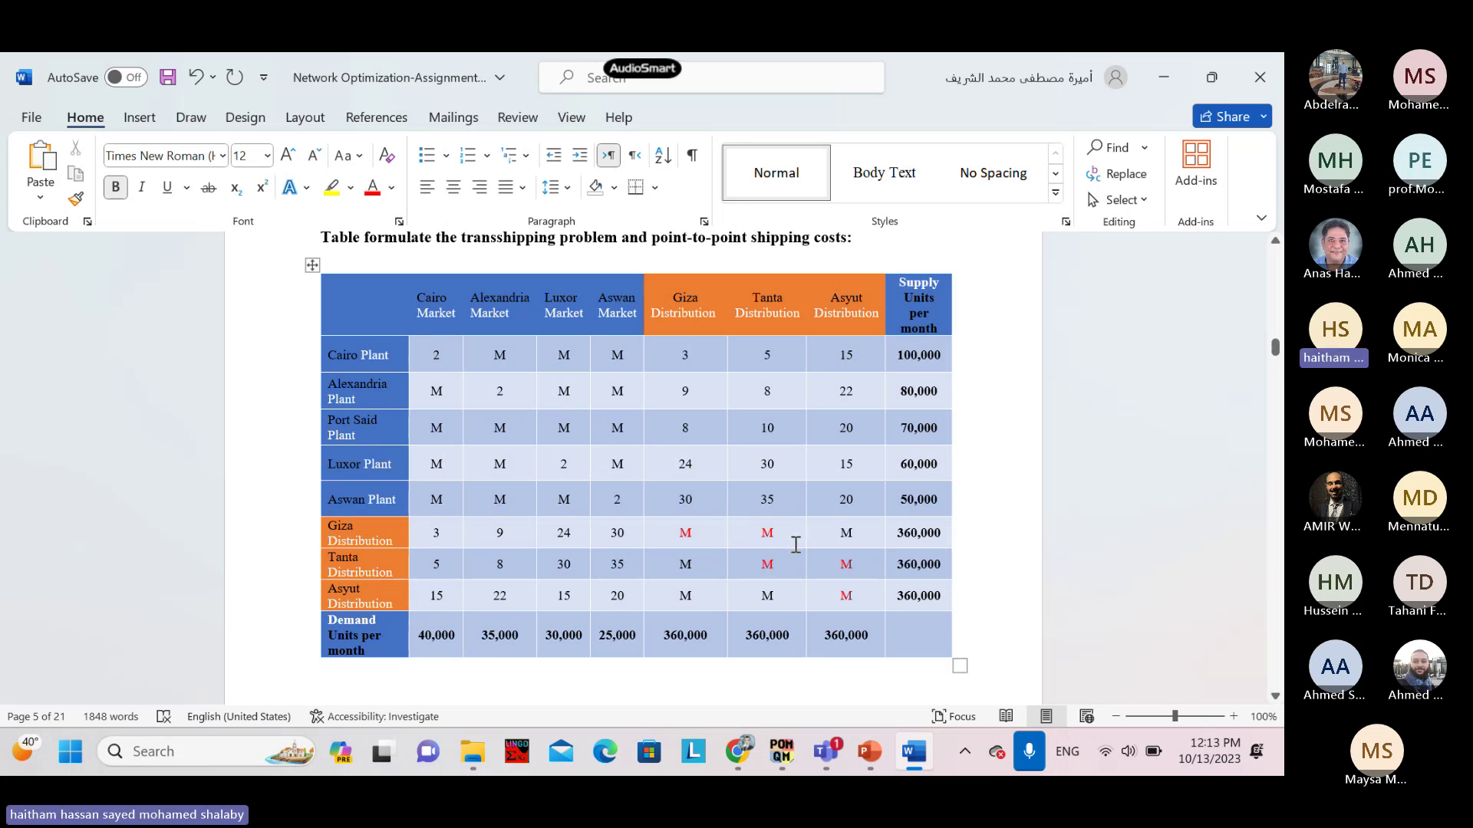
Step: Set the Giza-to-Giza, Tanta-to-Tanta and Asyut-to-Asyut distribution costs to 0 in the transshipment table
click(685, 533)
double_click(685, 533)
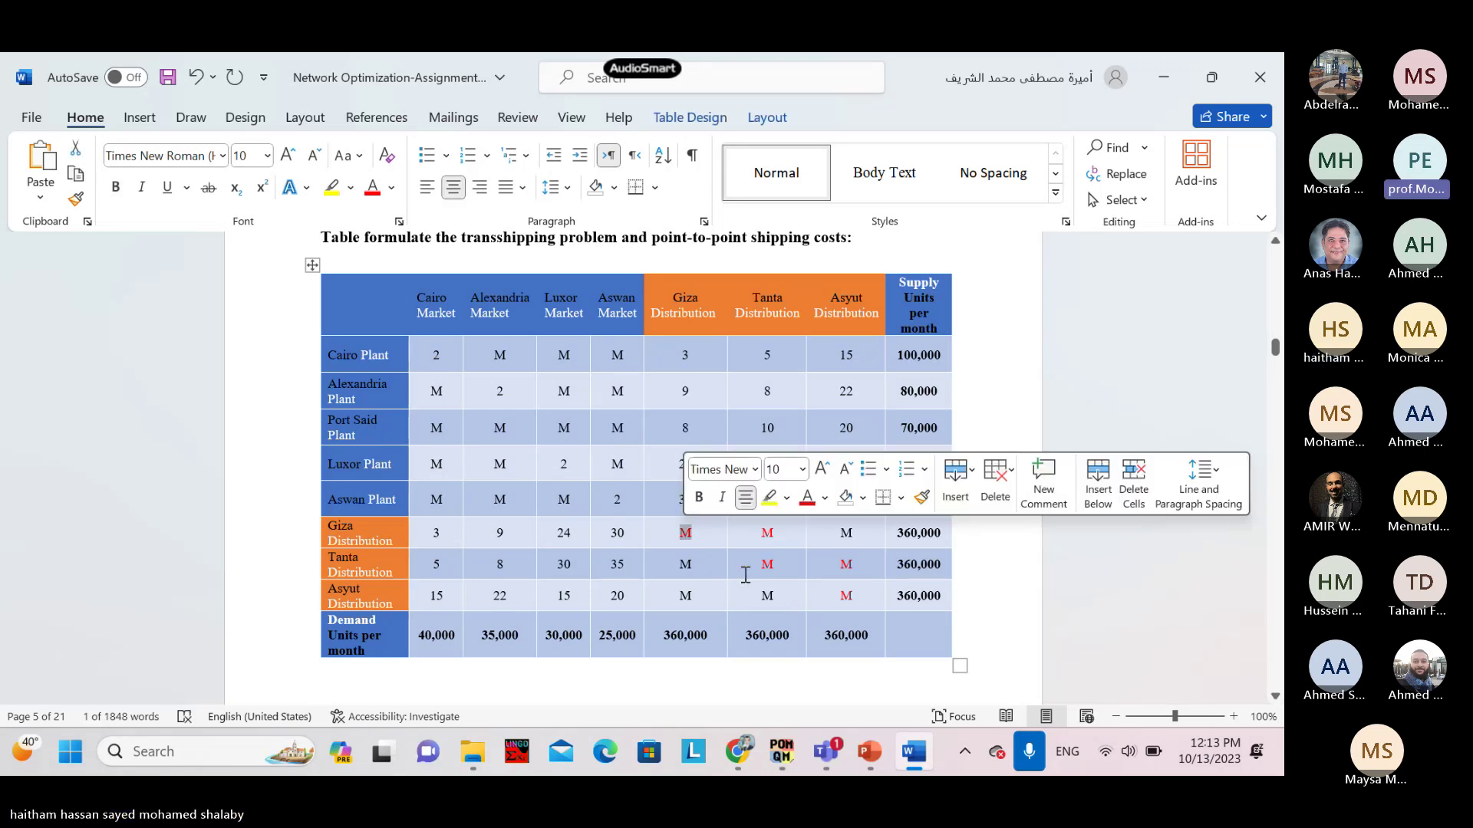
text(0)
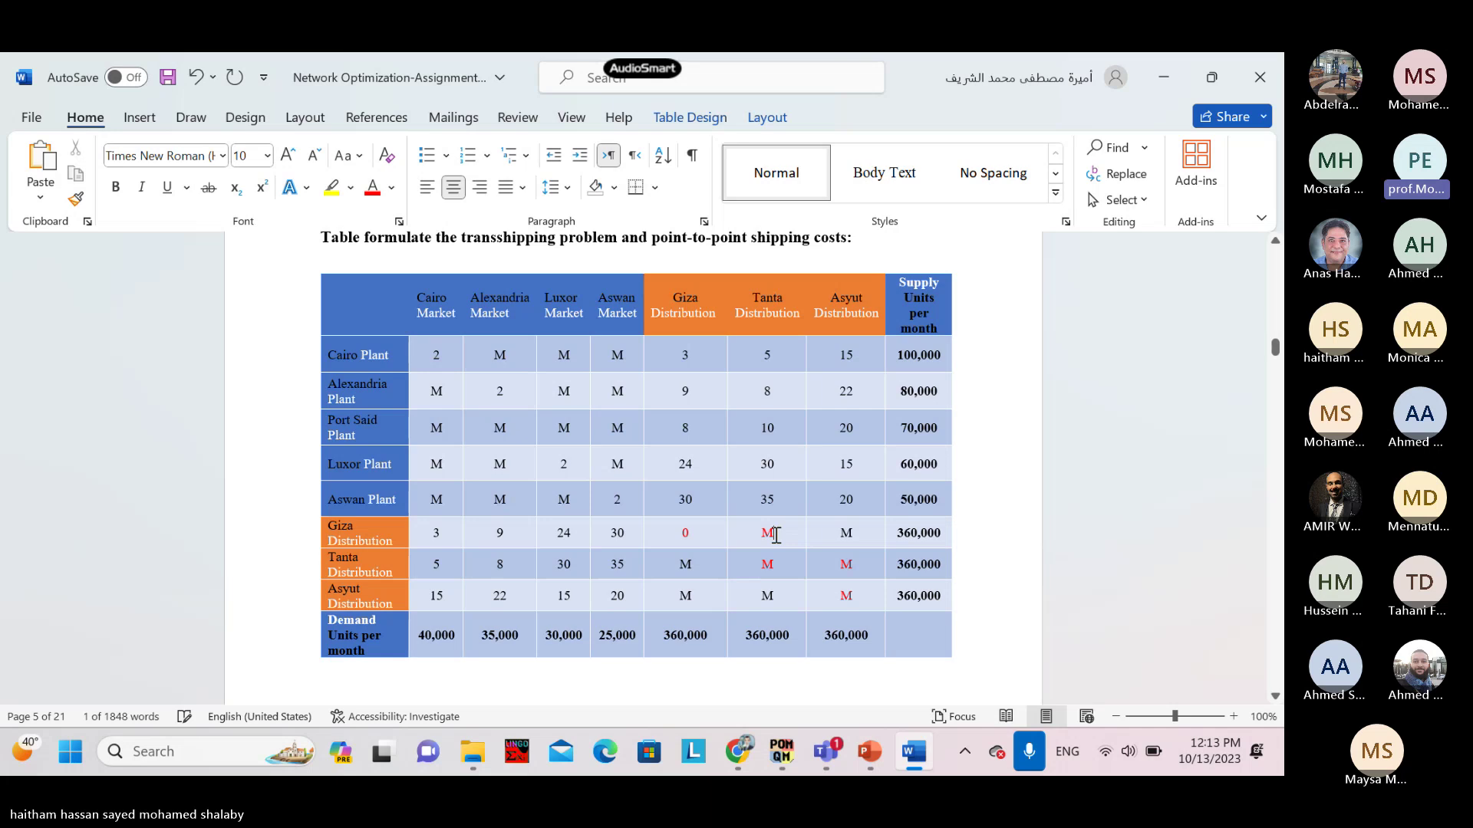
double_click(767, 565)
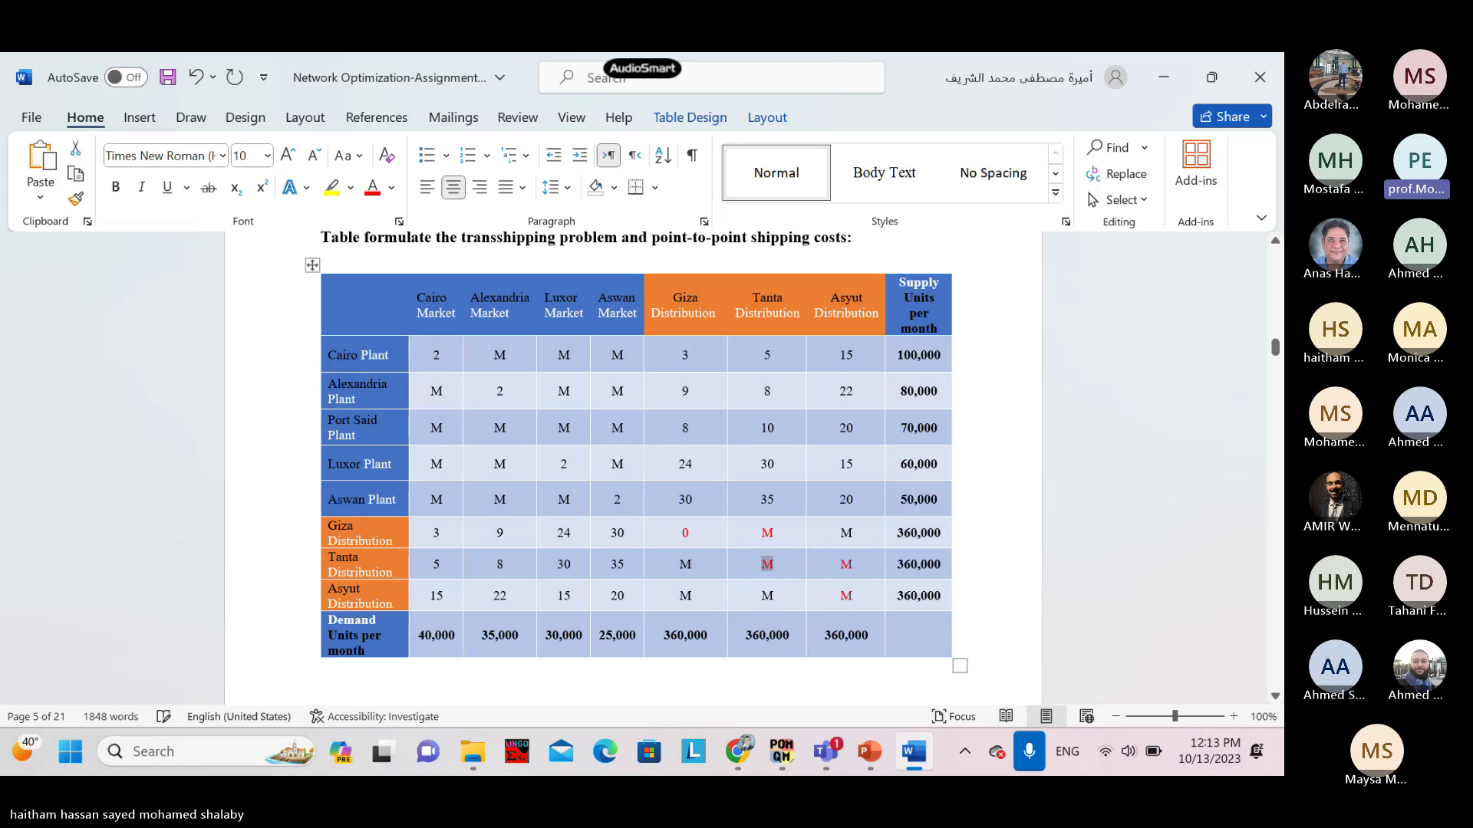
text(0)
double_click(847, 596)
text(0)
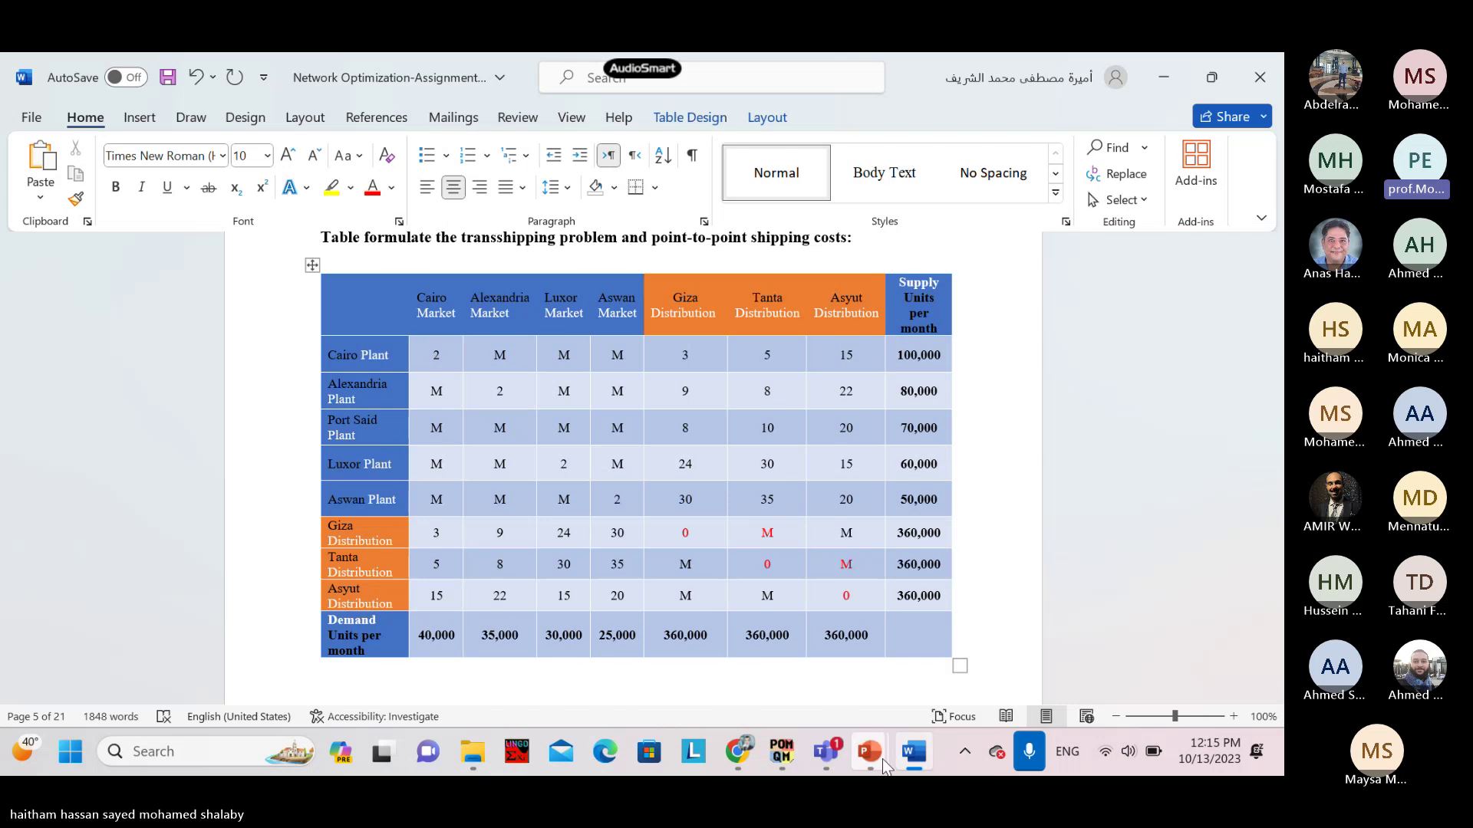
Step: Switch to the General meeting window in Microsoft Teams and stop sharing the screen
mouse_move(882, 760)
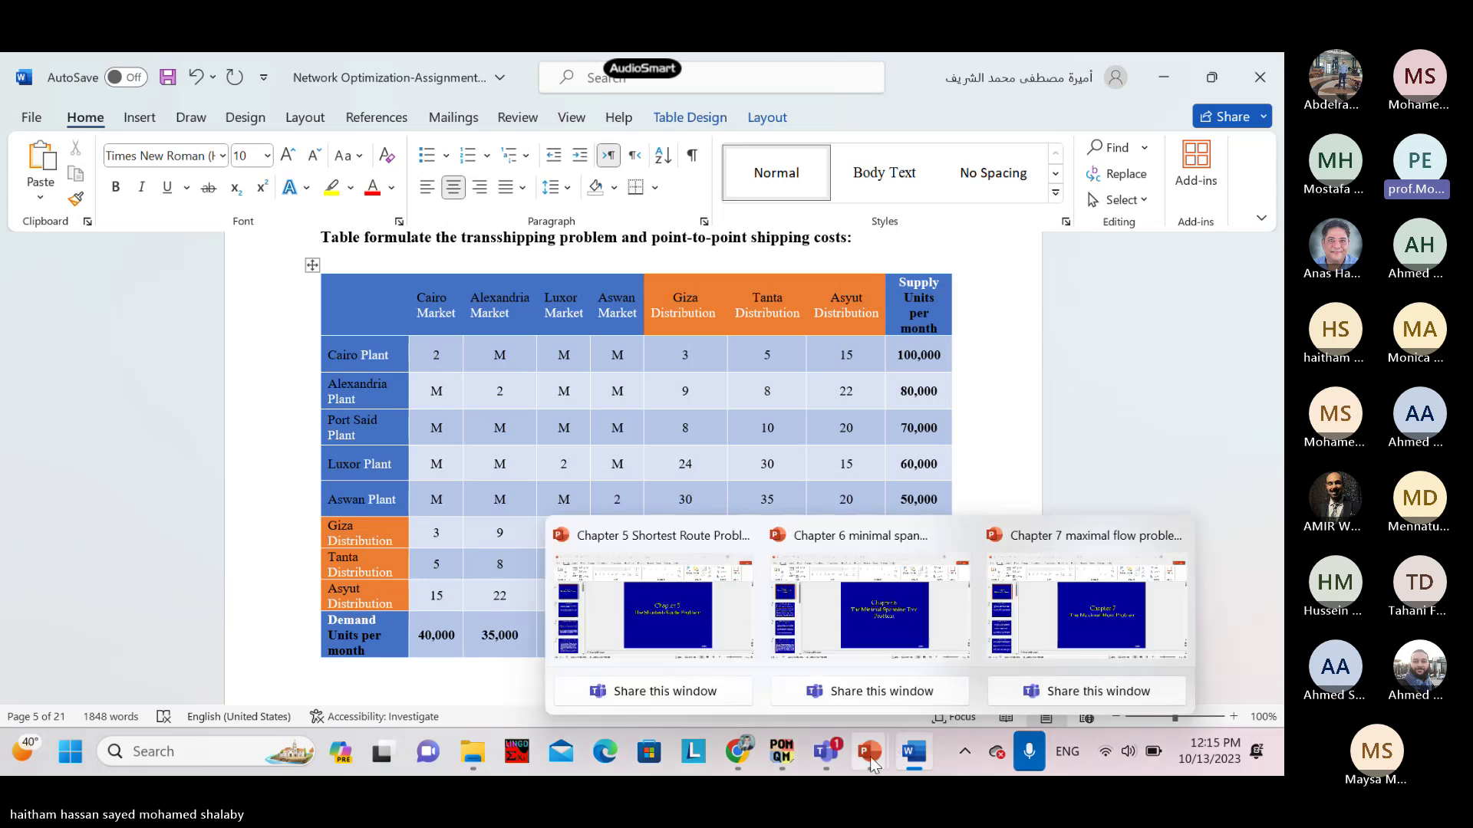
mouse_move(826, 761)
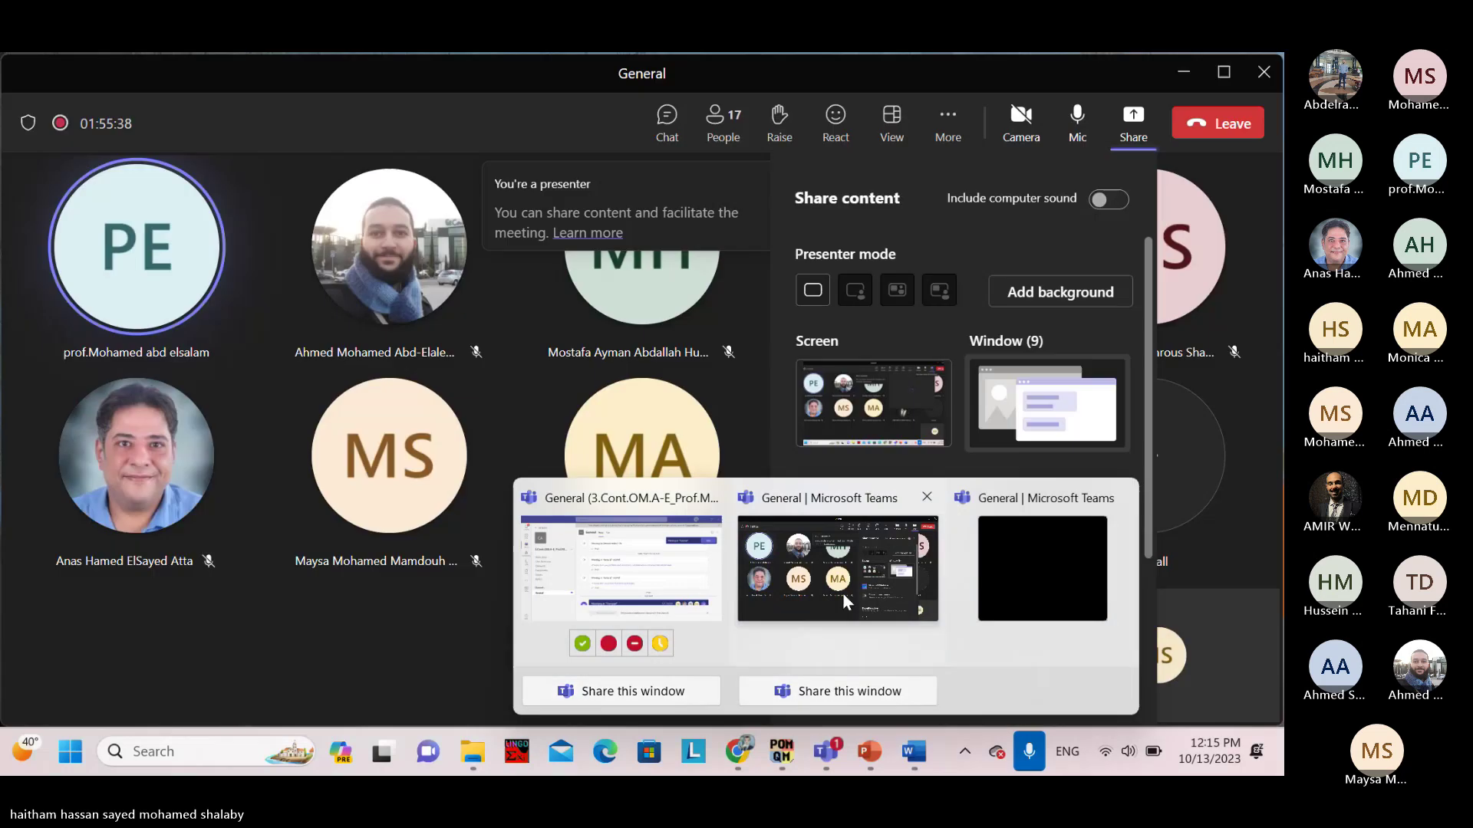
click(842, 592)
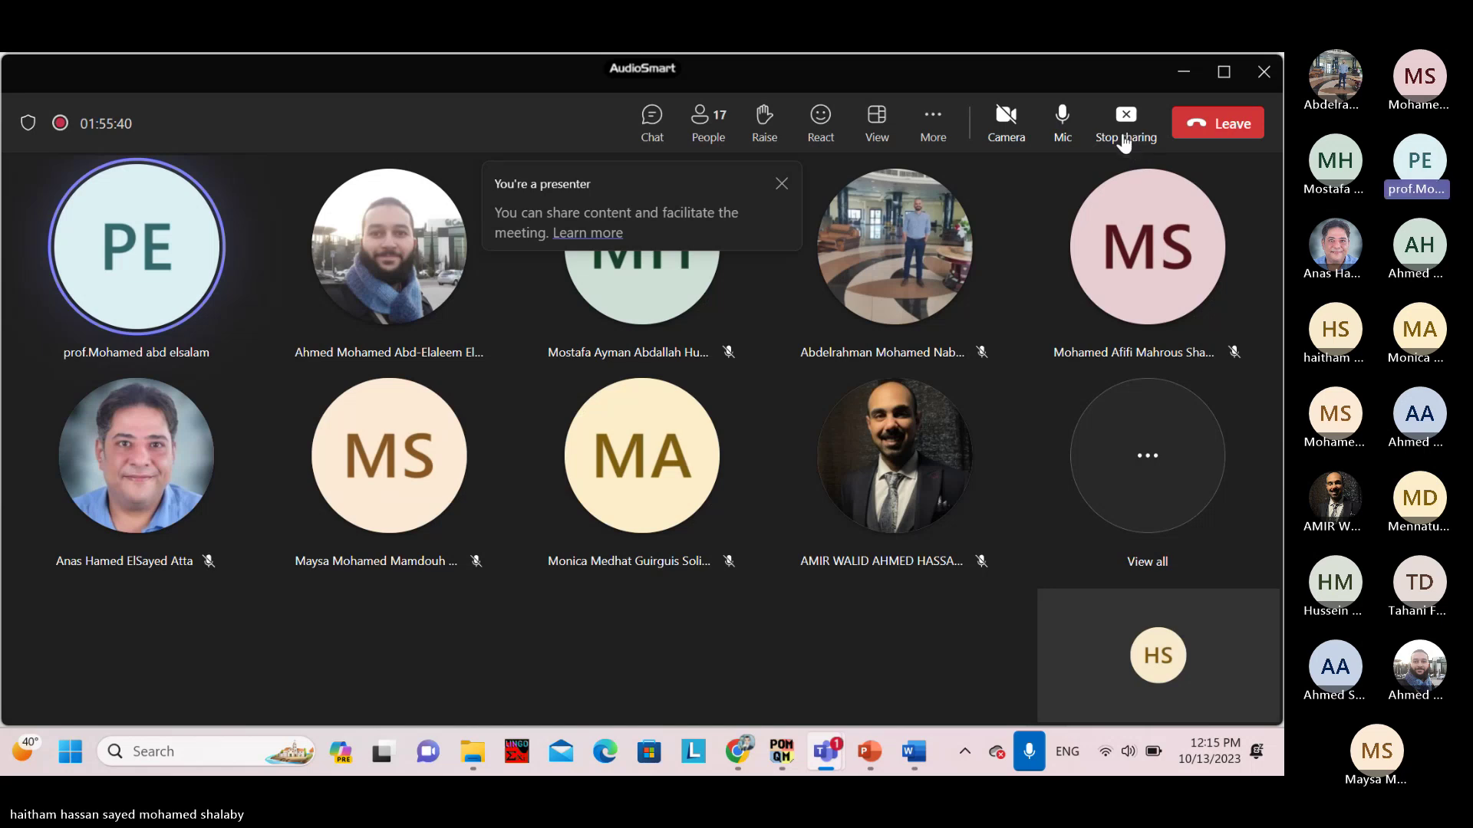
click(1127, 137)
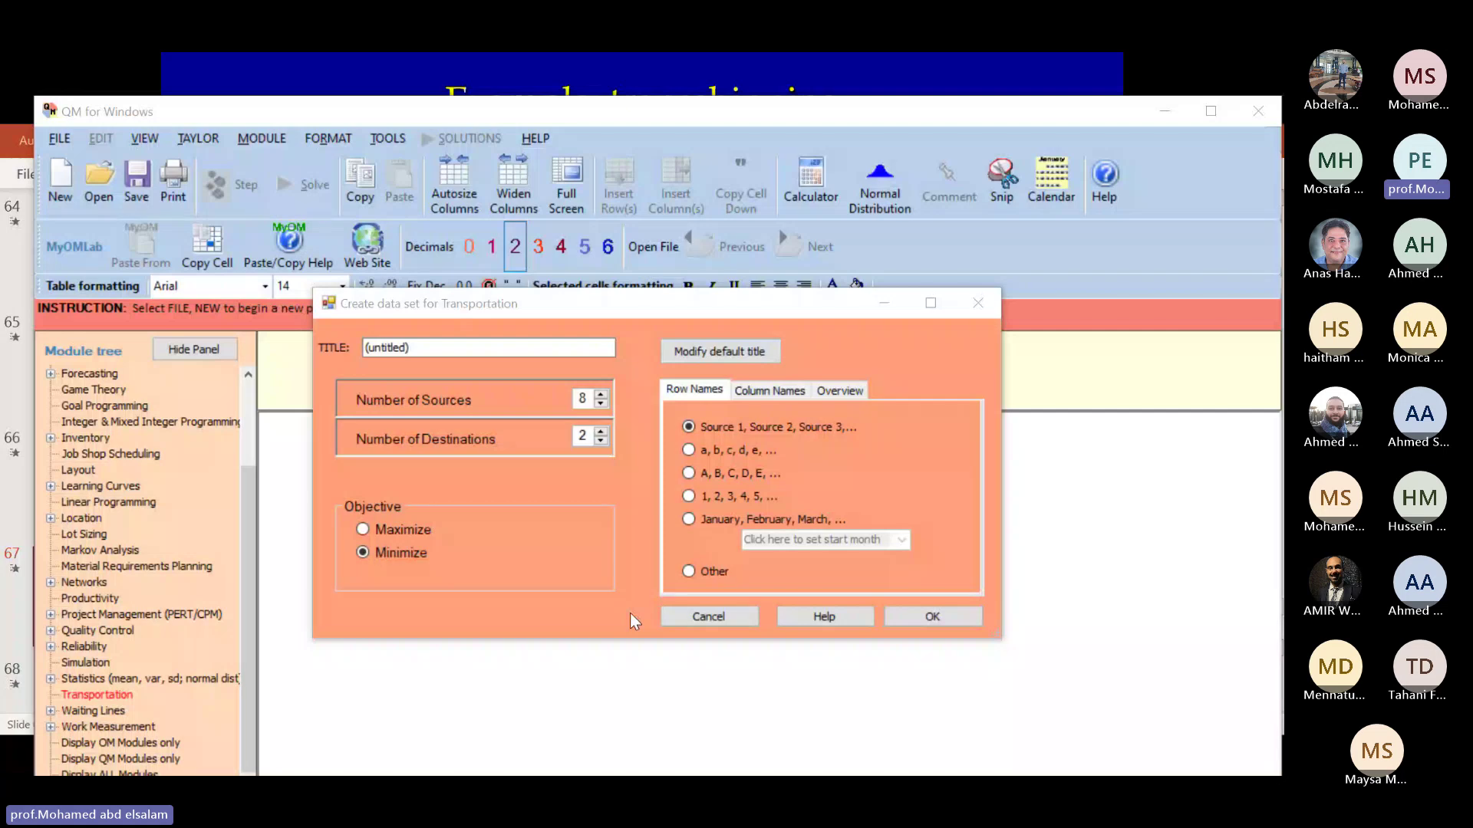
Step: Create the minimizing transportation data set with 8 sources and 7 destinations, and show it in full screen
click(1215, 438)
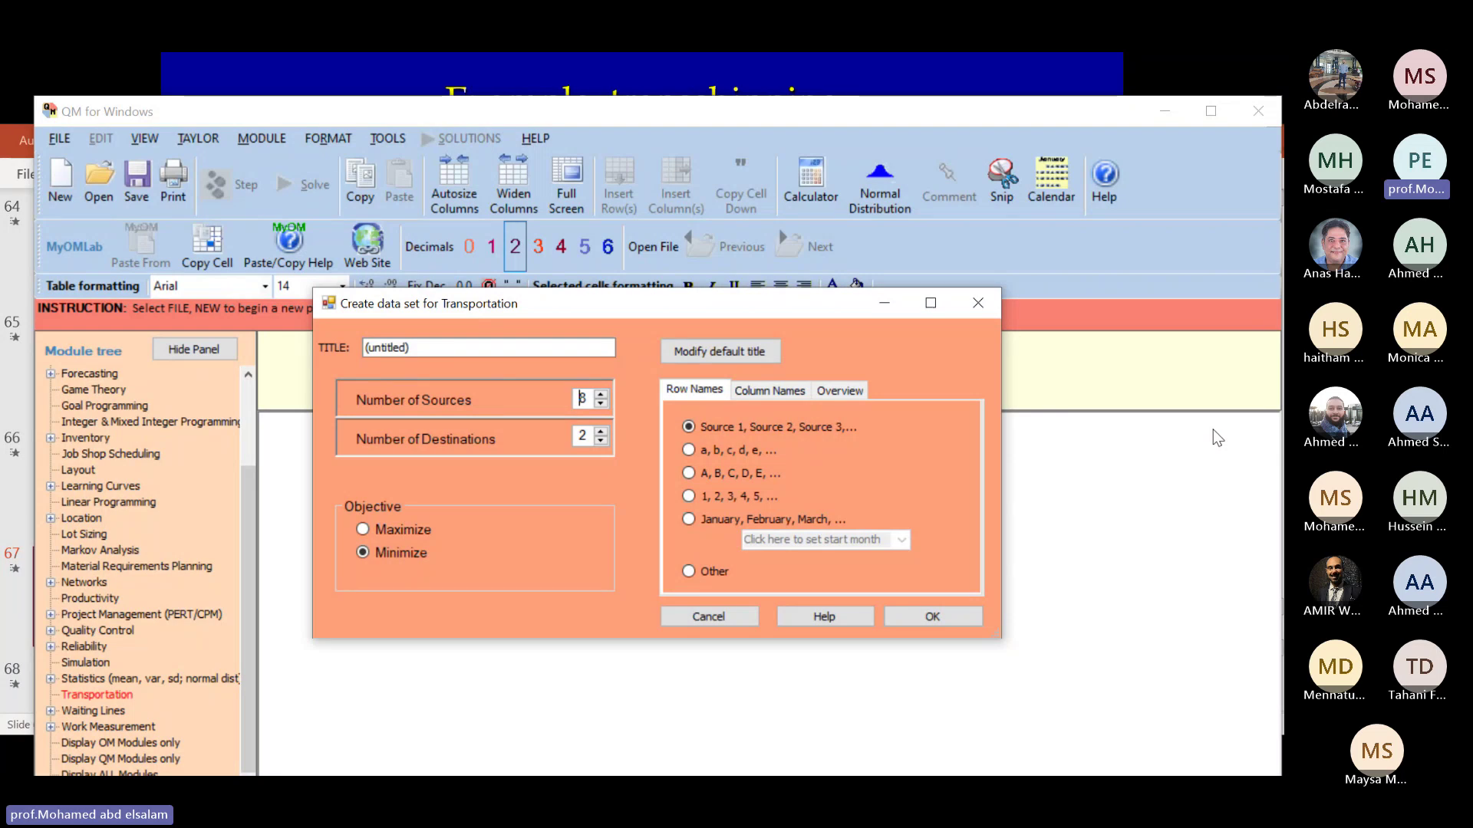
double_click(584, 437)
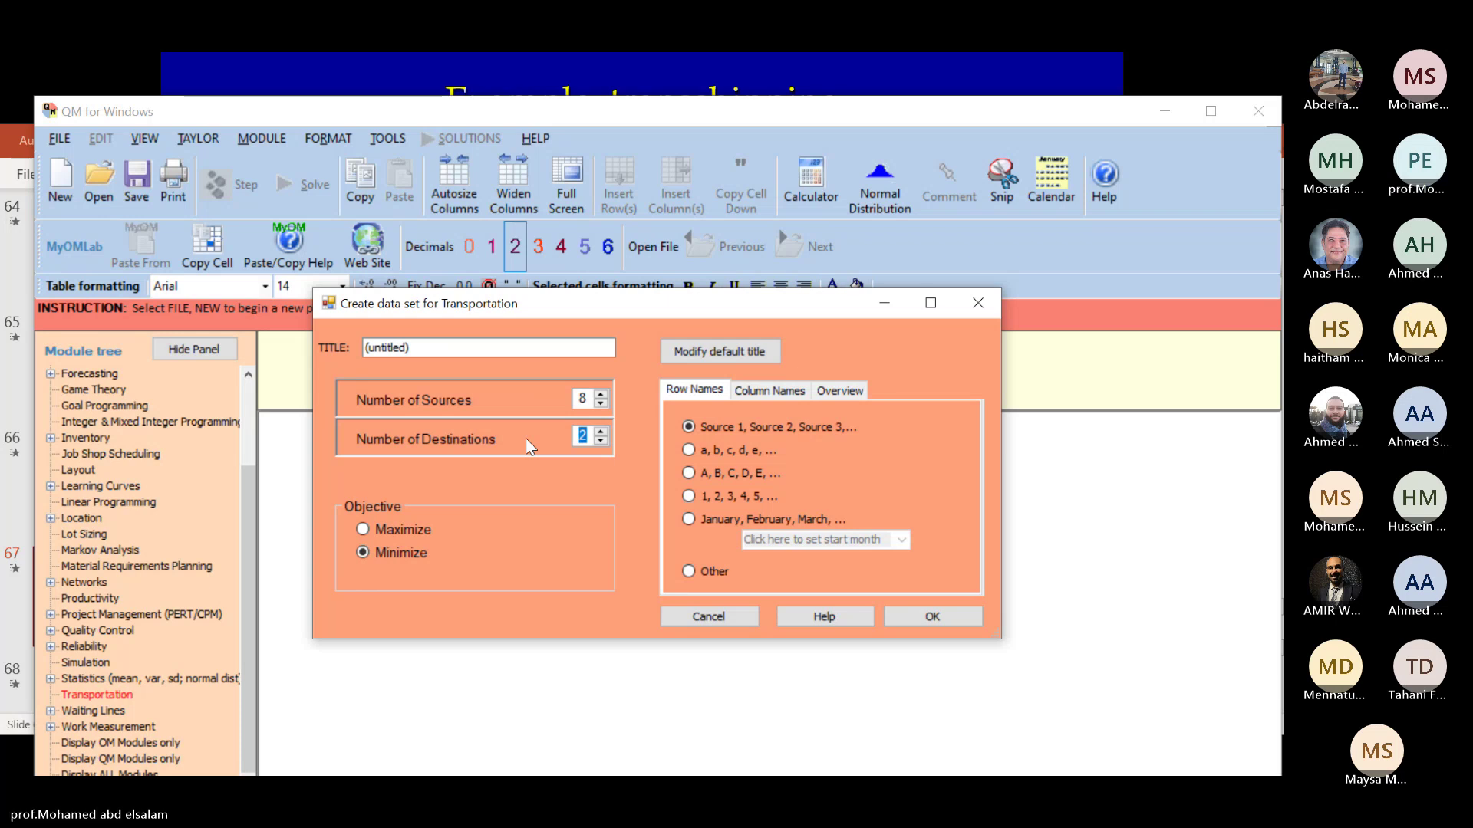
text(7)
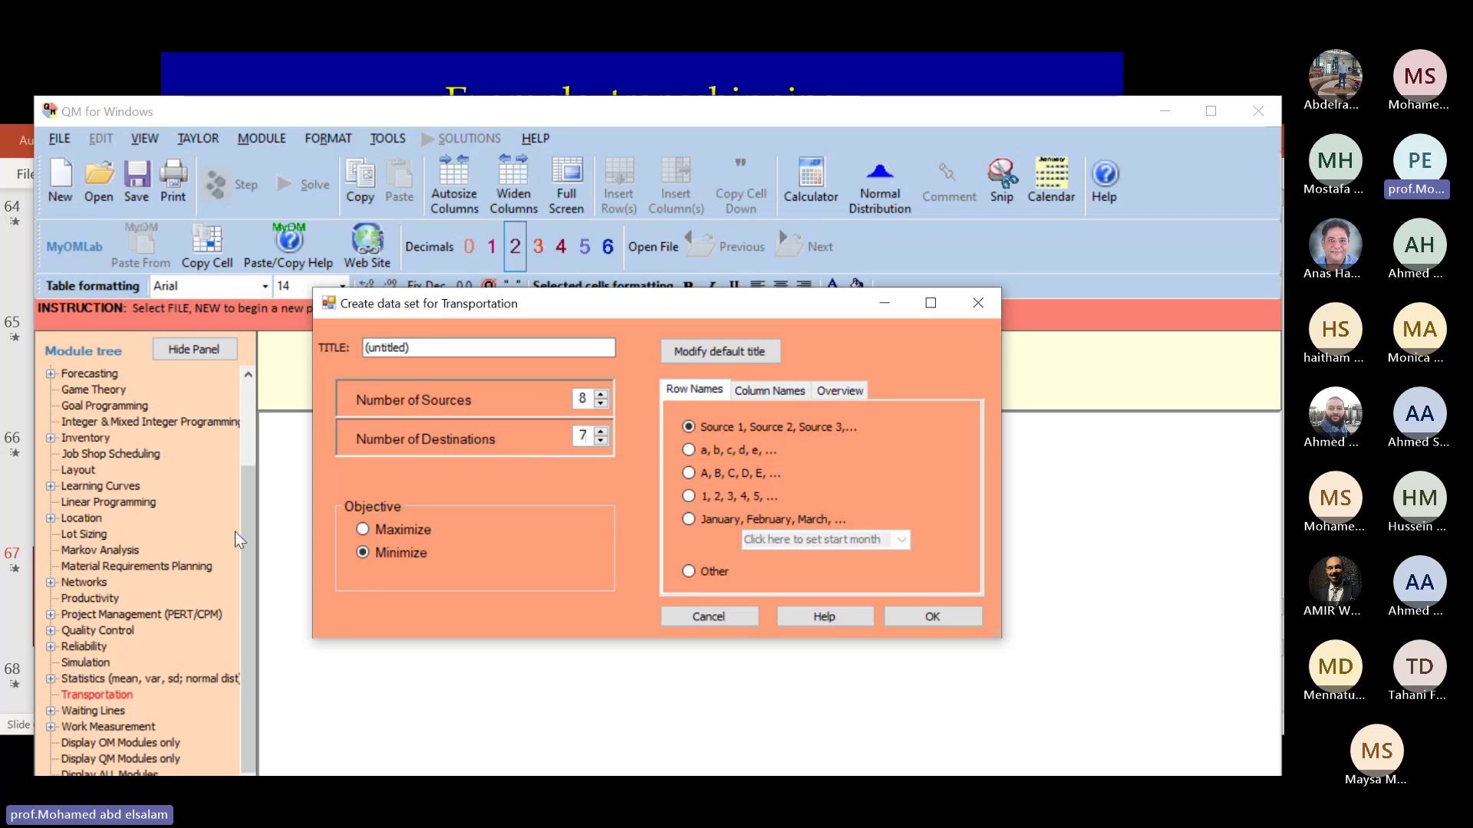
click(924, 619)
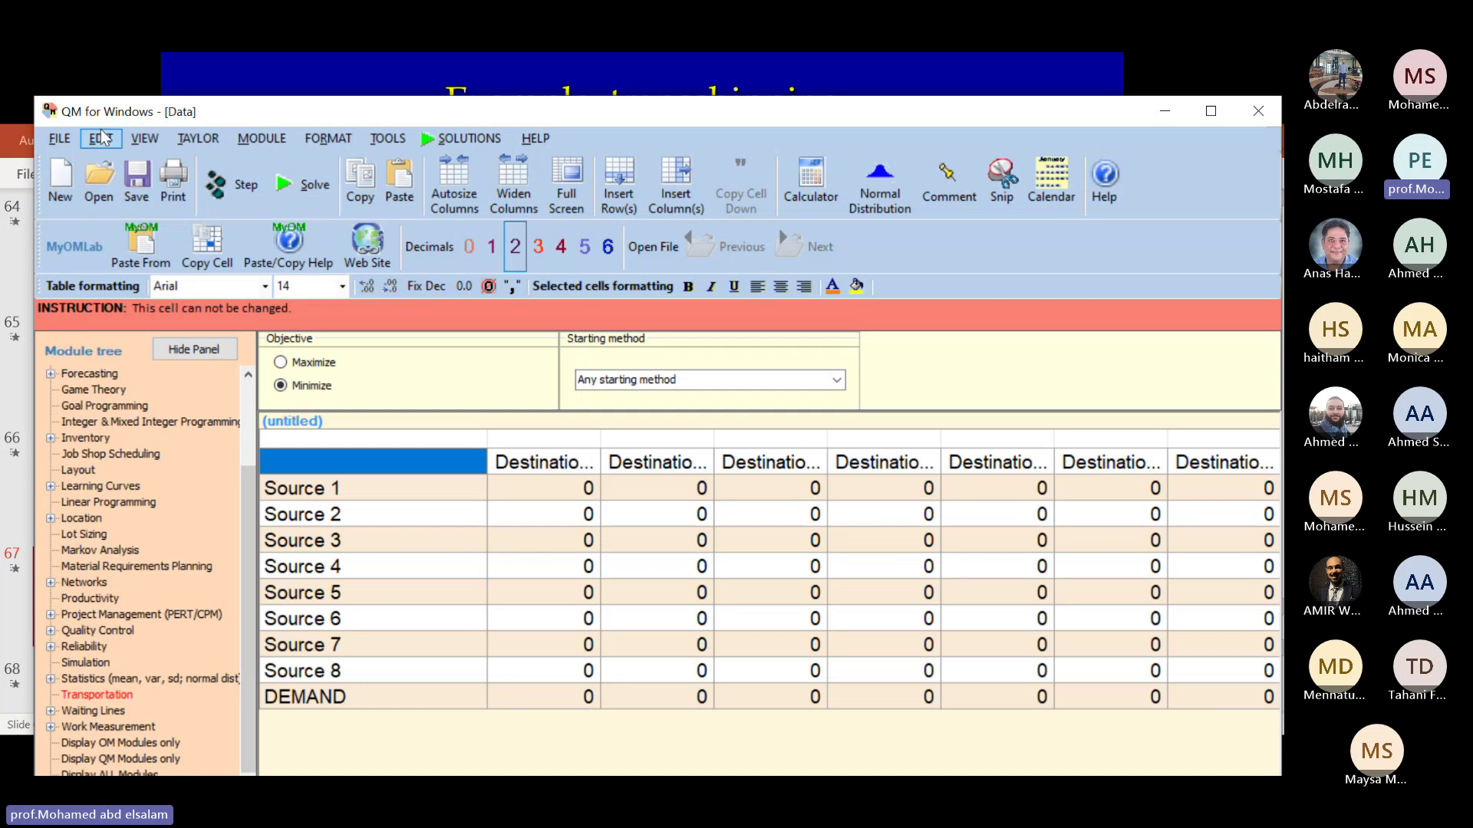
click(144, 138)
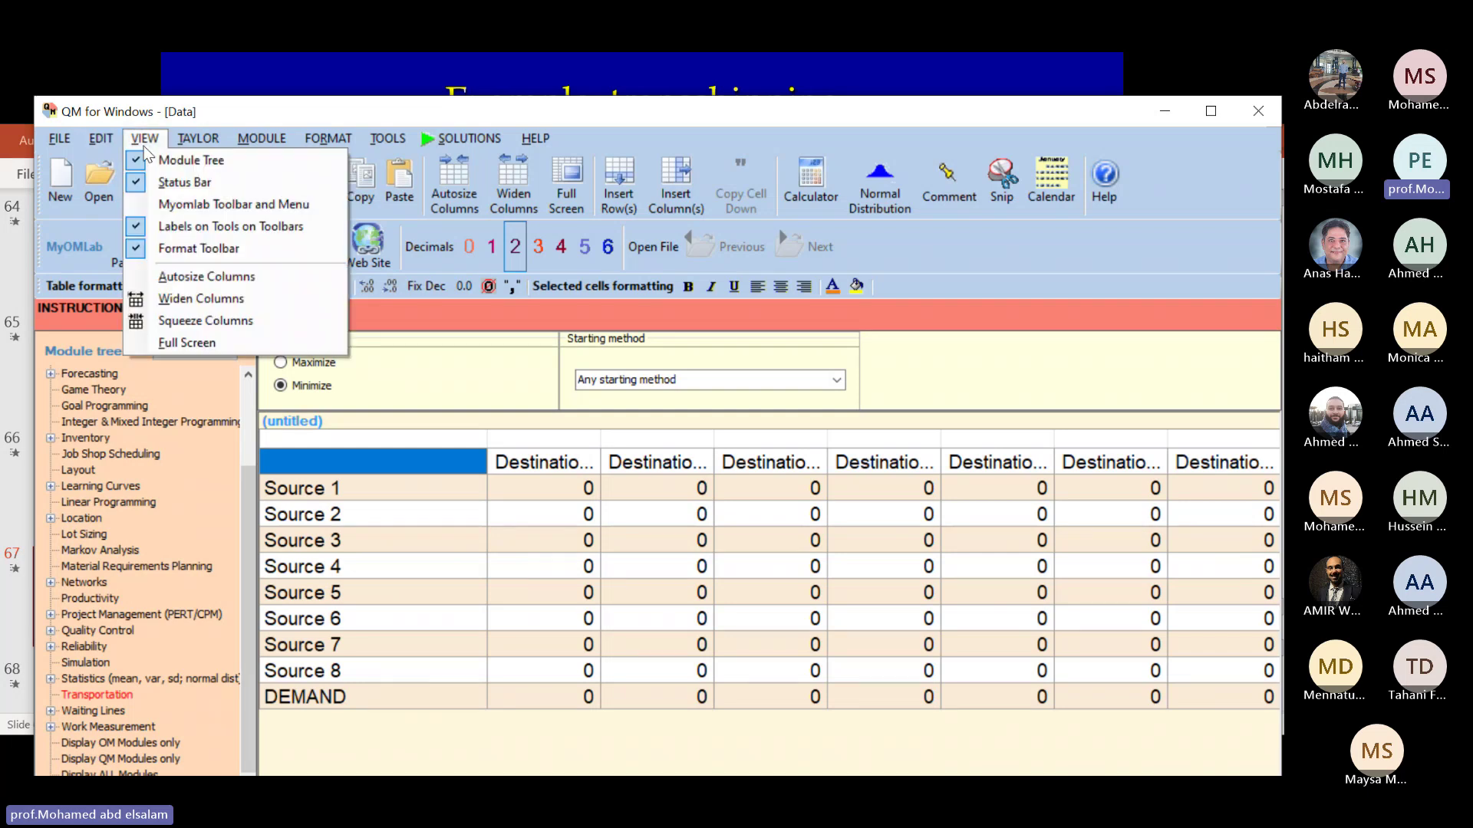
click(197, 345)
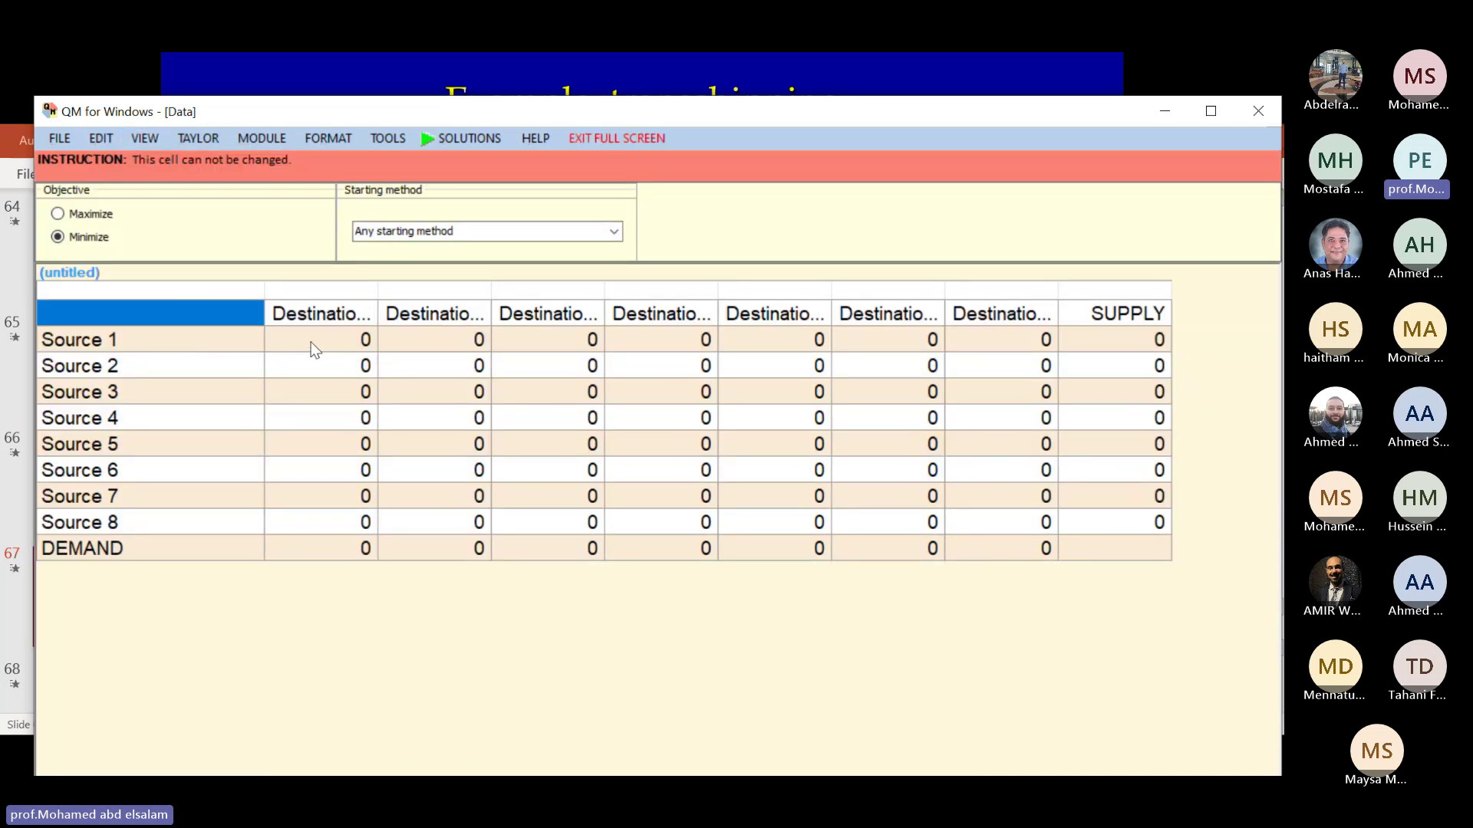
Step: Enter Source 1's shipping costs to Destinations 1 through 4 as 2, 1000, 1000 and 1000
click(348, 339)
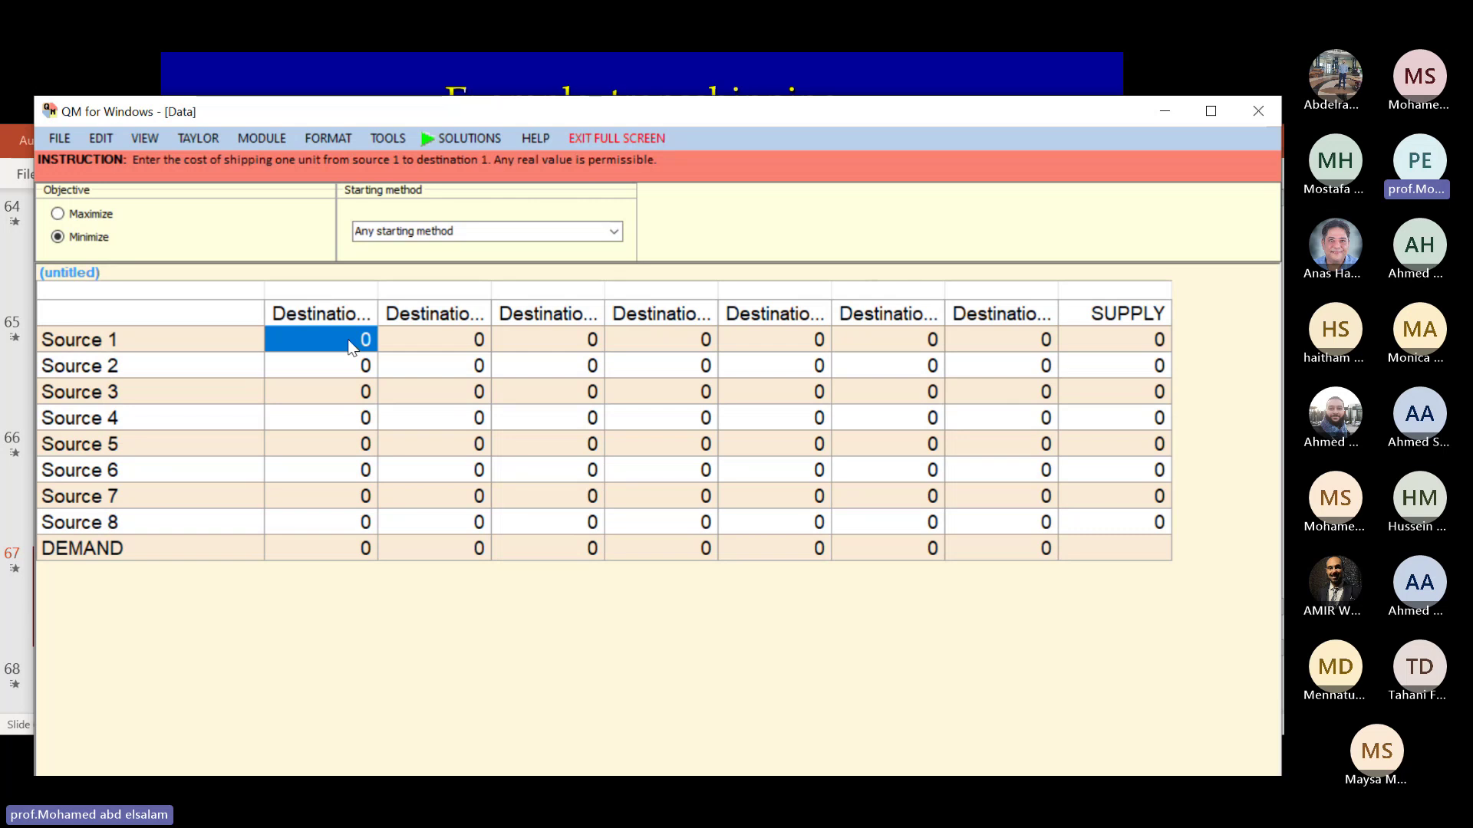
text(2)
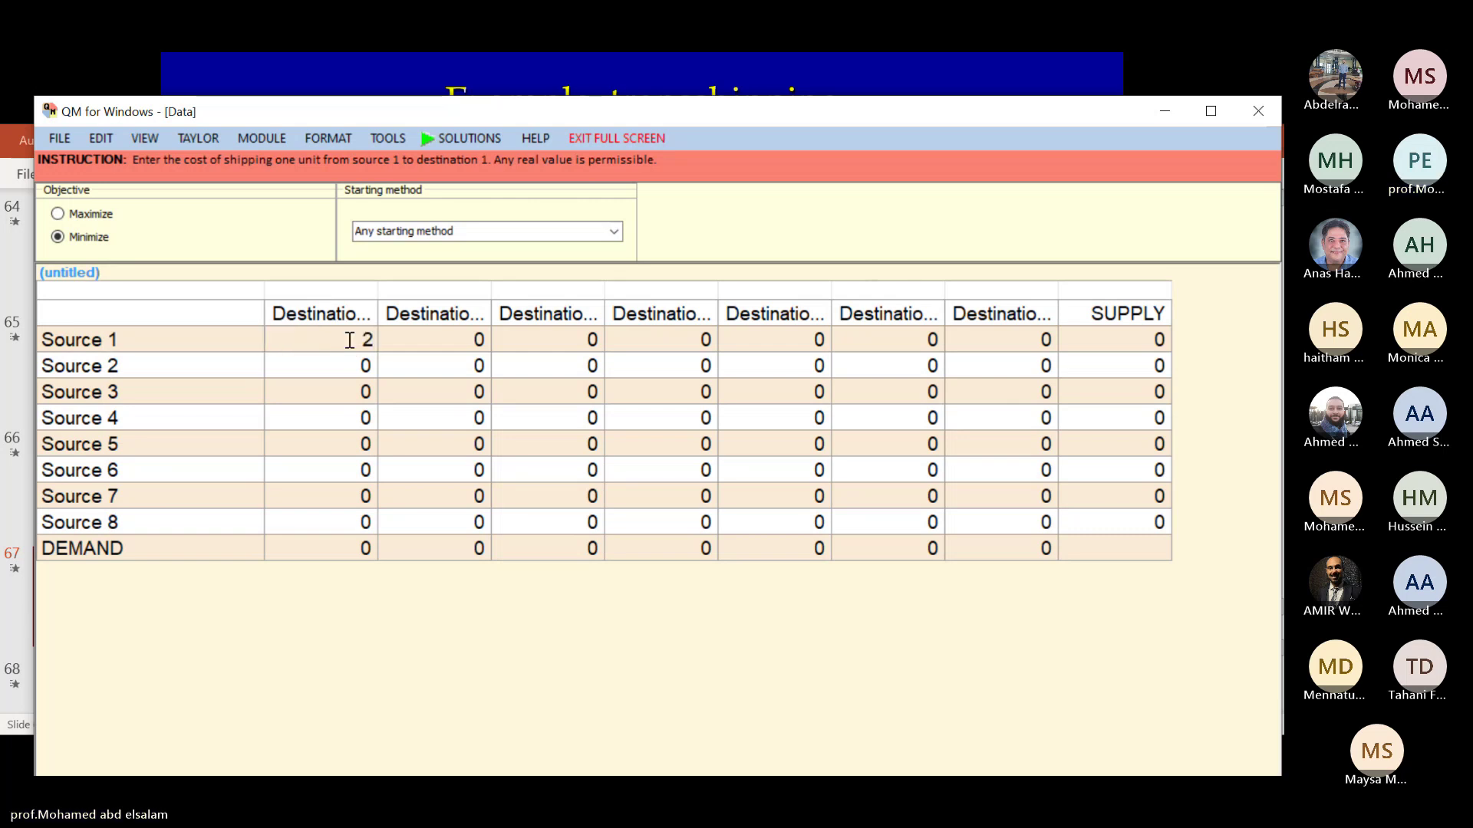
key(Return)
text(1)
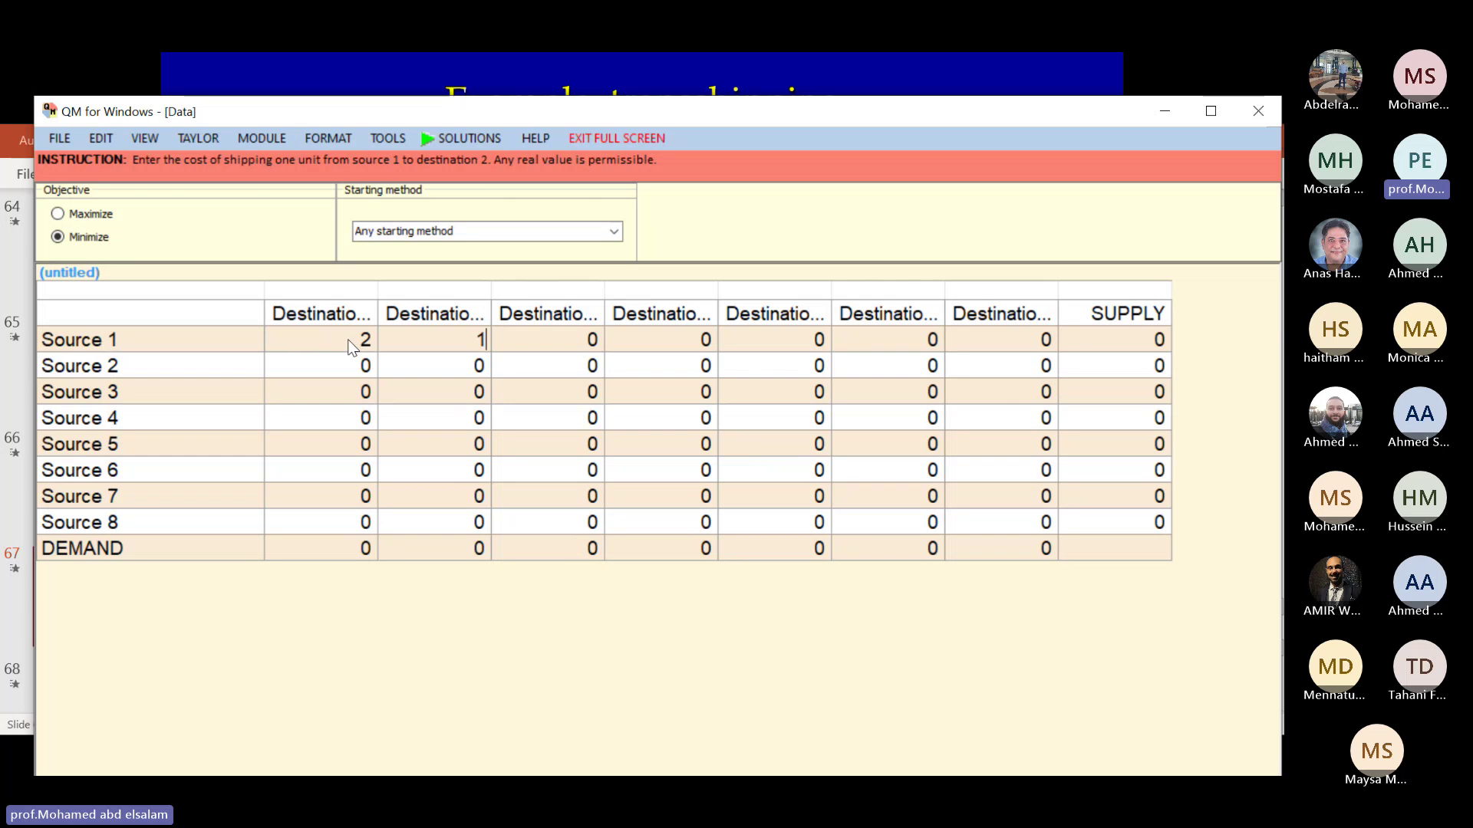
text(000)
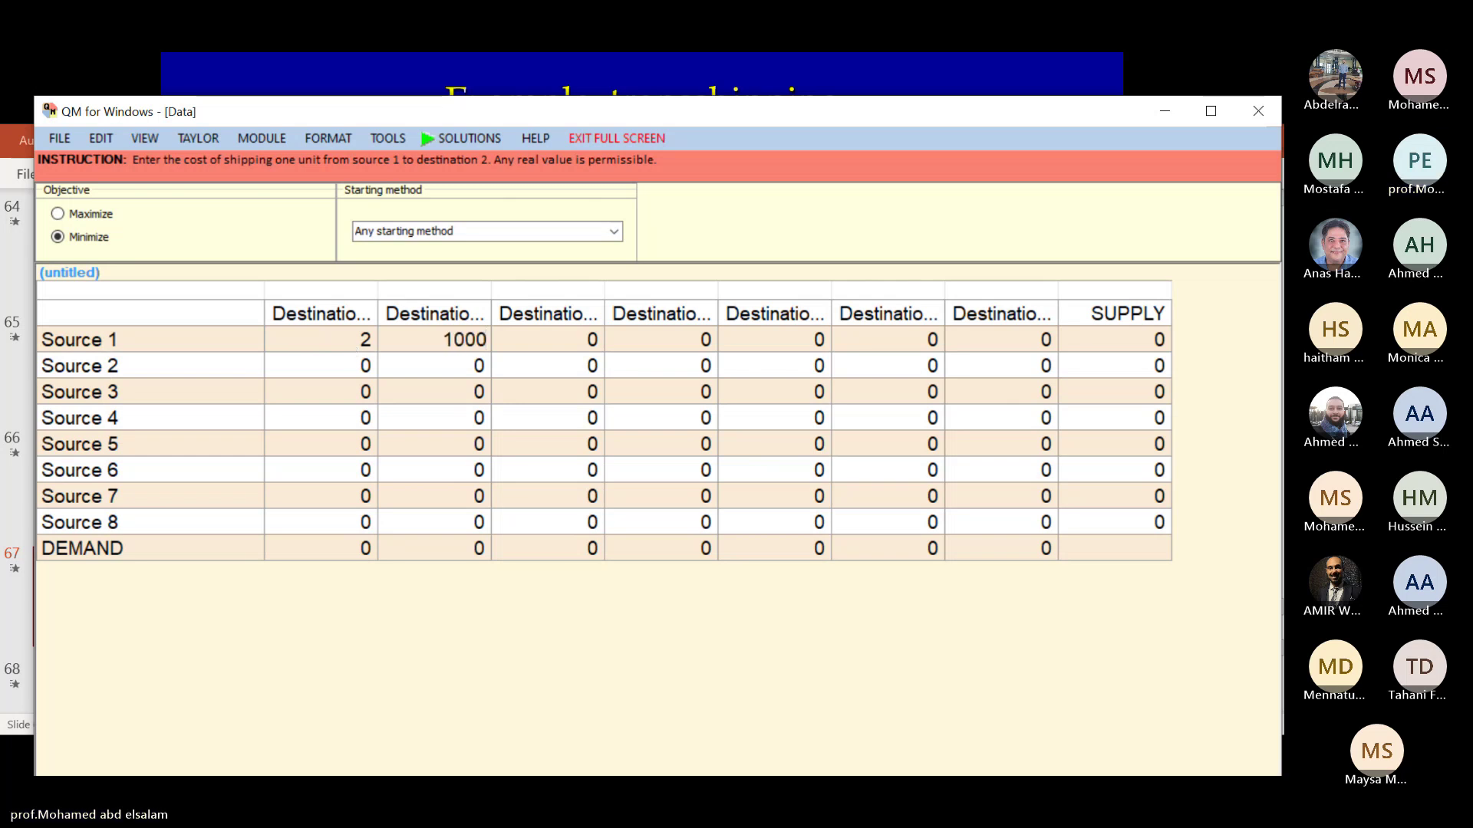
key(Return)
text(1000)
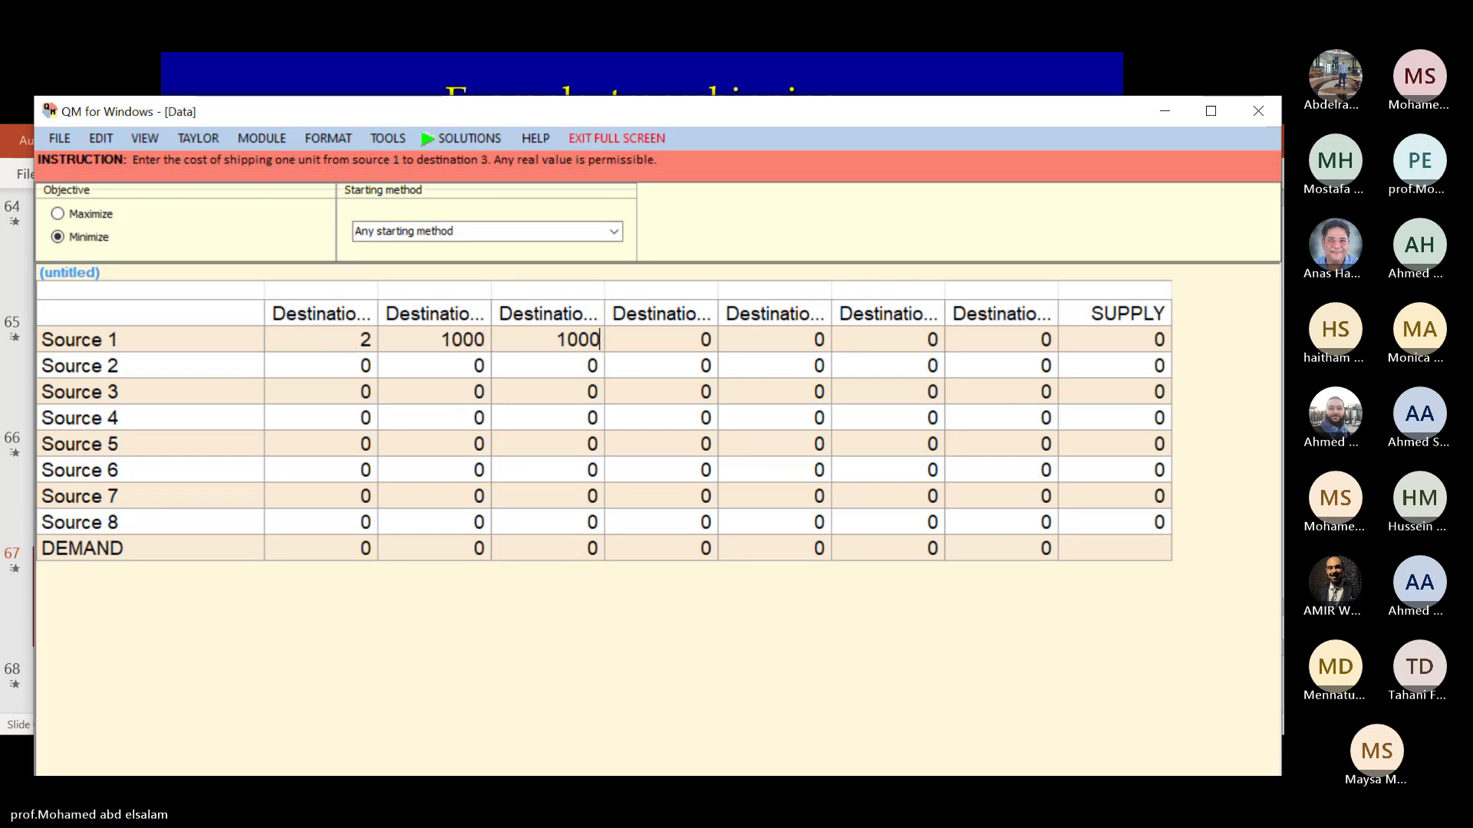
key(Return)
text(100)
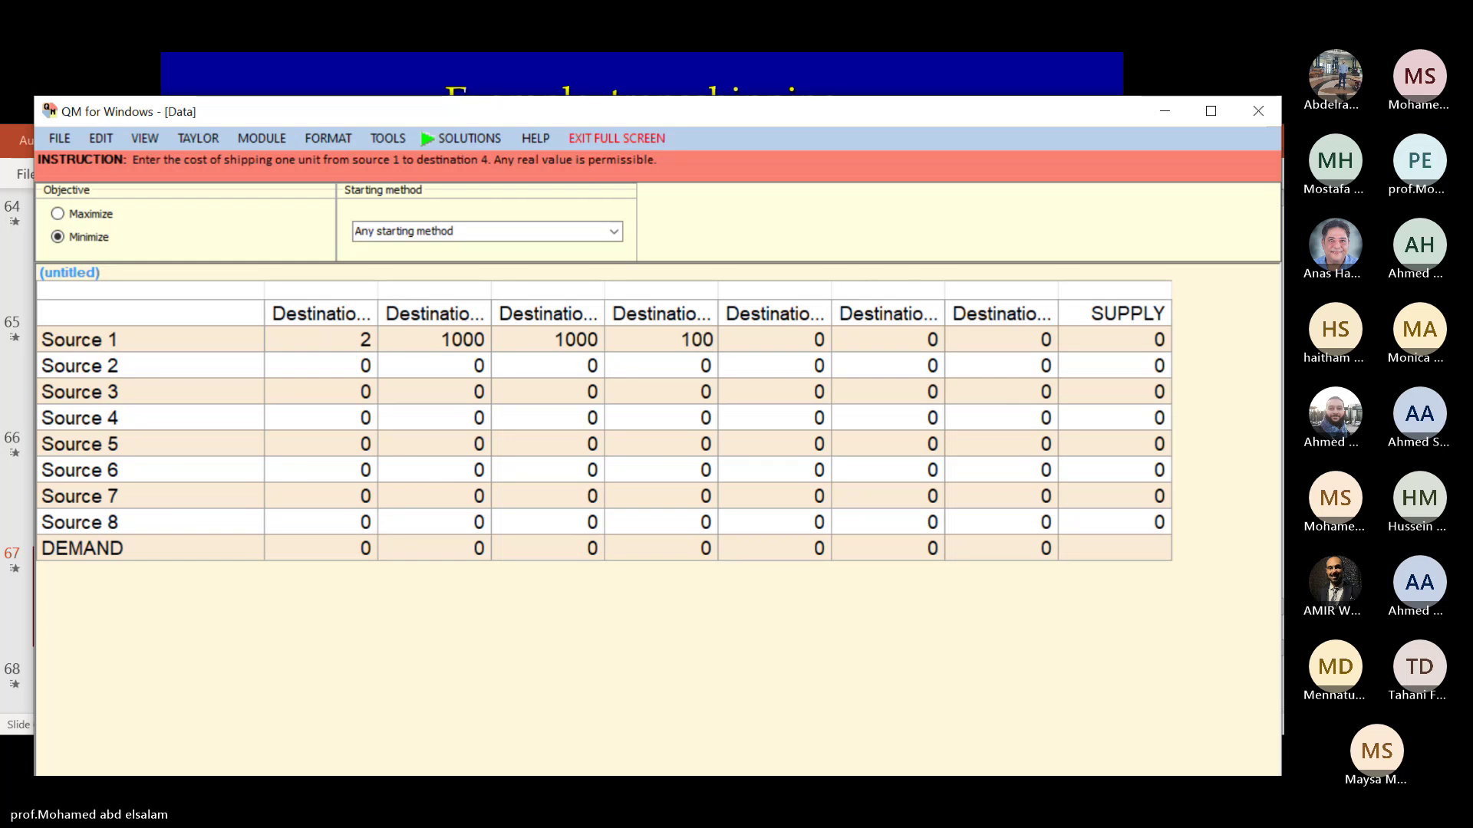
text(0)
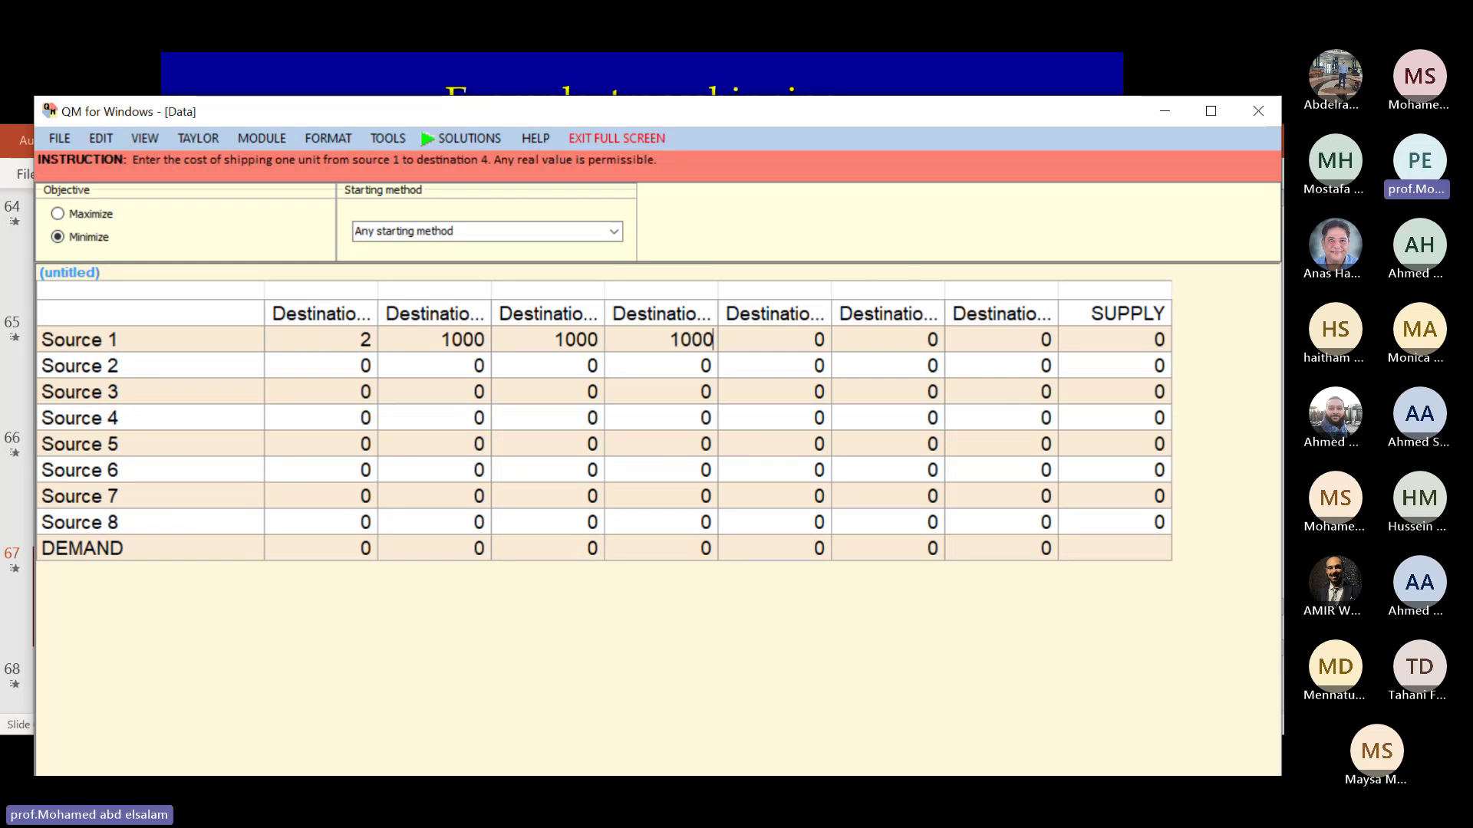
key(Return)
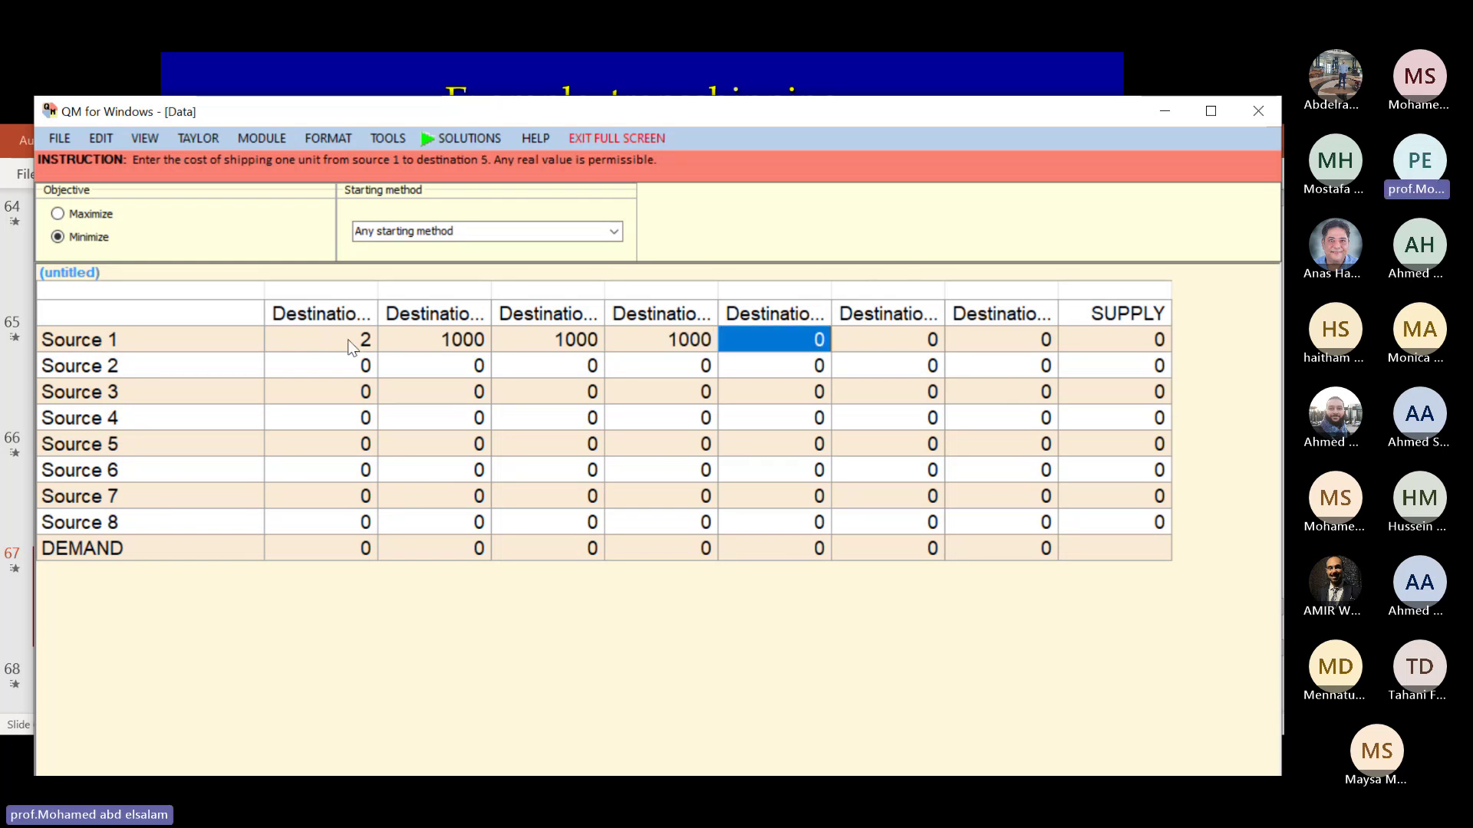
Step: Enter Source 1's costs to Destinations 5 through 7 as 3, 5 and 15, and its supply as 100
text(3)
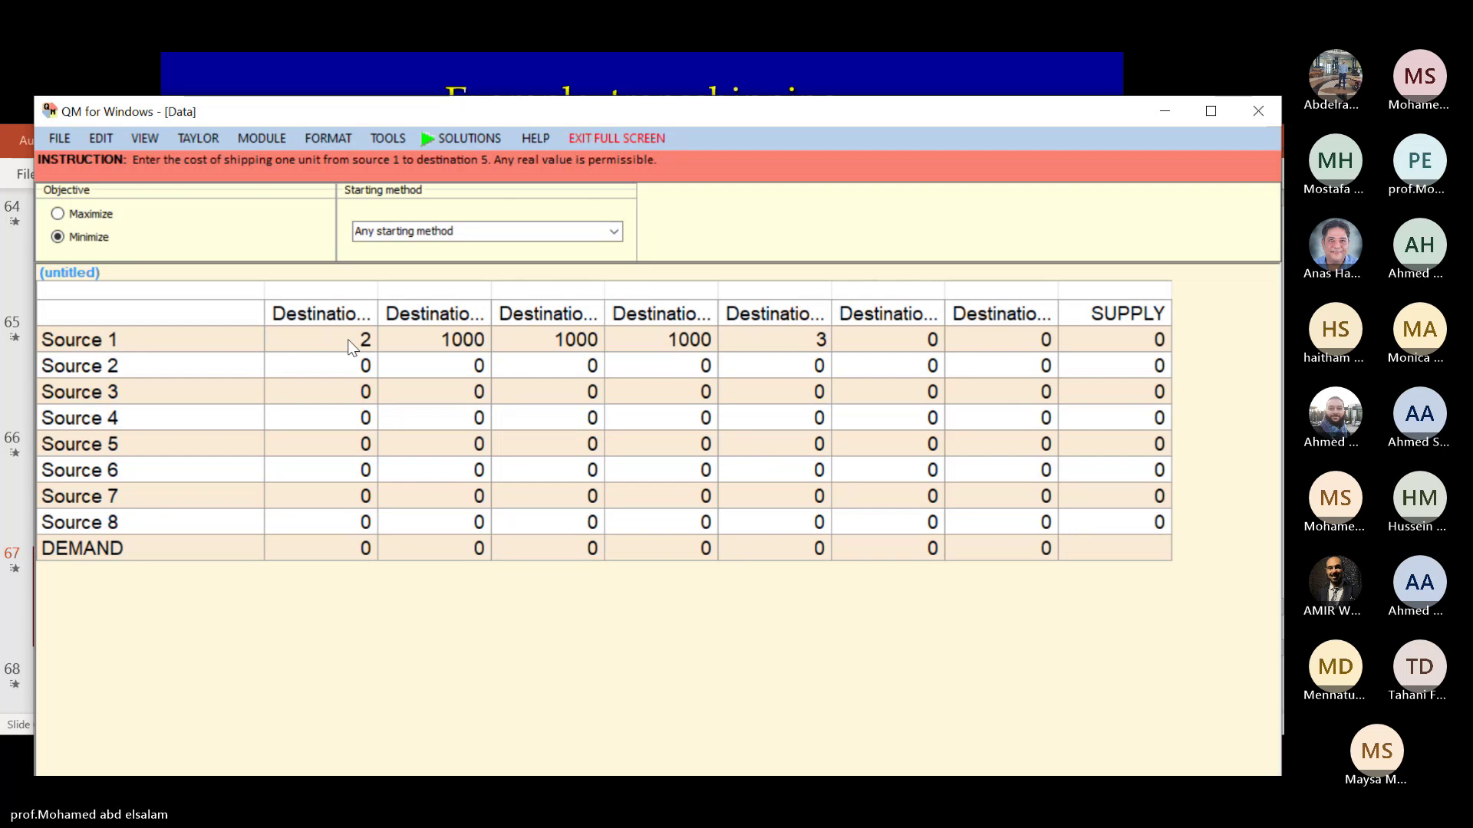
key(Return)
text(5)
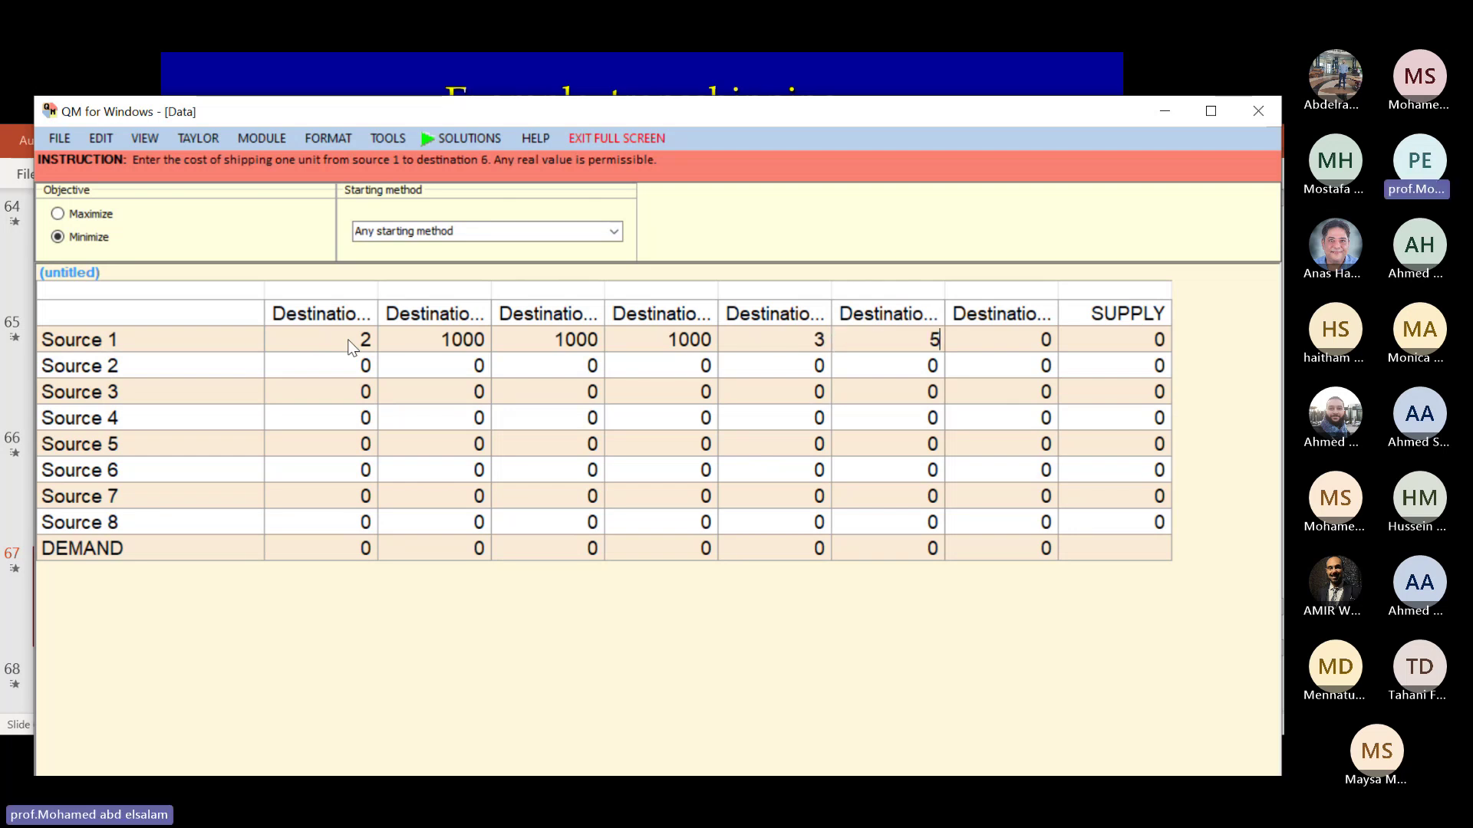
key(Return)
text(15)
key(Return)
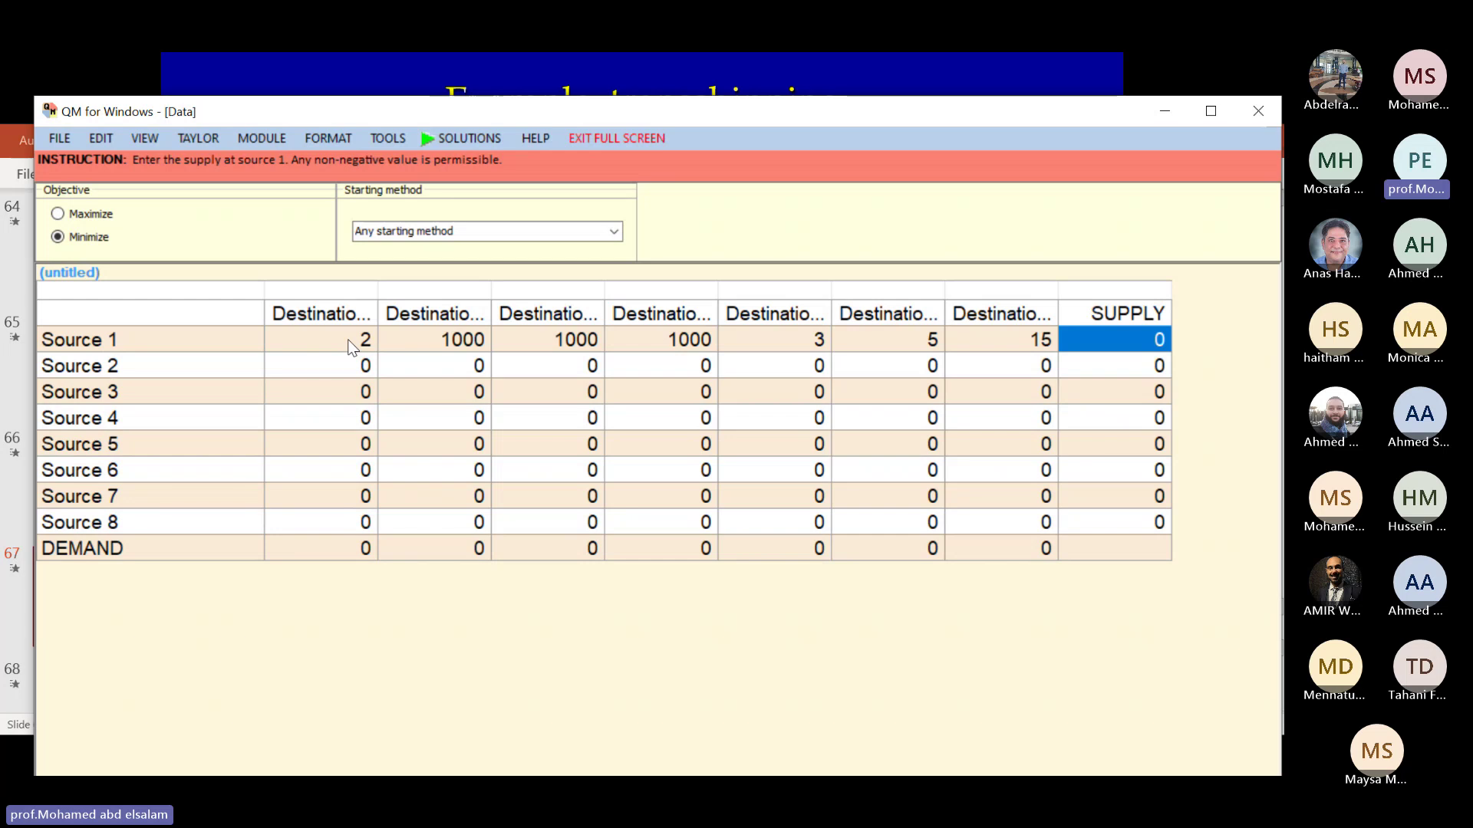
text(100)
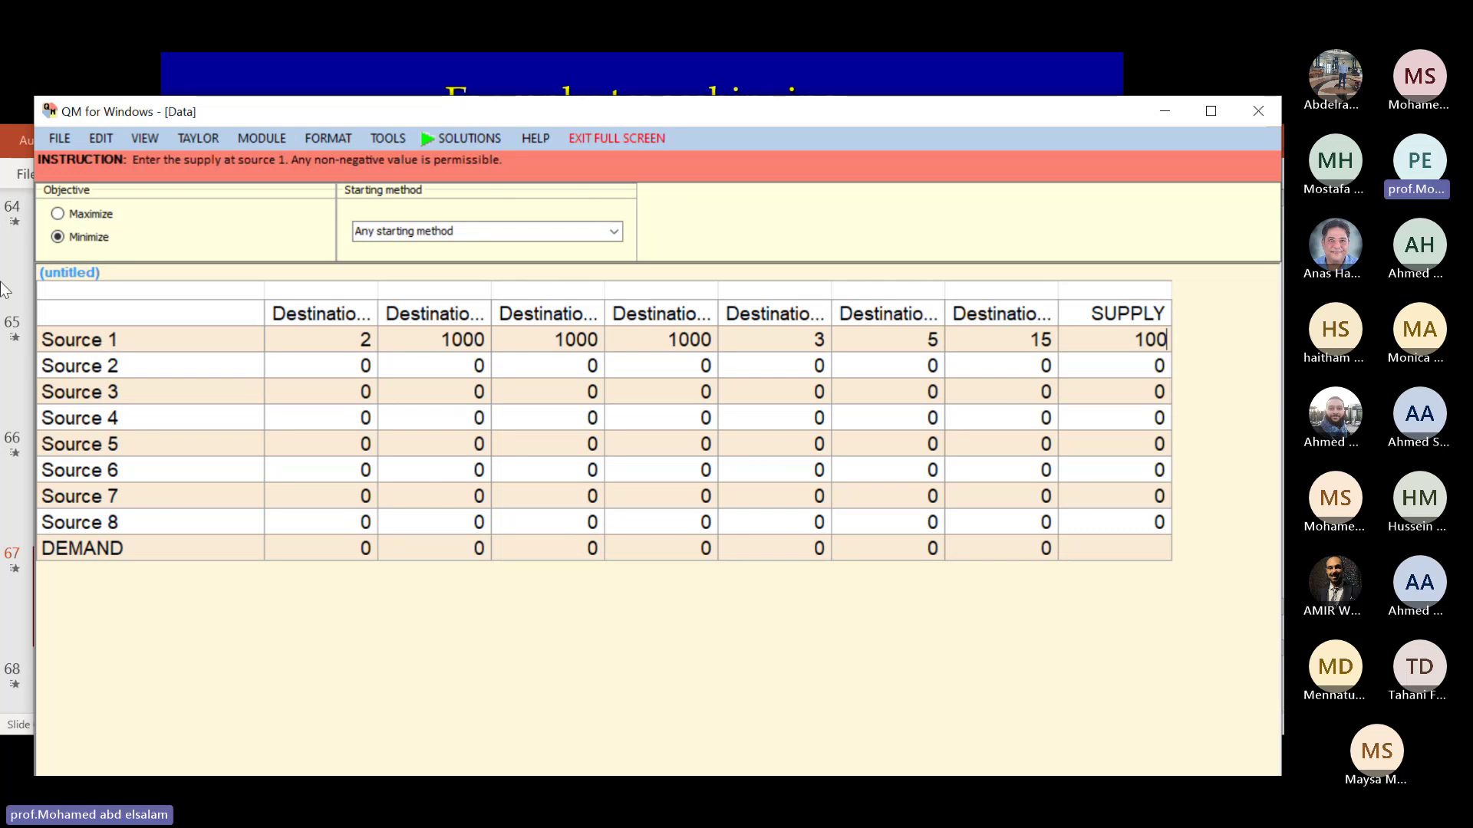
Step: Enter Source 2's shipping costs to Destinations 1 through 4 as 1000, 2, 1000 and 1000
click(343, 370)
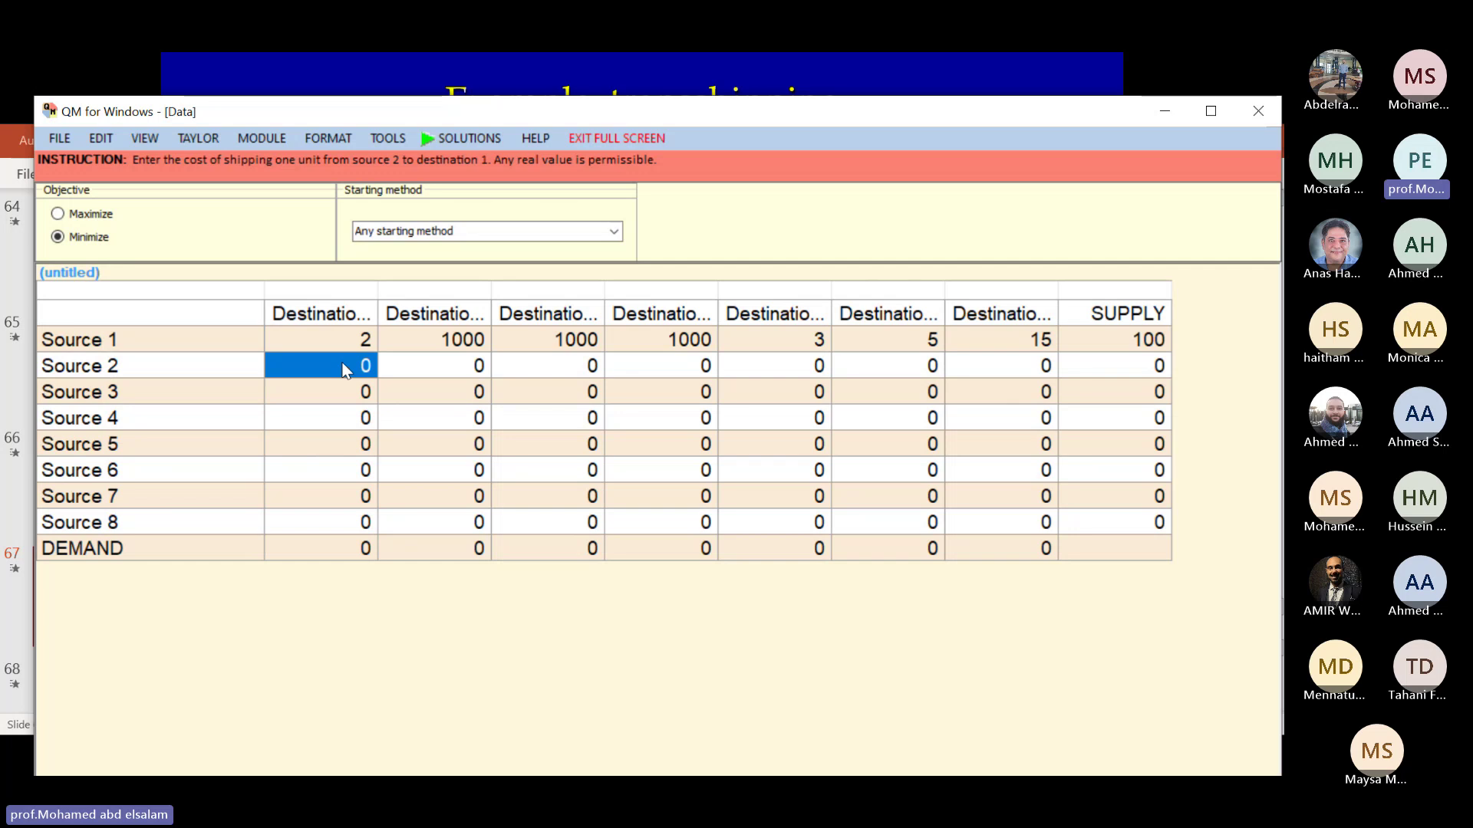
text(1000)
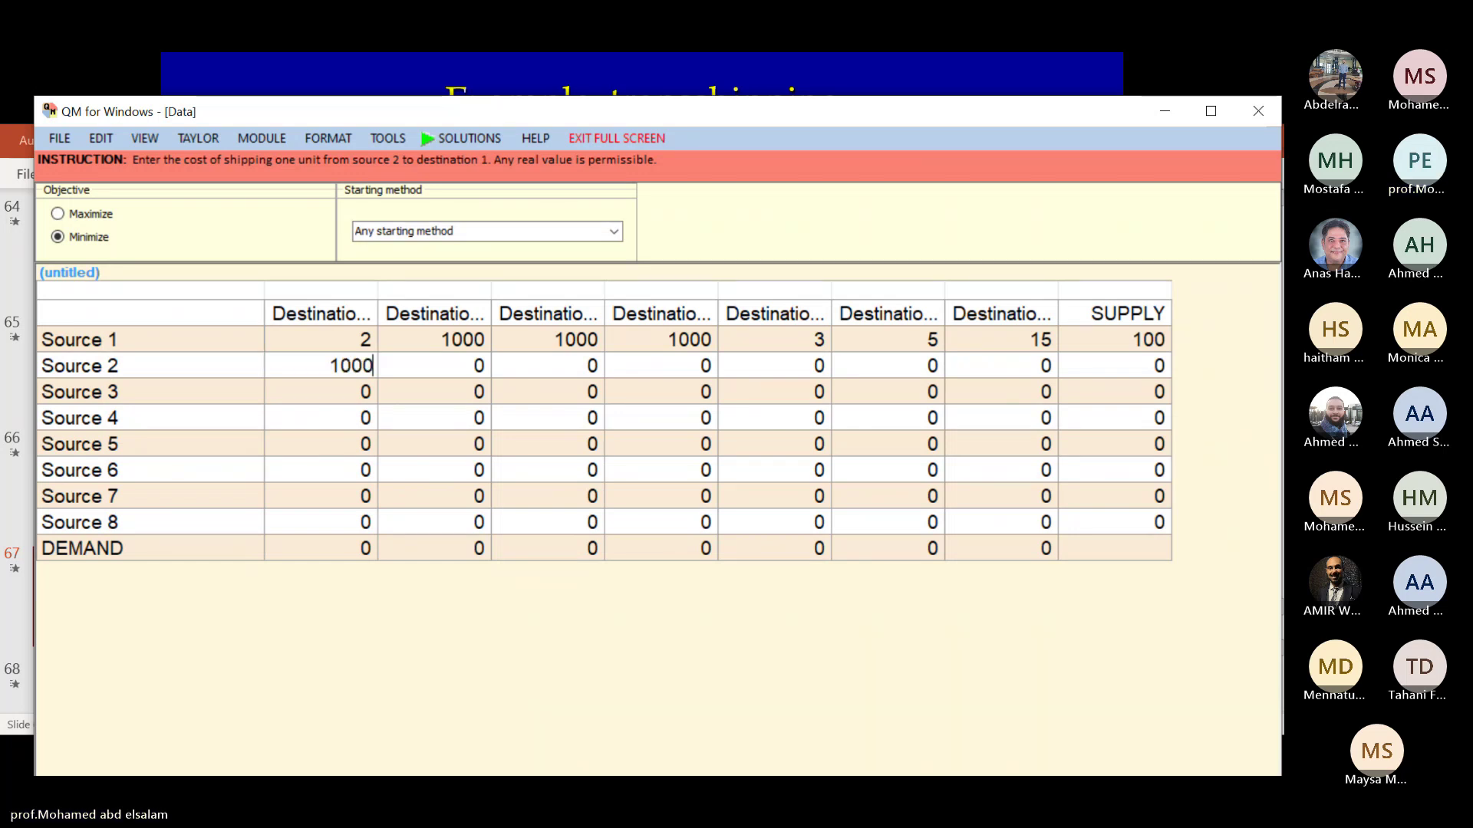
key(Return)
text(2)
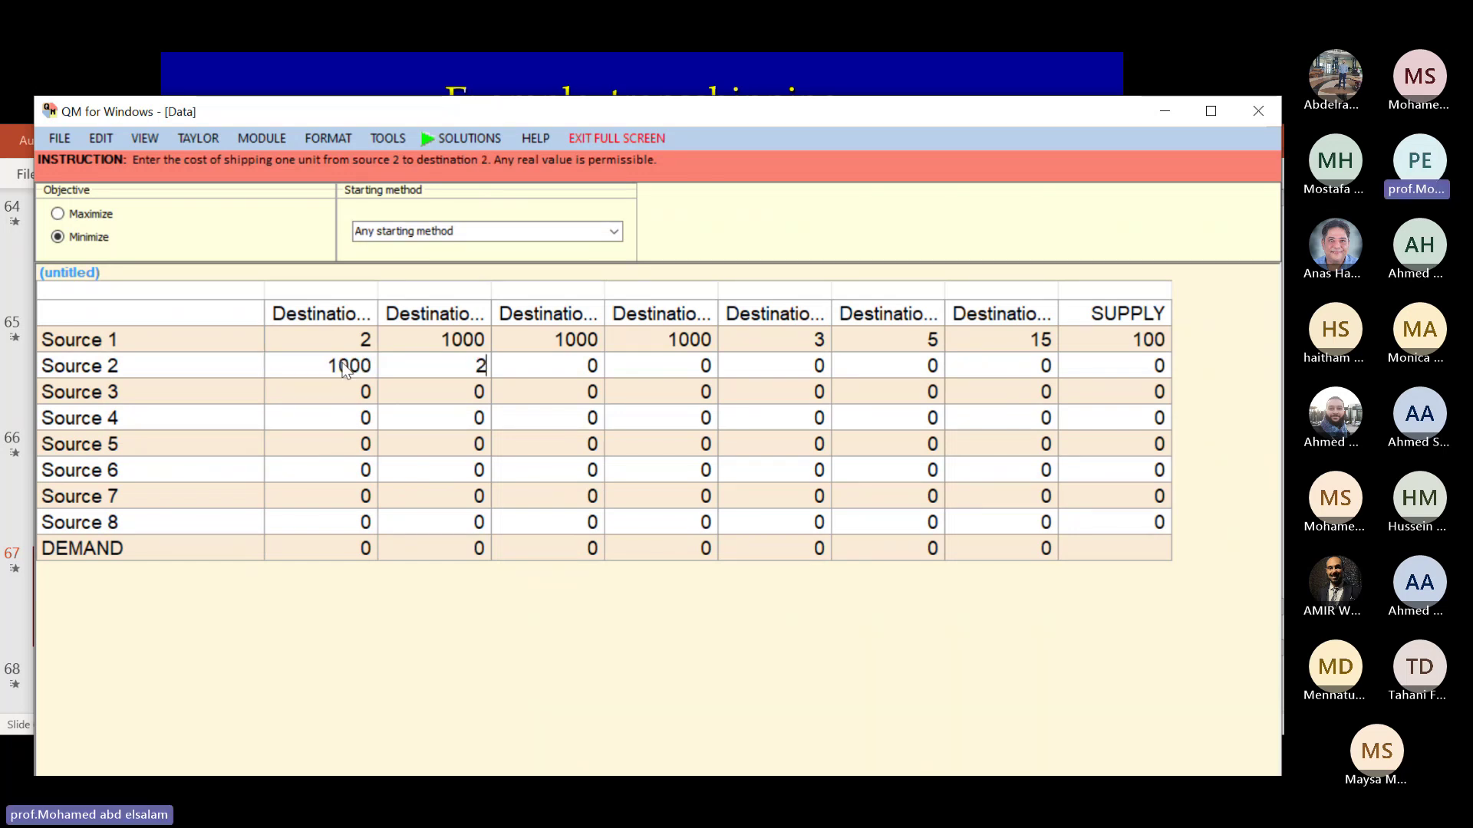
key(Return)
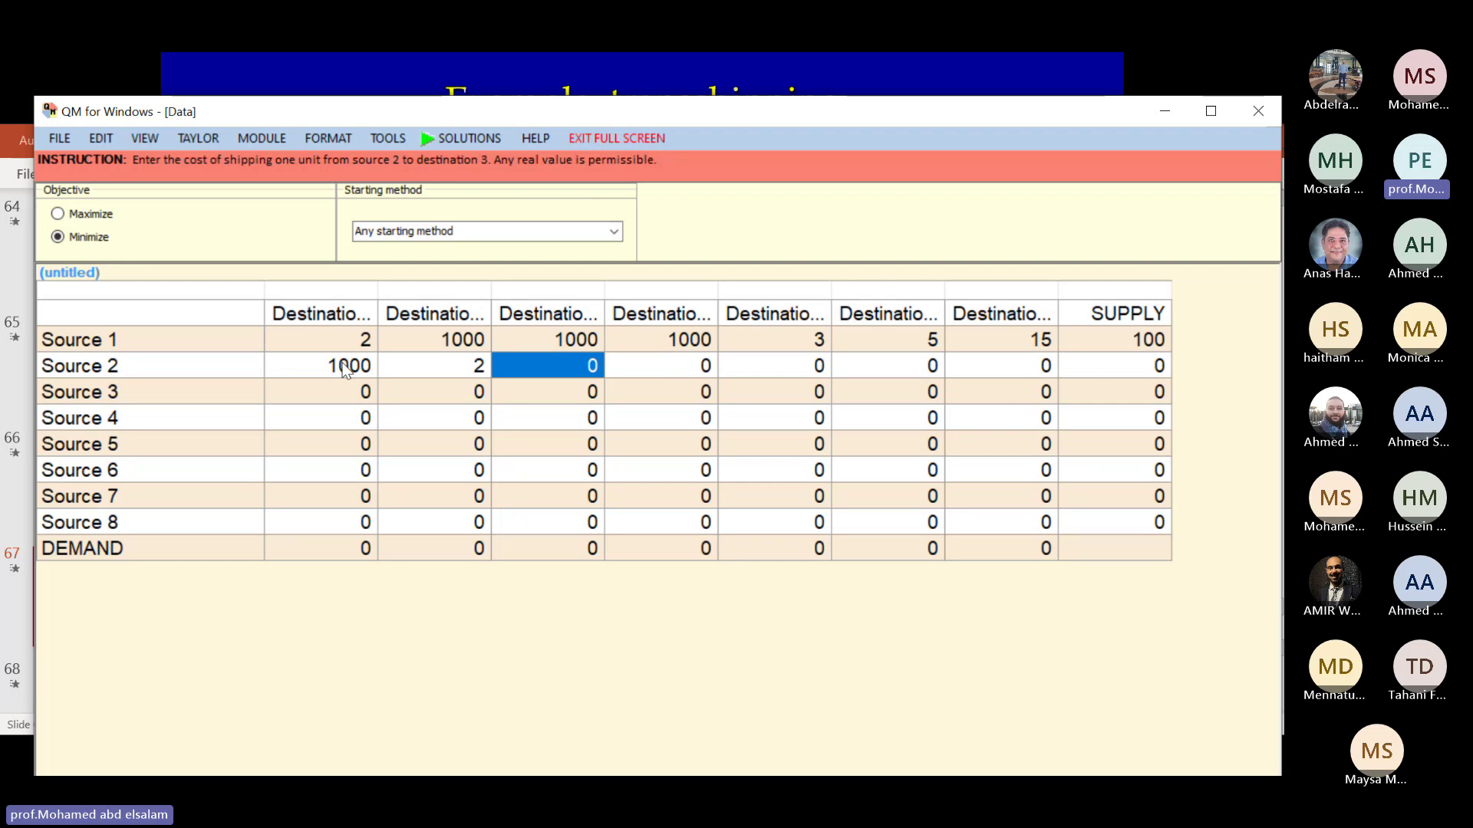
text(1000)
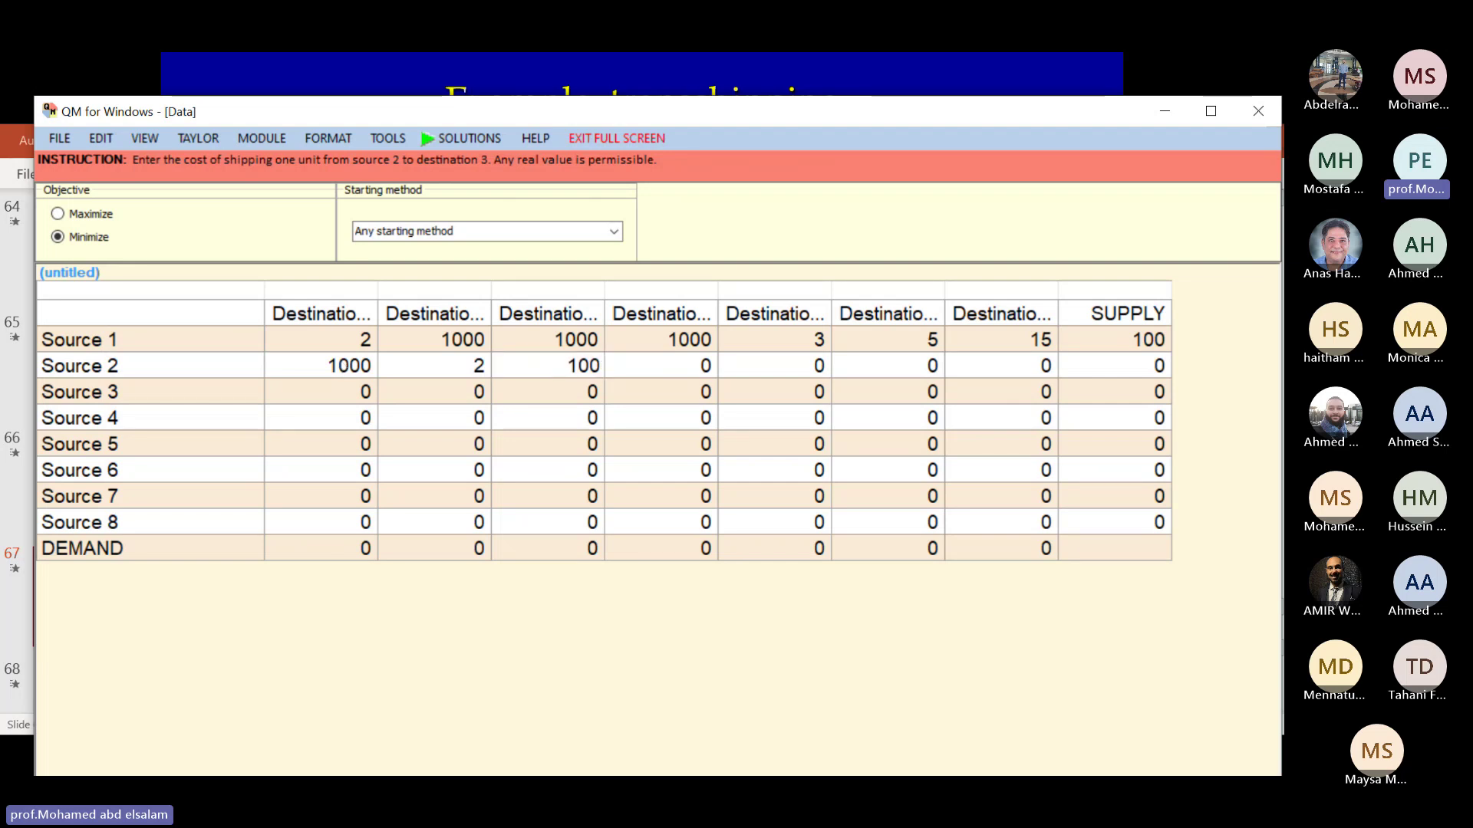
key(Return)
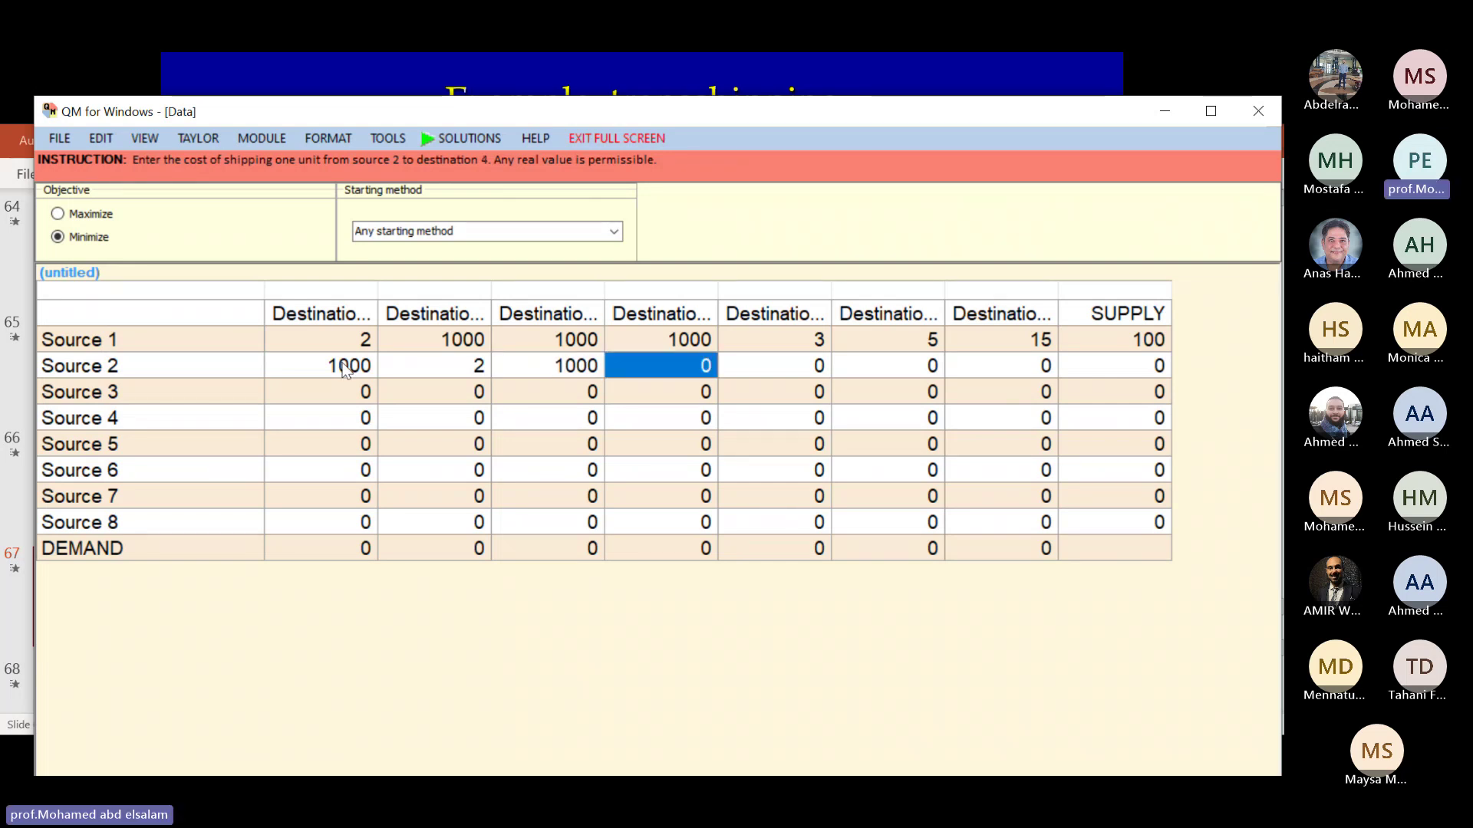
text(1000)
key(Return)
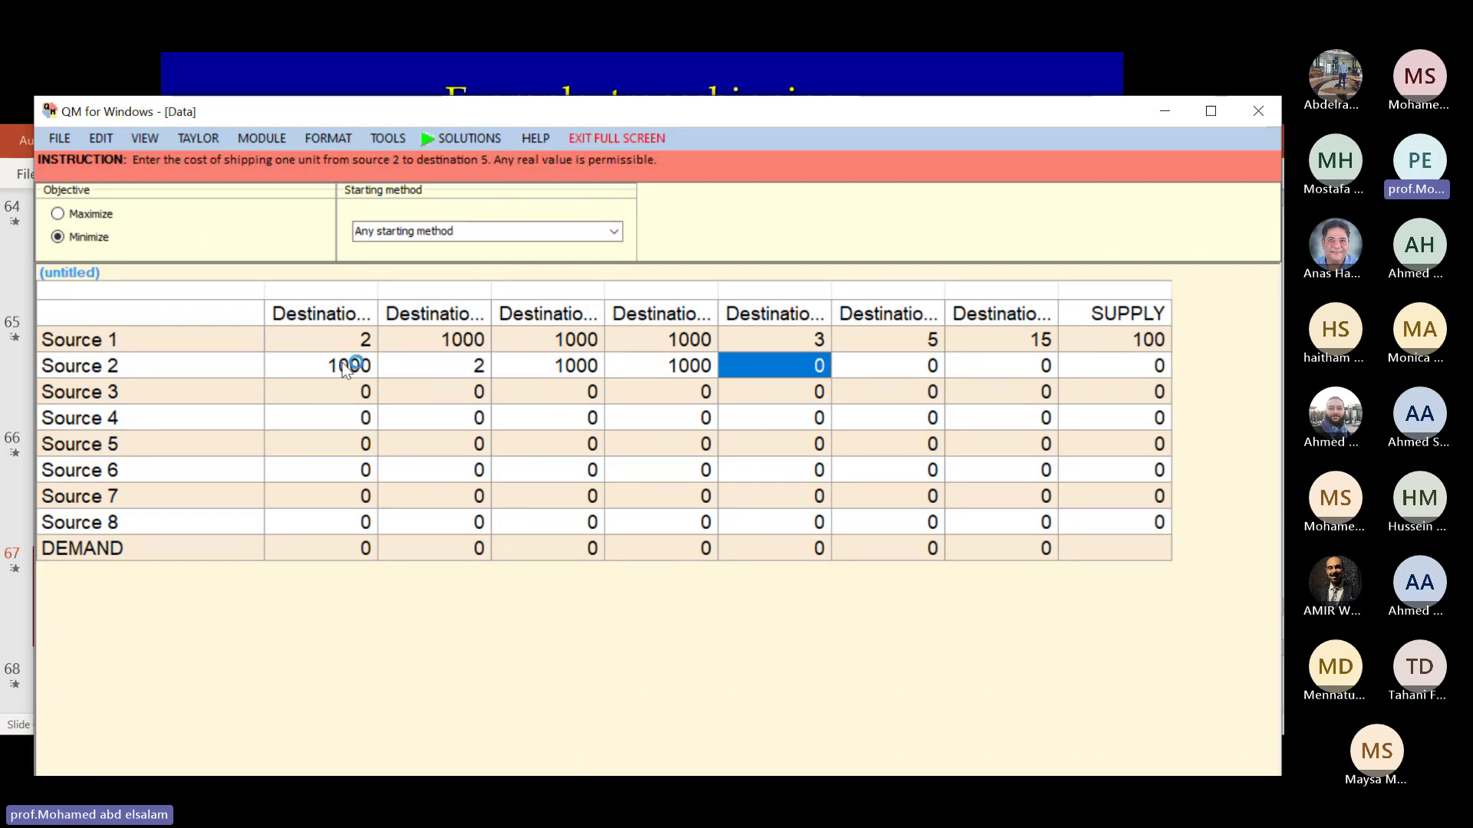
Step: Enter Source 2's costs to Destinations 5 through 7 as 9, 8 and 22, and its supply as 80
text(9)
key(Return)
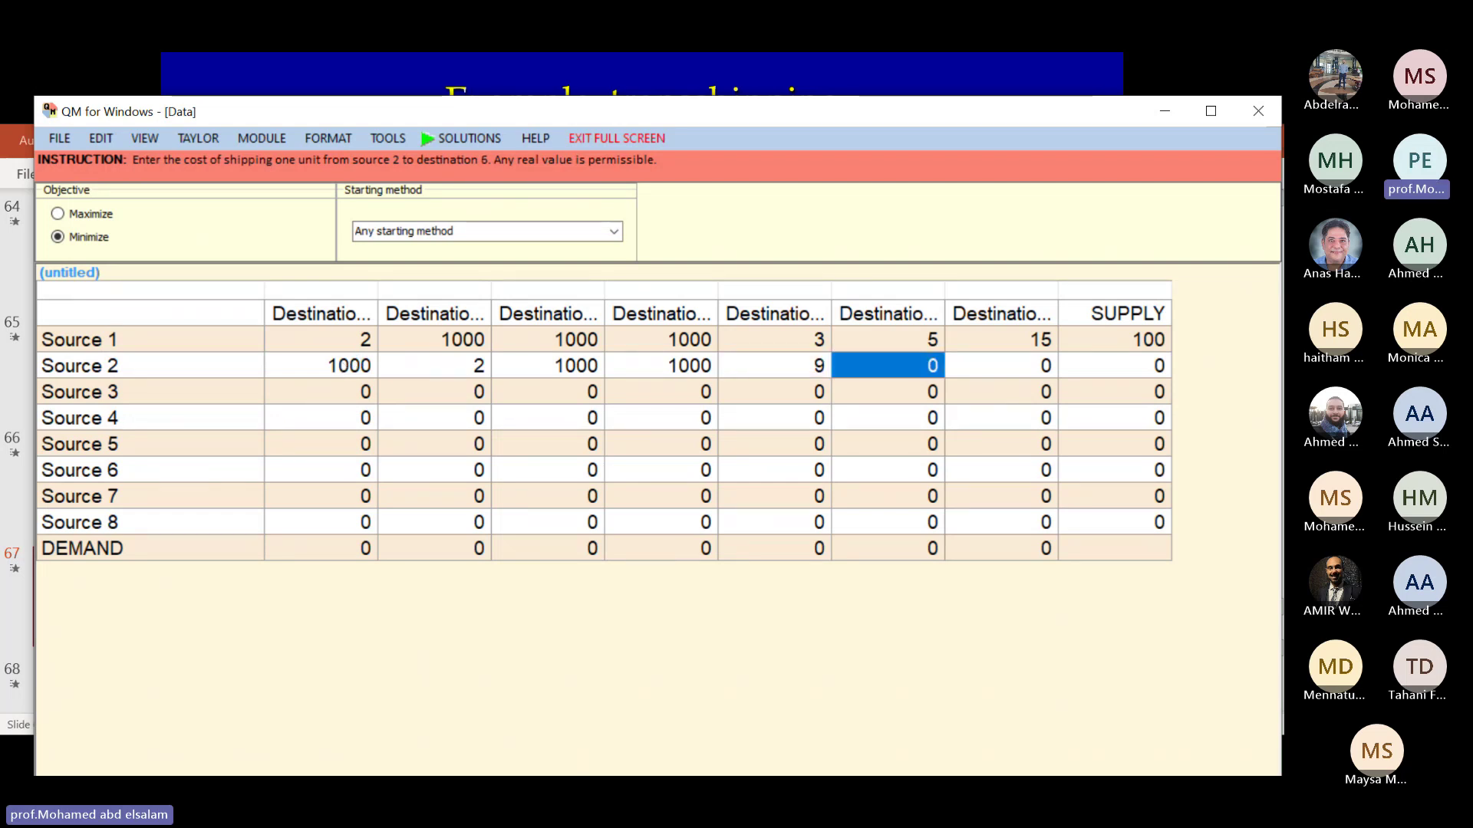
text(8)
key(Return)
text(22)
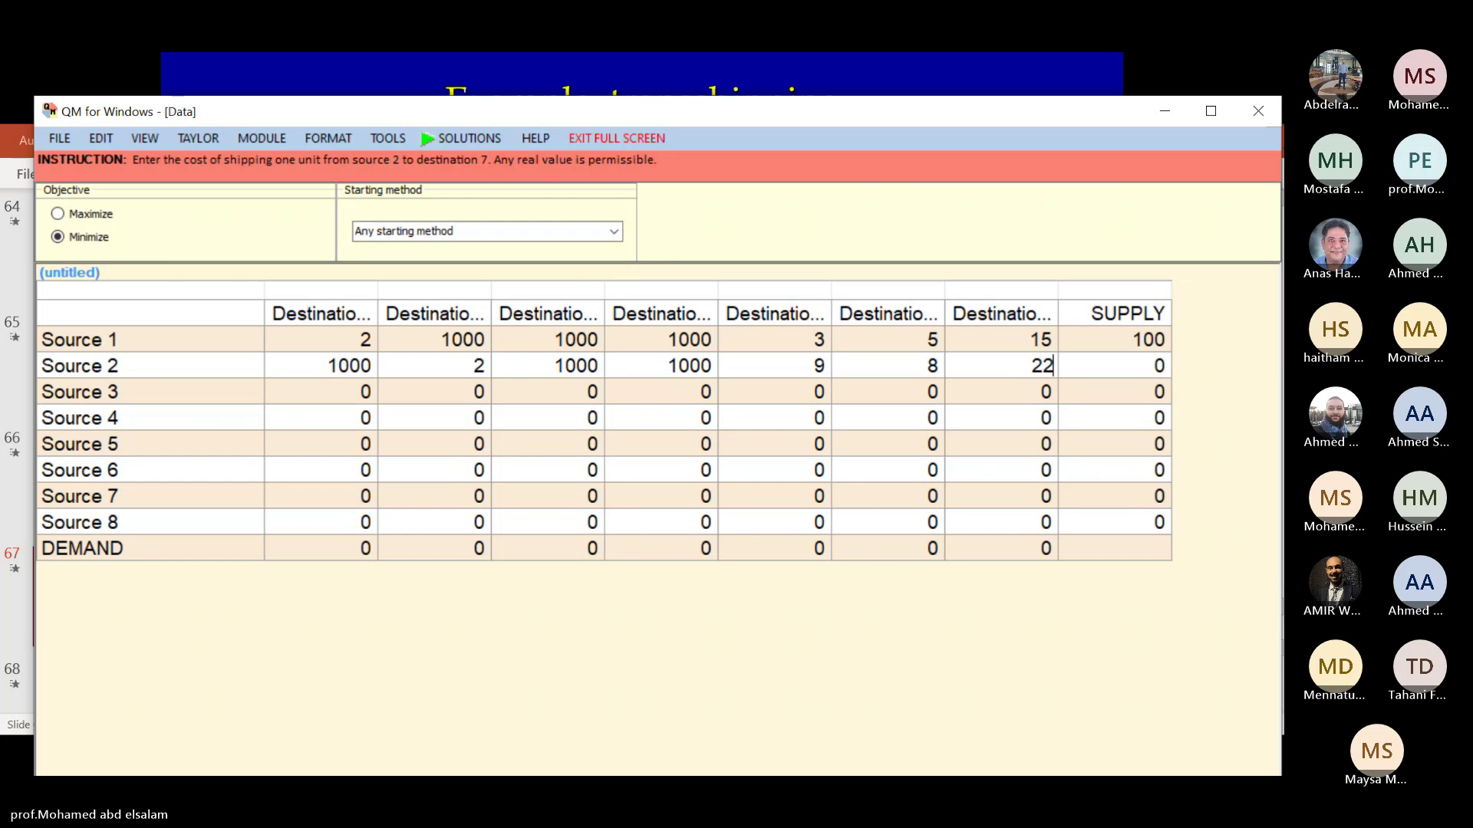
key(Return)
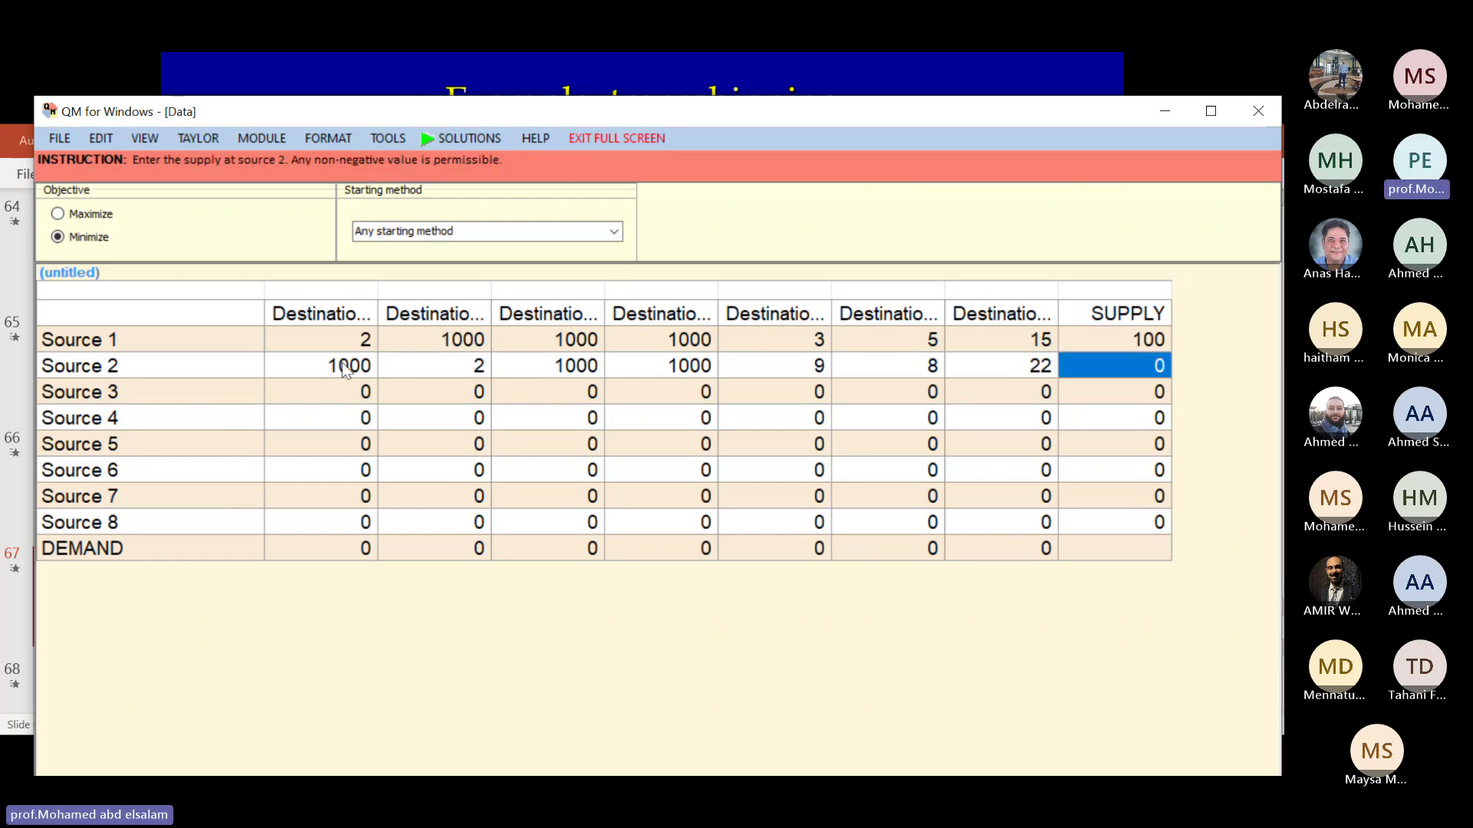
text(8)
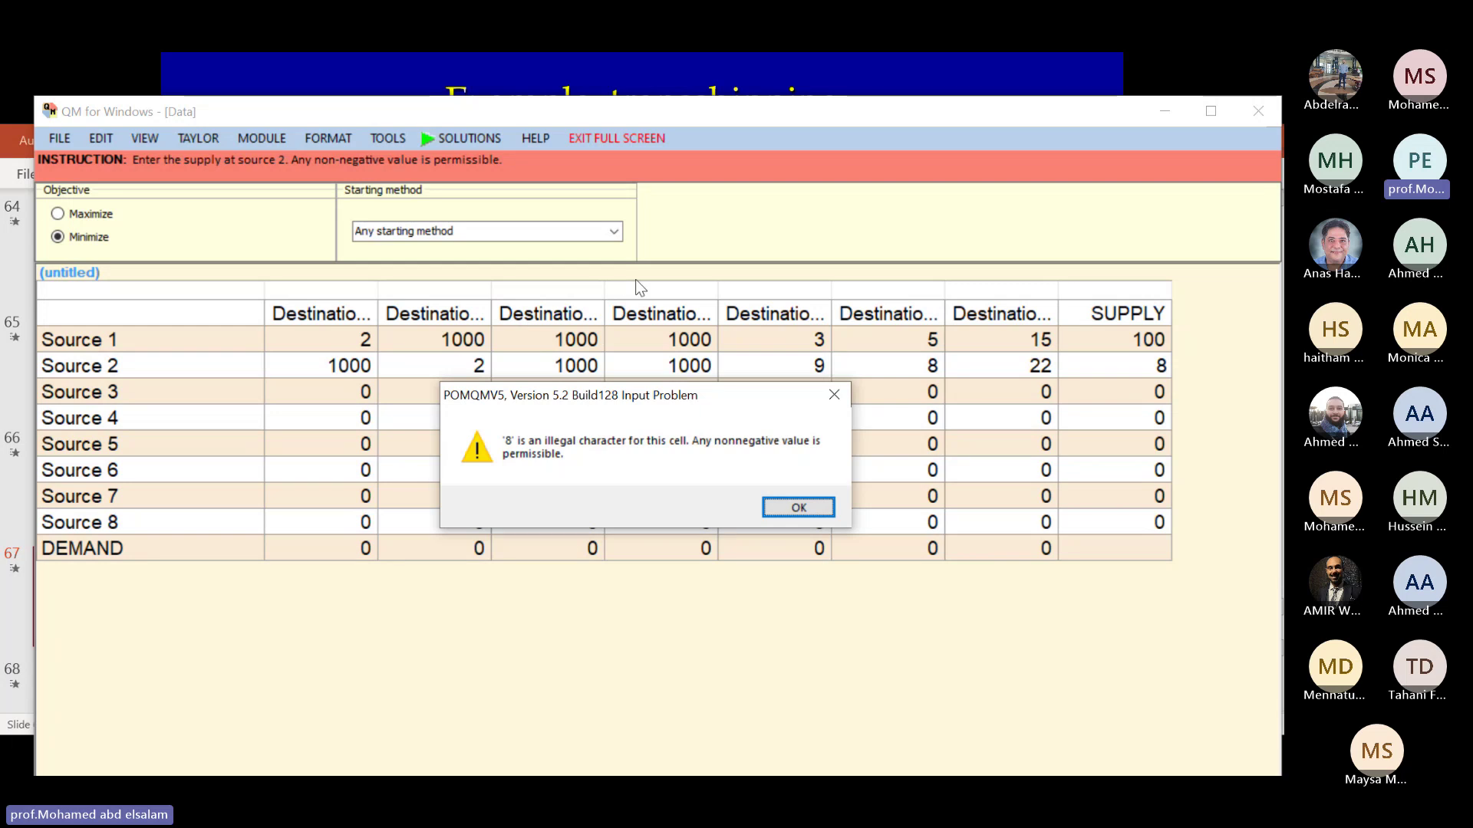
click(834, 395)
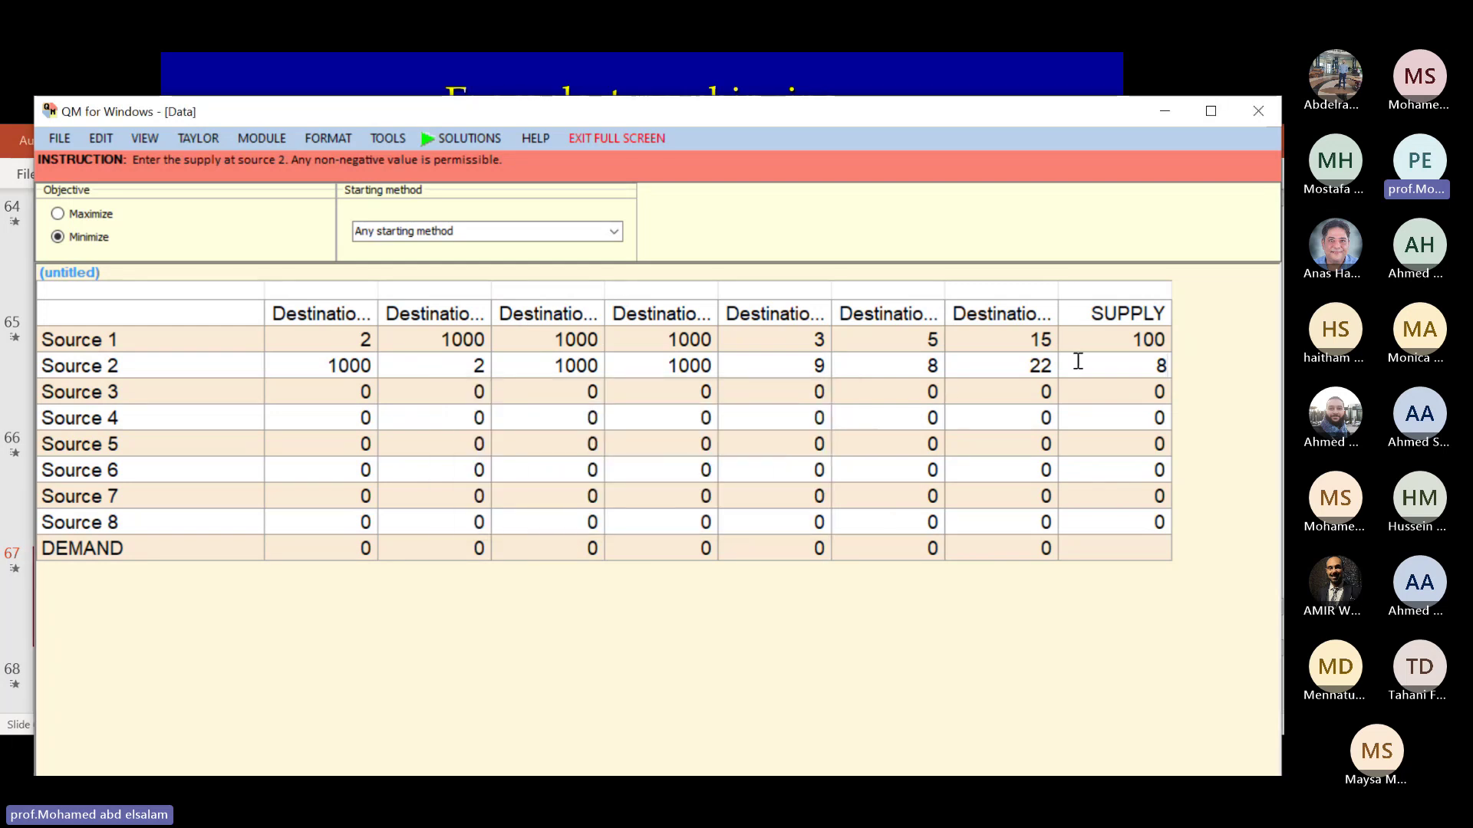
text(0)
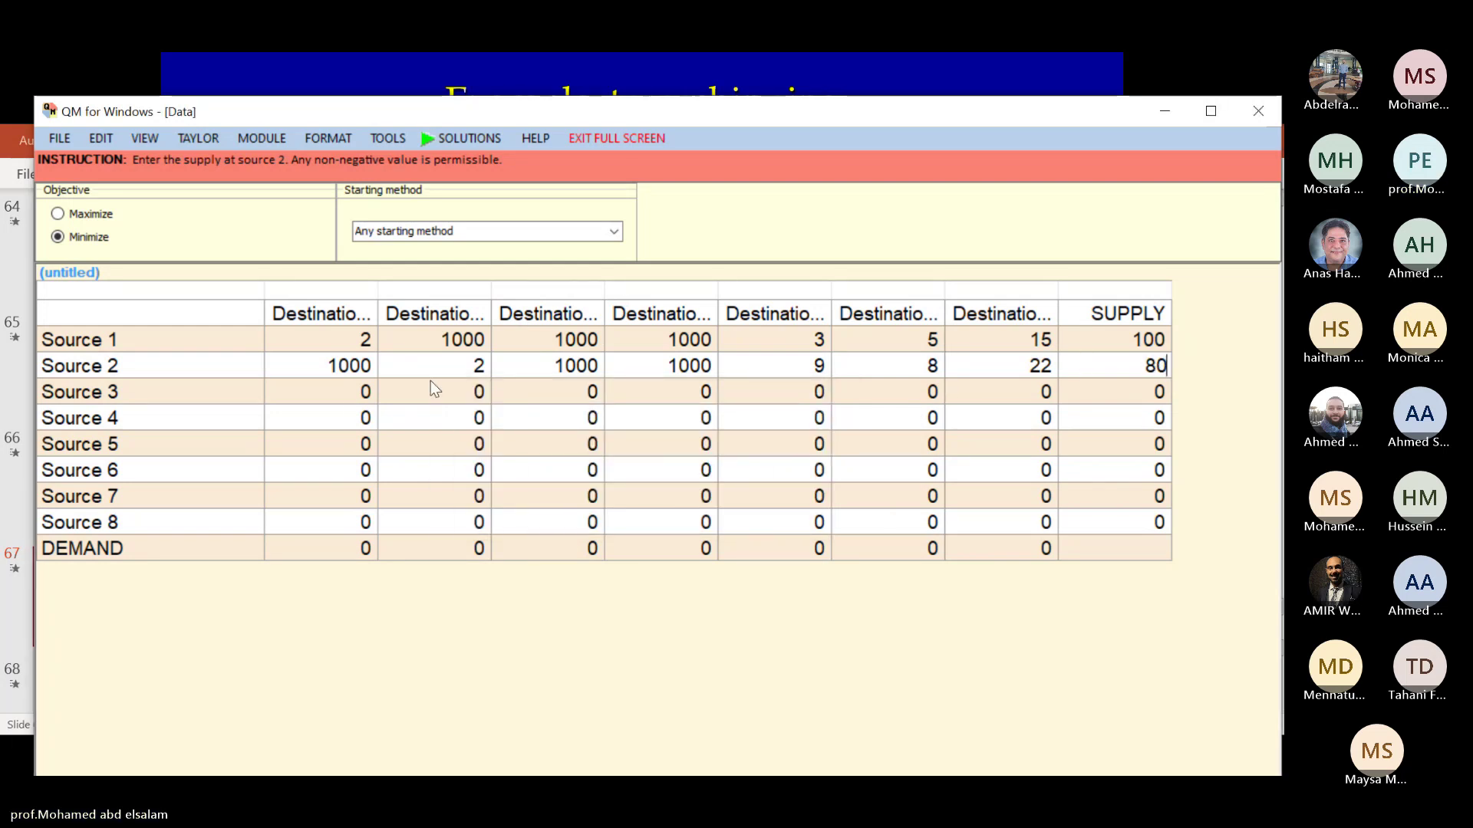
Step: Set Source 3's shipping costs to each of Destinations 1 through 4 to 1000
click(347, 401)
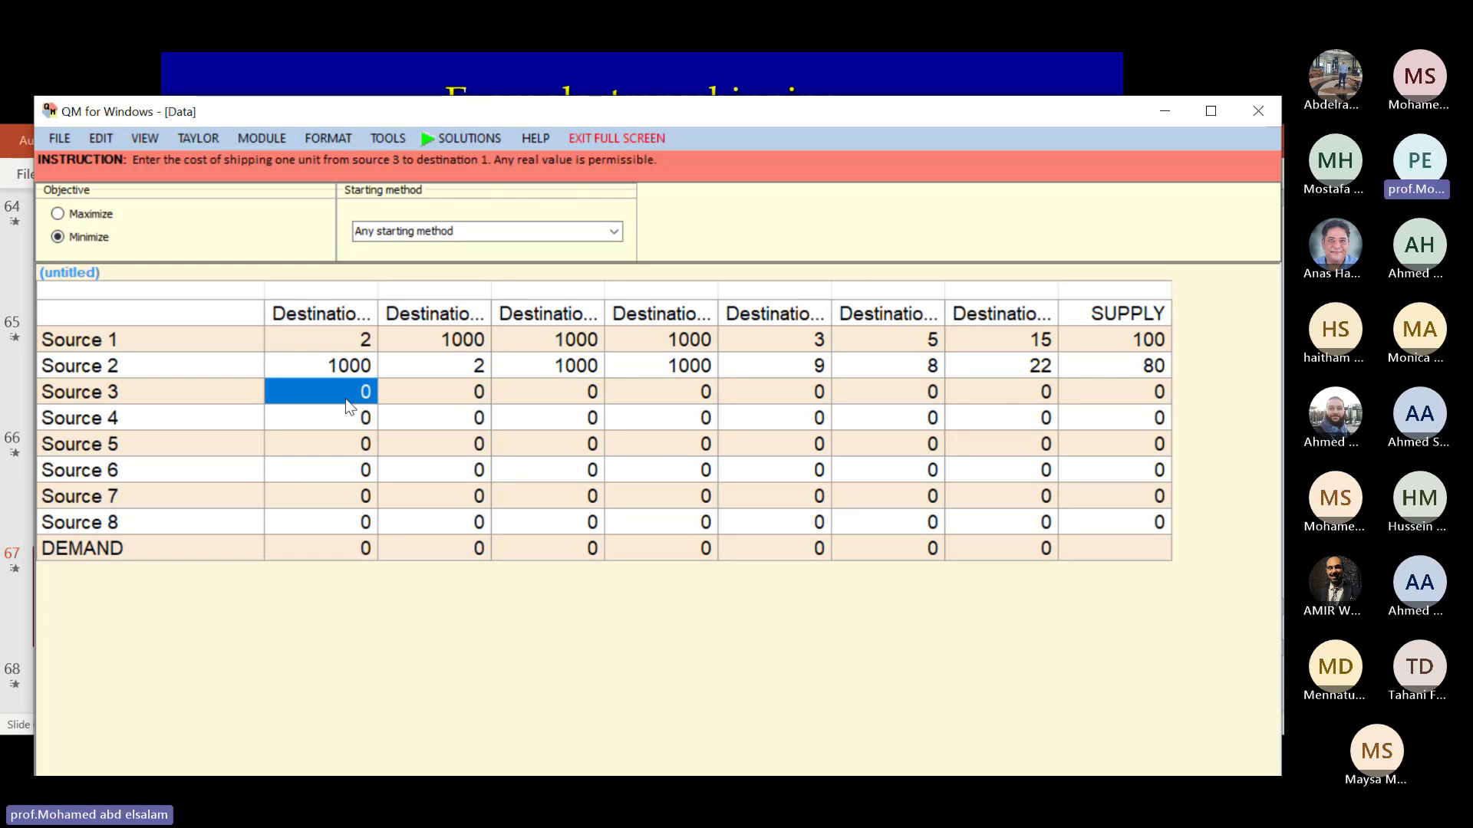
text(1)
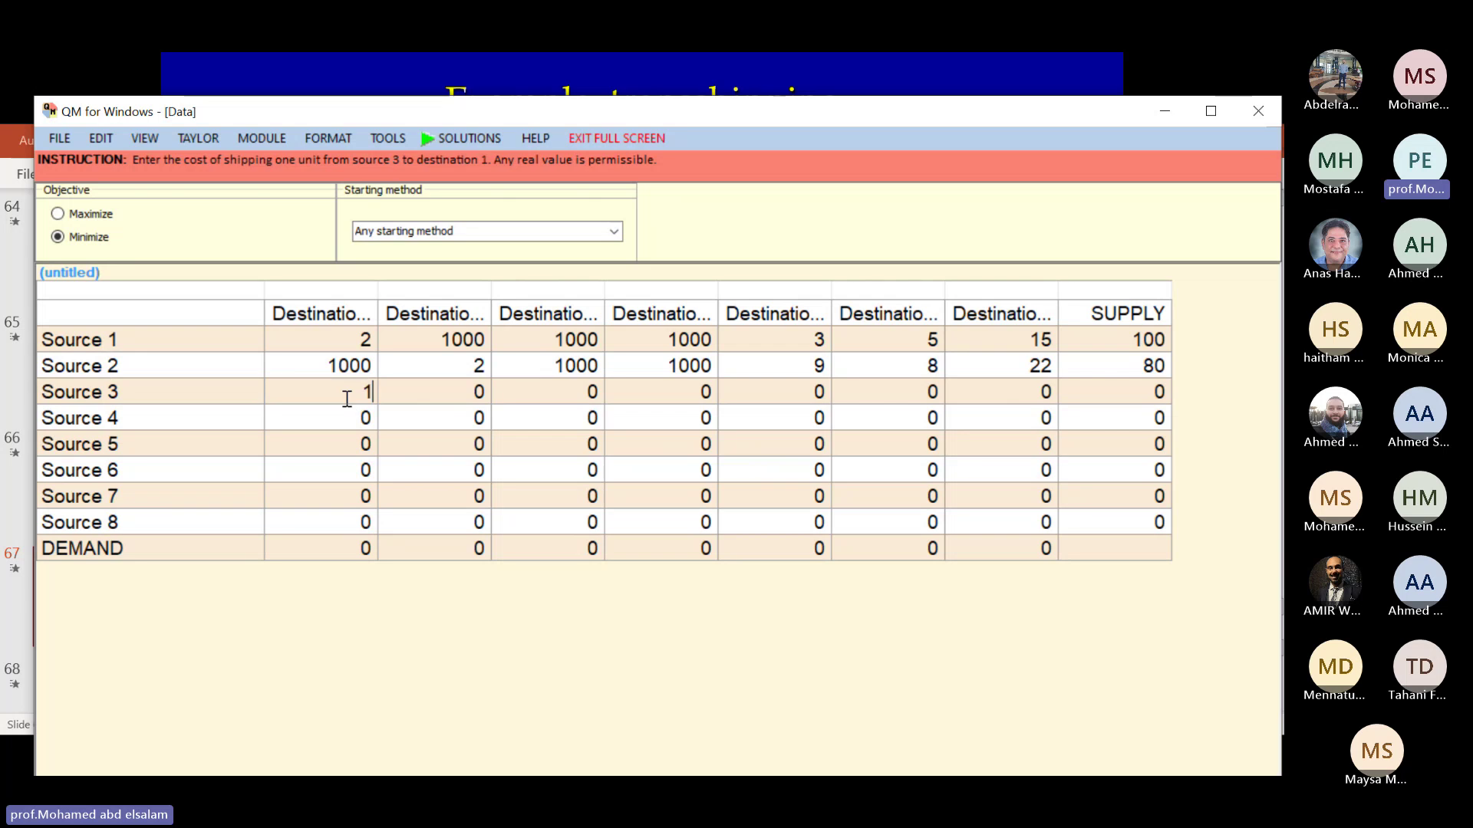
text(000)
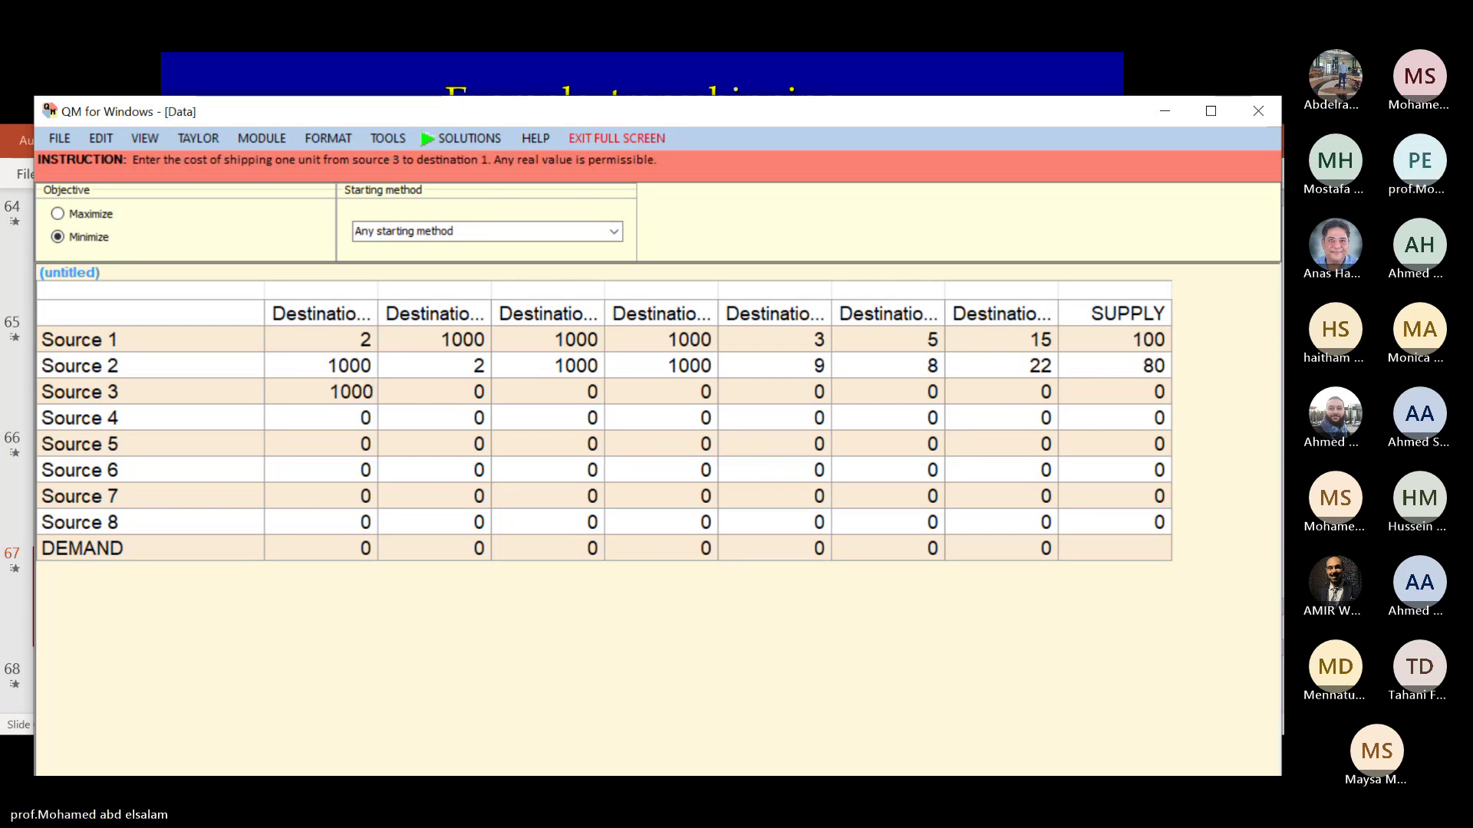
key(Tab)
text(1000)
key(Tab)
text(1000)
key(Tab)
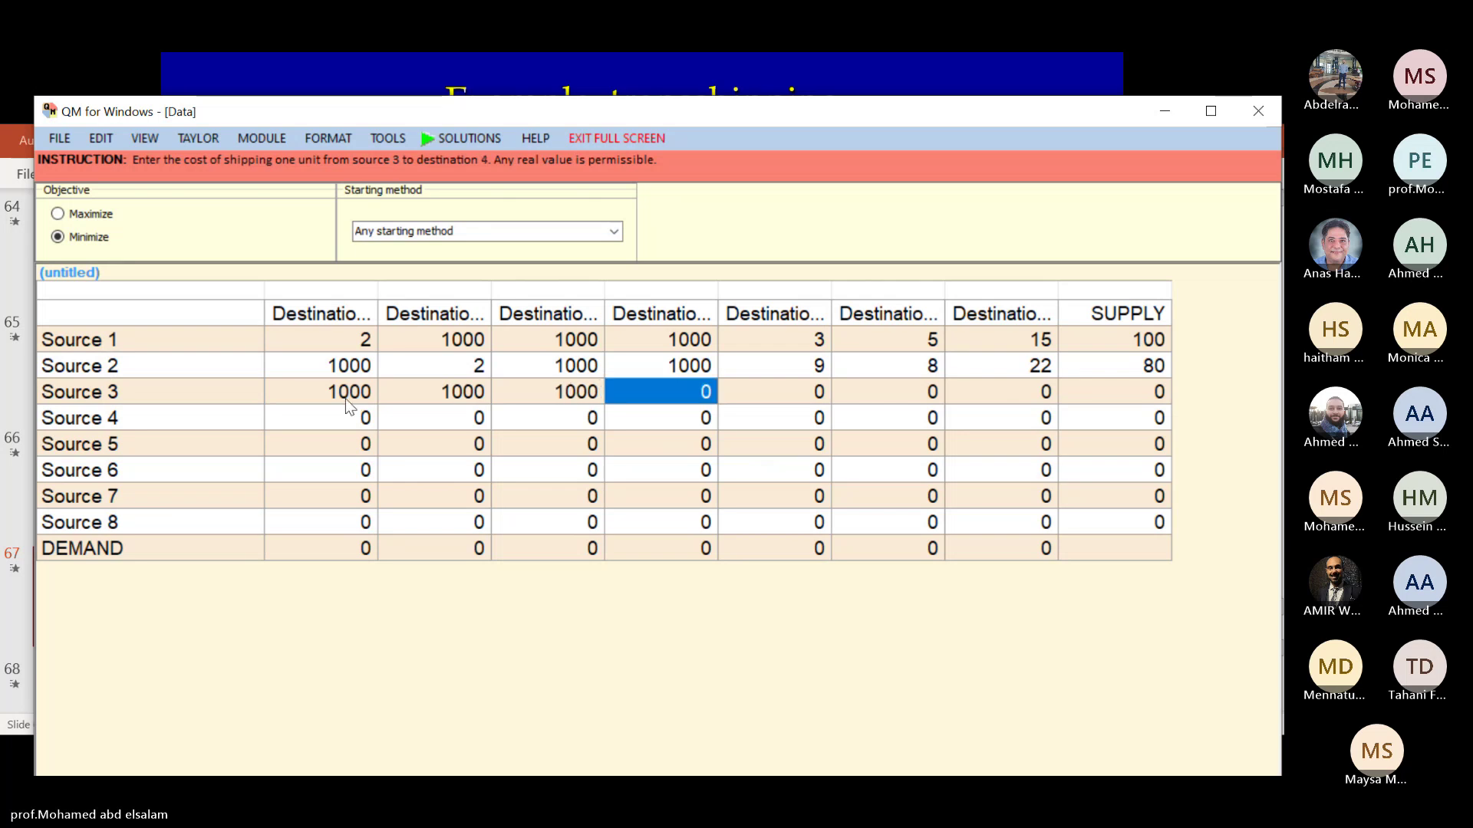
text(1000)
key(Tab)
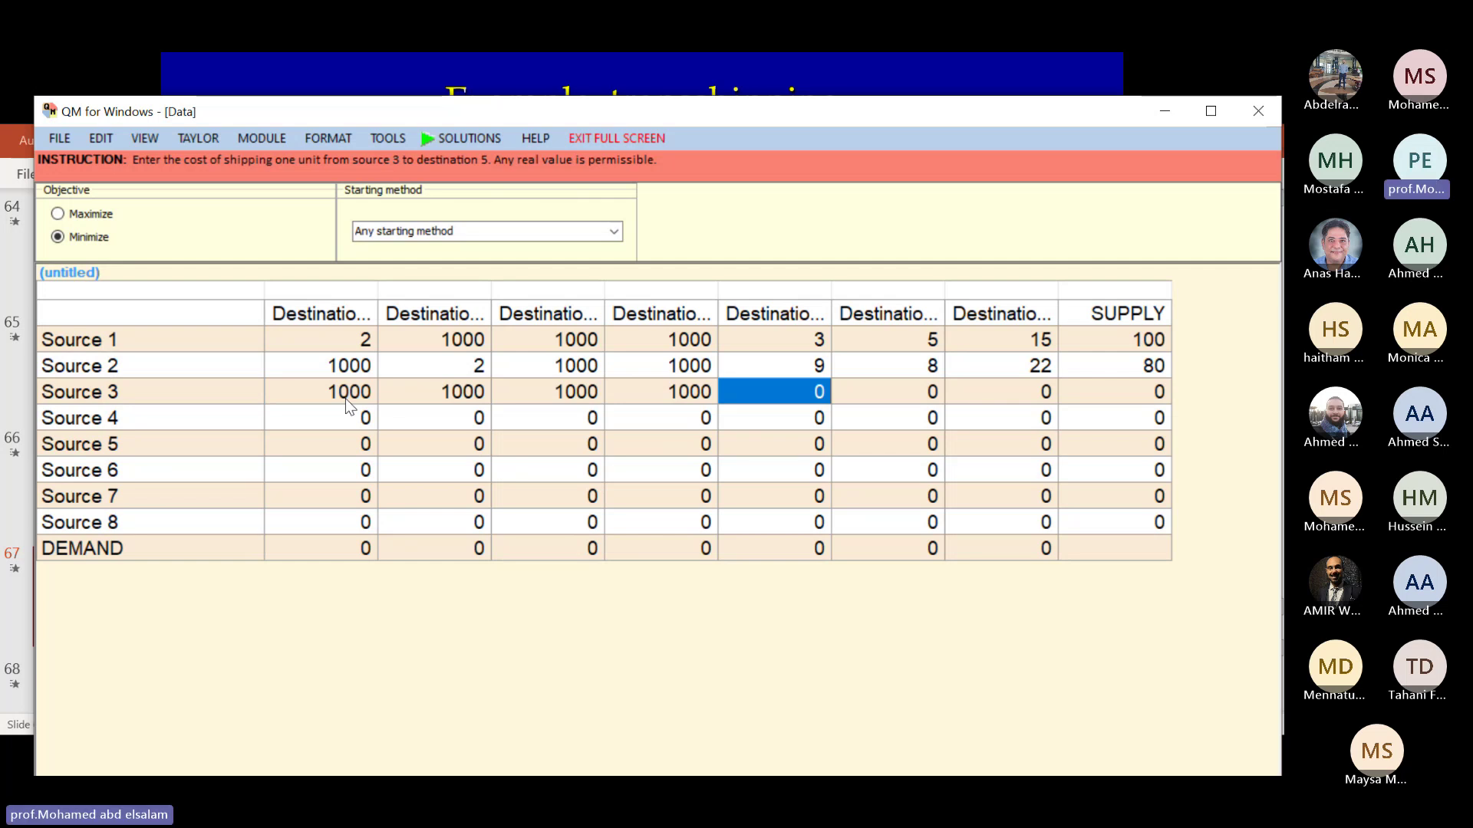
Step: Enter Source 3's costs to Destinations 5 through 7 as 8, 10 and 20, and its supply as 70
text(8)
key(Tab)
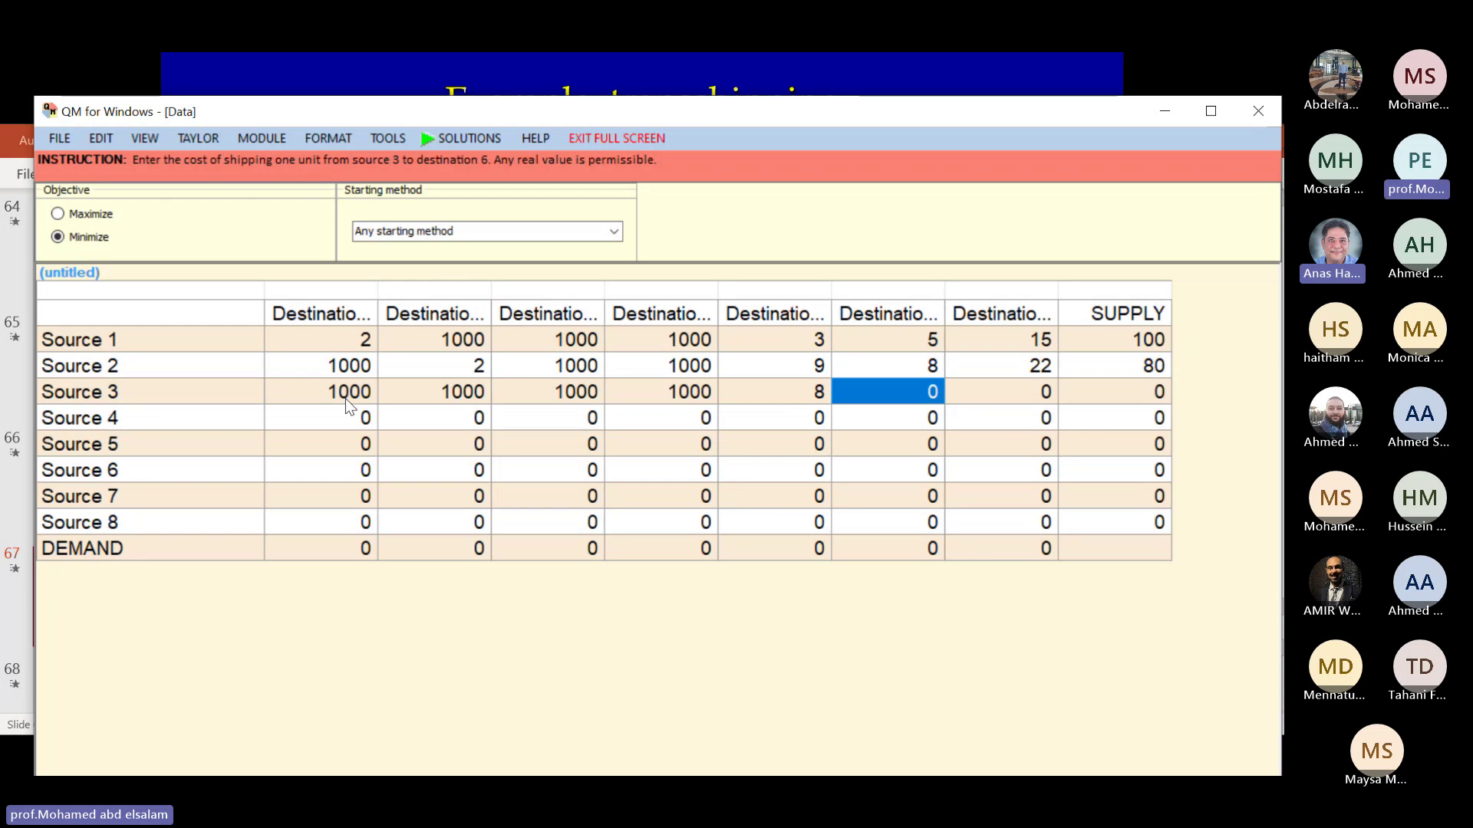
text(10)
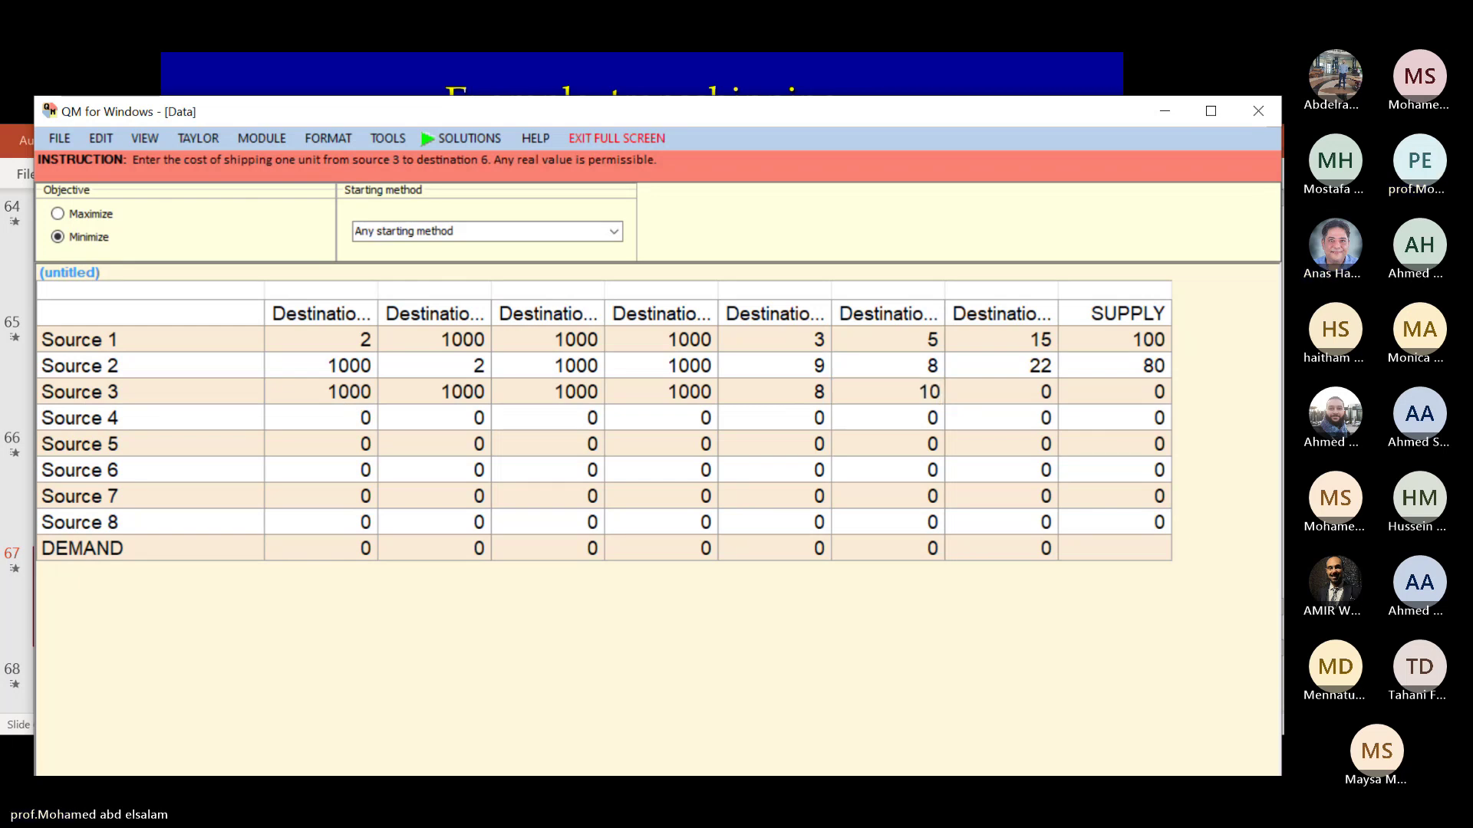
key(Tab)
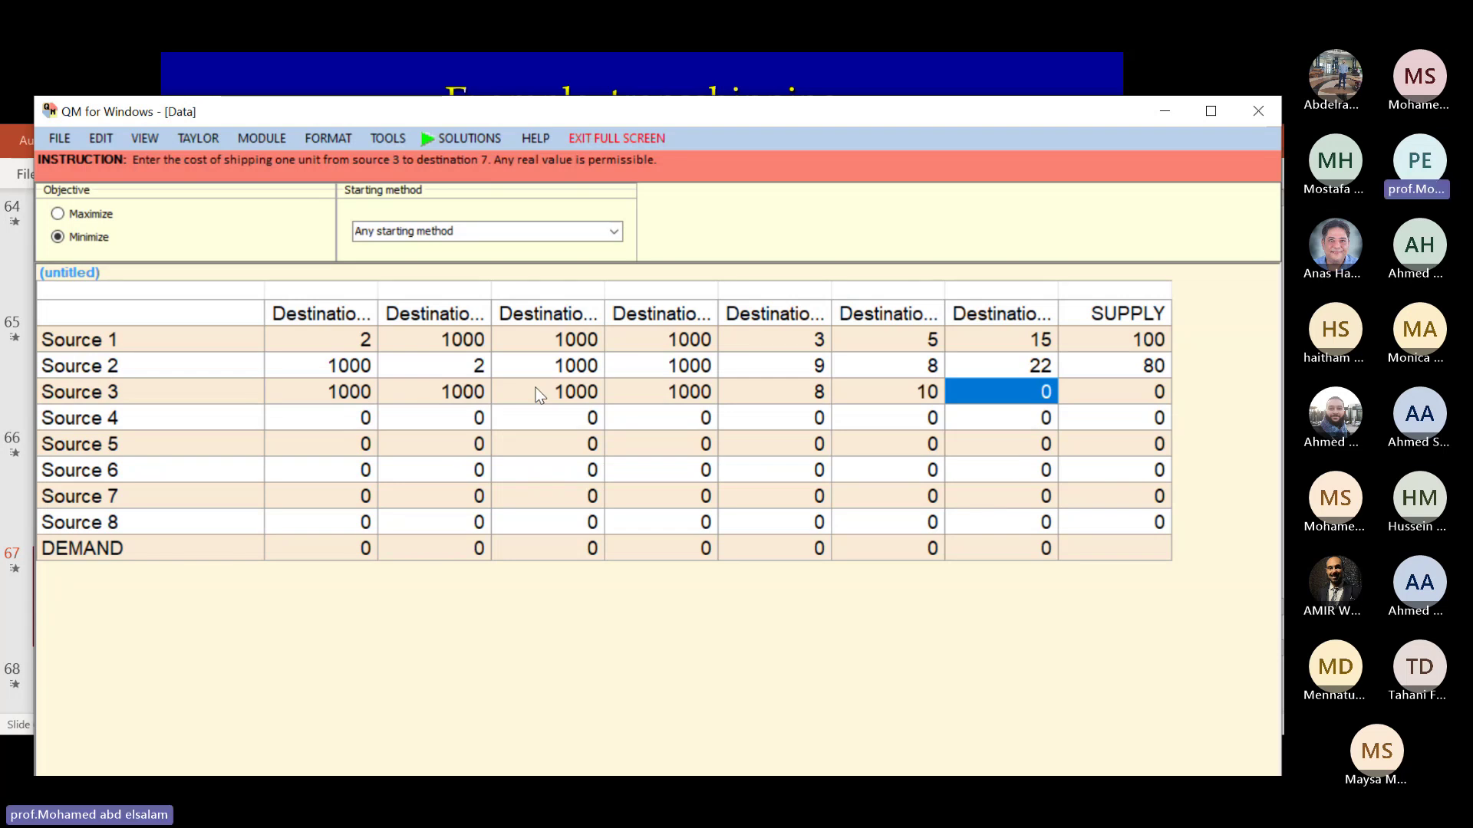
text(20)
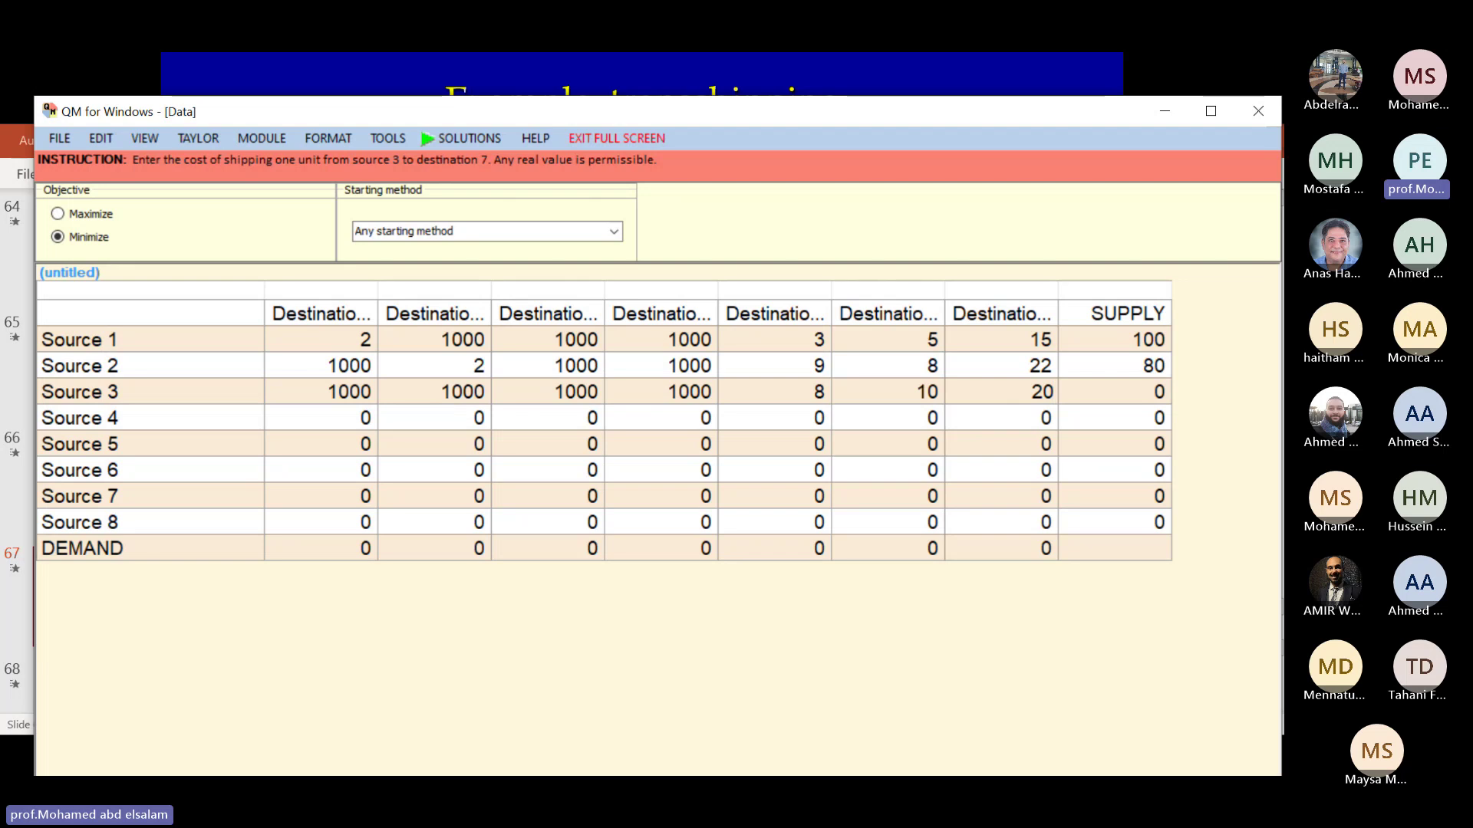
key(Return)
text(70)
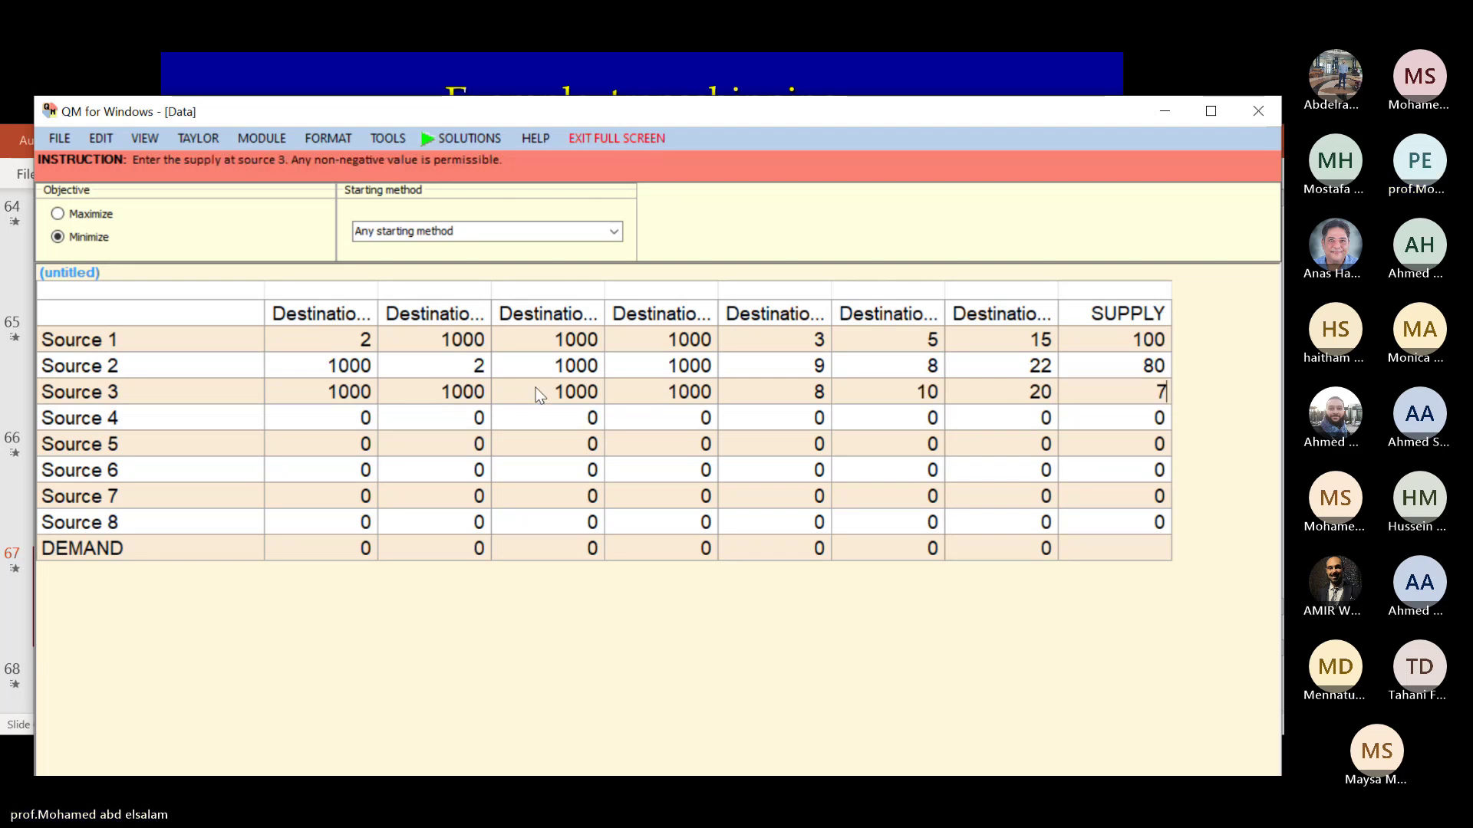
Step: Enter Source 4's shipping costs to Destinations 1 through 4 as 1000, 1000, 2 and 1000
click(280, 416)
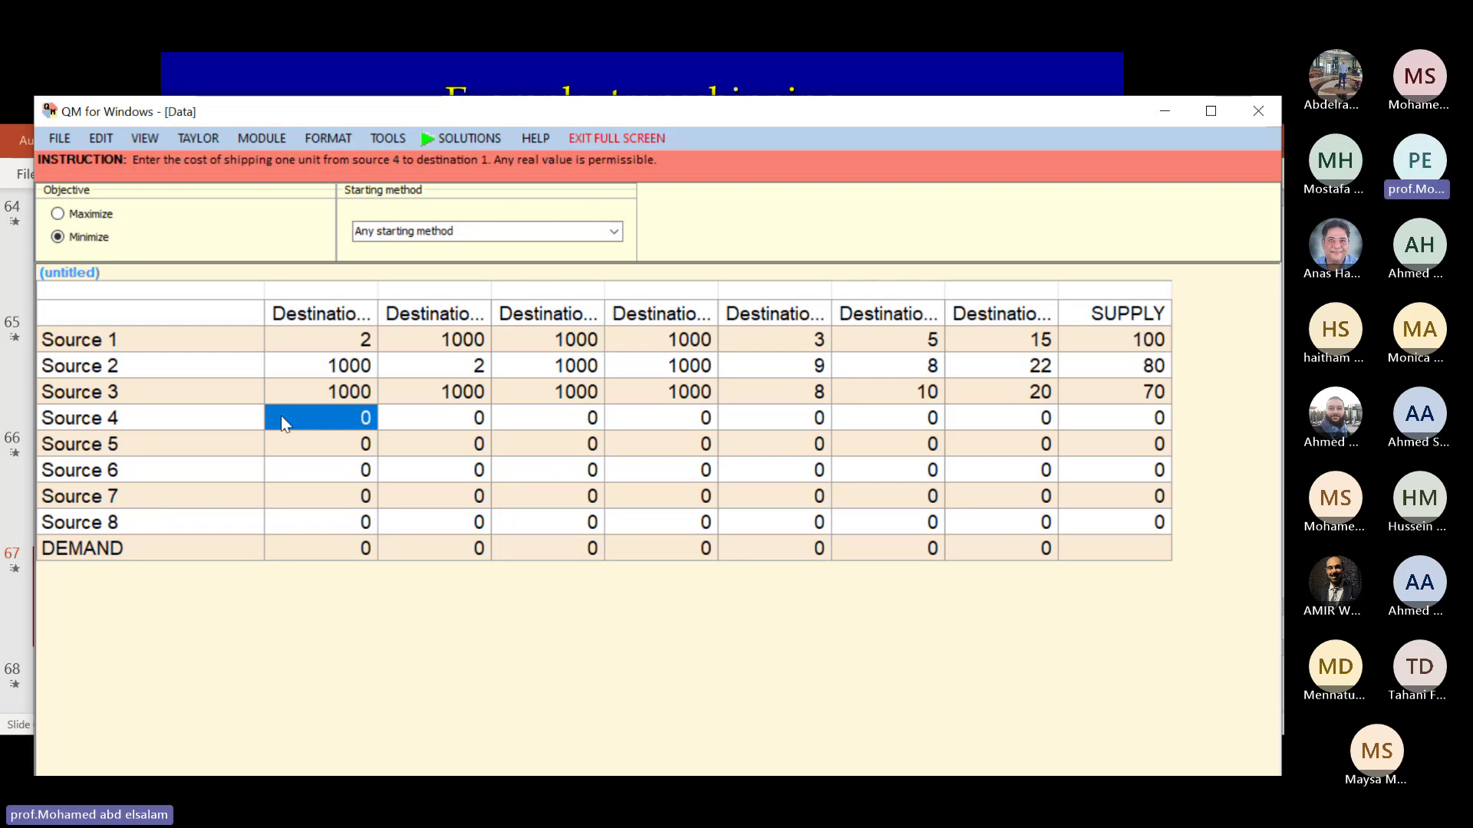
text(100)
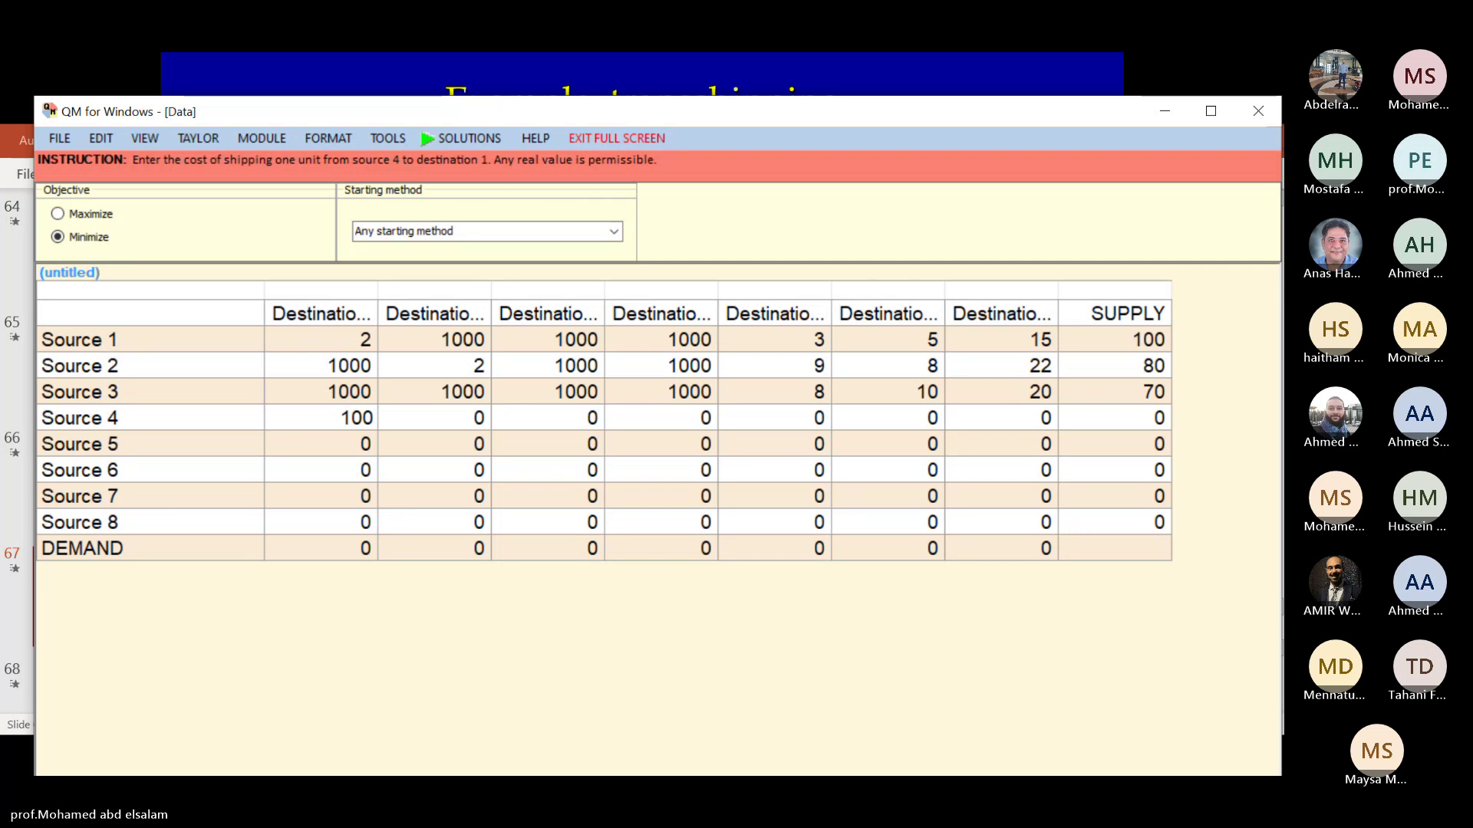
text(0)
key(Return)
text(1000)
key(Return)
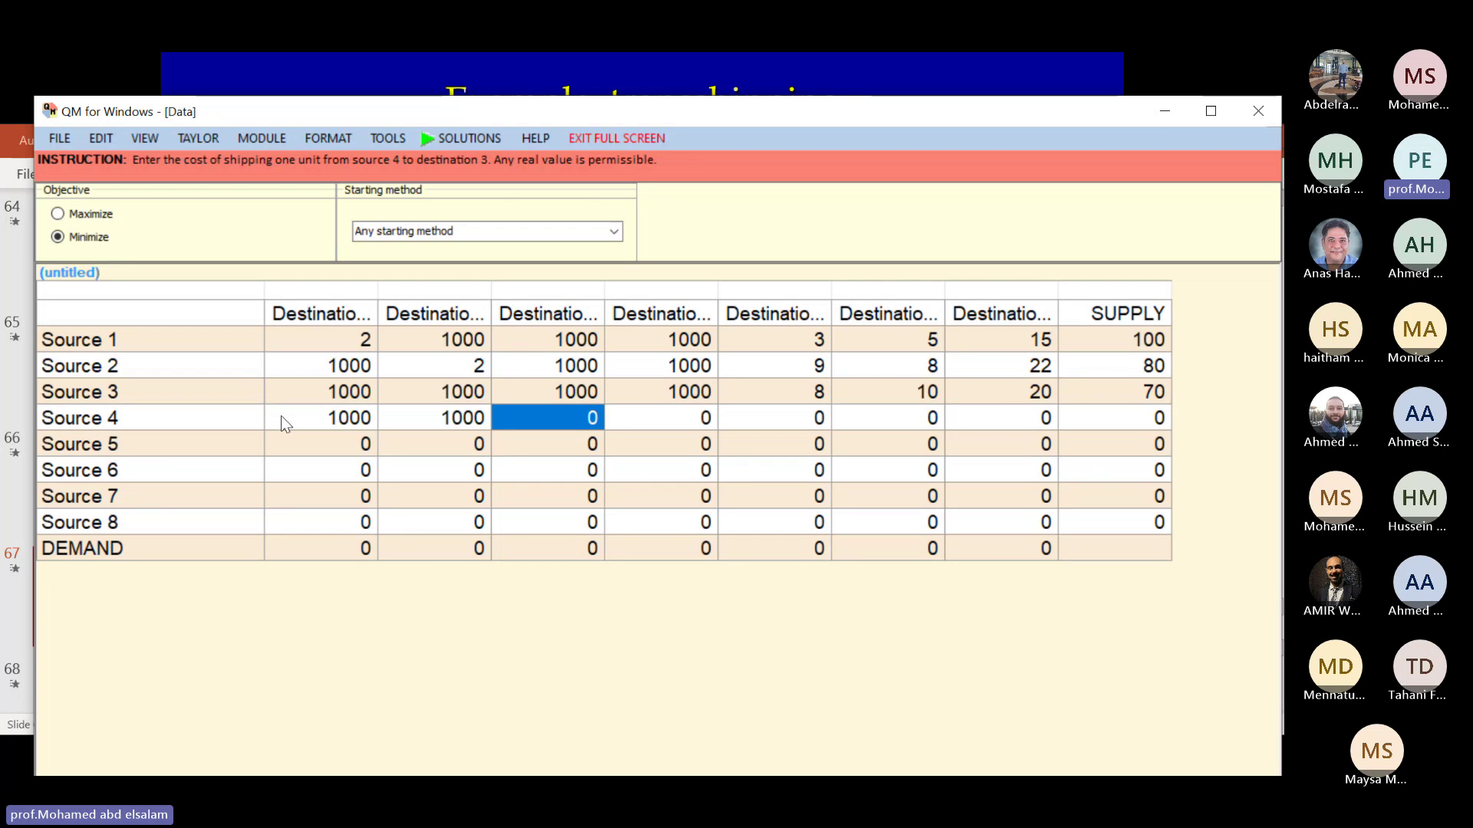
text(2)
key(Return)
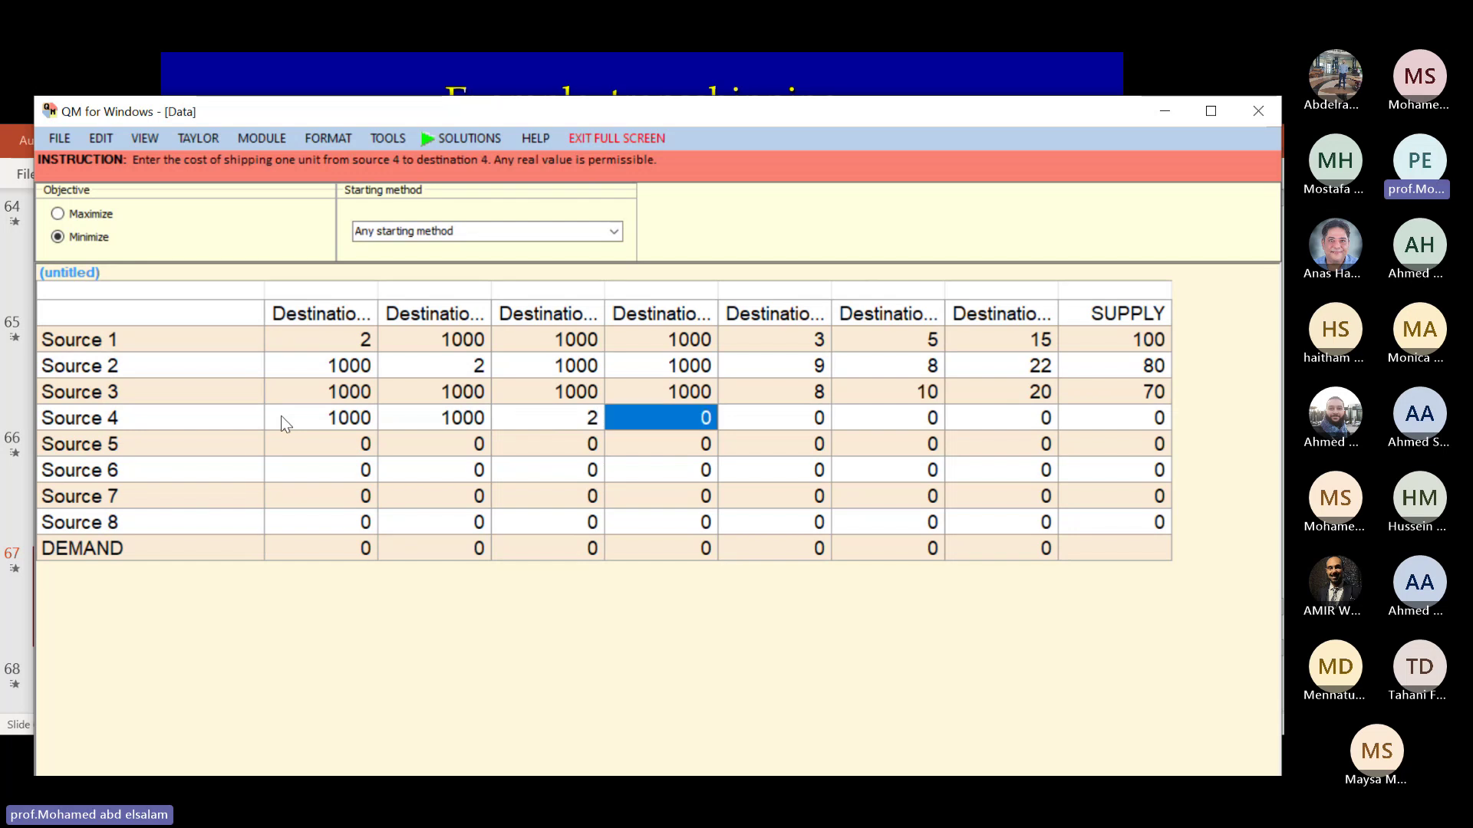
text(10)
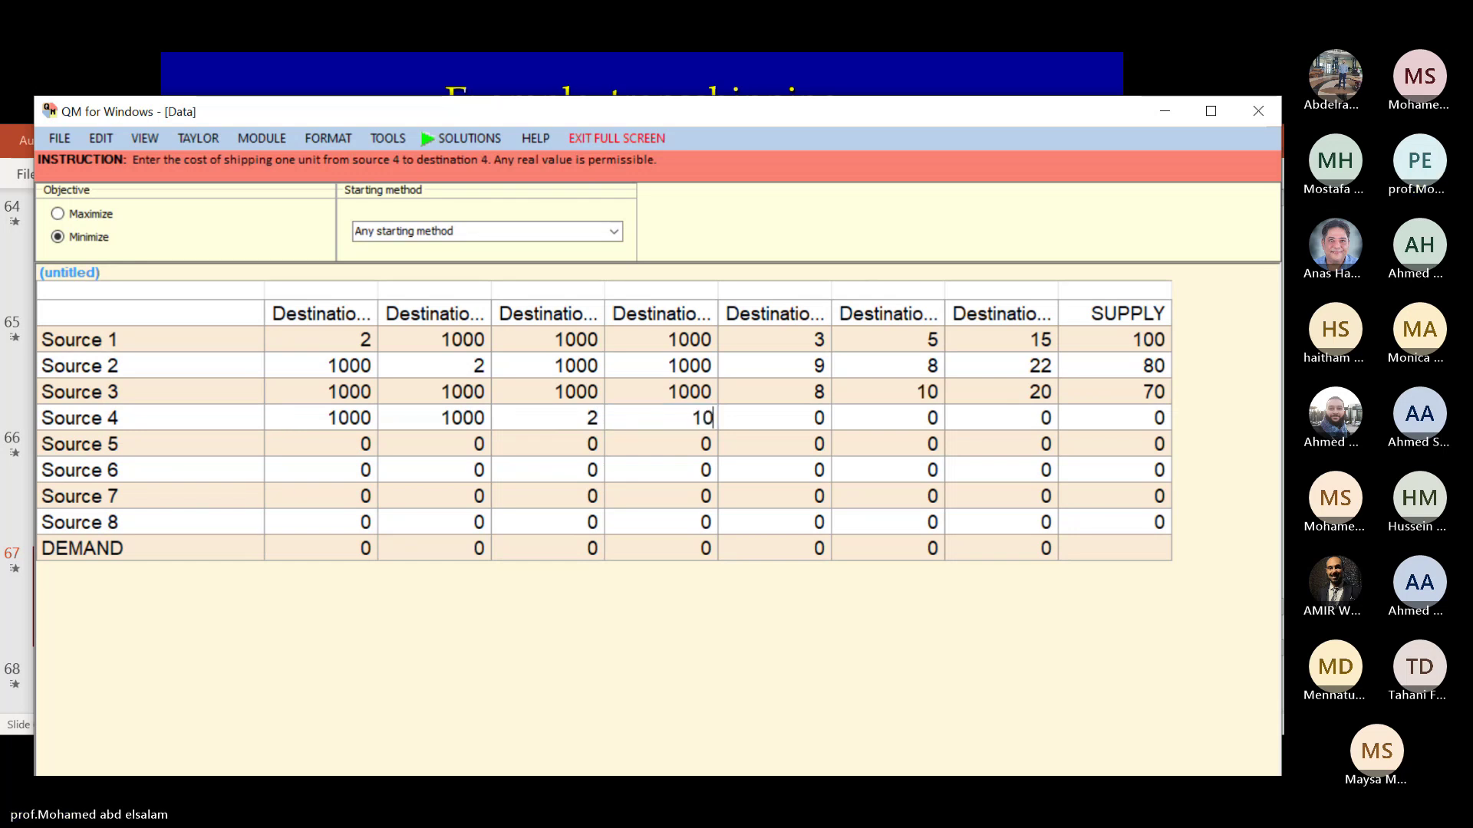
text(00)
key(Return)
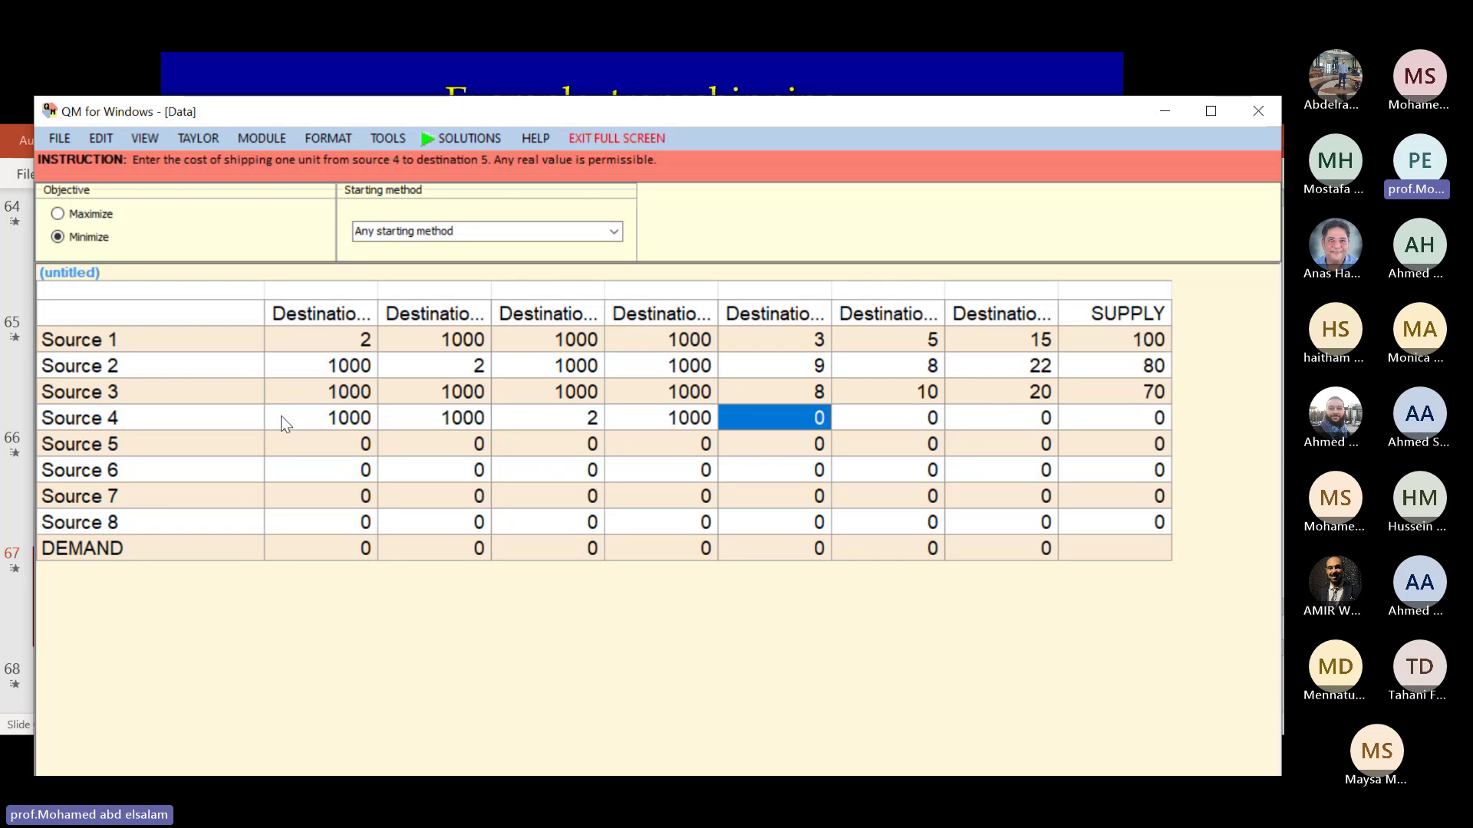
Step: Enter Source 4's costs to Destinations 5 through 7 as 24, 30 and 15, and its supply as 60
text(24)
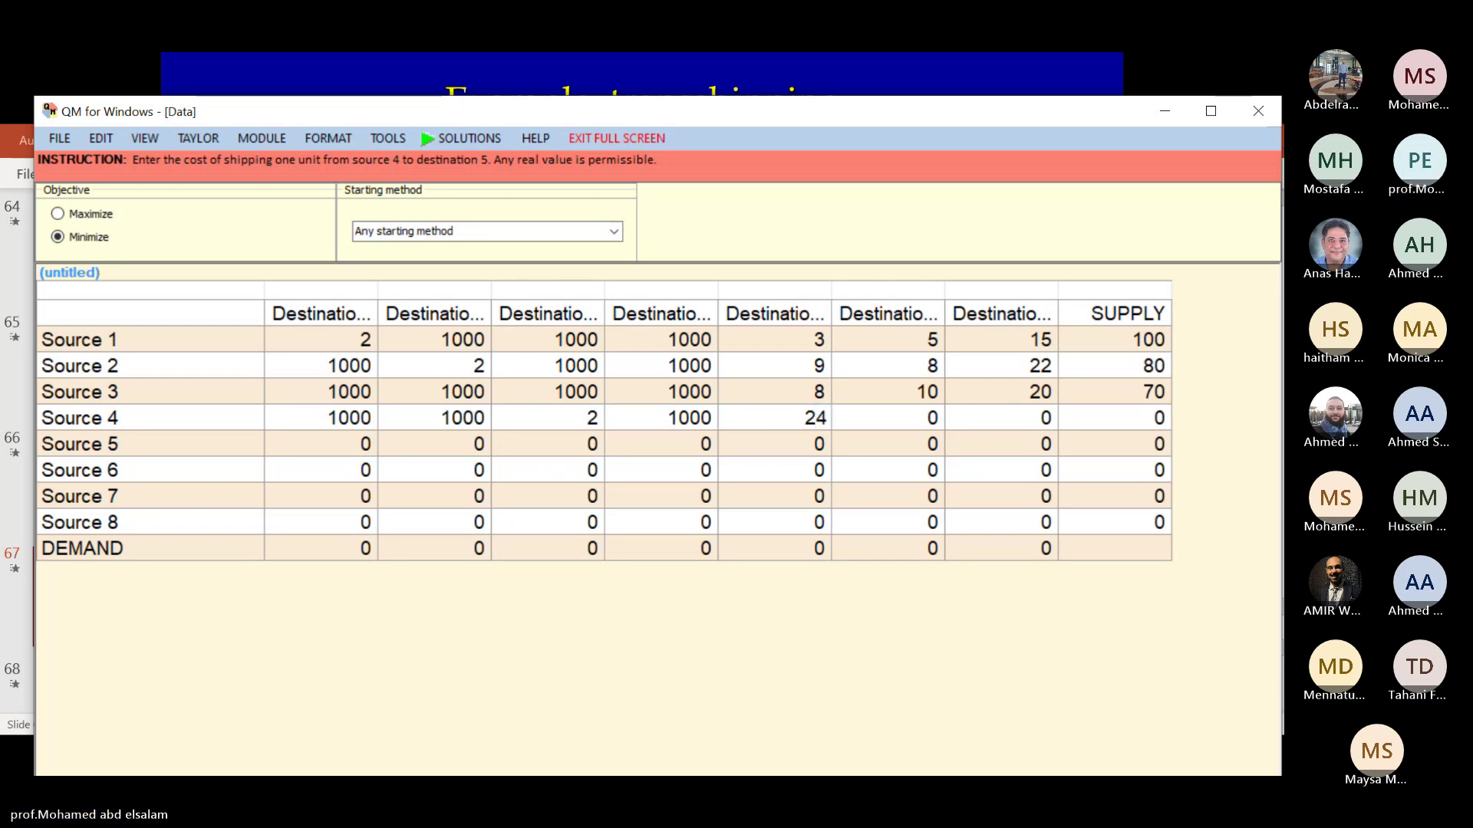
key(Return)
text(30)
key(Return)
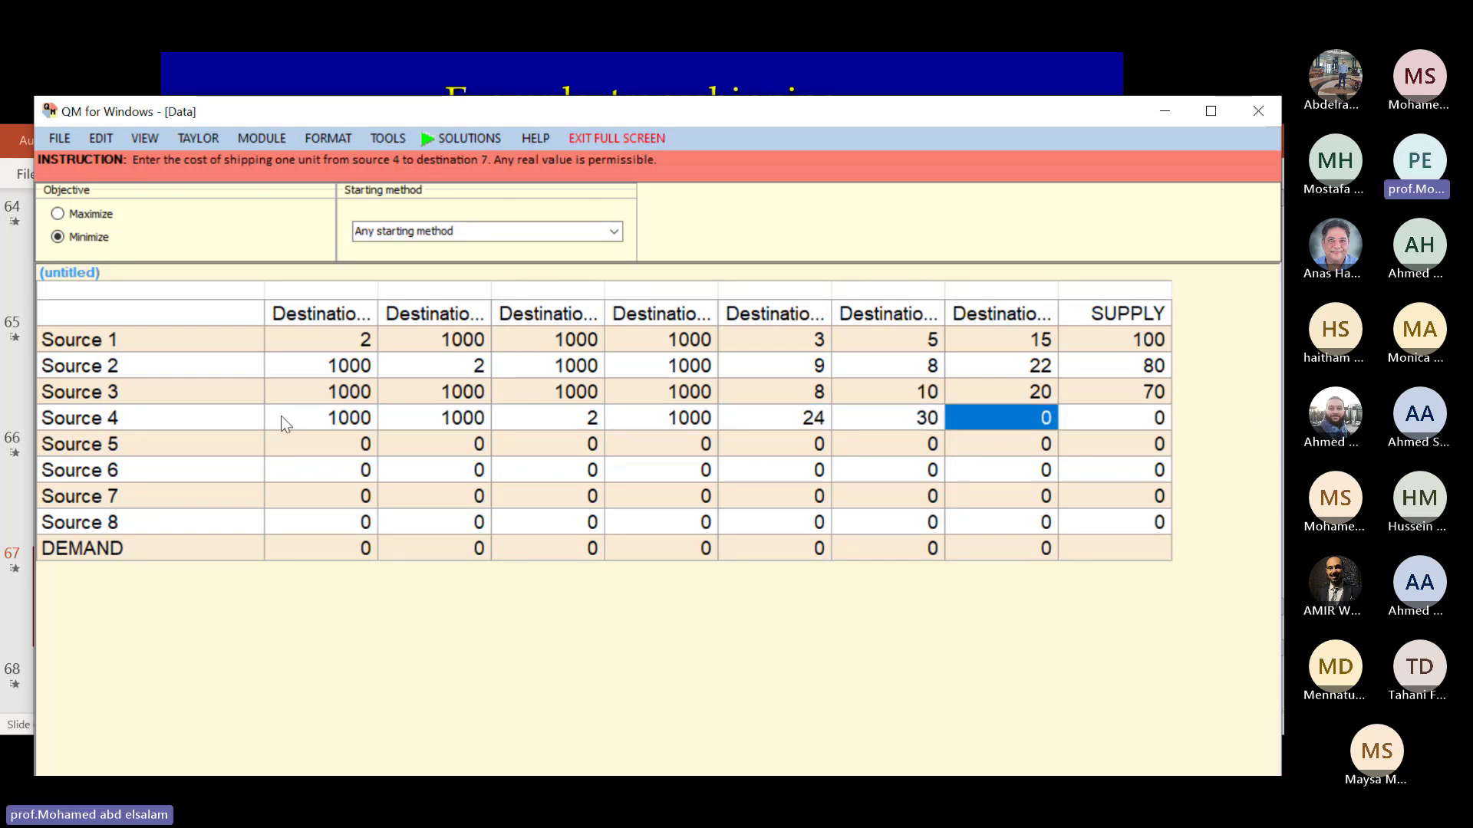
text(15)
key(Return)
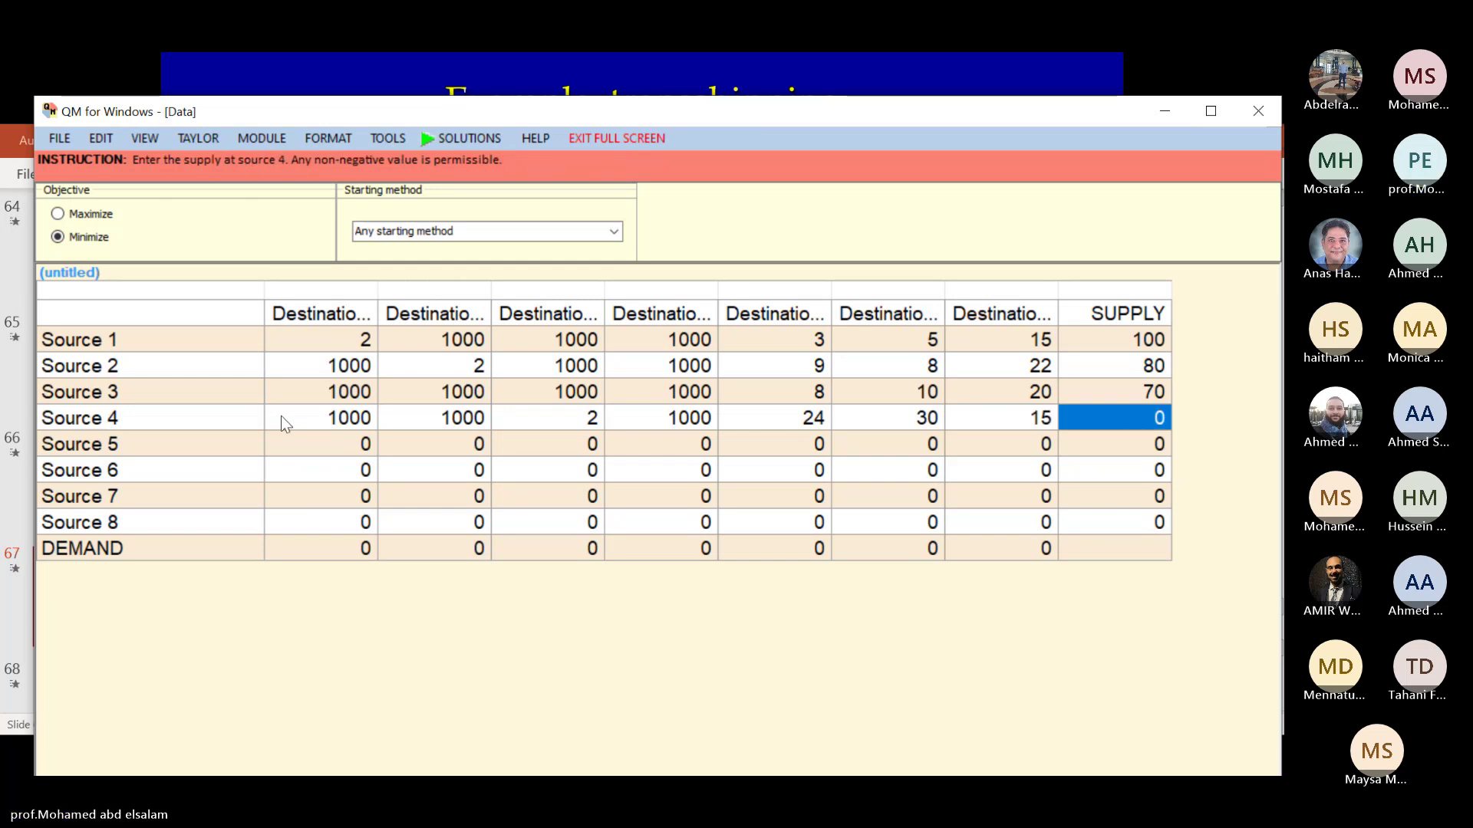
text(60)
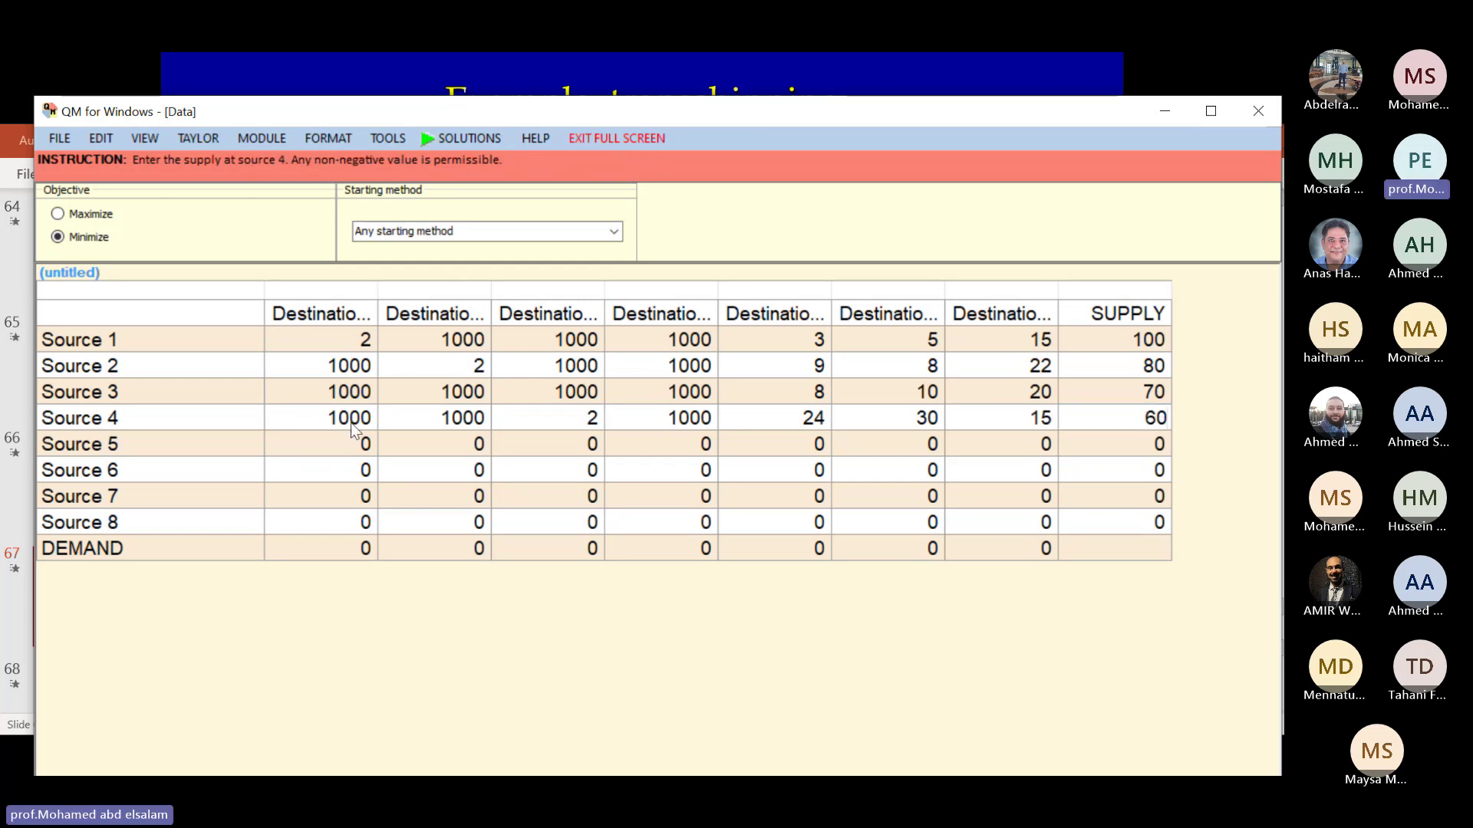
Step: Enter Source 5's shipping costs to Destinations 1 through 4 as 1000, 1000, 1000 and 2
click(331, 444)
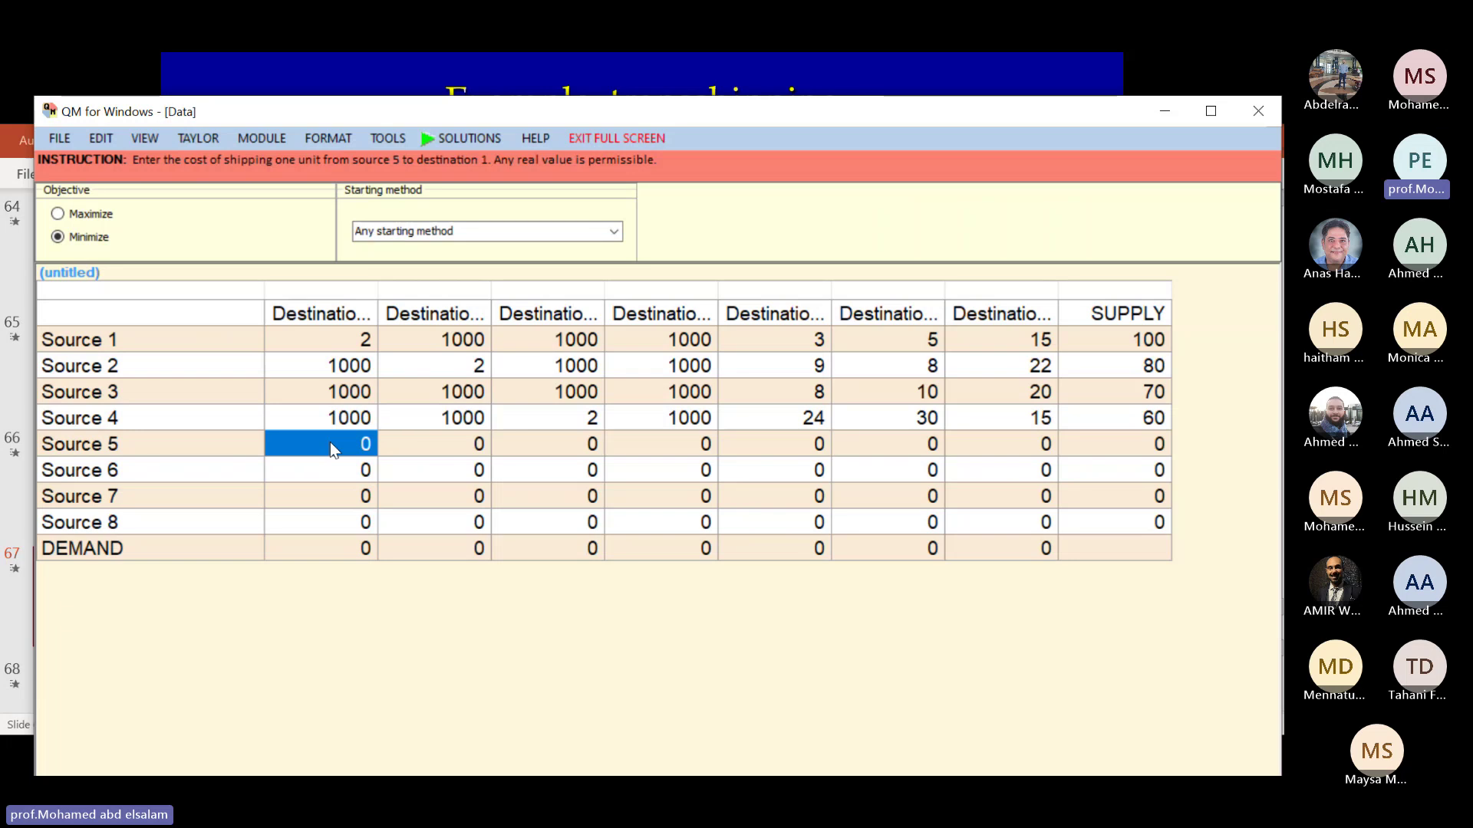
text(1000)
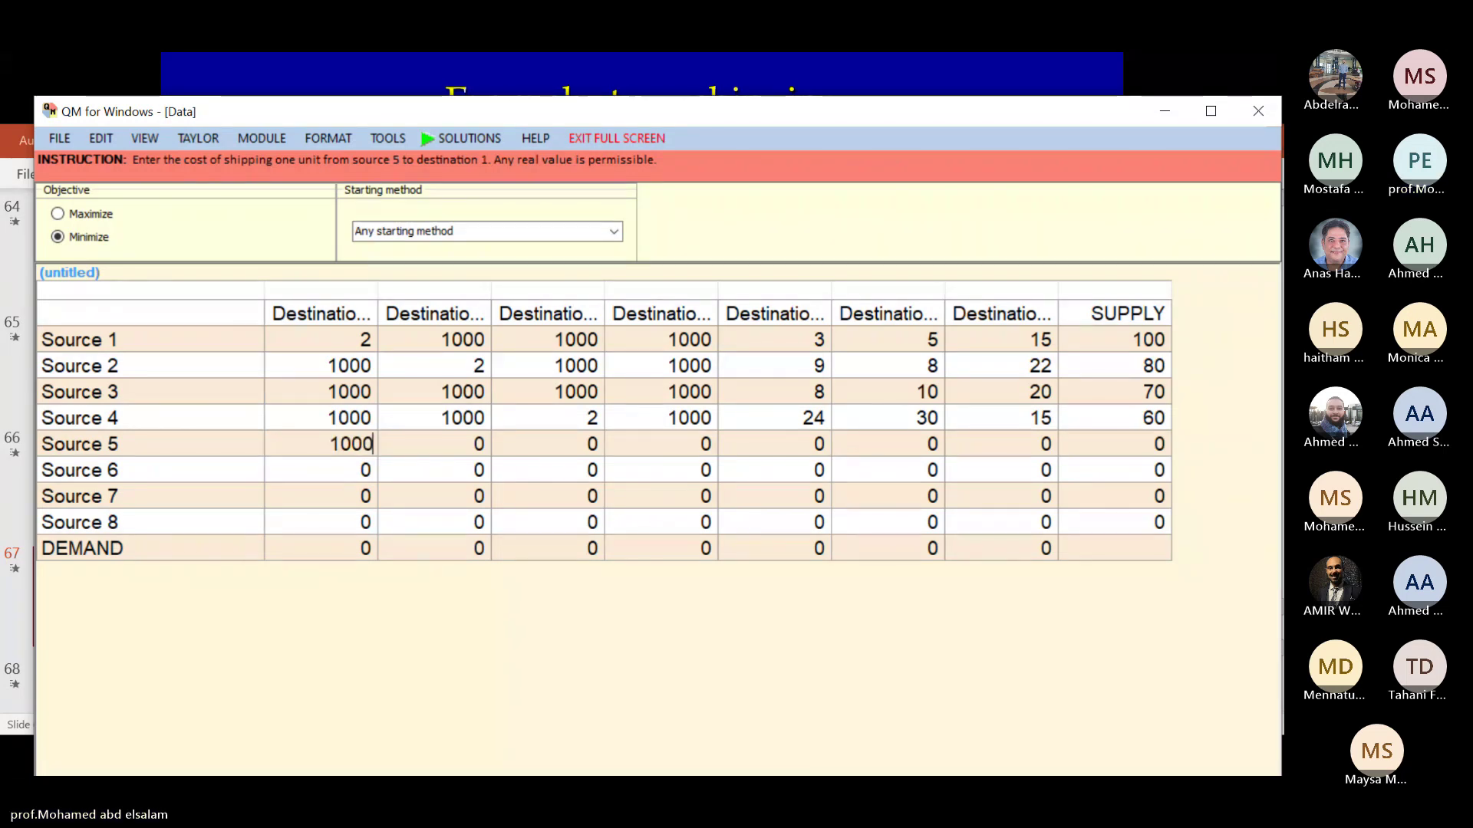
key(Return)
text(1)
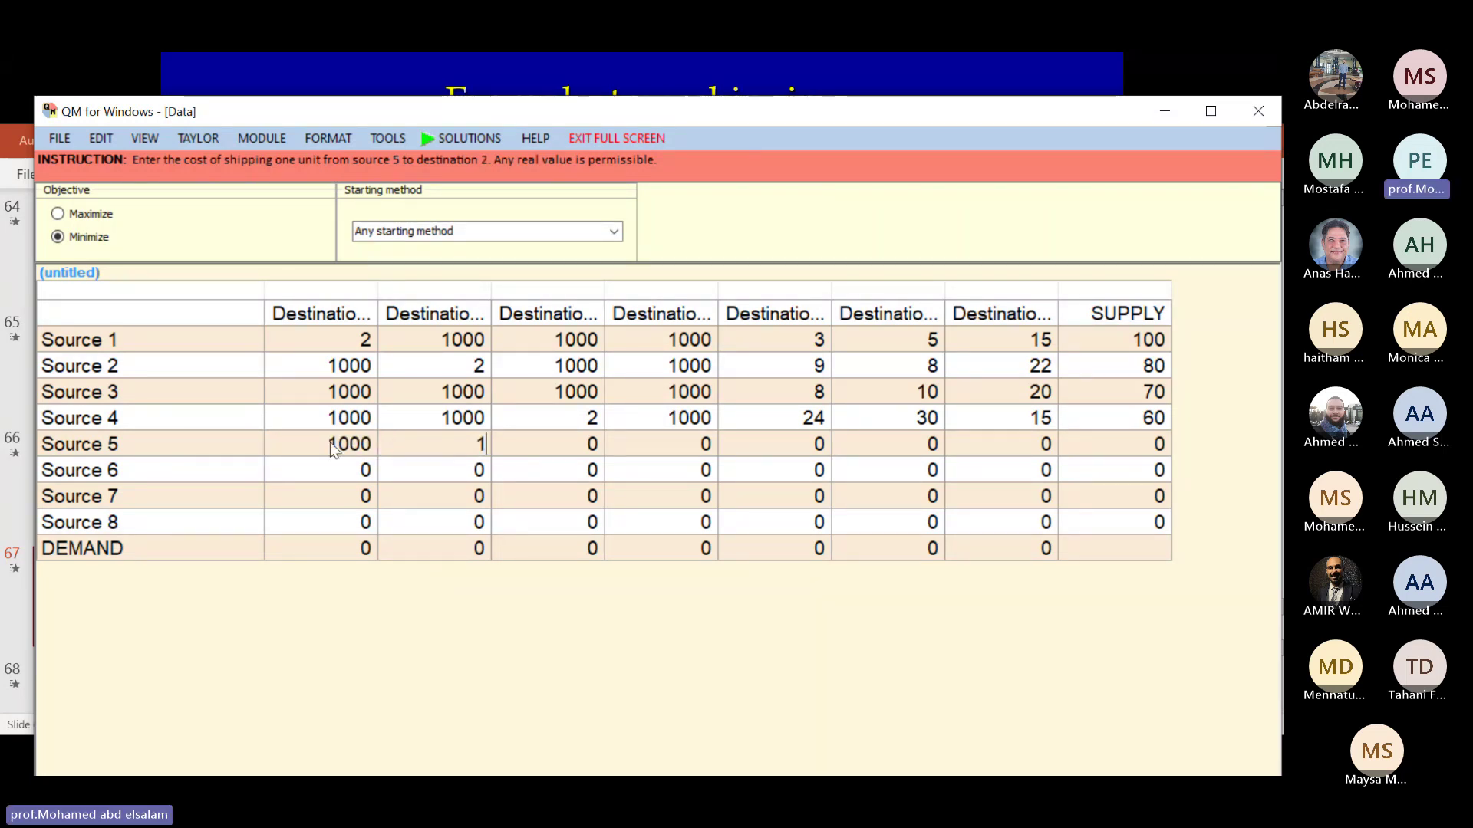
text(000)
key(Return)
text(1)
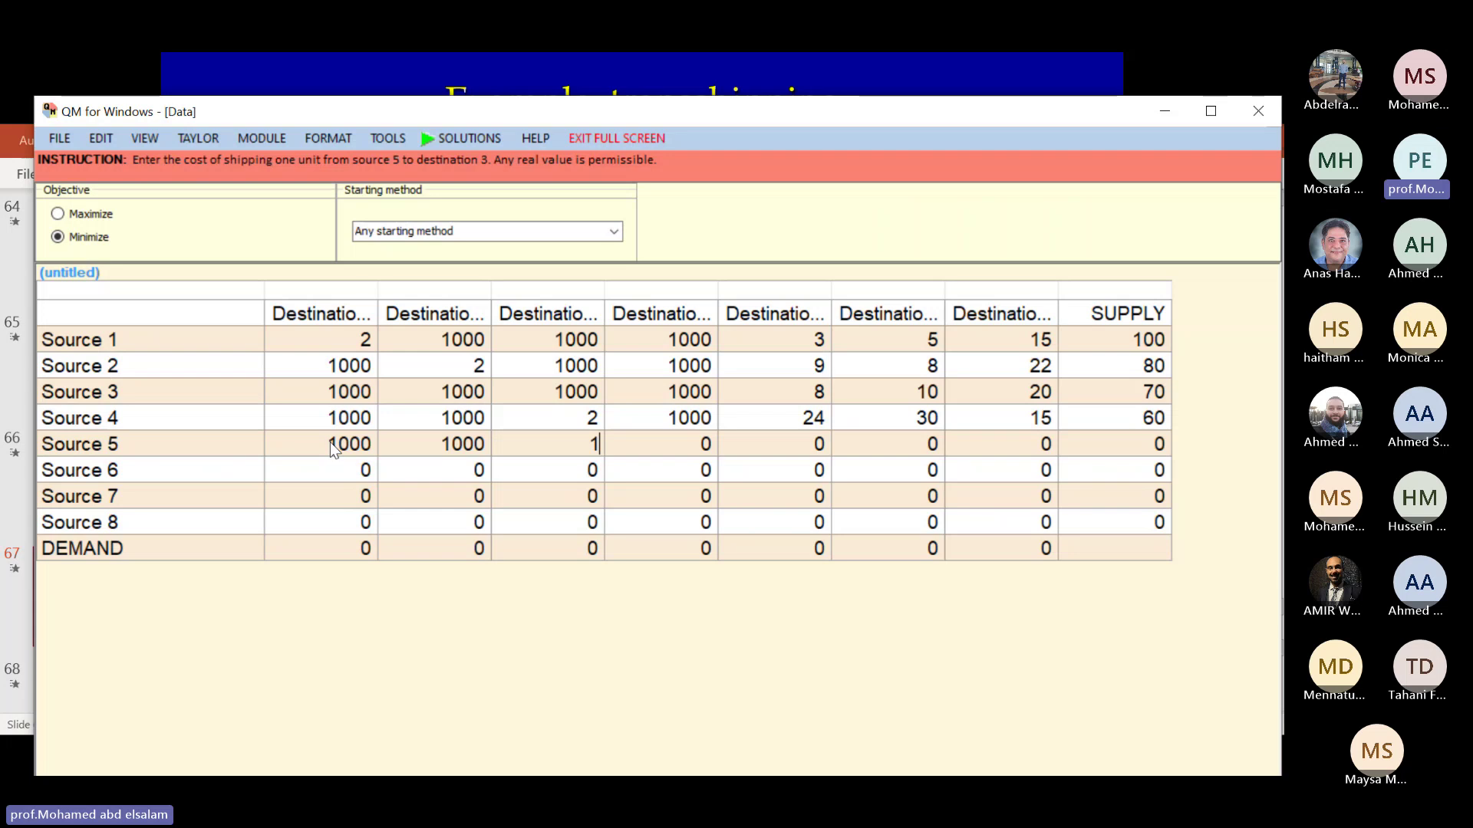
text(000)
key(Return)
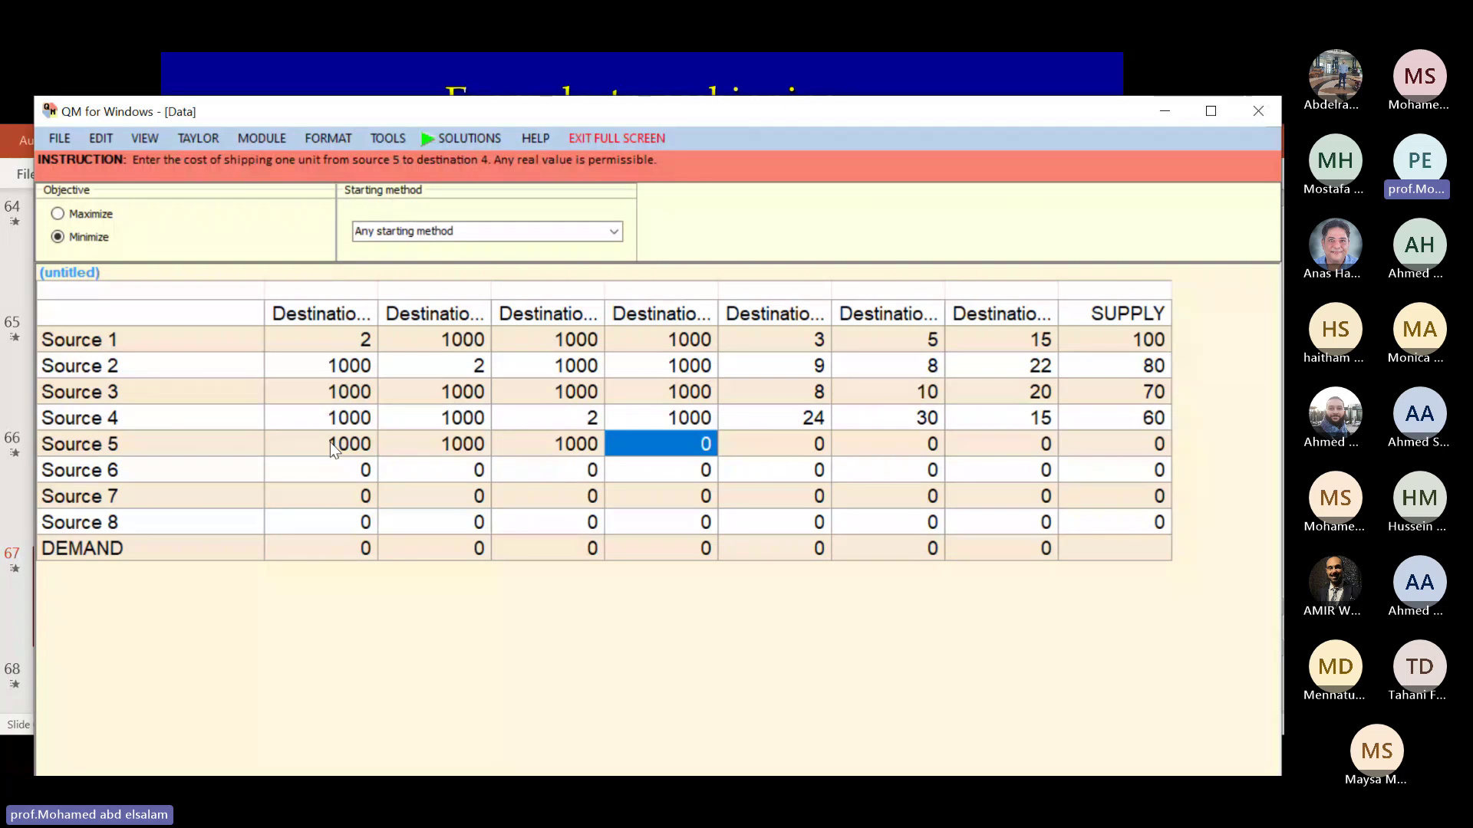
text(2)
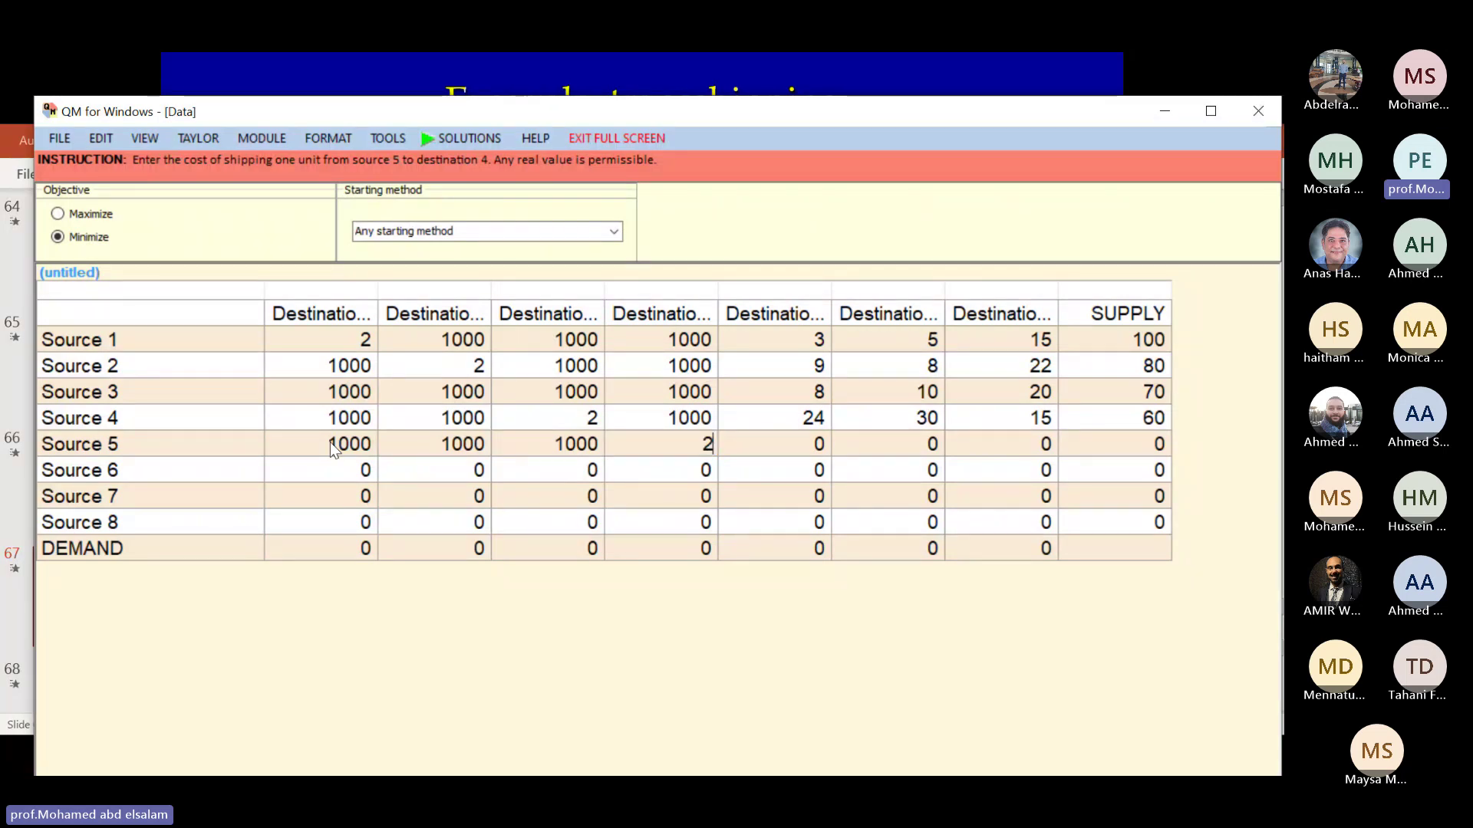
key(Return)
Step: Enter Source 5's costs to Destinations 5 through 7 as 30, 35 and 20, and its supply as 50
text(30)
key(Return)
text(35)
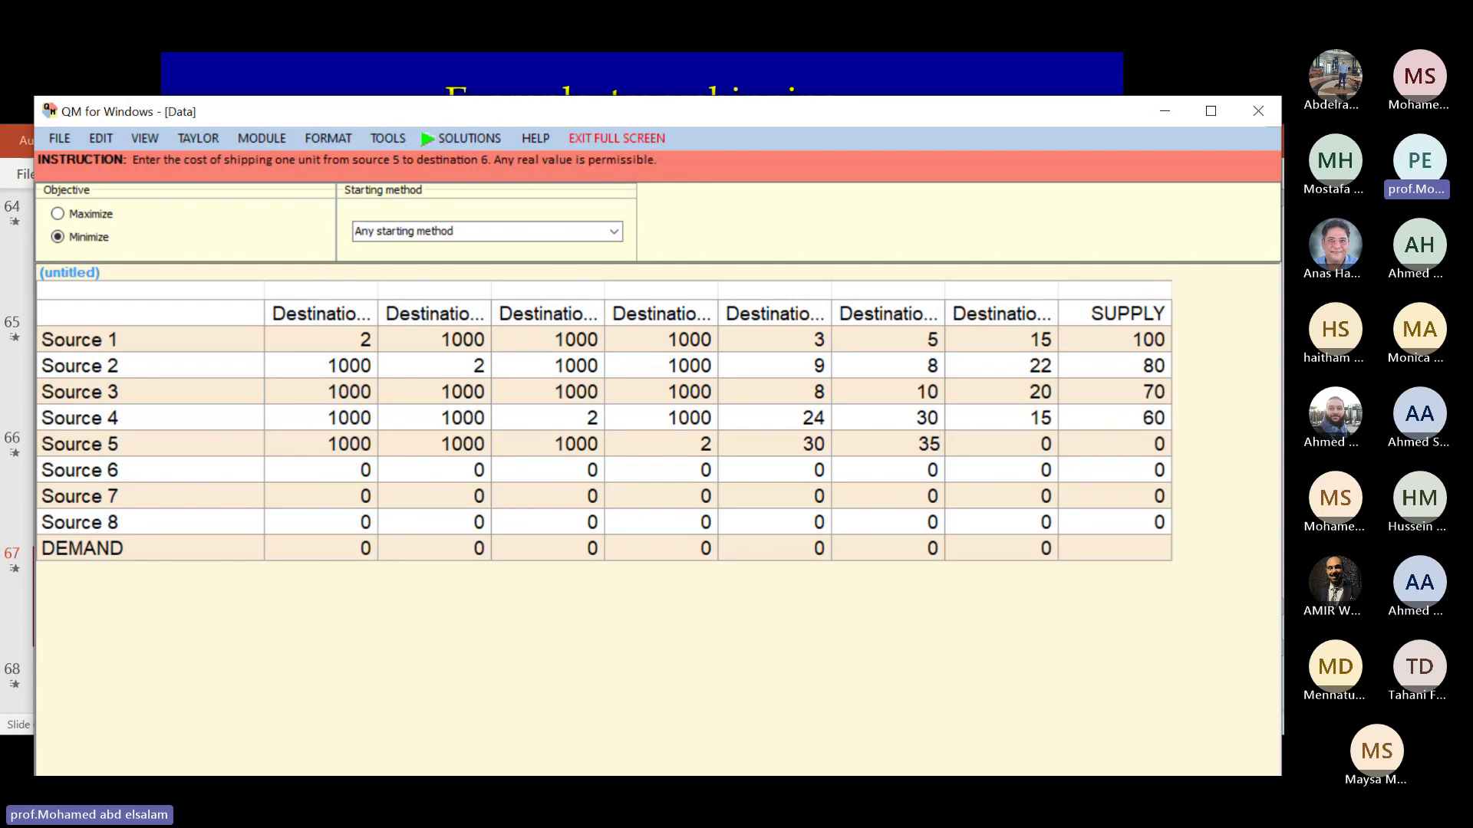
key(Return)
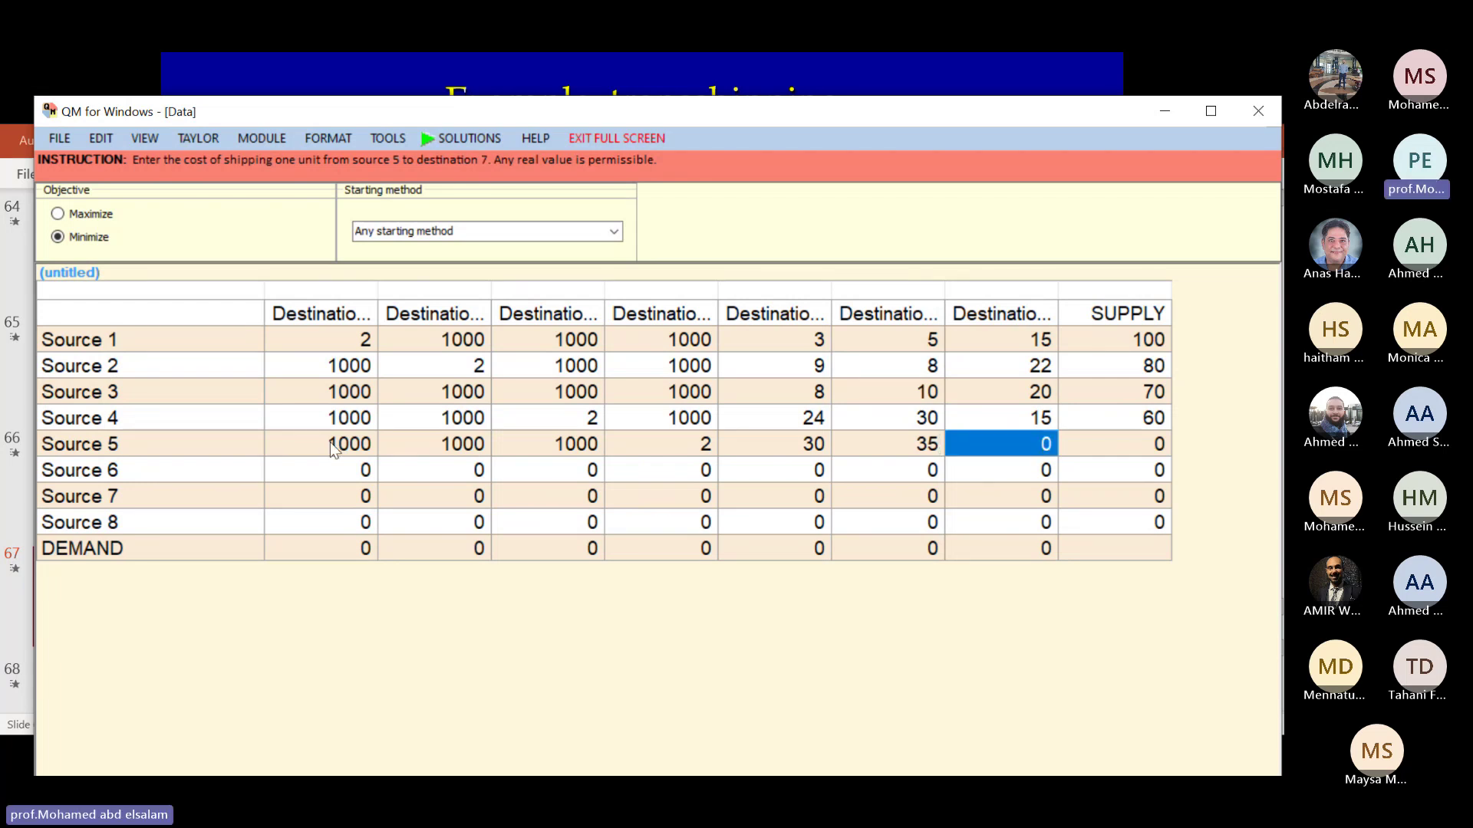
text(20)
key(Return)
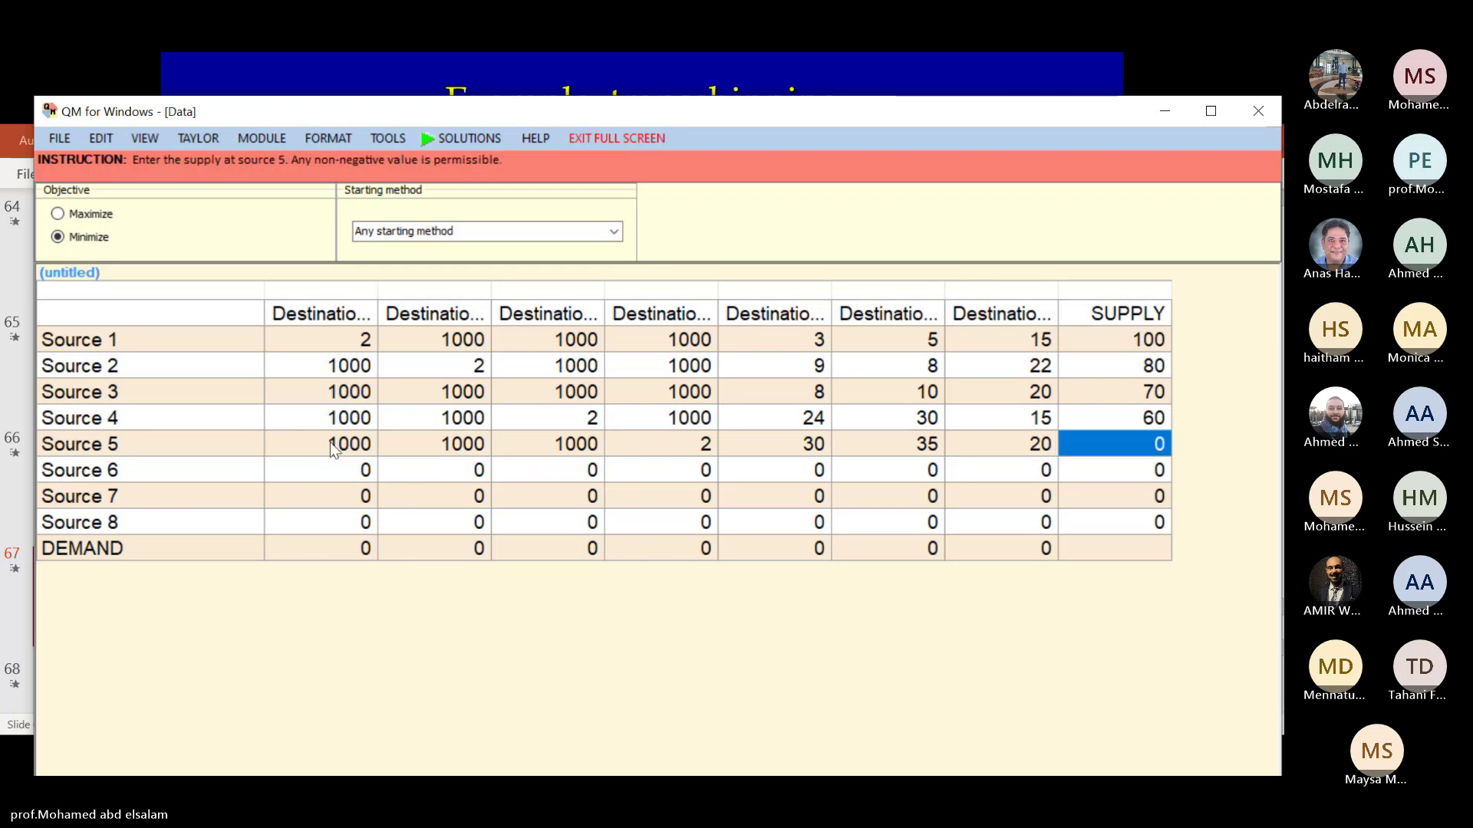
text(50)
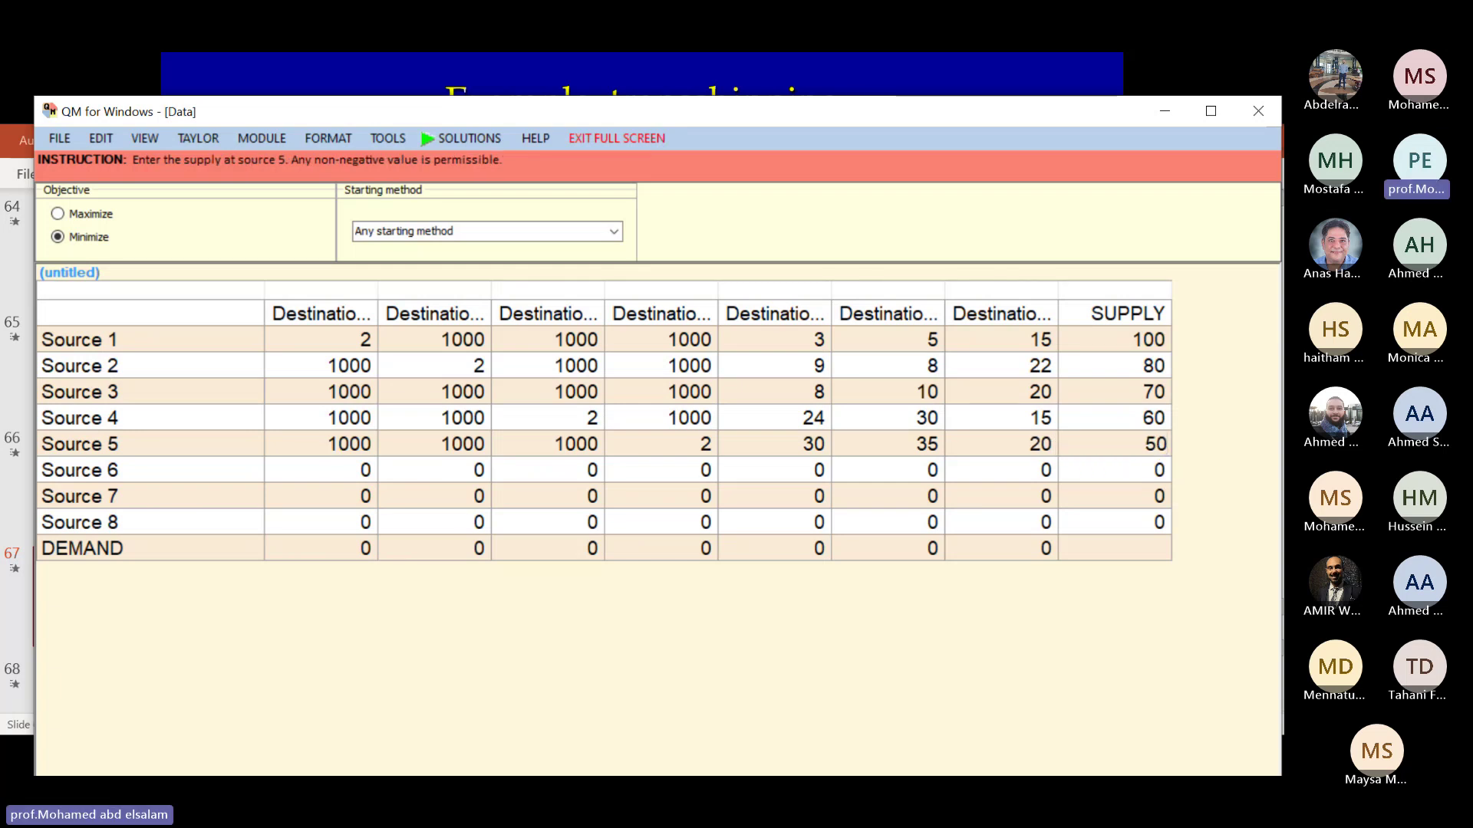
Step: Enter Source 6's shipping costs to Destinations 1 through 4 as 3, 9, 24 and 30
click(324, 477)
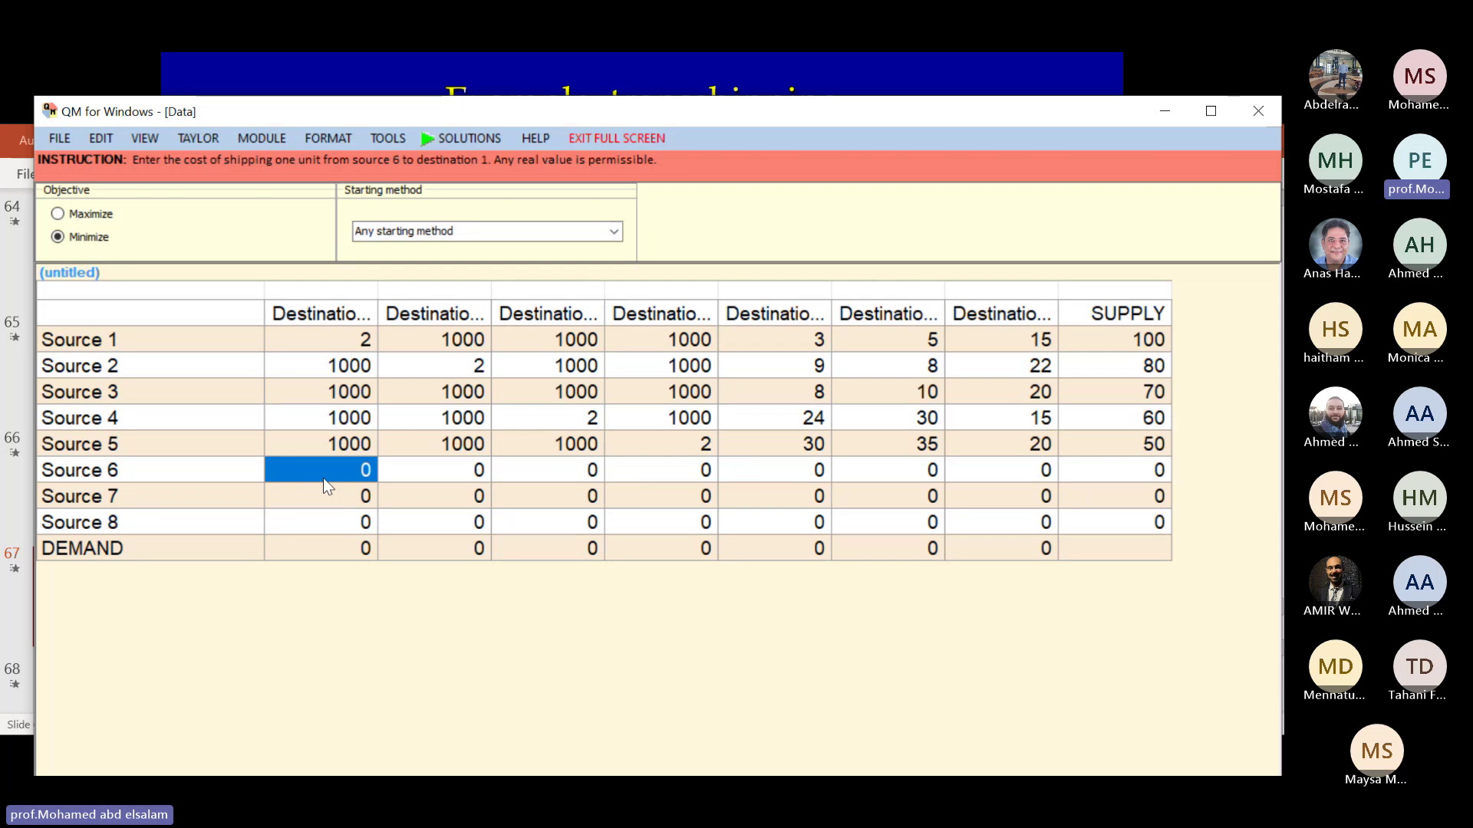
text(3)
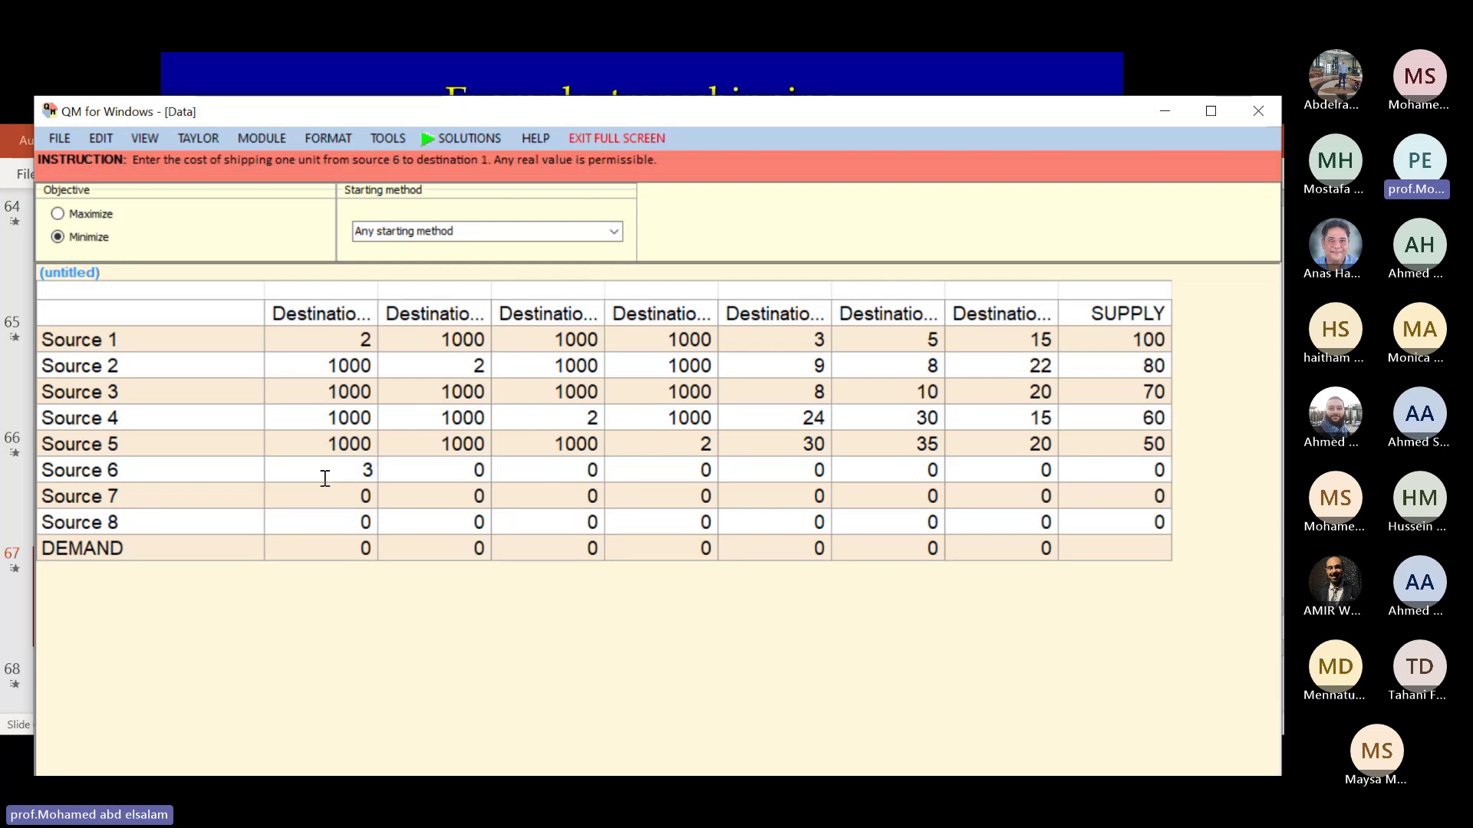
key(Tab)
text(9)
key(Tab)
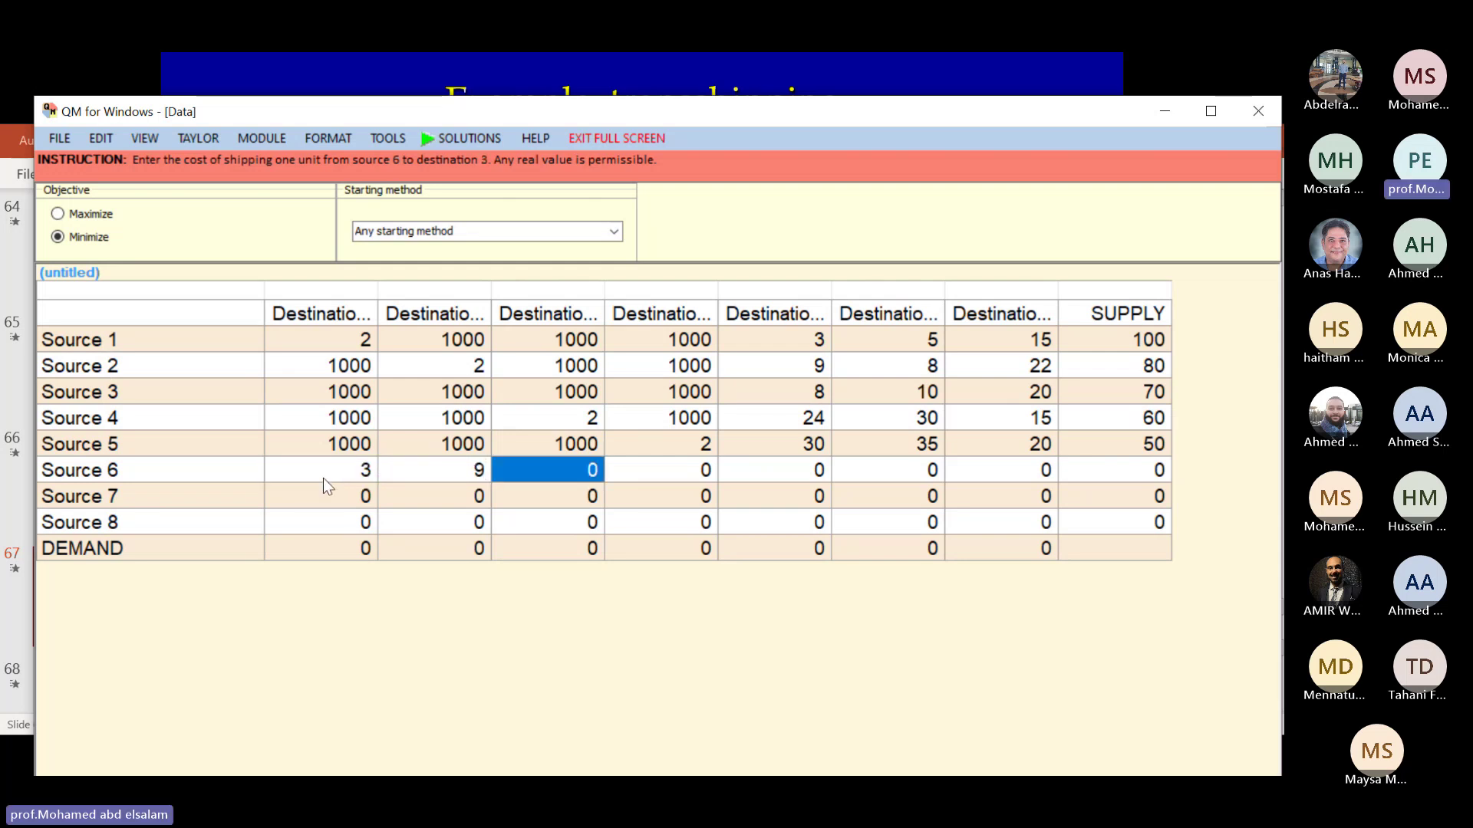
text(25)
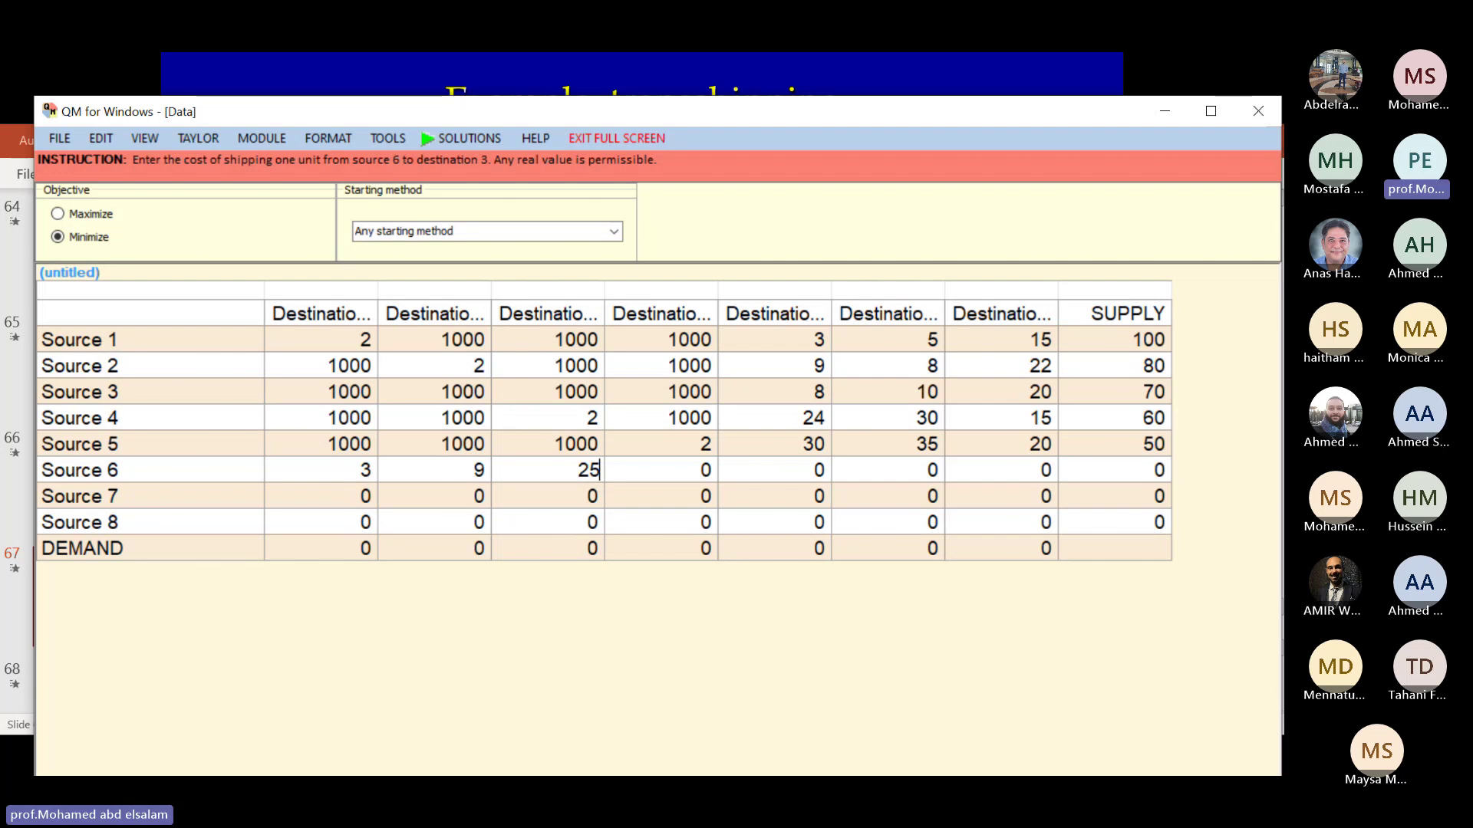
key(BackSpace)
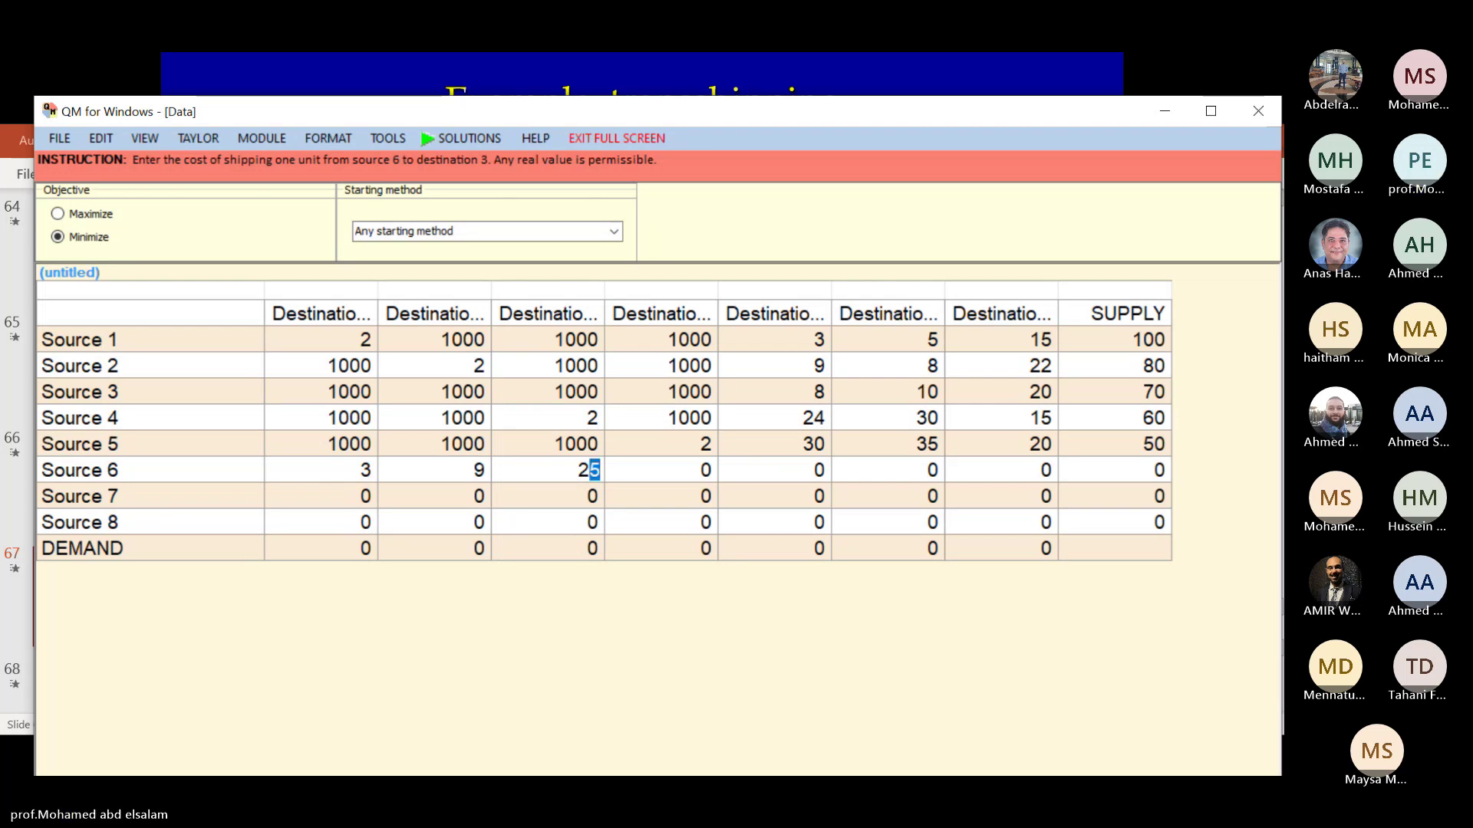
text(4)
key(Return)
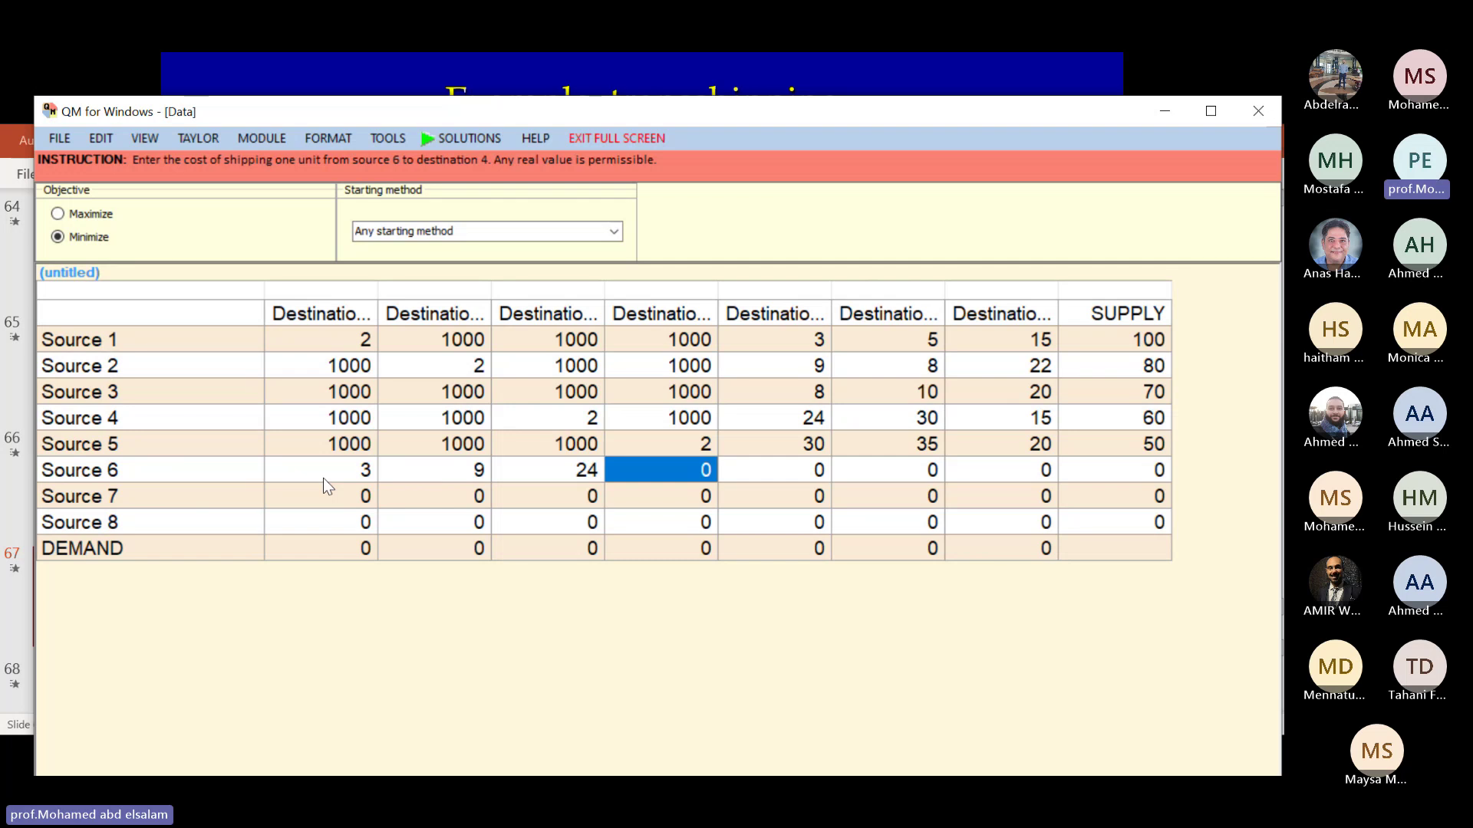
text(30)
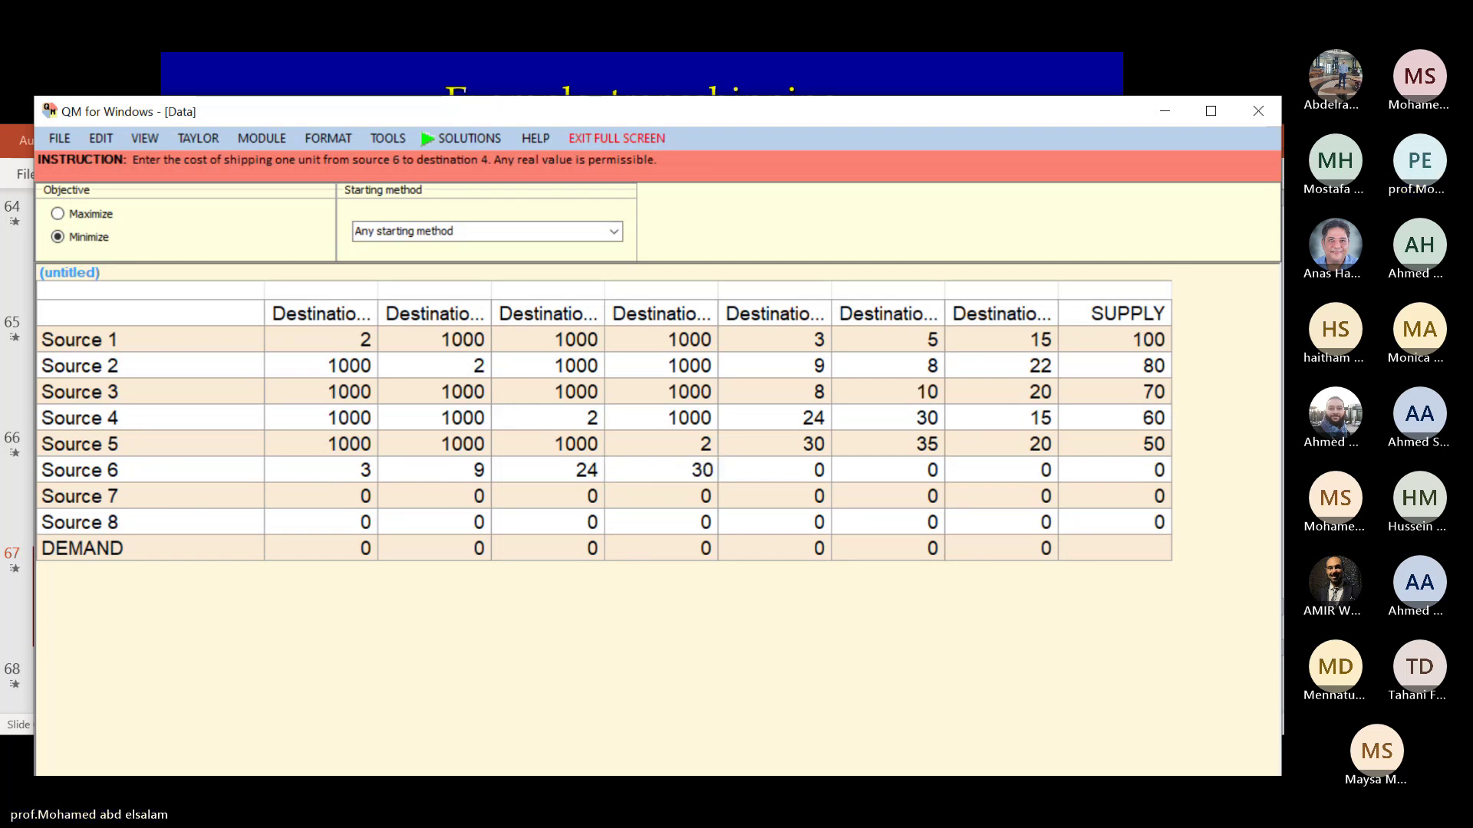
key(Return)
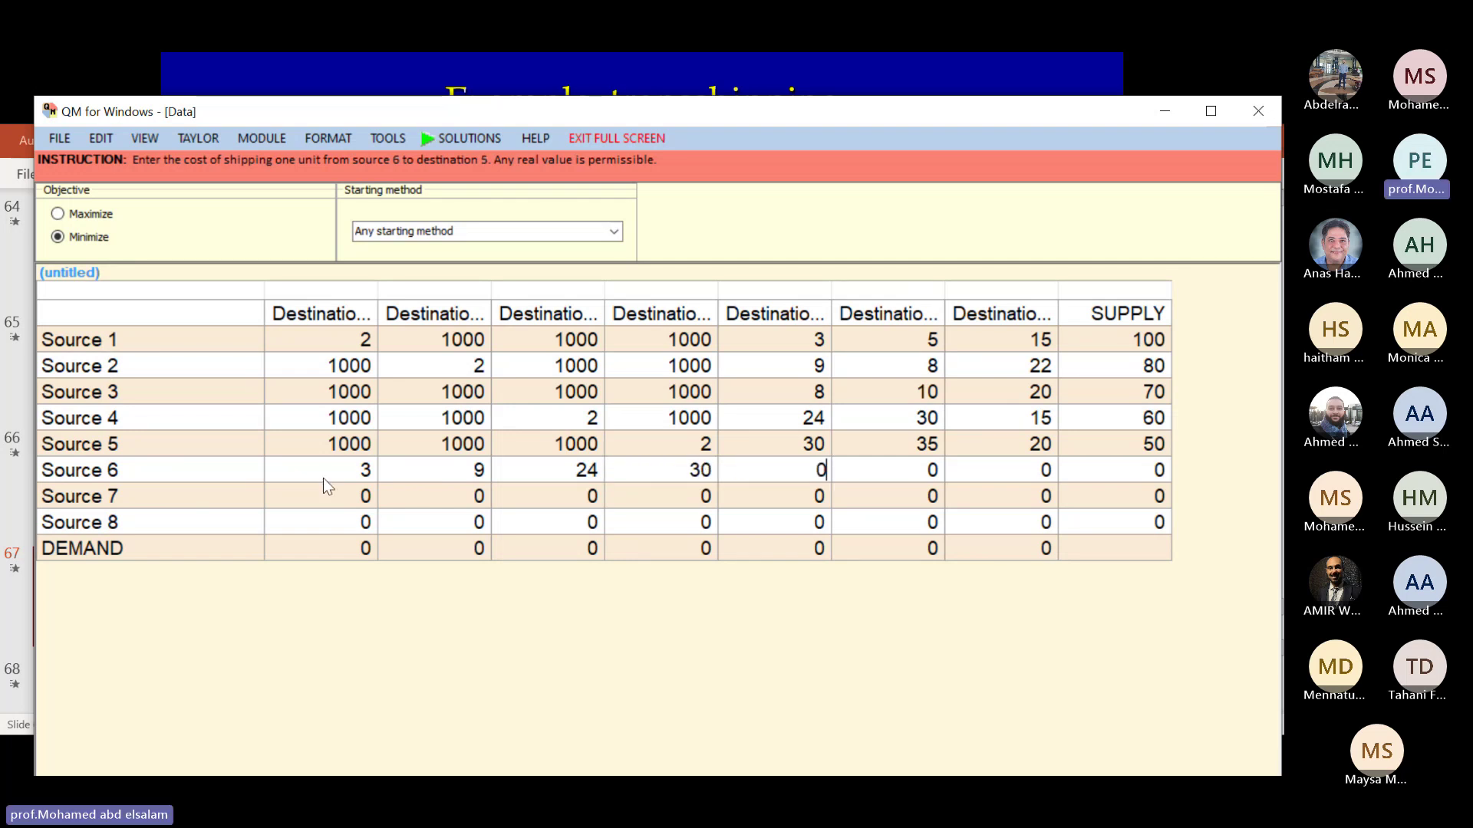
Step: Keep Source 6's cost to Destination 5 at 0, set Destinations 6 and 7 to 1000 each, and enter its supply as 360
key(Return)
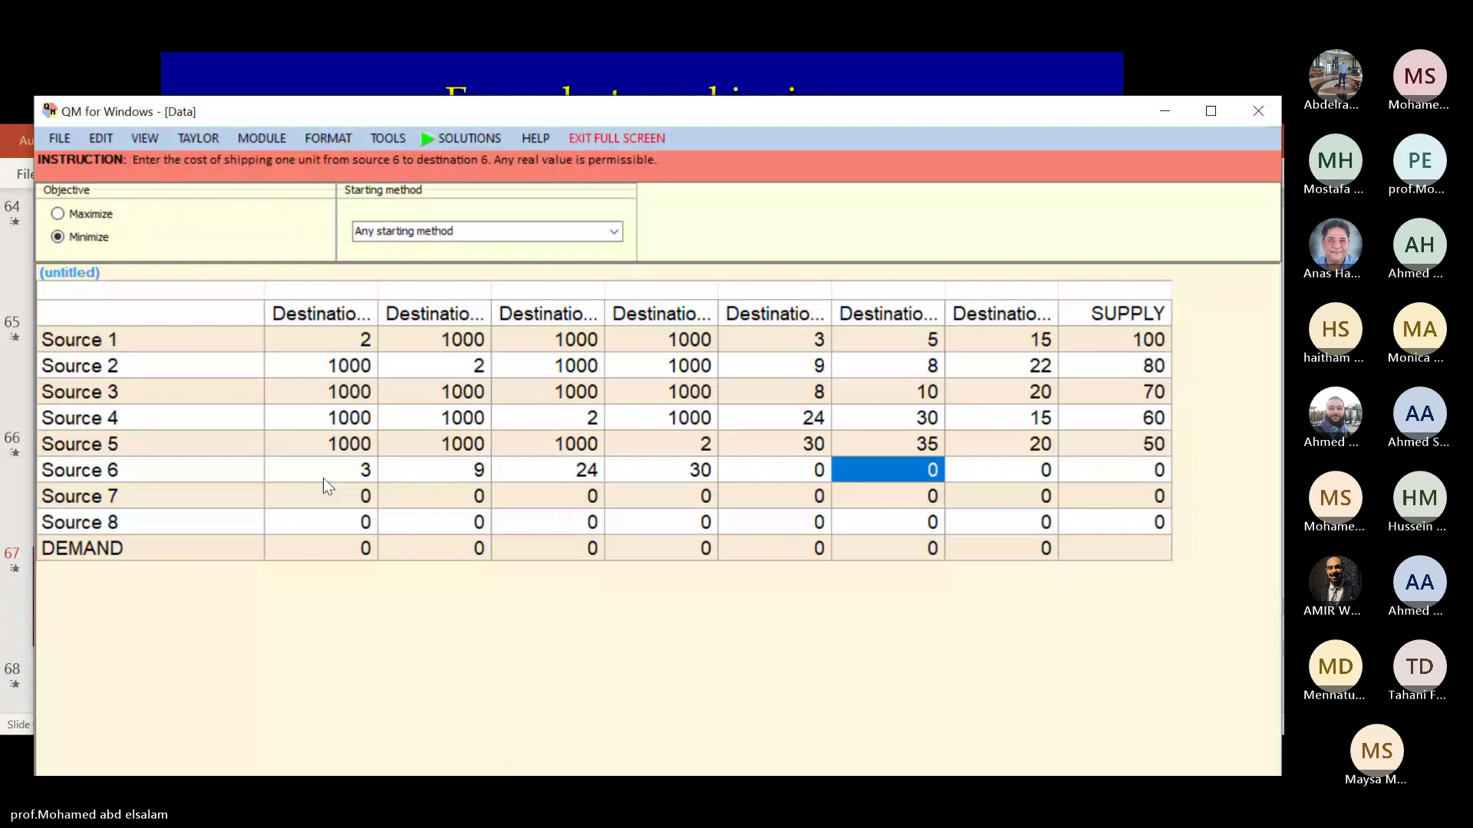
text(1)
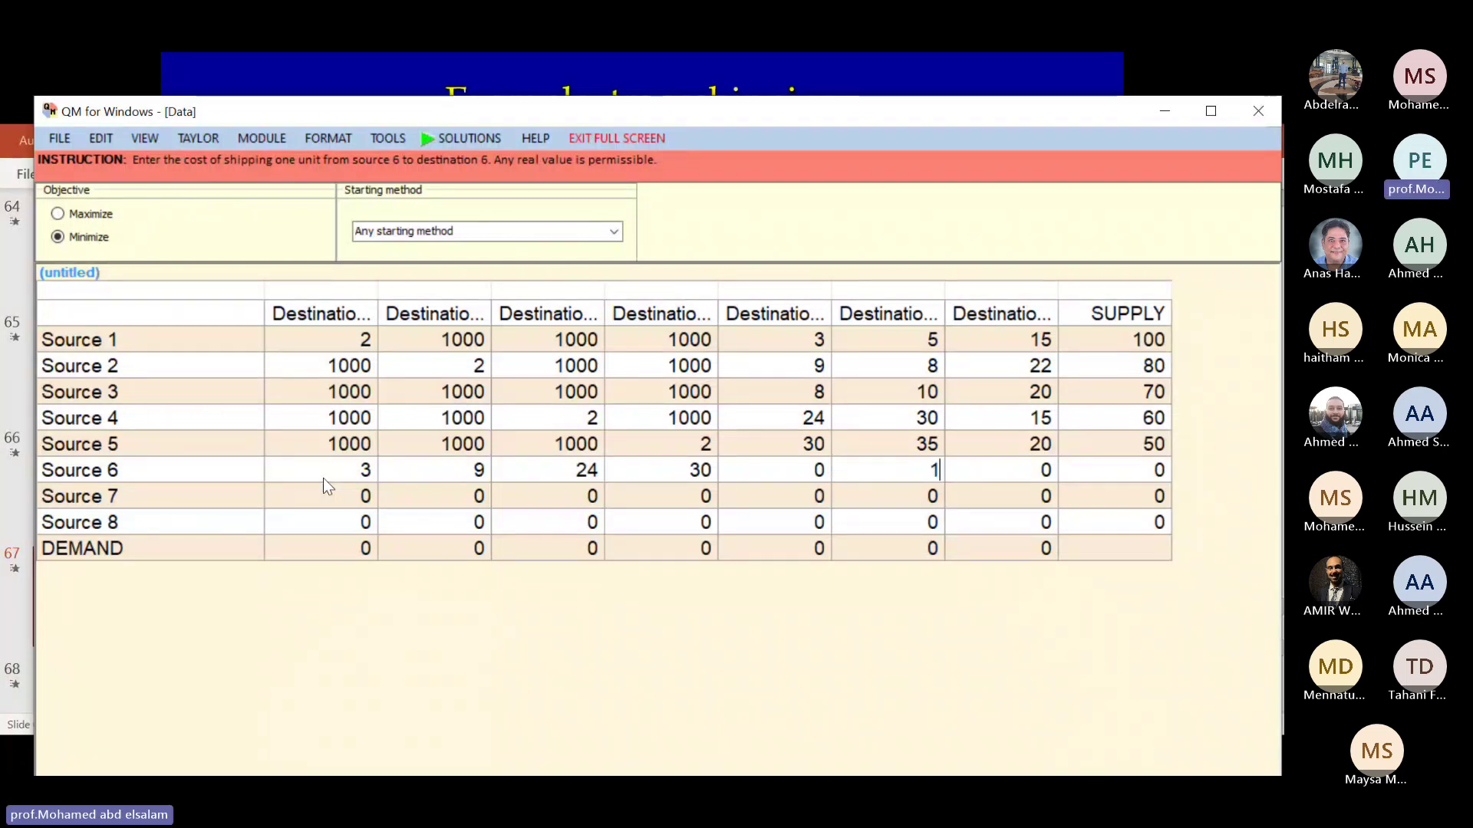
text(000)
key(Return)
text(10)
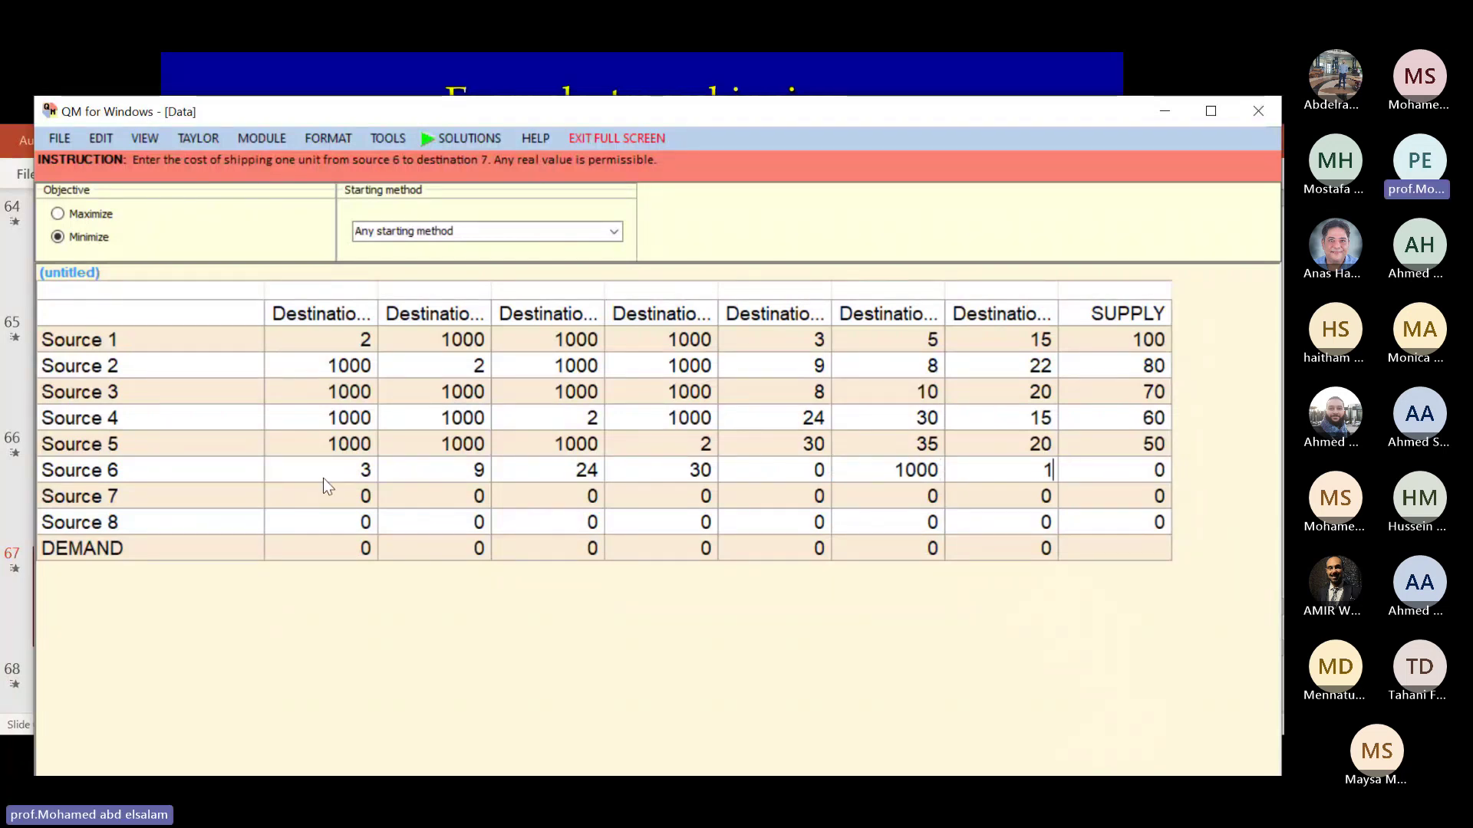
text(00)
key(Return)
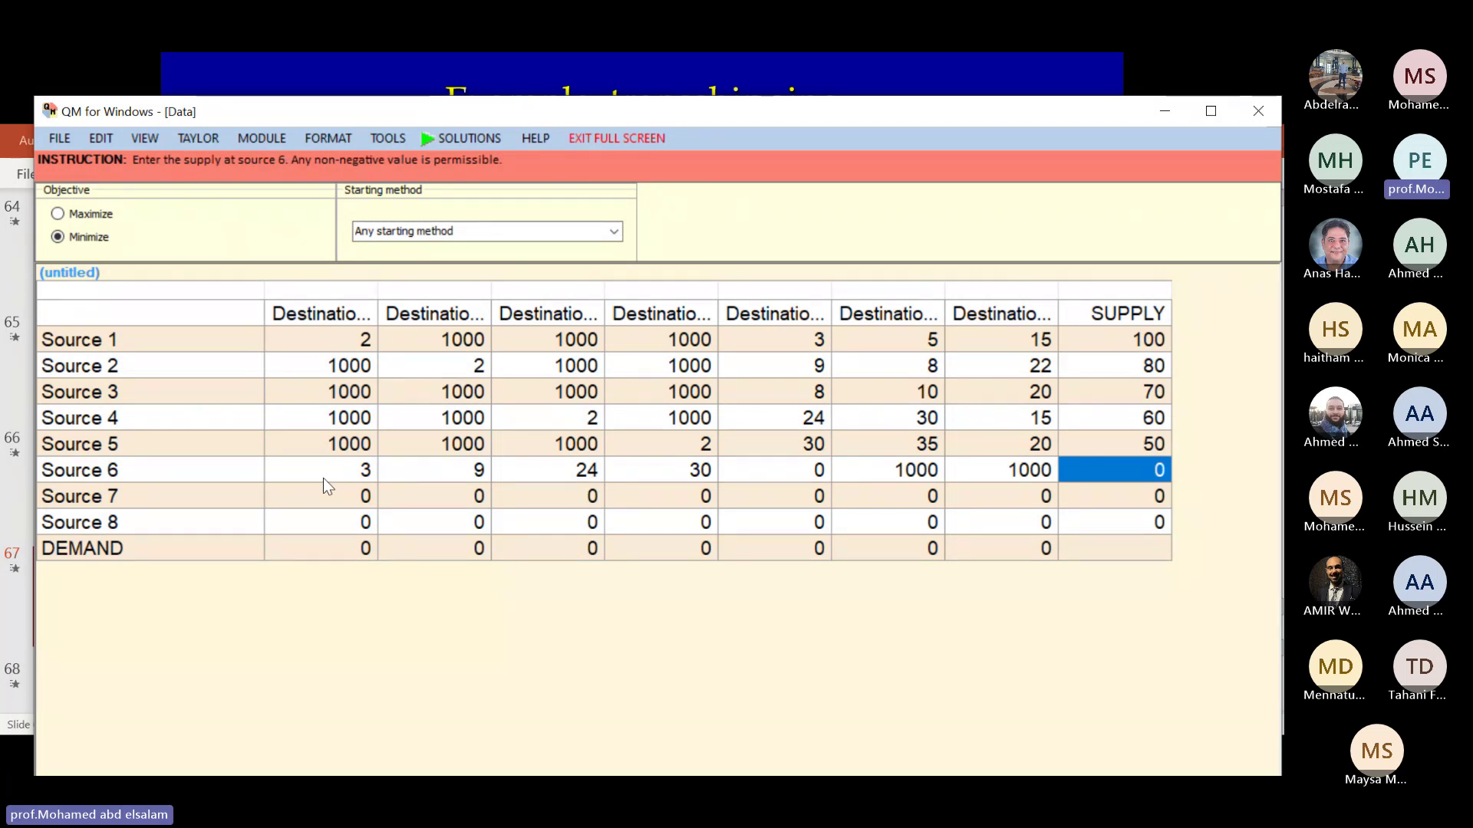
text(36)
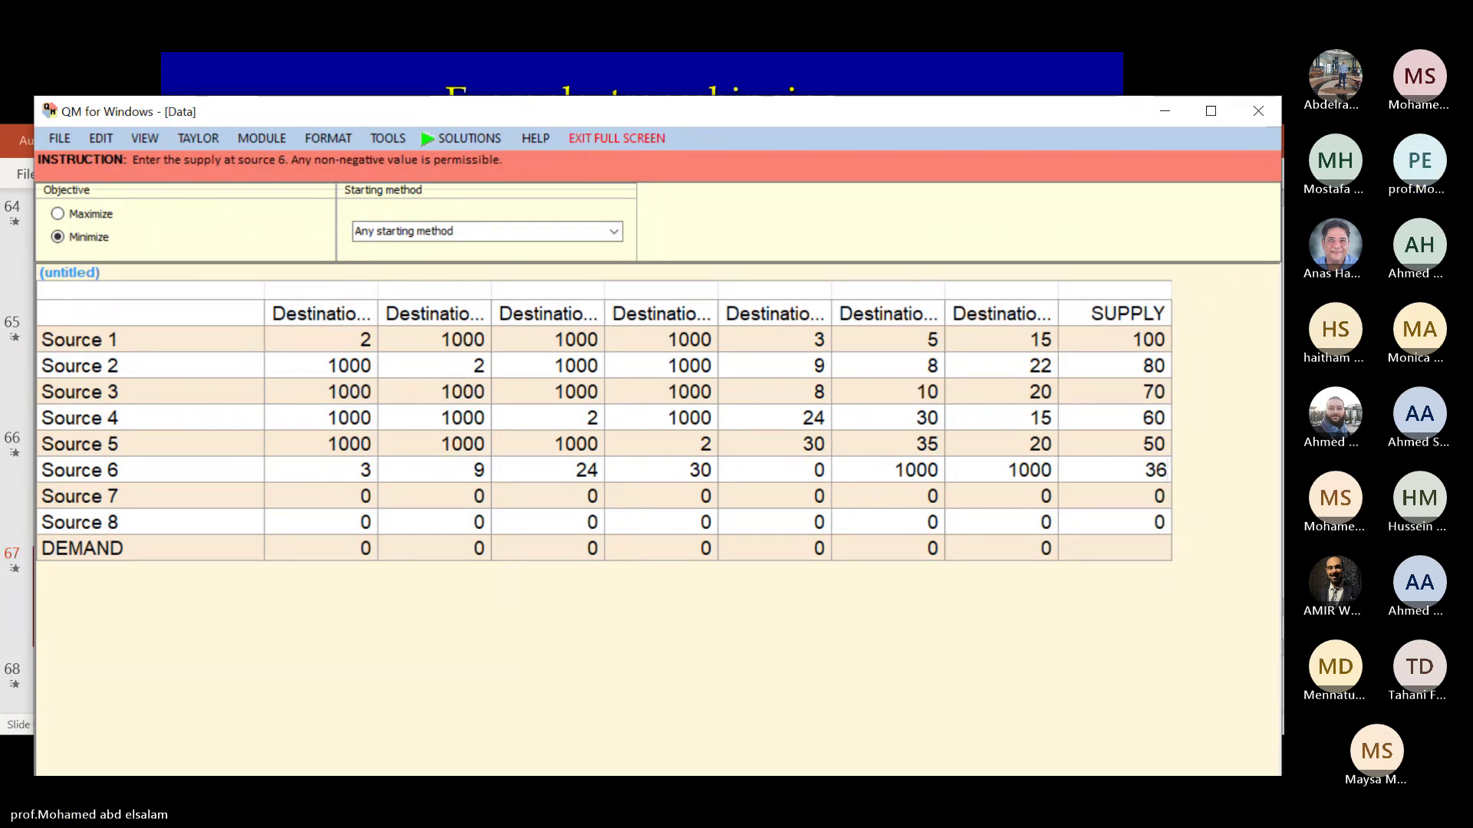
text(0)
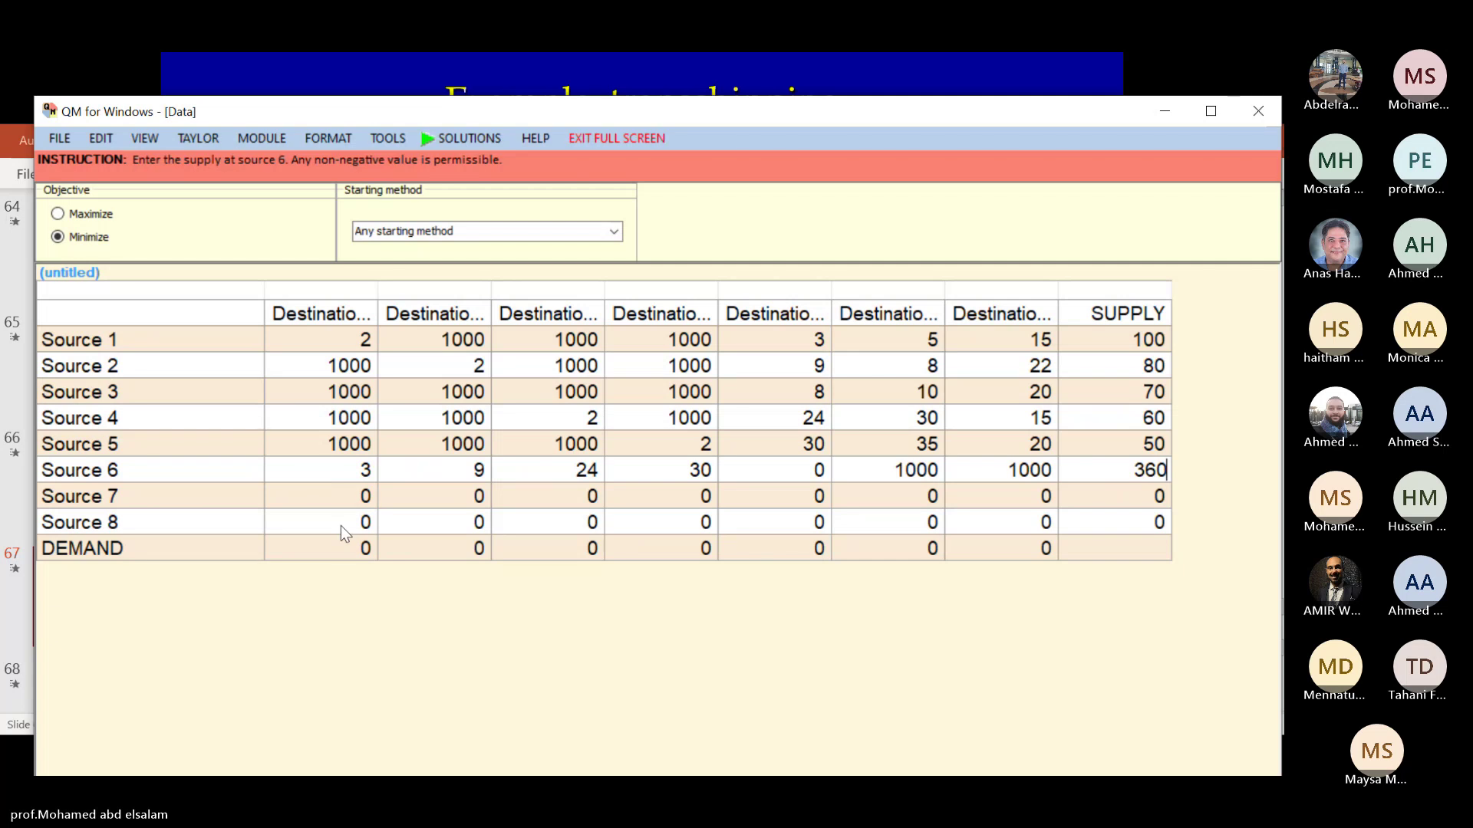
click(364, 499)
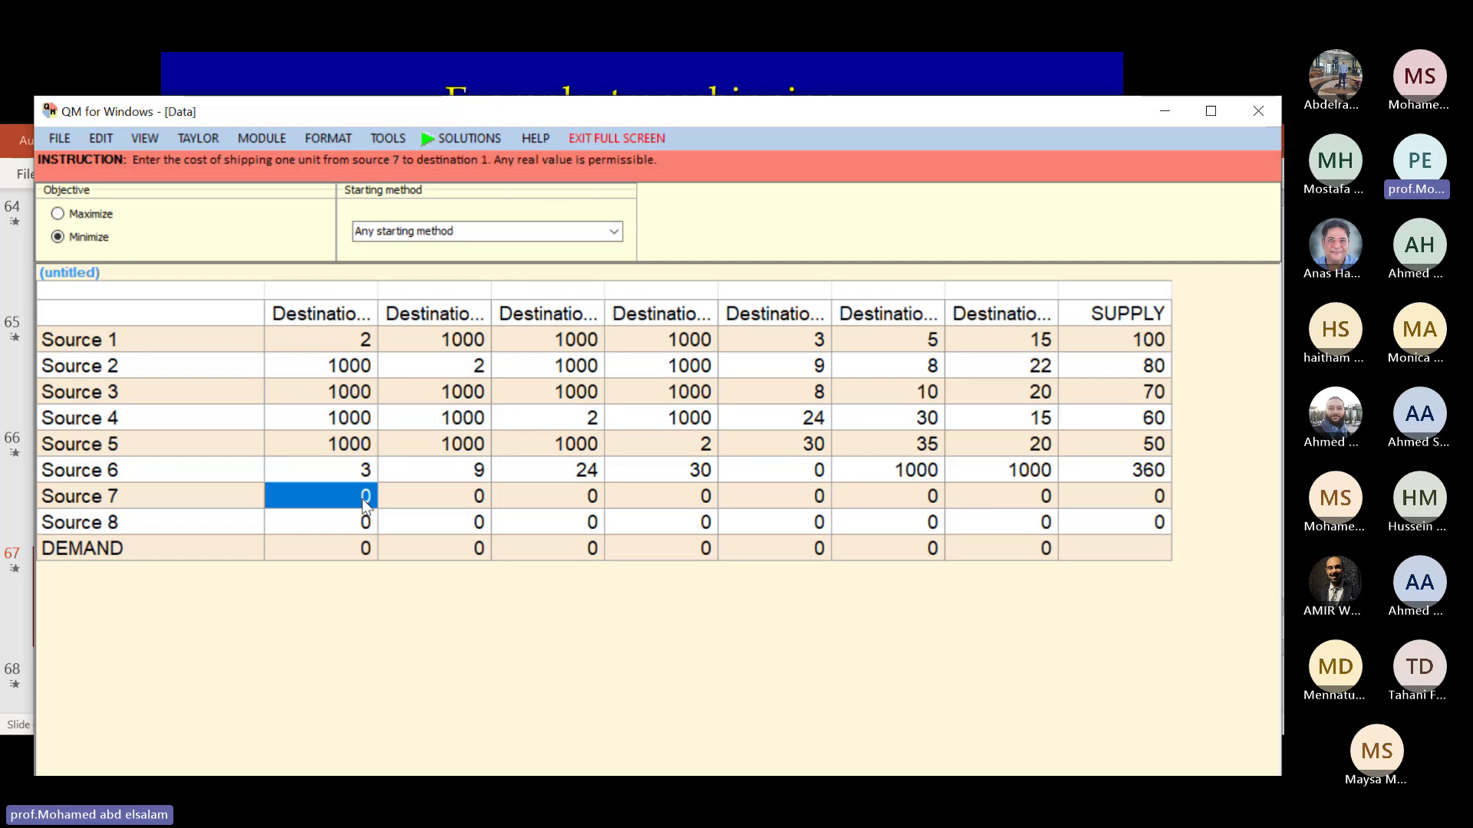
Step: Enter Source 7's shipping costs to Destinations 1 through 4 as 3, 8, 30 and 35
text(3)
key(Return)
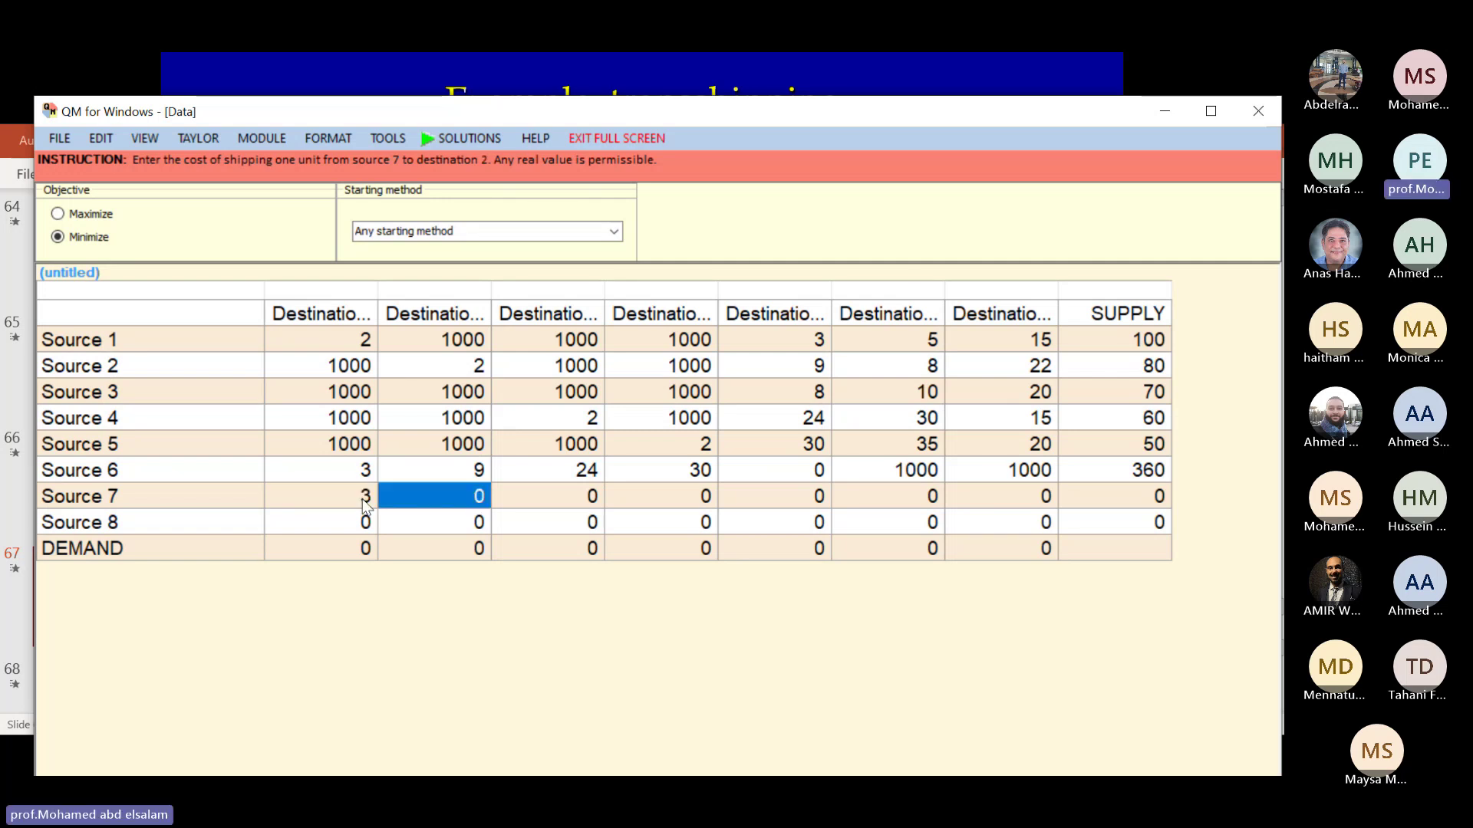
text(8)
key(Return)
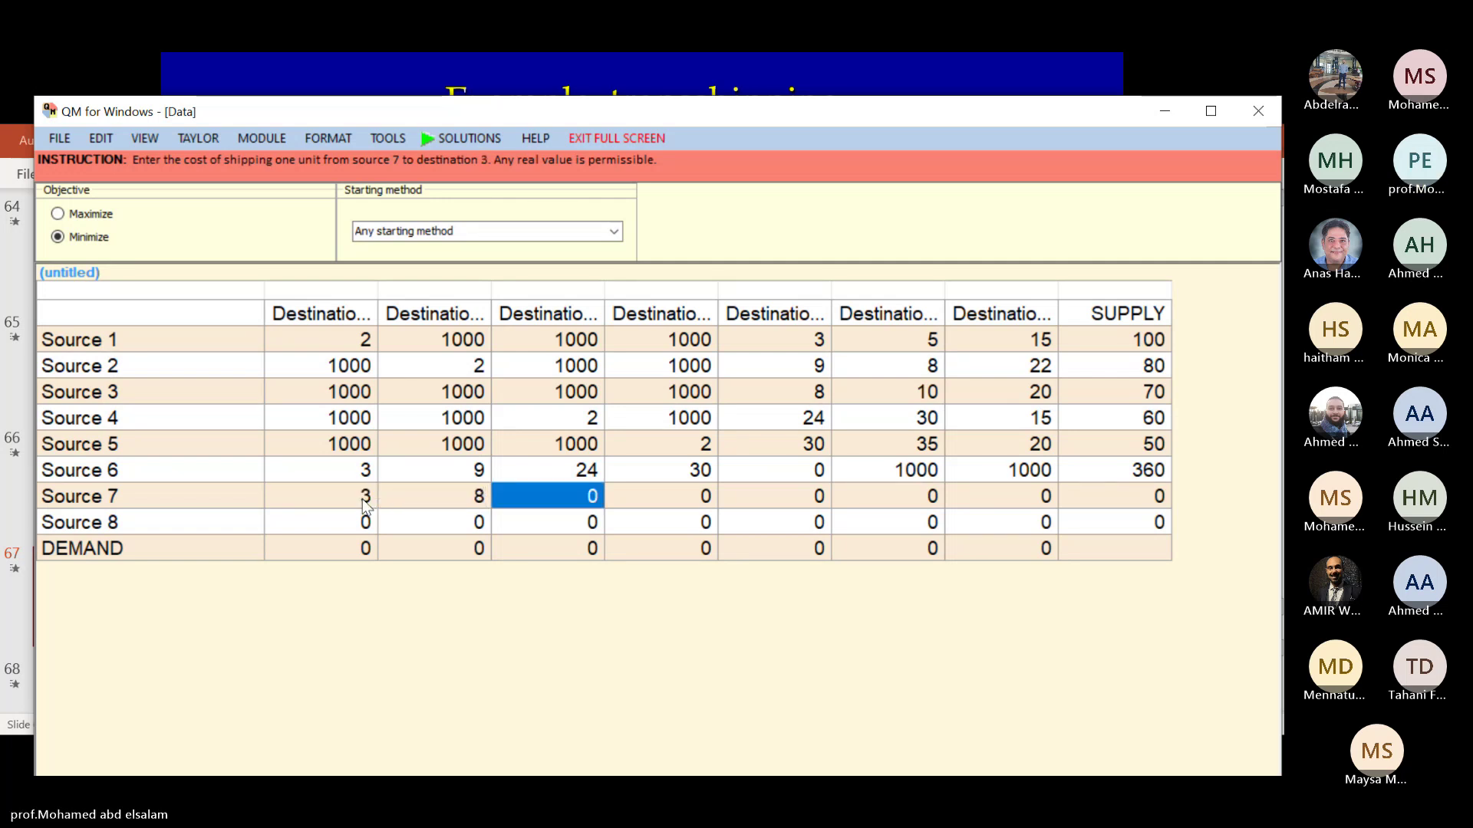
text(30)
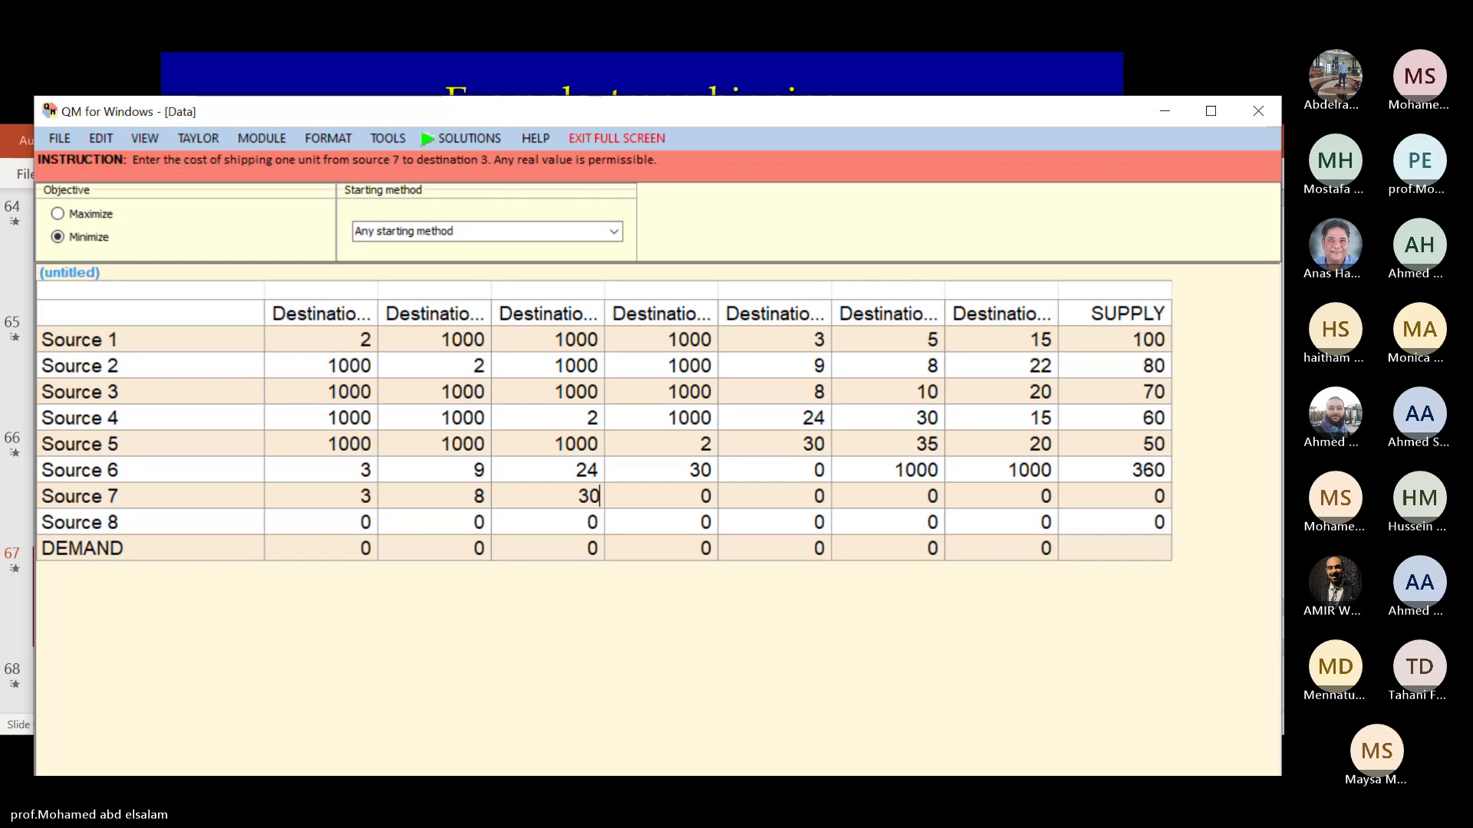
key(Return)
text(35)
key(Return)
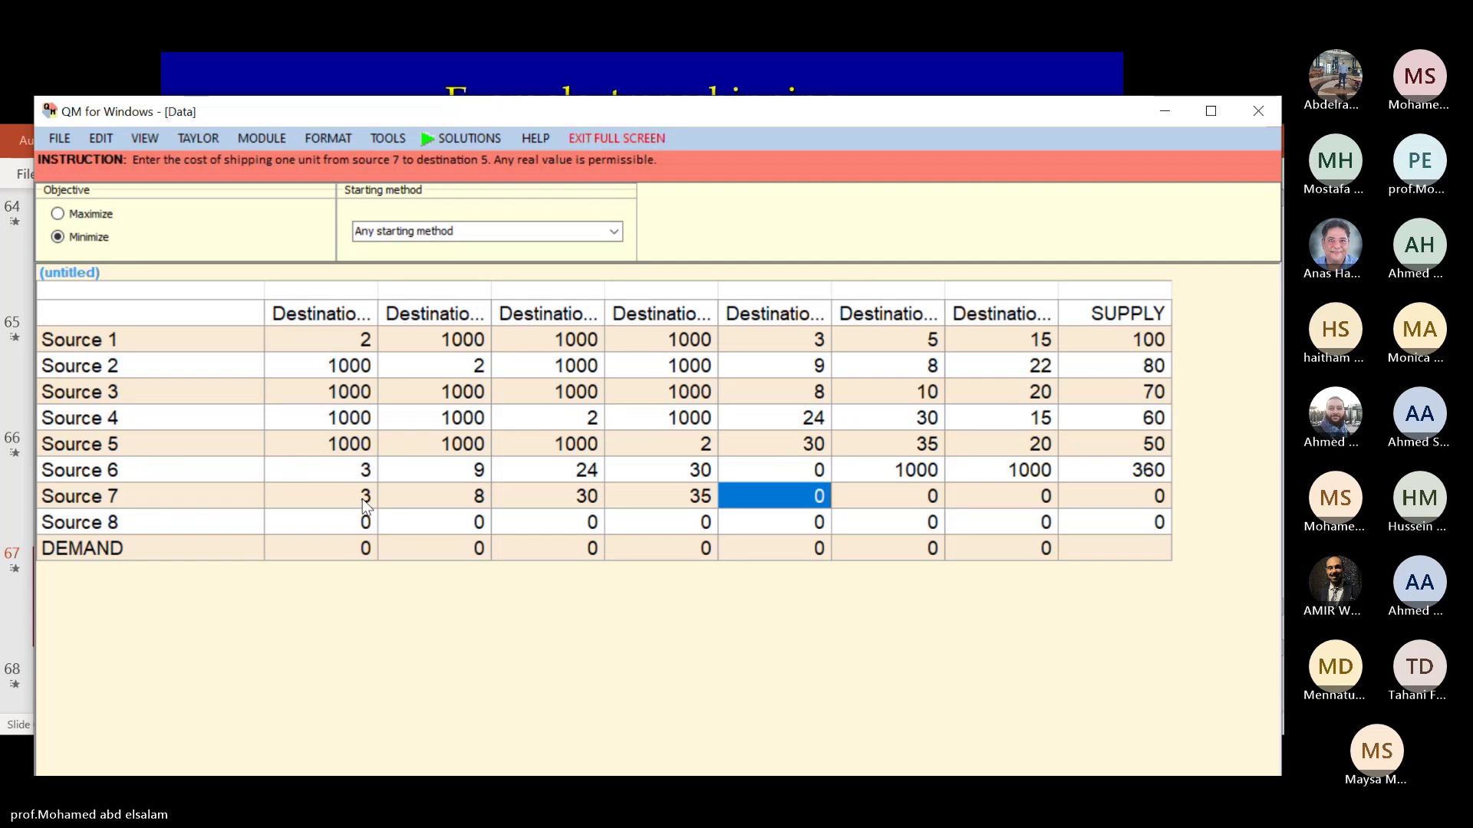
Step: Set Source 7's costs to Destinations 5 and 7 to 1000 each, keep Destination 6 at 0, and enter its supply as 360
text(1000)
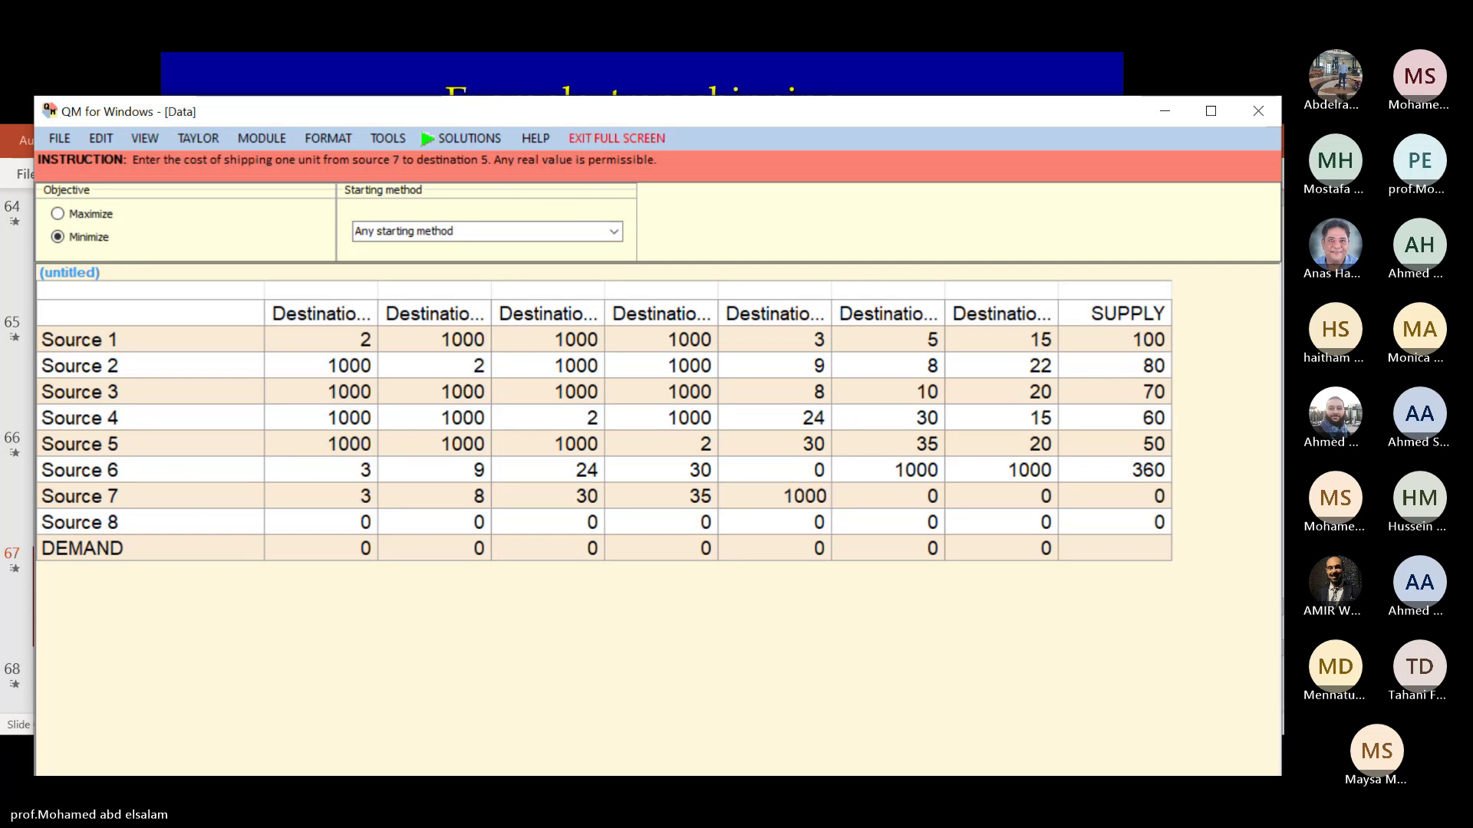
key(Return)
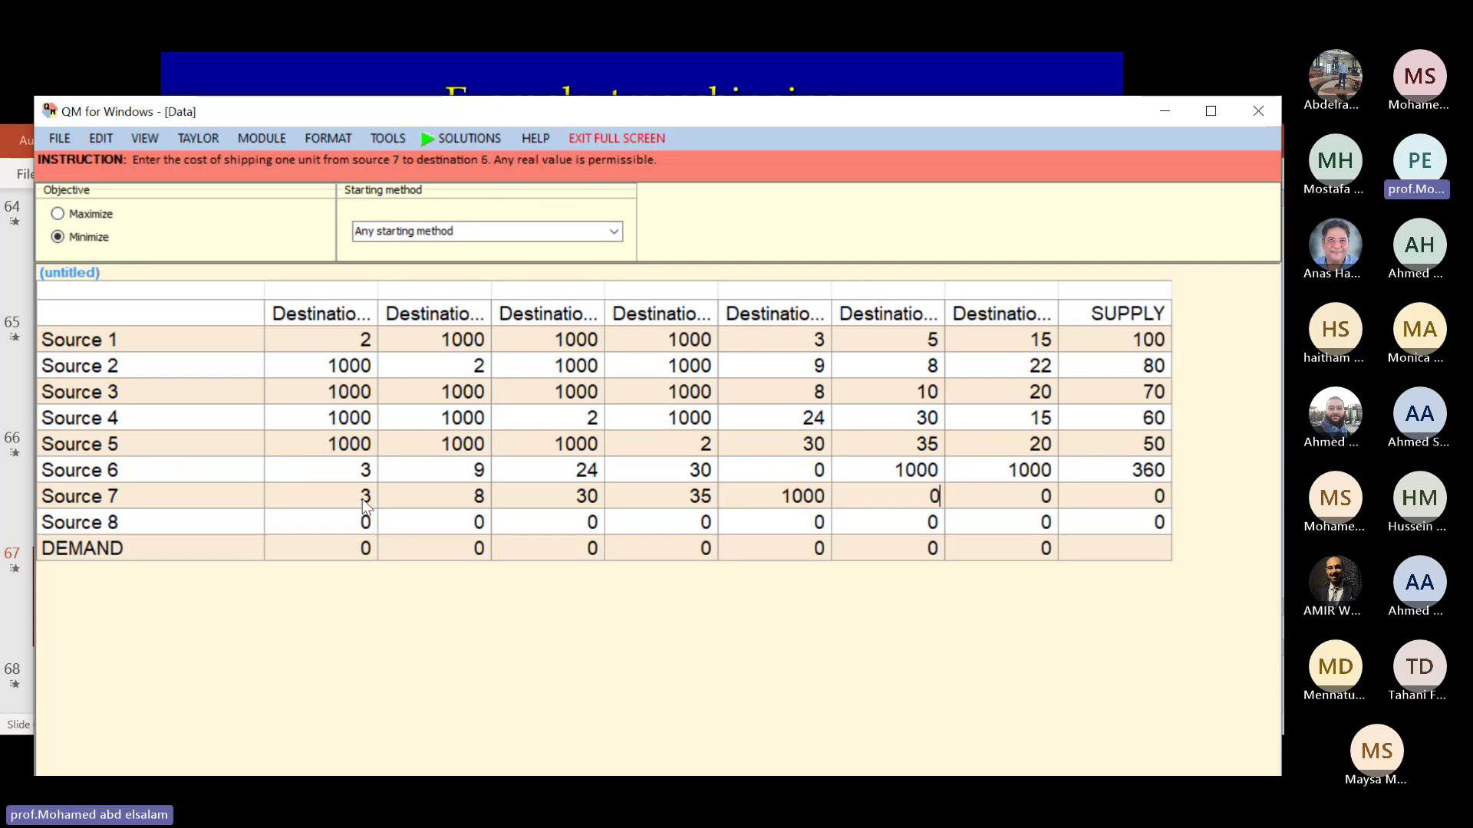
key(Return)
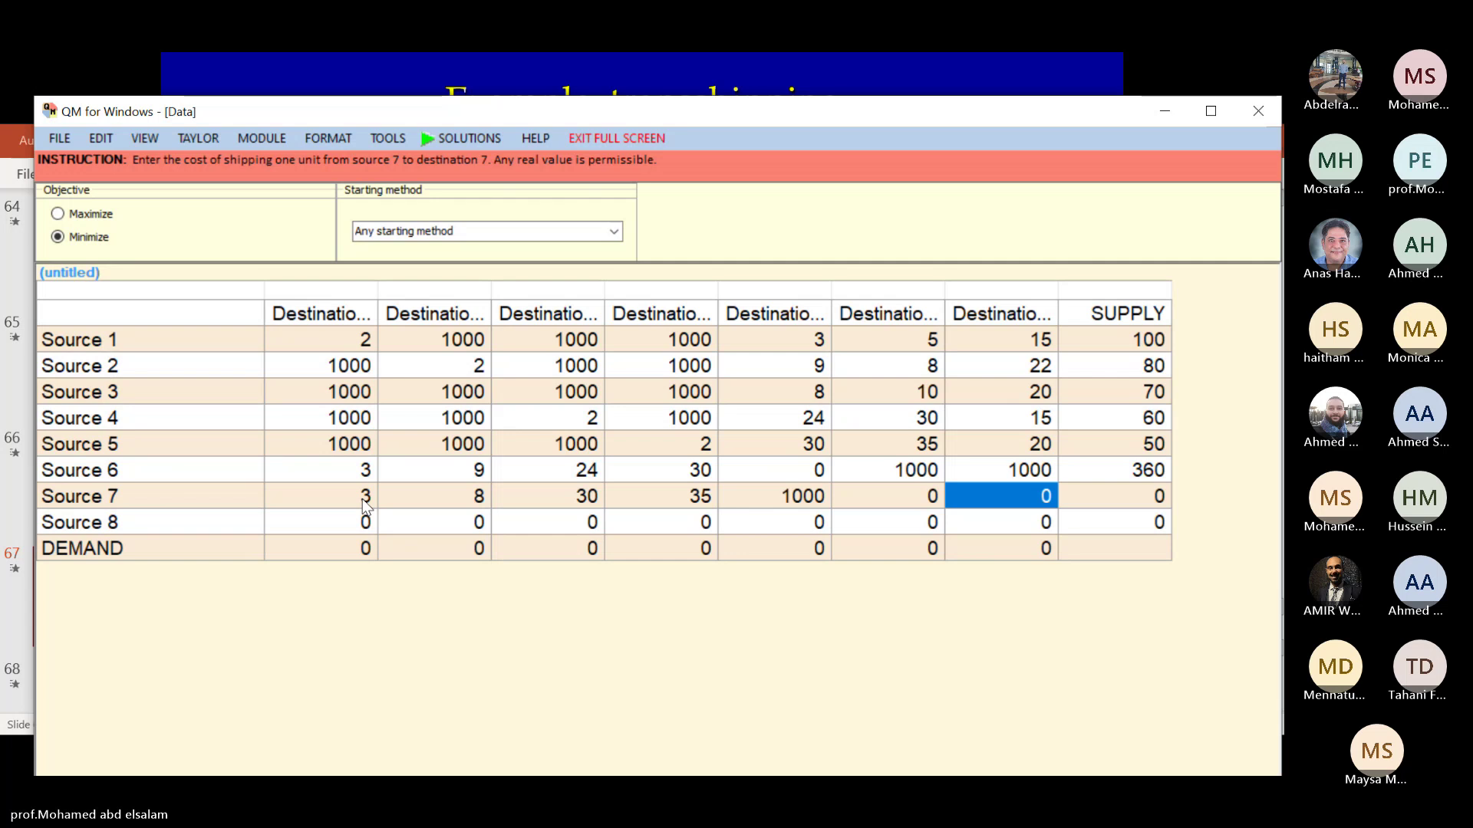
text(1000)
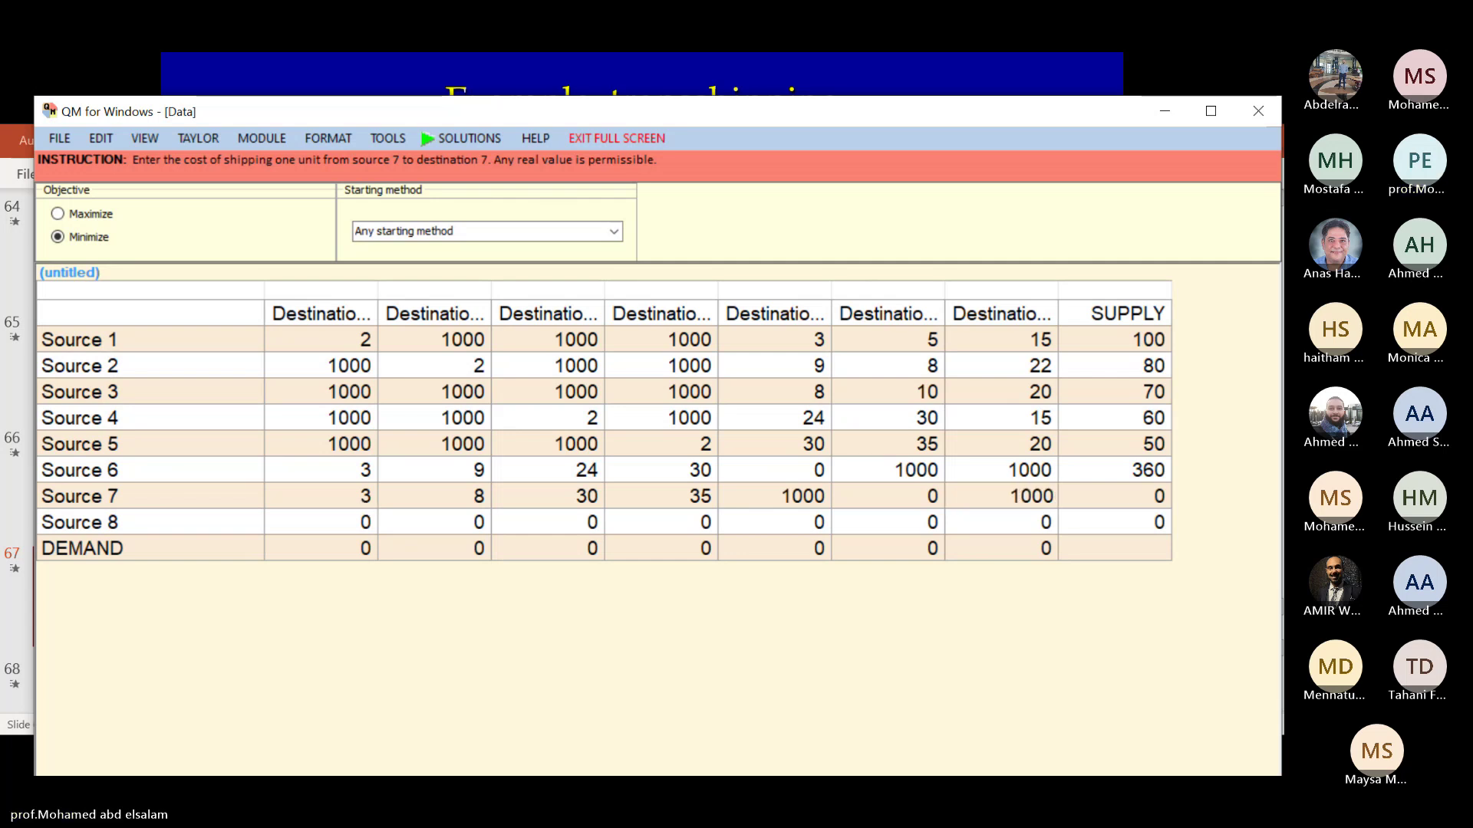
key(Return)
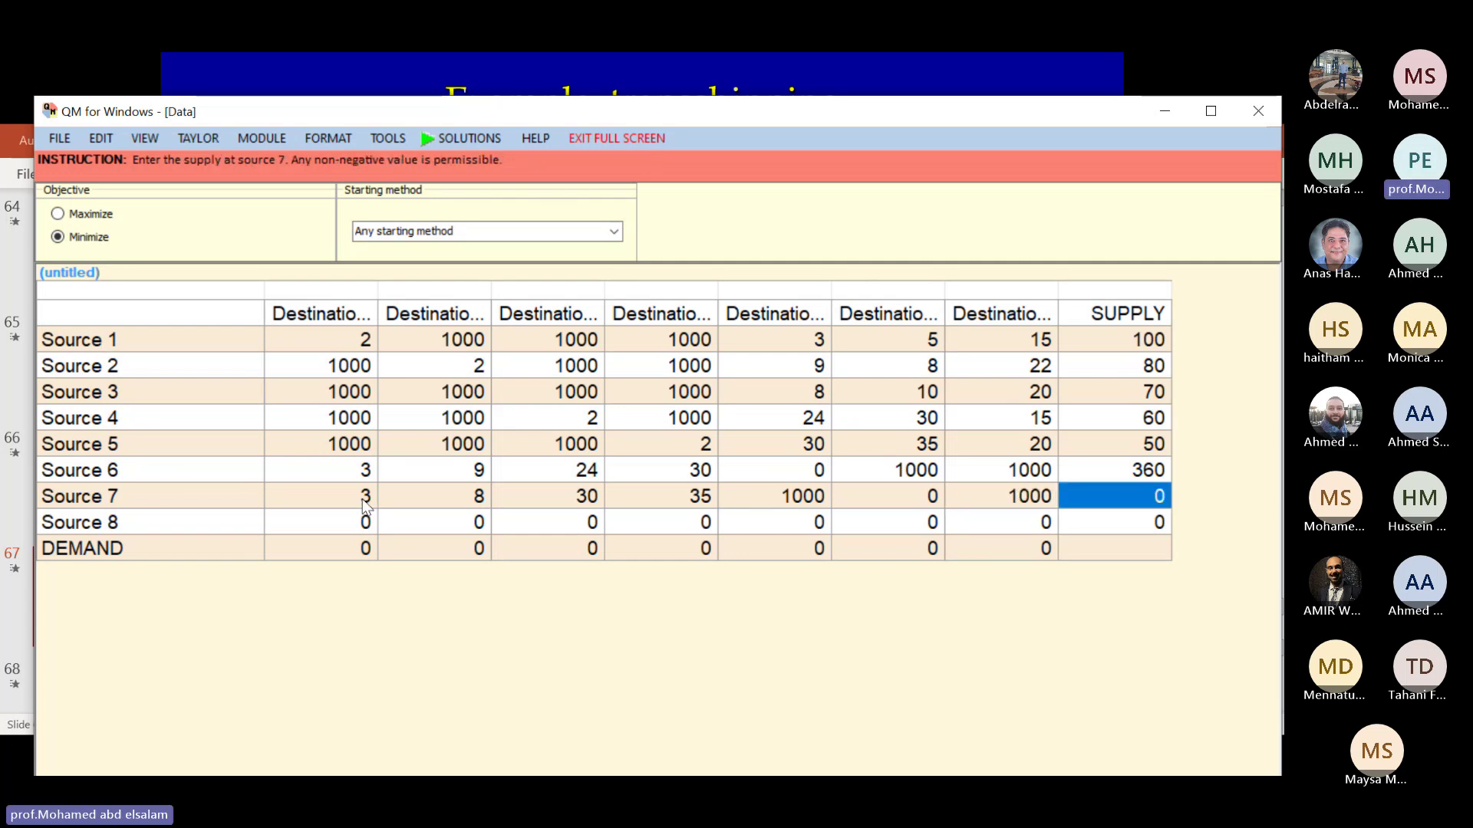
text(360)
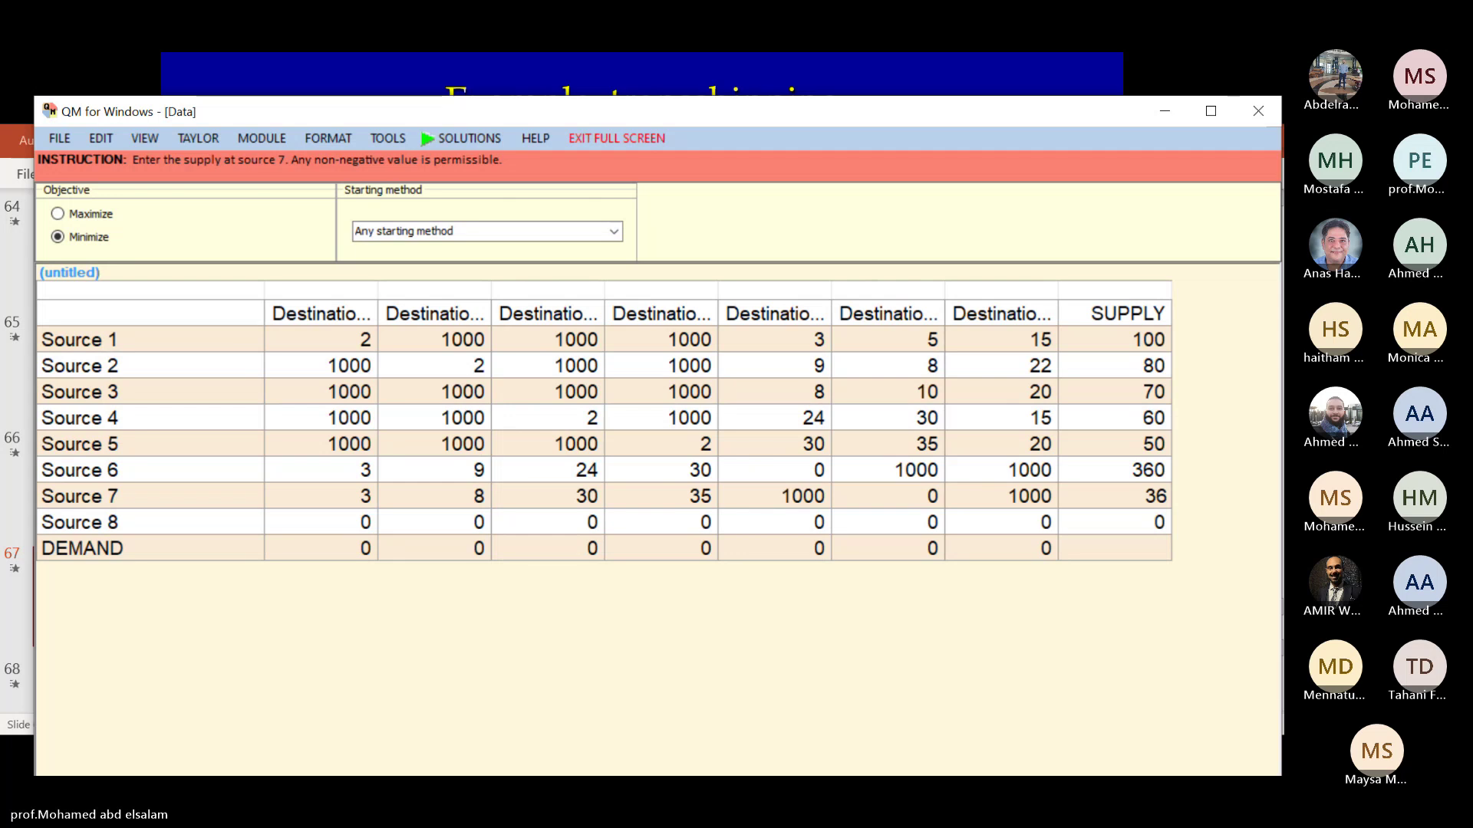
Step: Enter Source 8's shipping costs to Destinations 1 through 4 as 15, 22, 15 and 20
click(315, 520)
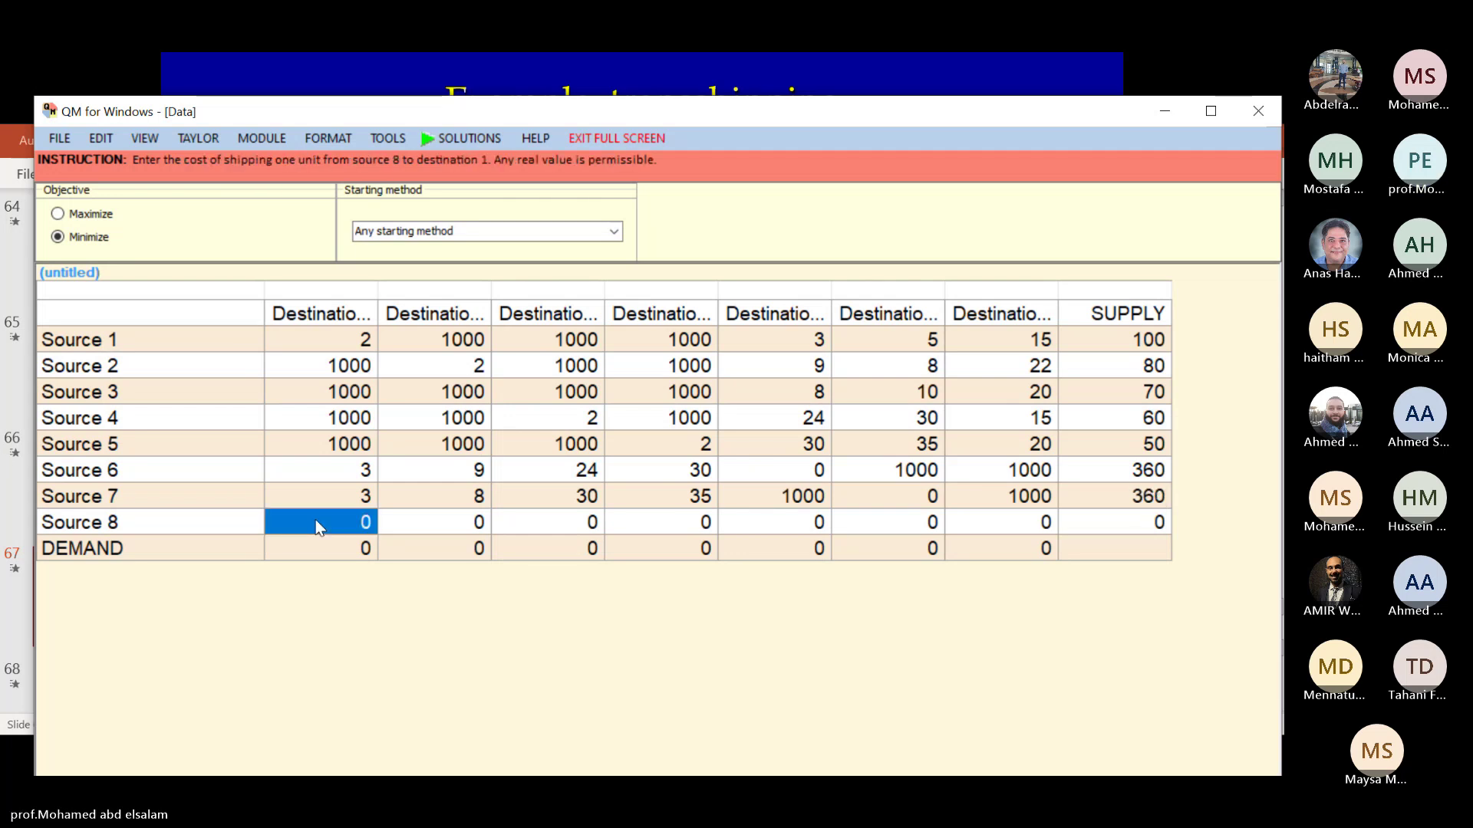
text(1)
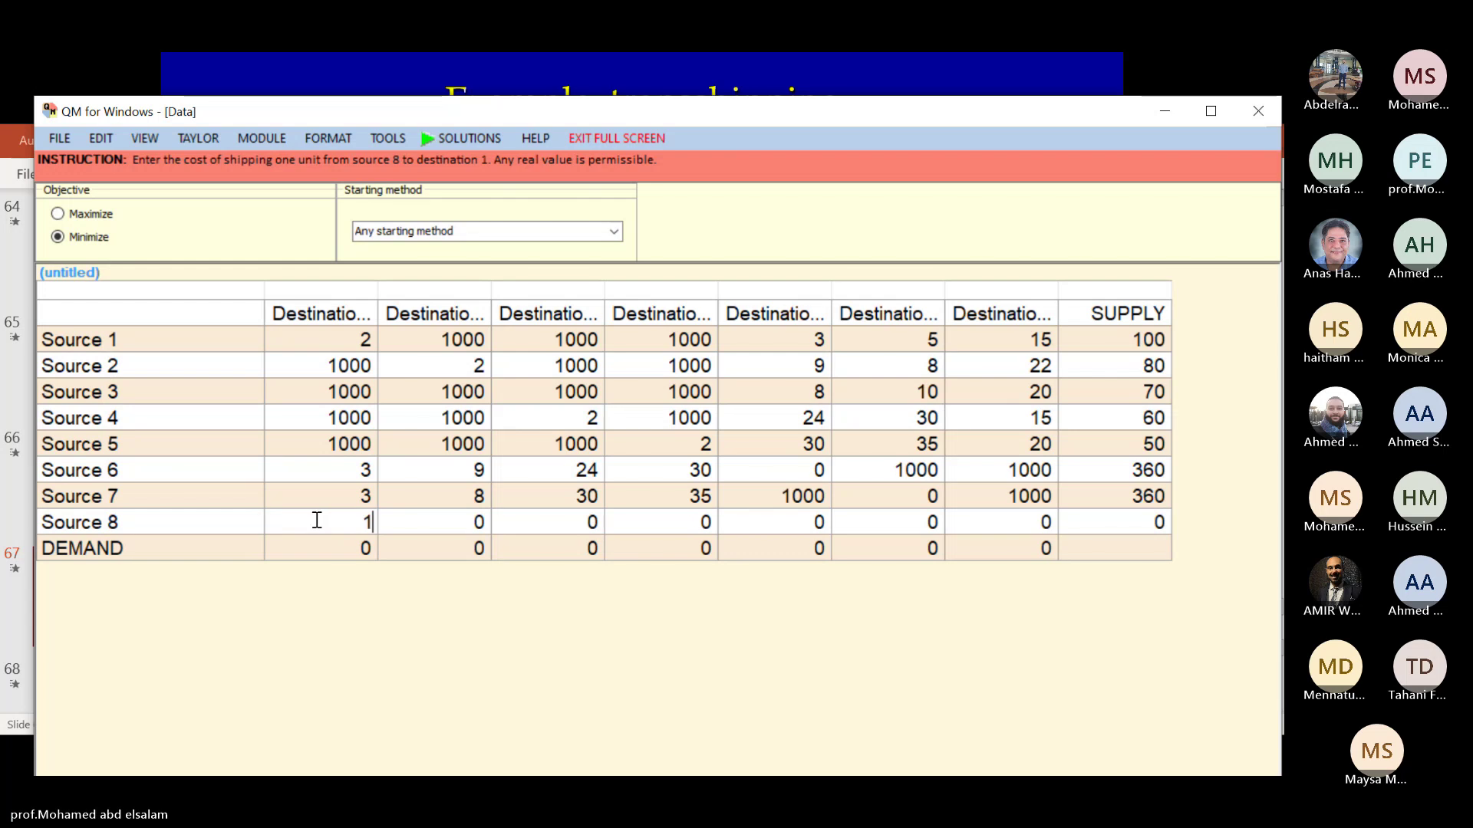
text(5)
key(Tab)
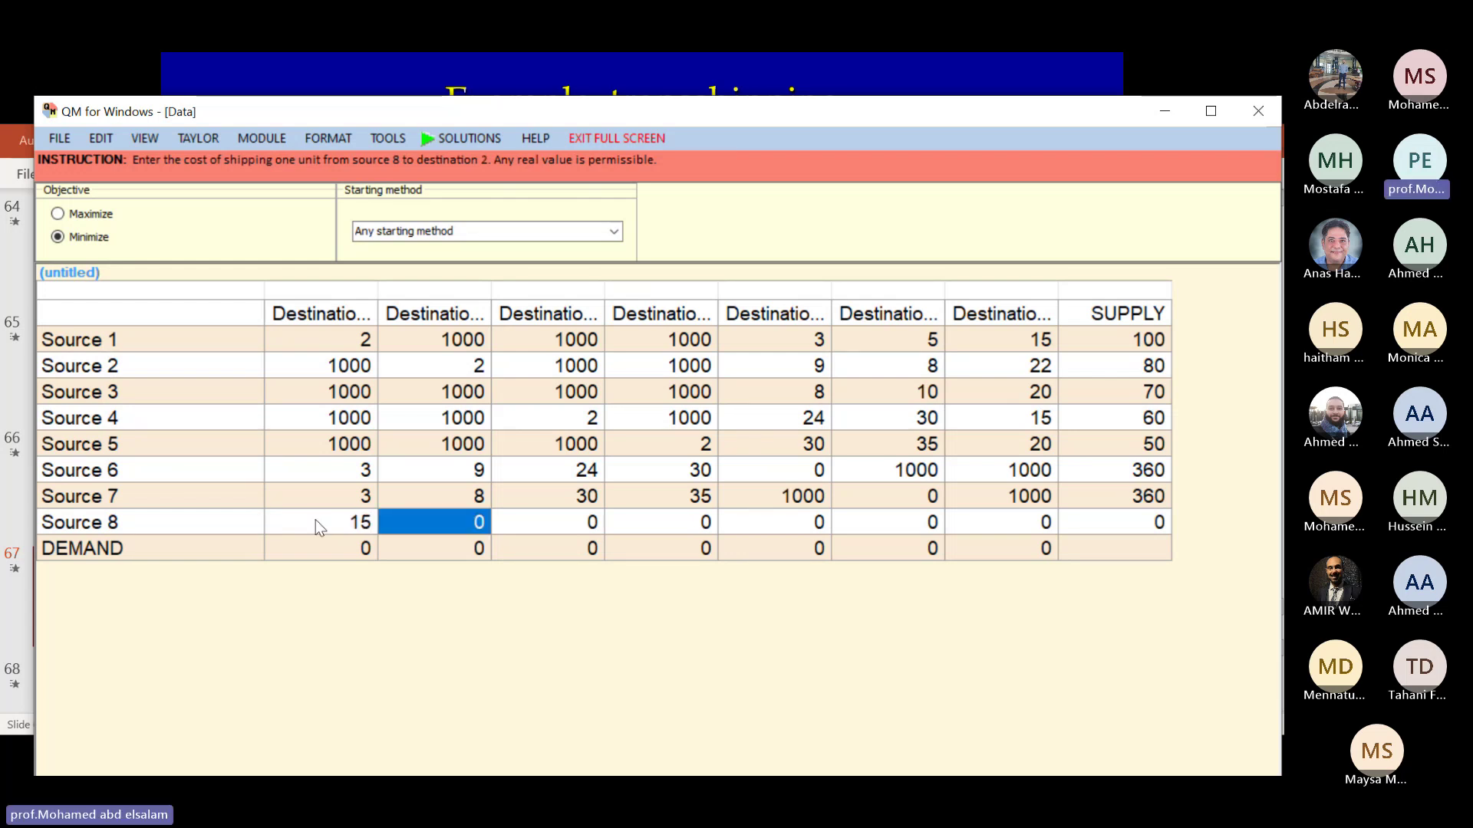
text(22)
key(Tab)
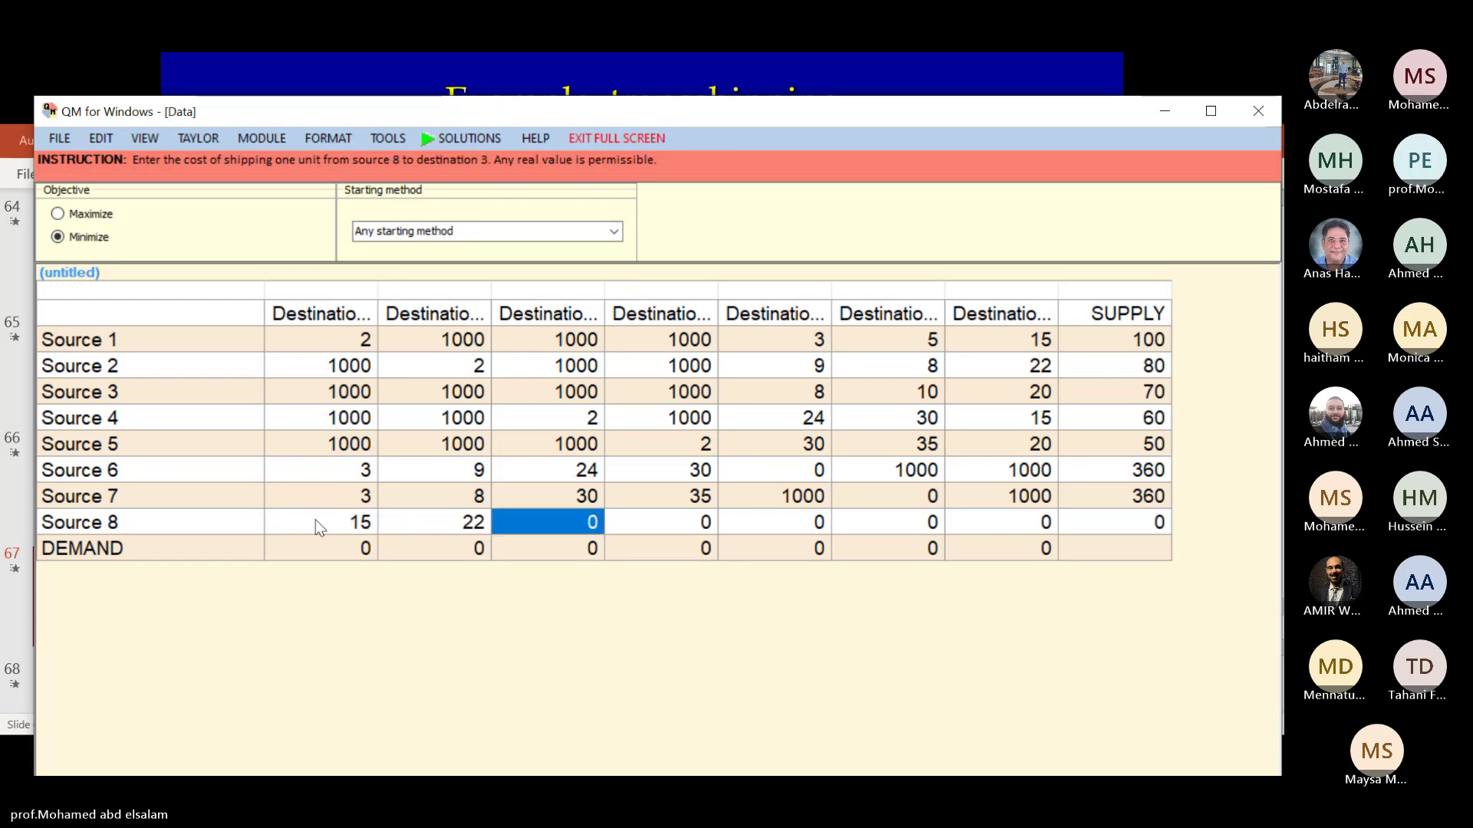
text(1)
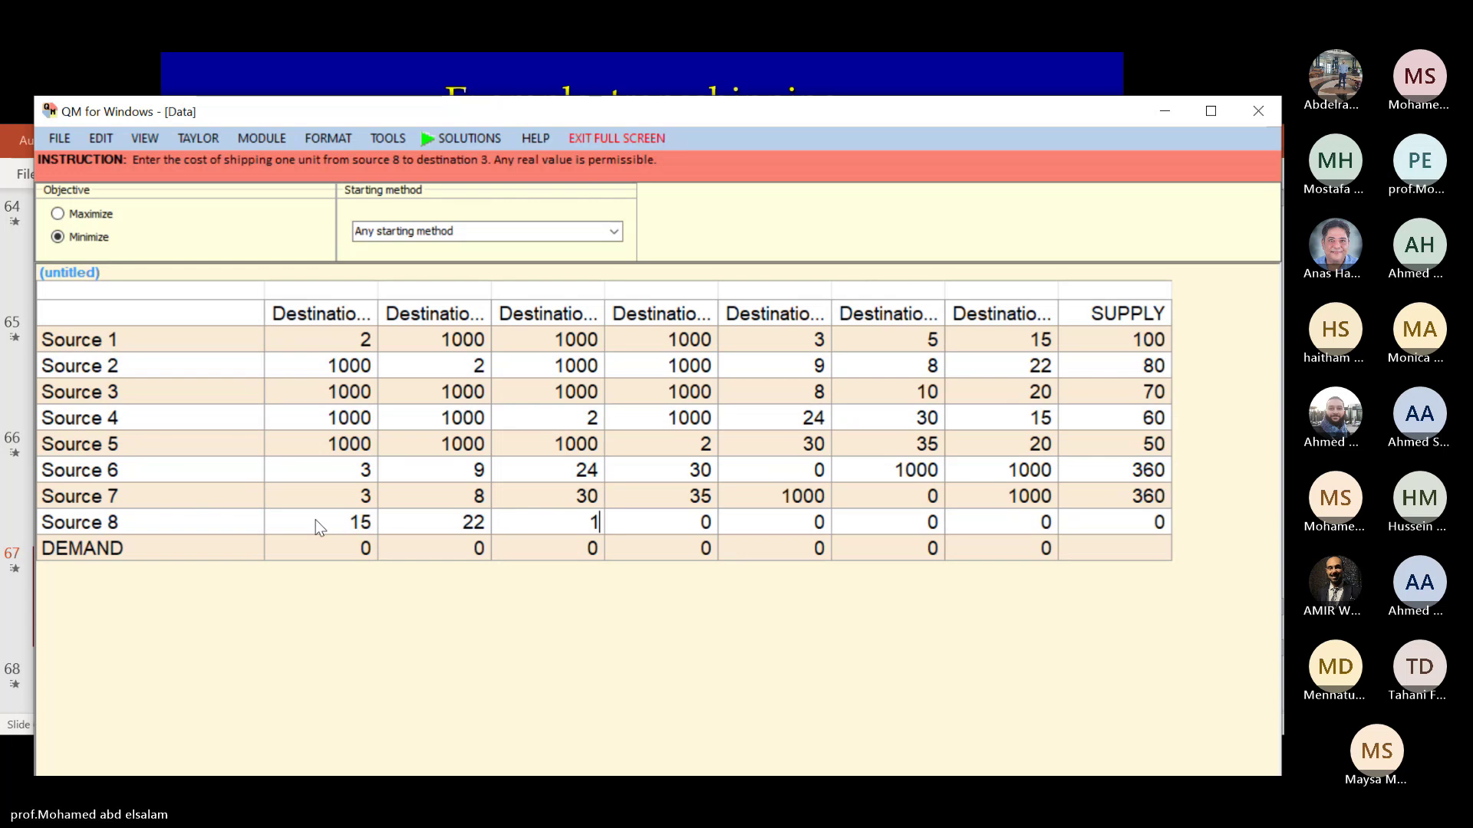
text(5)
key(Tab)
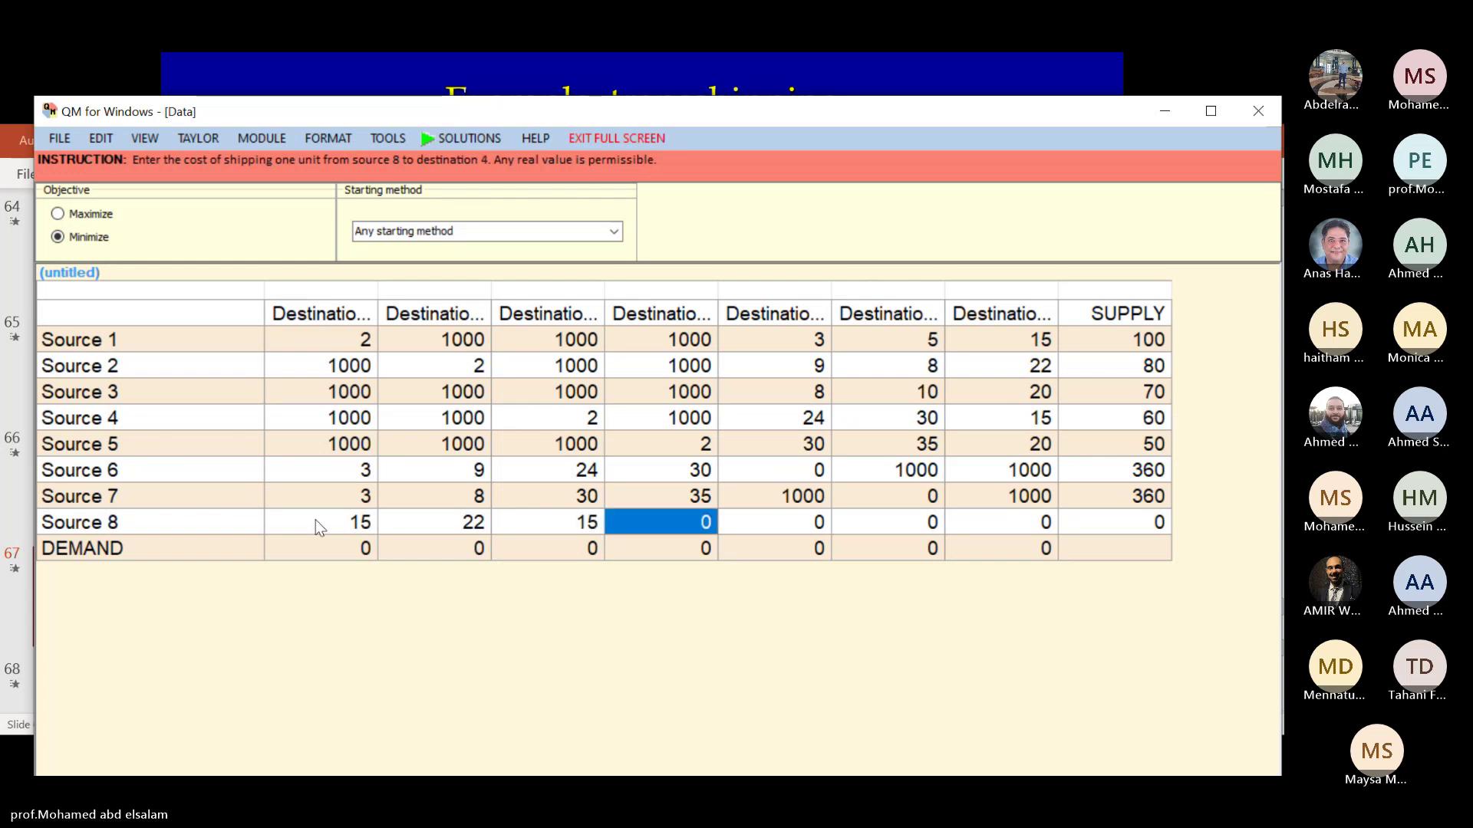
text(20)
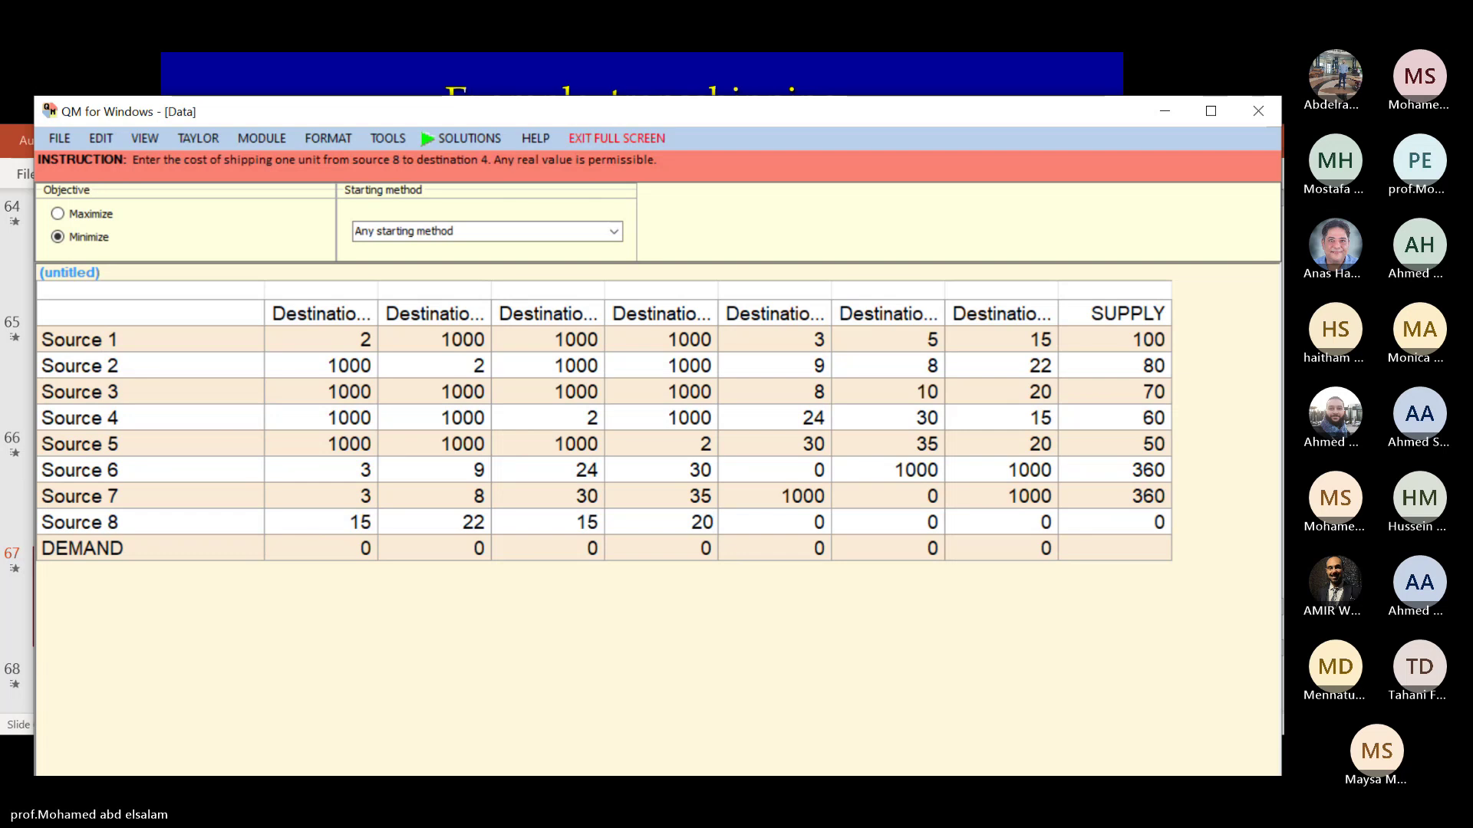
key(Tab)
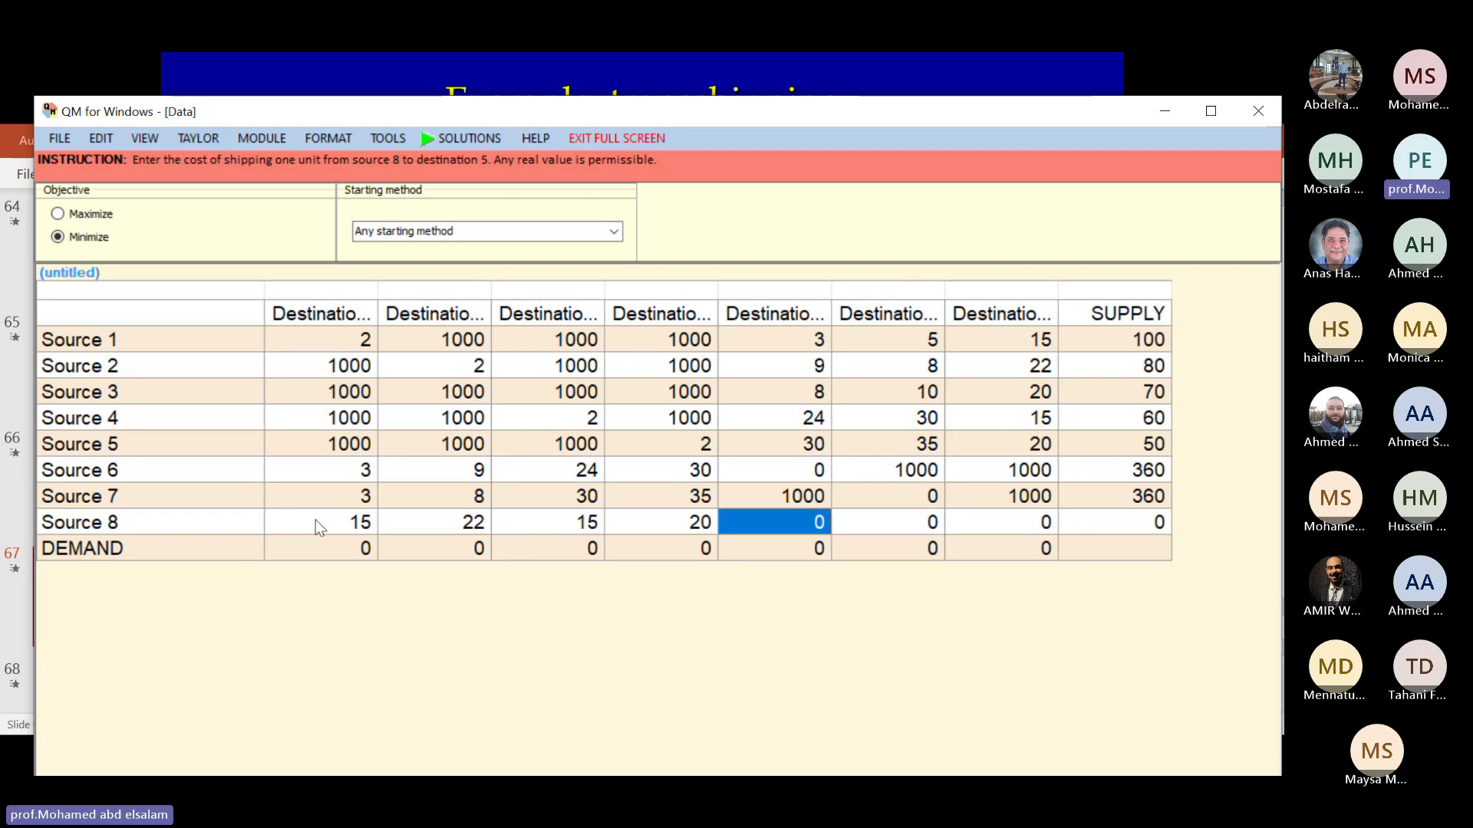
Step: Set Source 8's costs to Destinations 5 and 6 to 1000 each, keep Destination 7 at 0, and enter its supply as 360
text(1000)
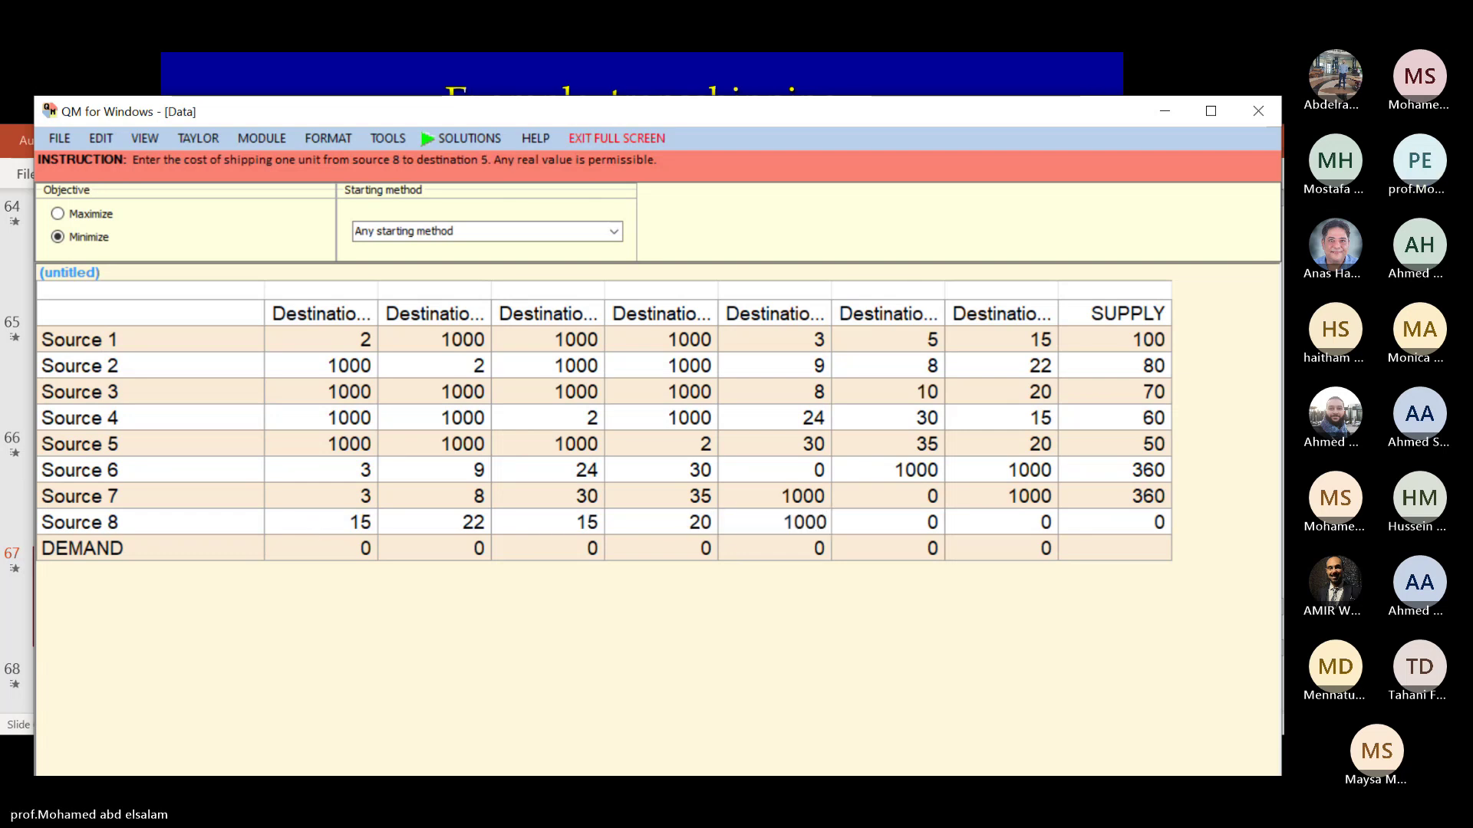
key(Tab)
text(1000)
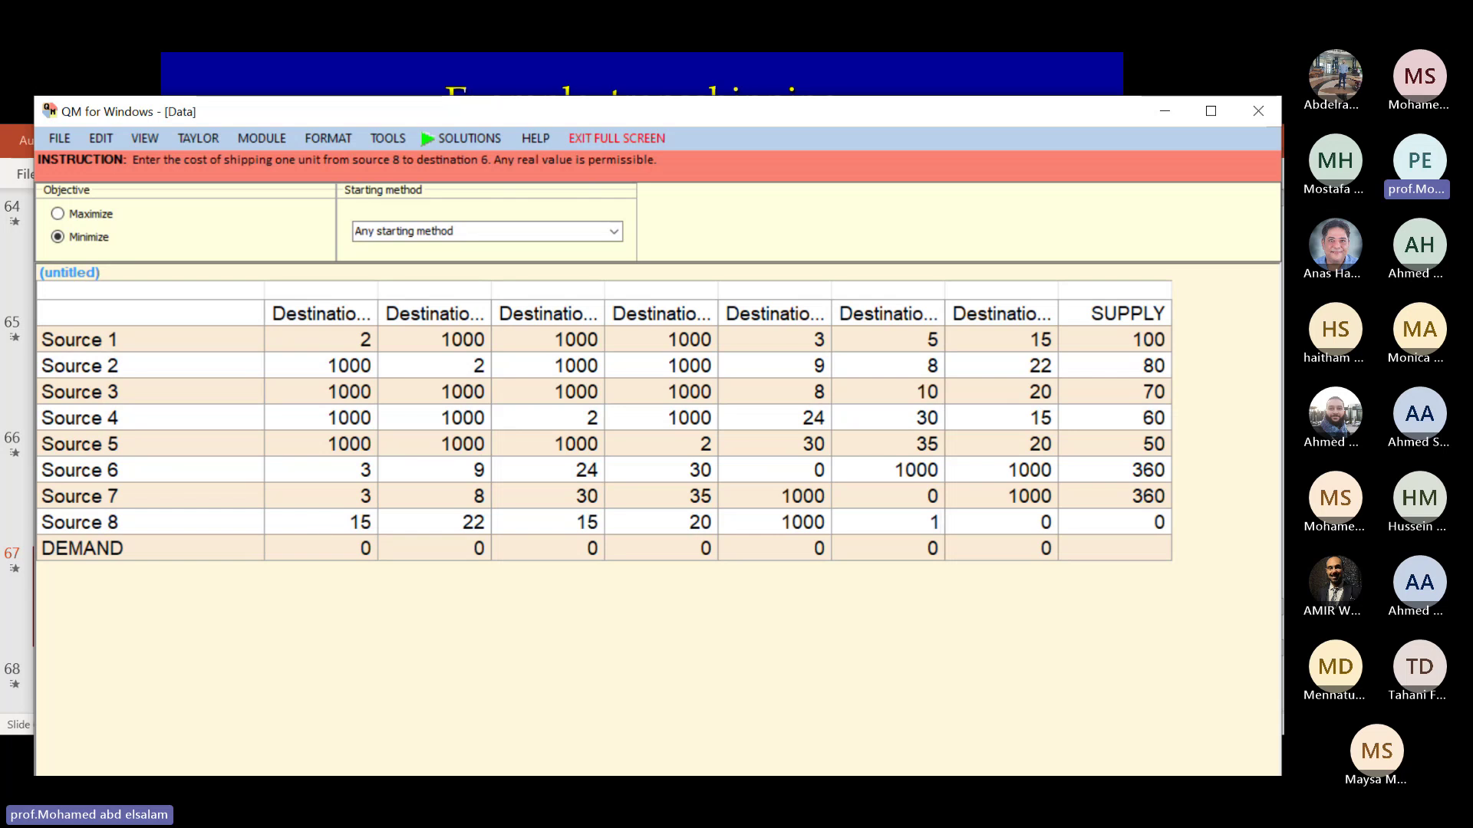
key(Tab)
key(Tab)
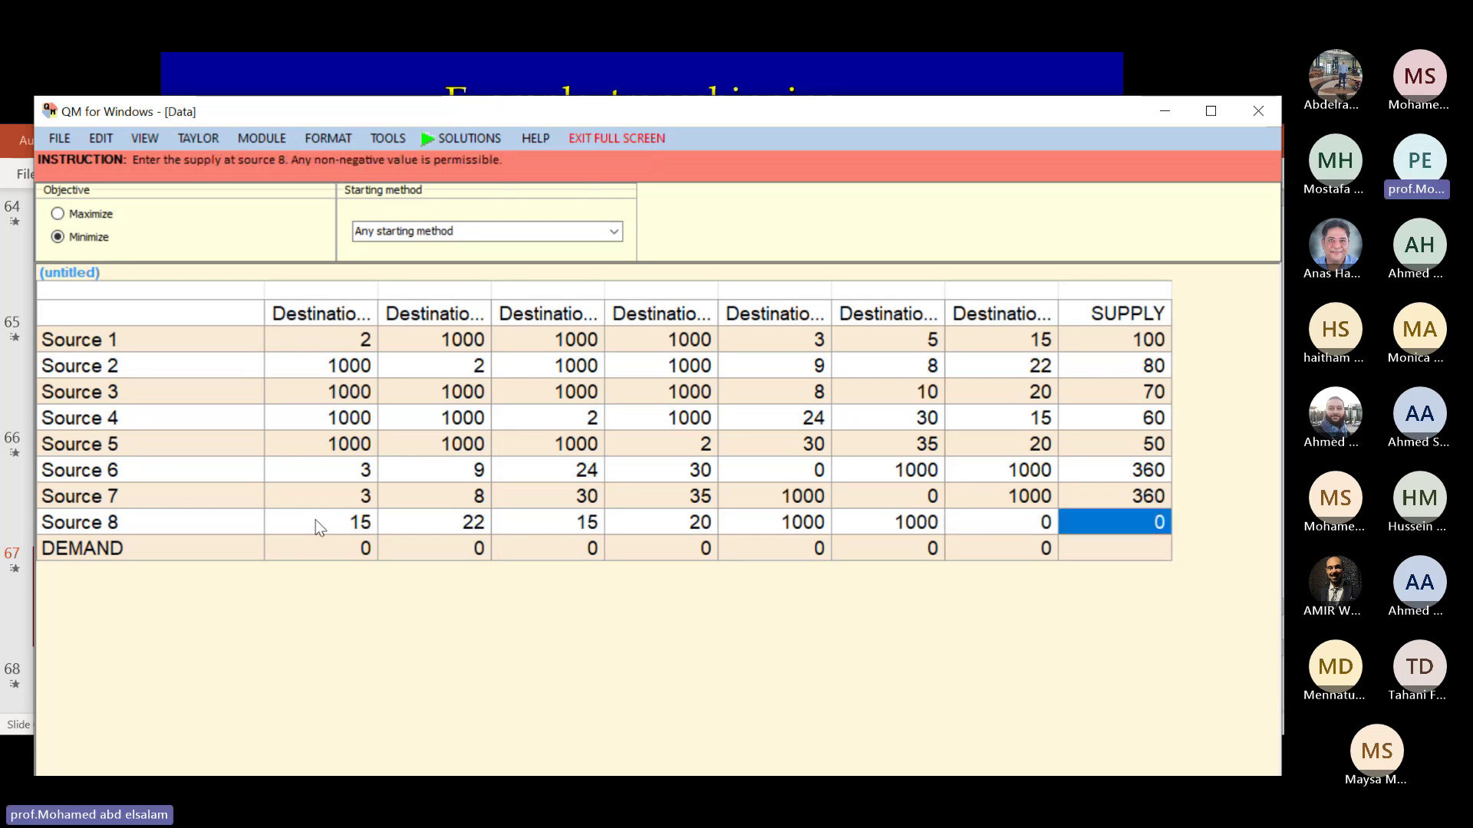
text(360)
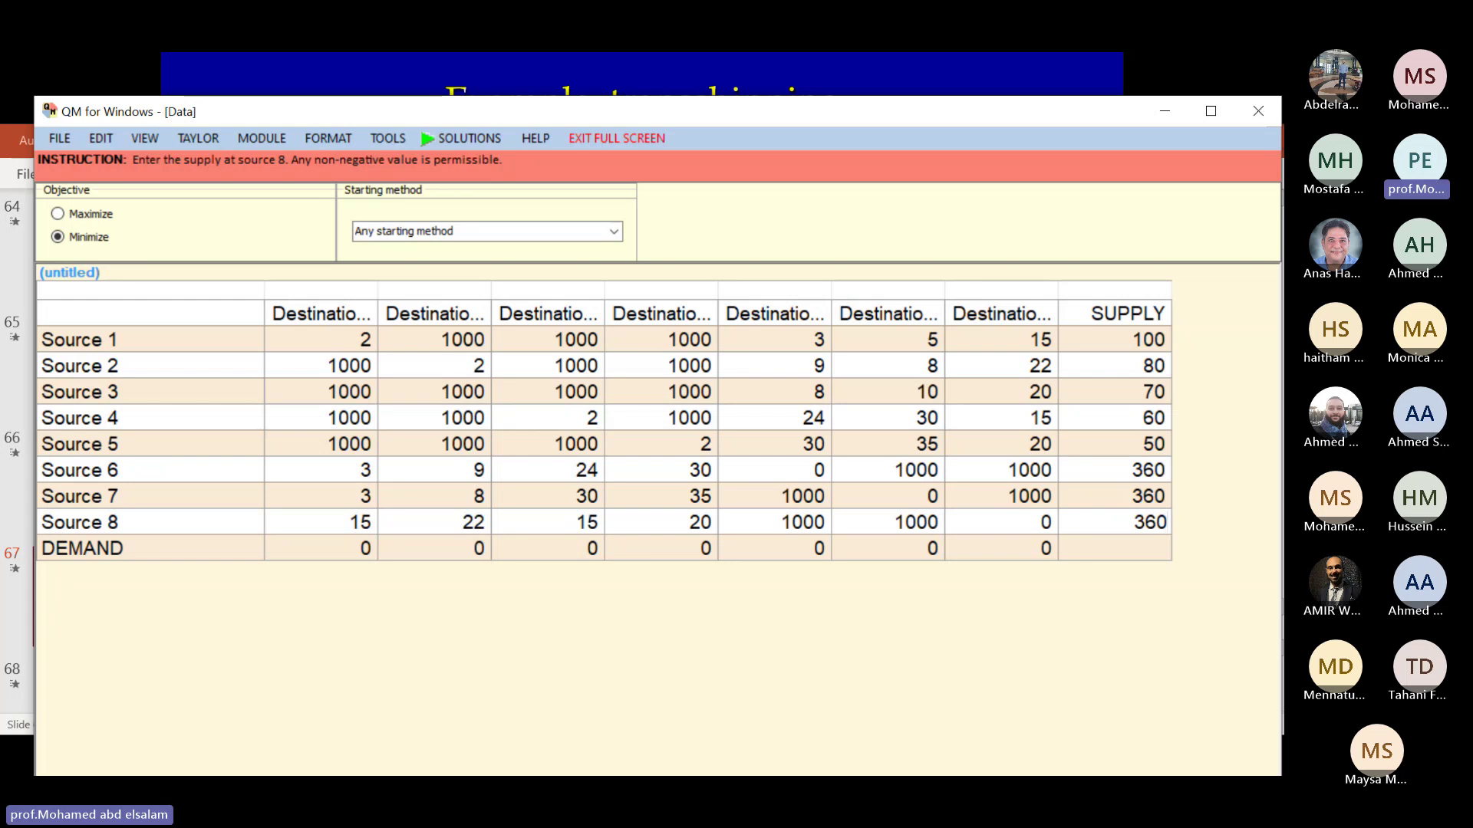
Step: Enter the demands at Destinations 1 through 4 as 40, 35, 30 and 25
click(337, 553)
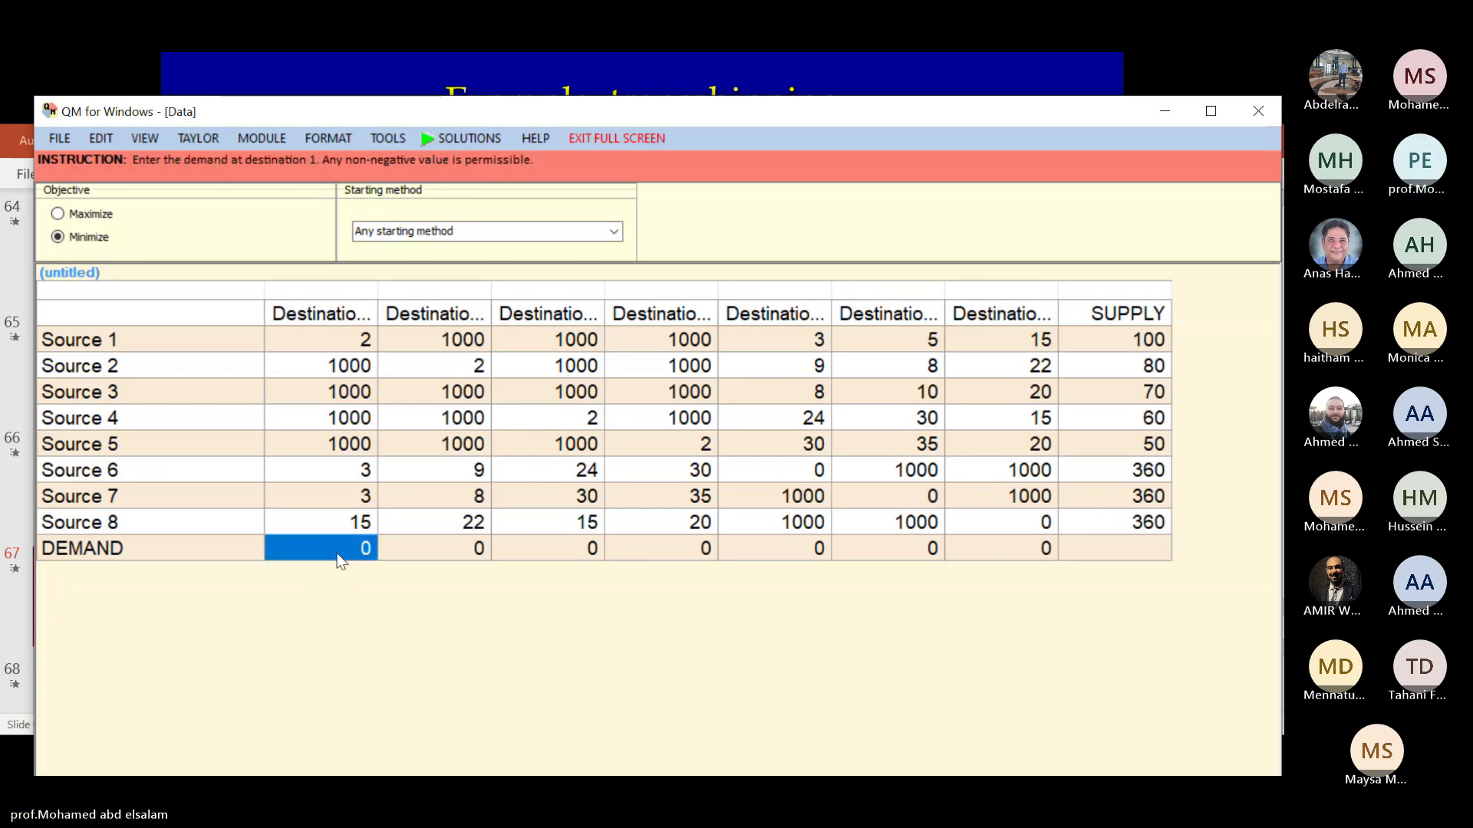
text(40)
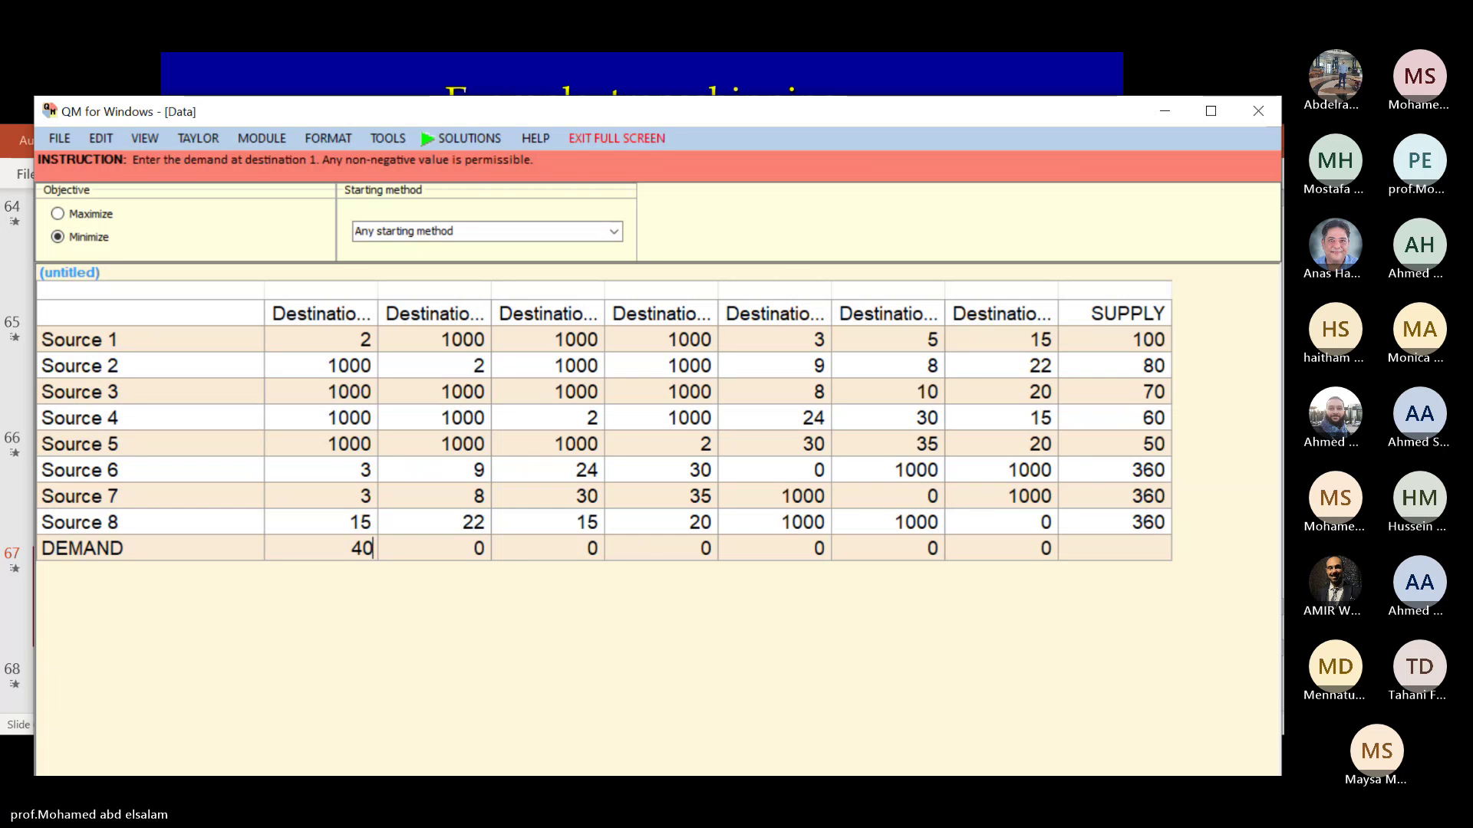
key(Tab)
text(35)
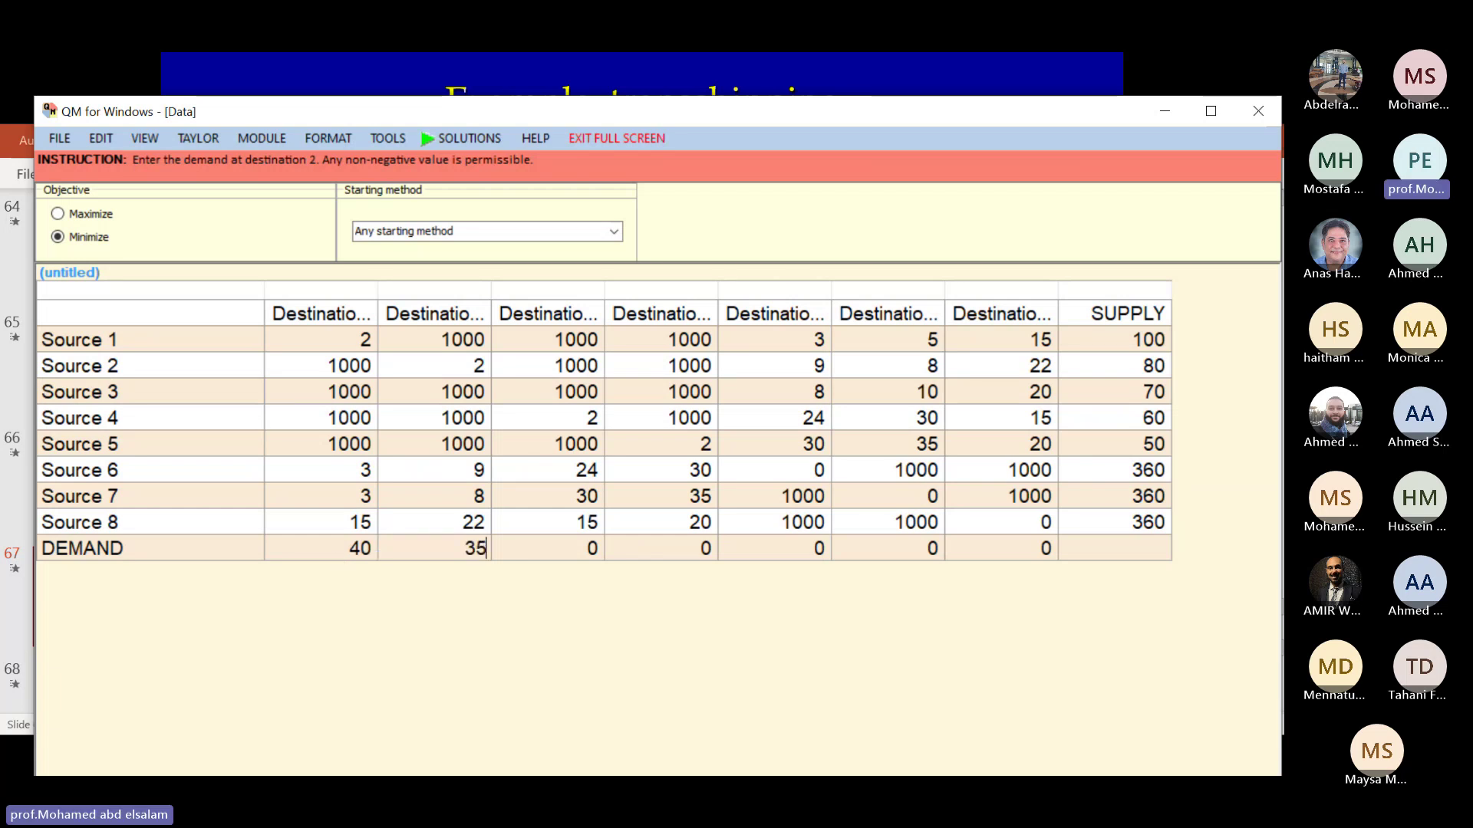
key(Tab)
text(30)
key(Tab)
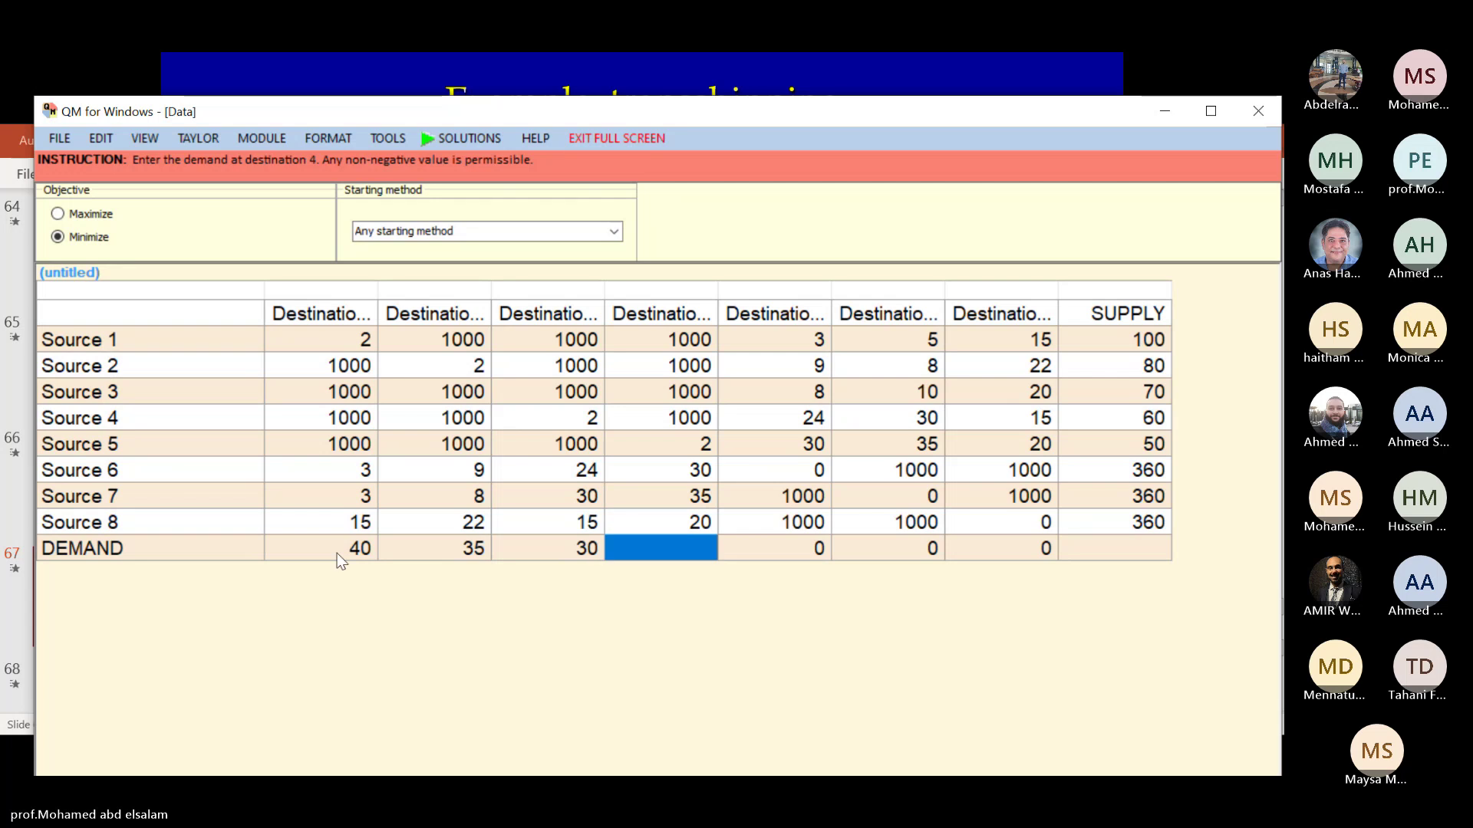
text(25)
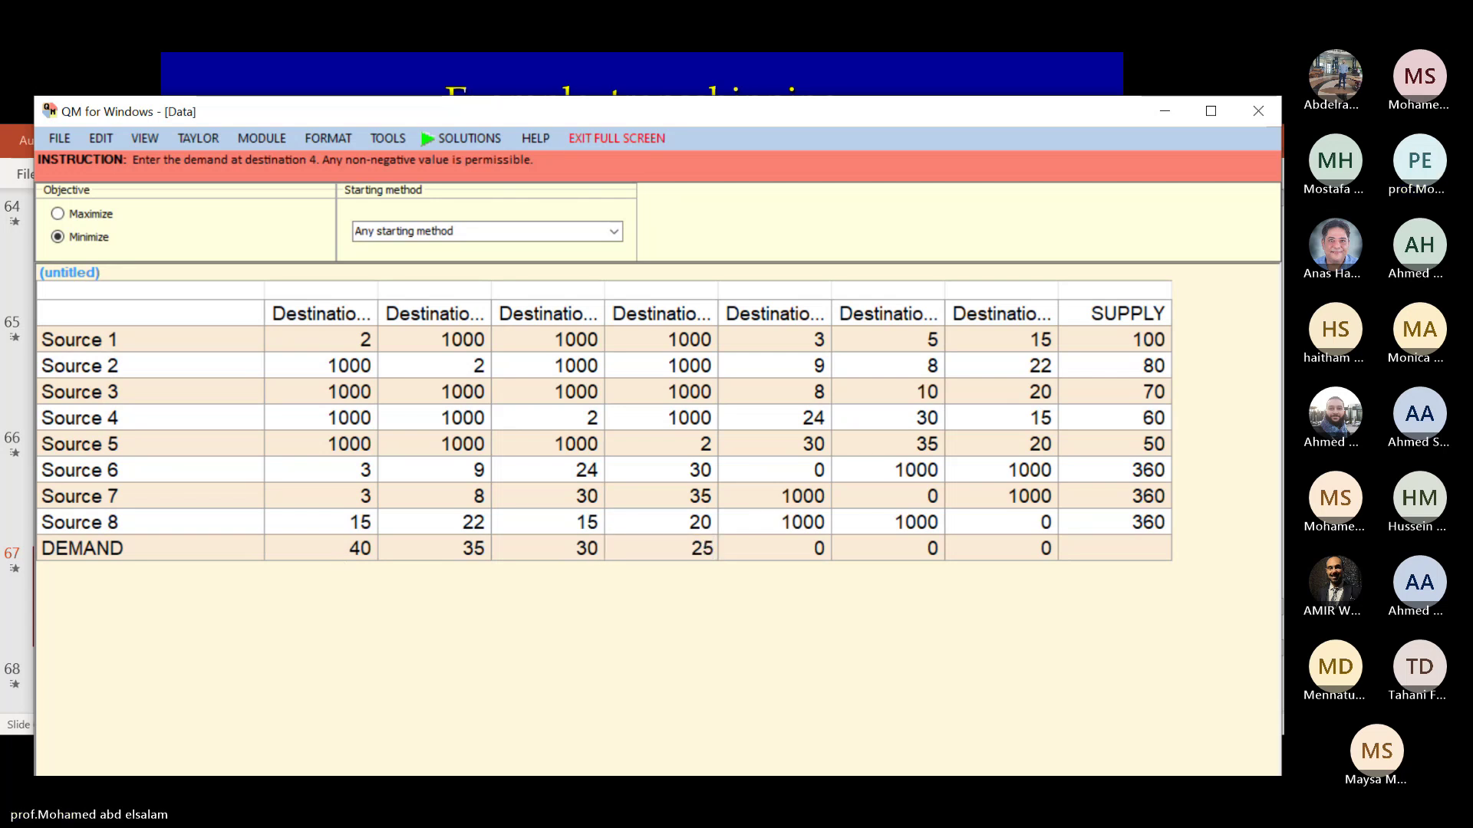
key(Tab)
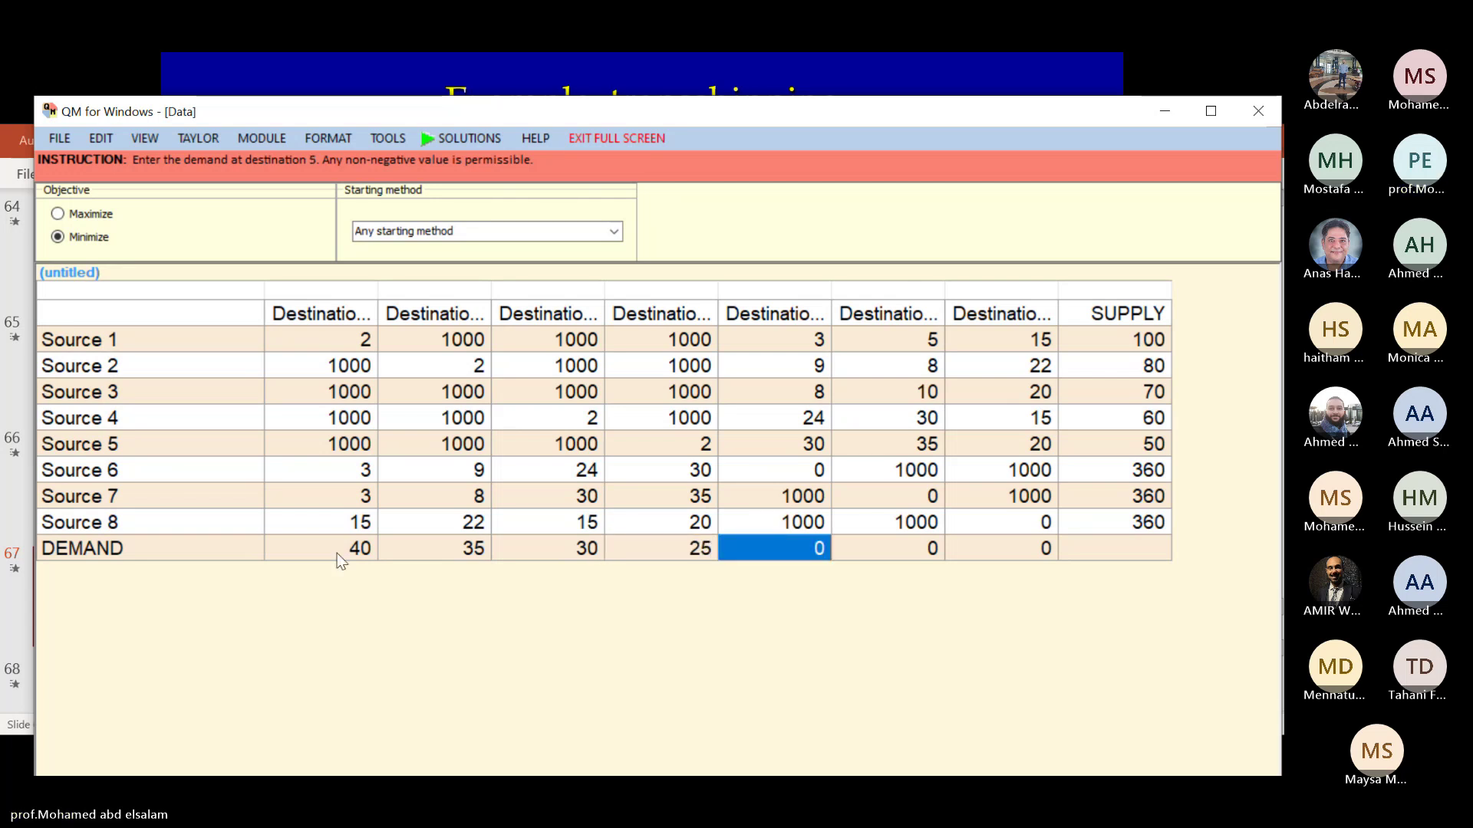
Step: Enter a demand of 360 at each of Destinations 5, 6 and 7
text(360)
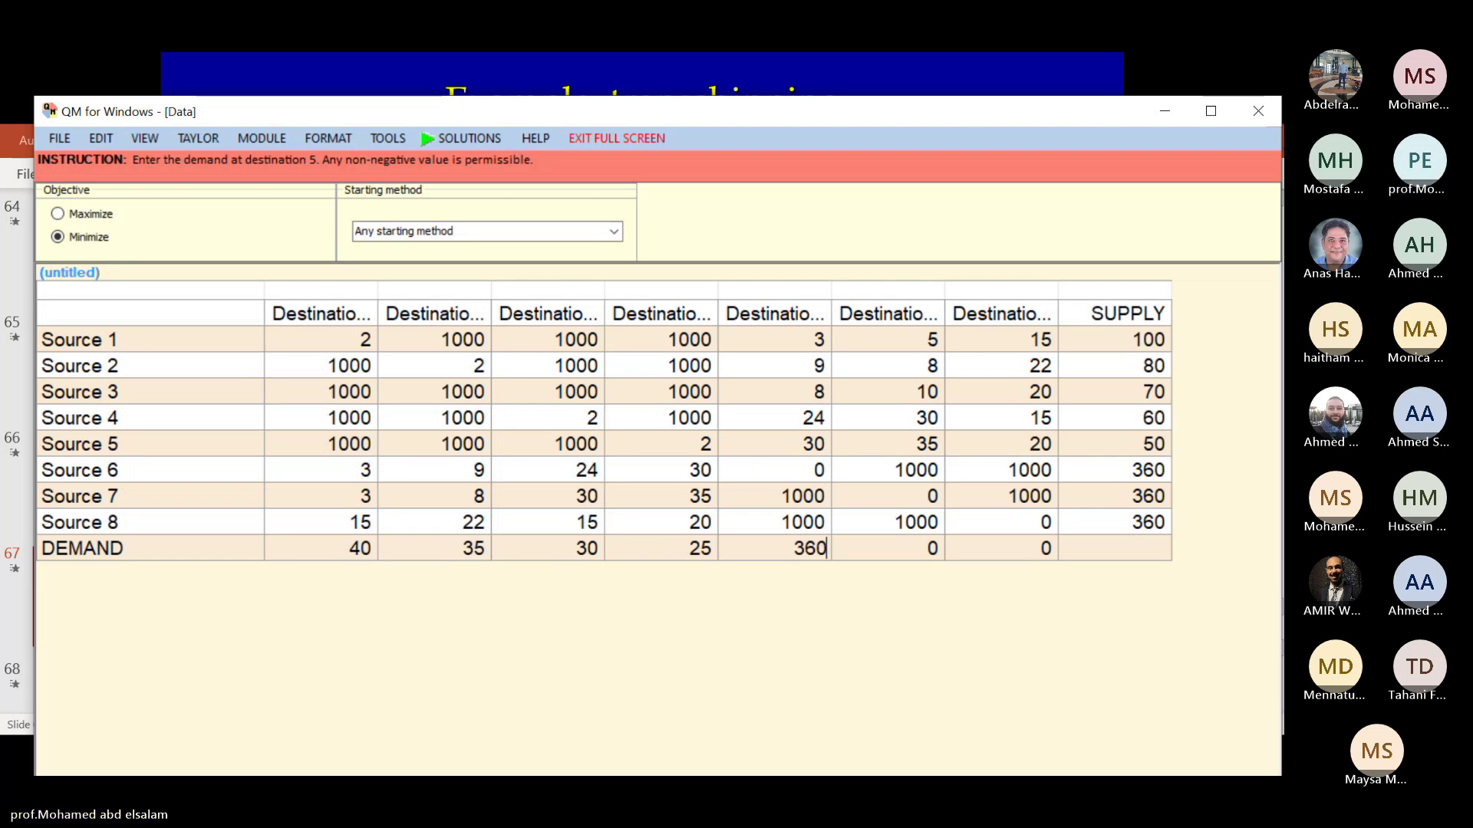
key(Tab)
text(3)
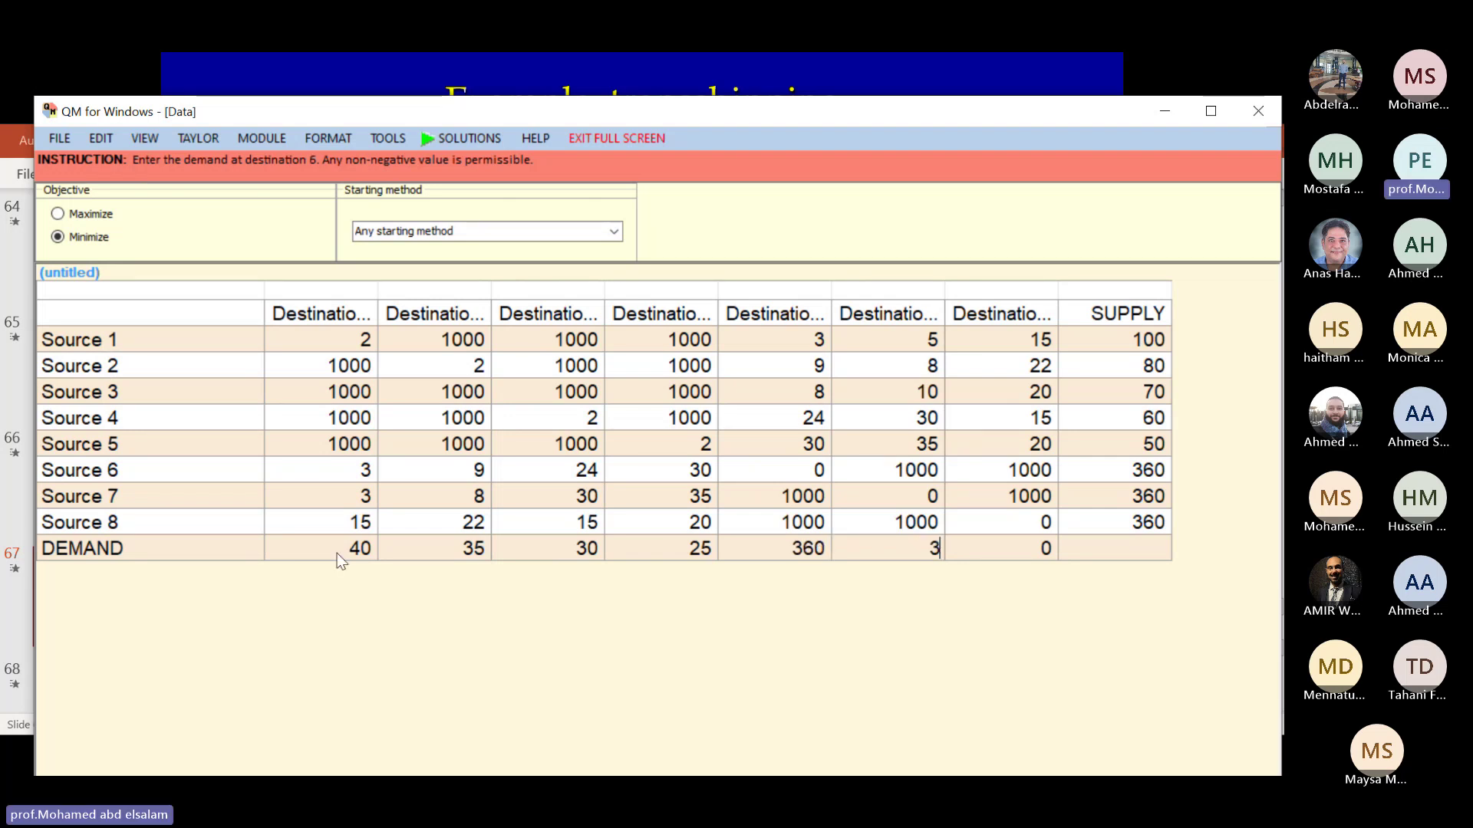
text(60)
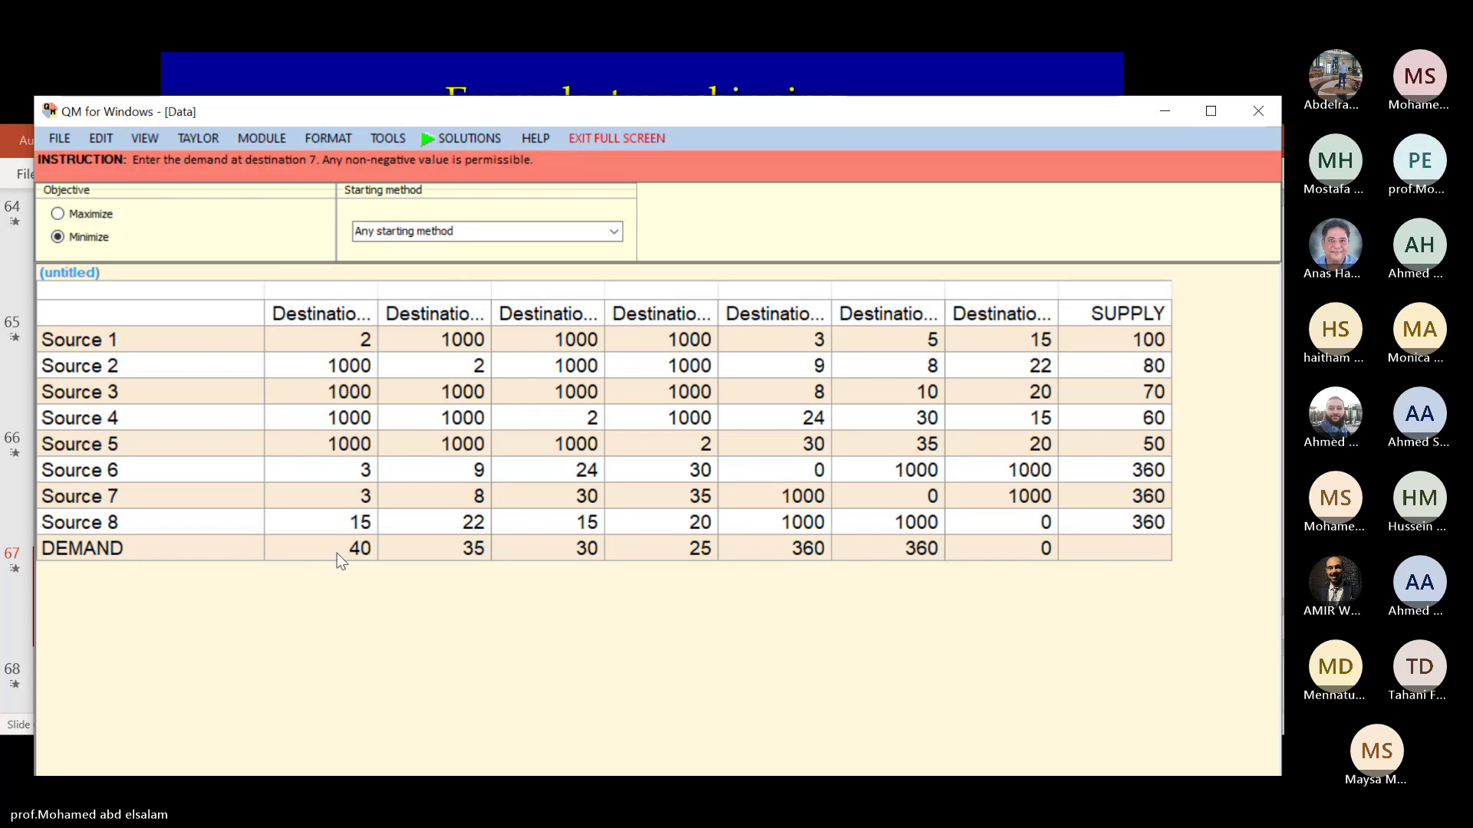
key(Tab)
text(36)
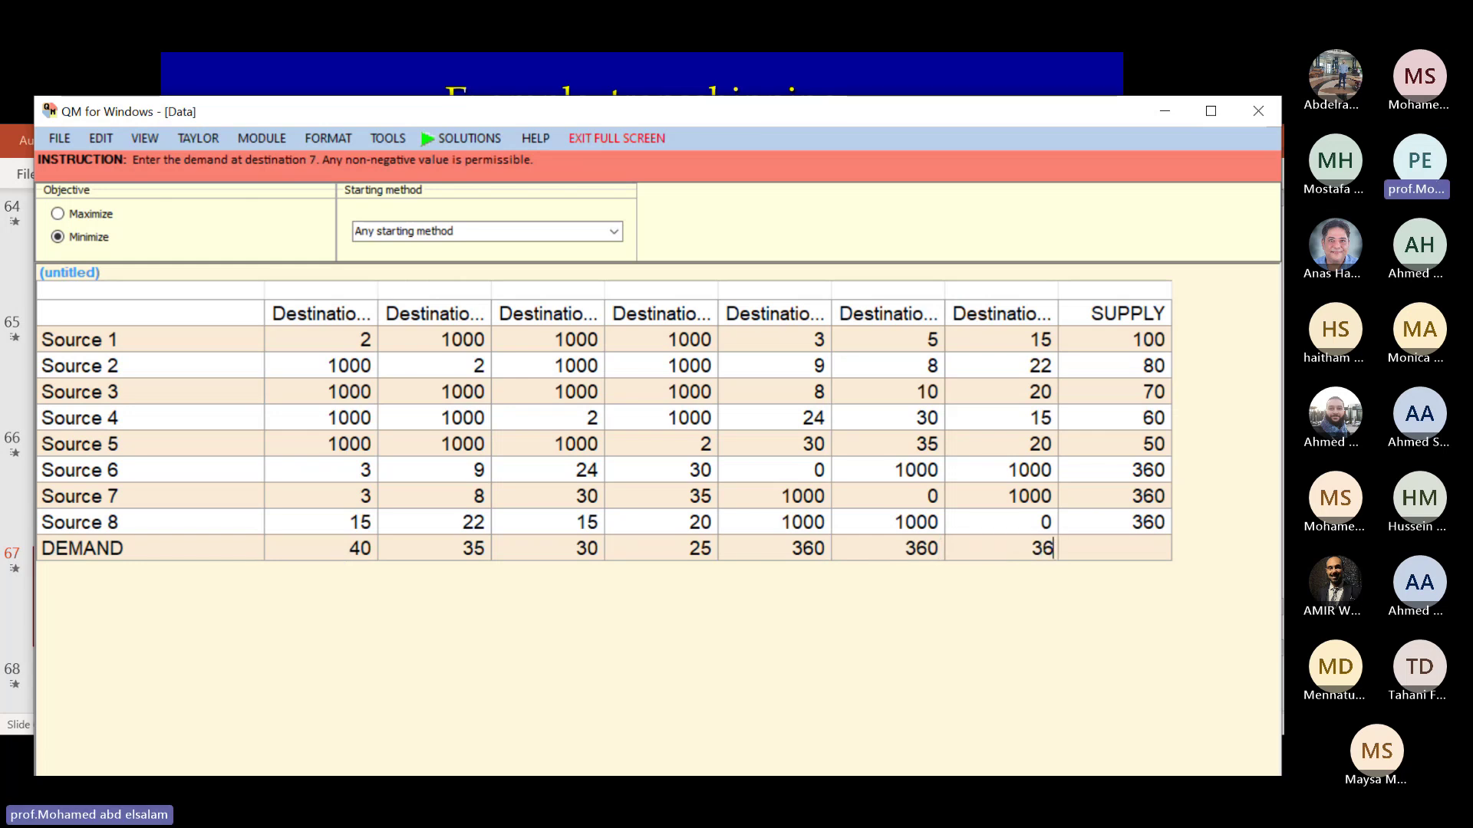
text(0)
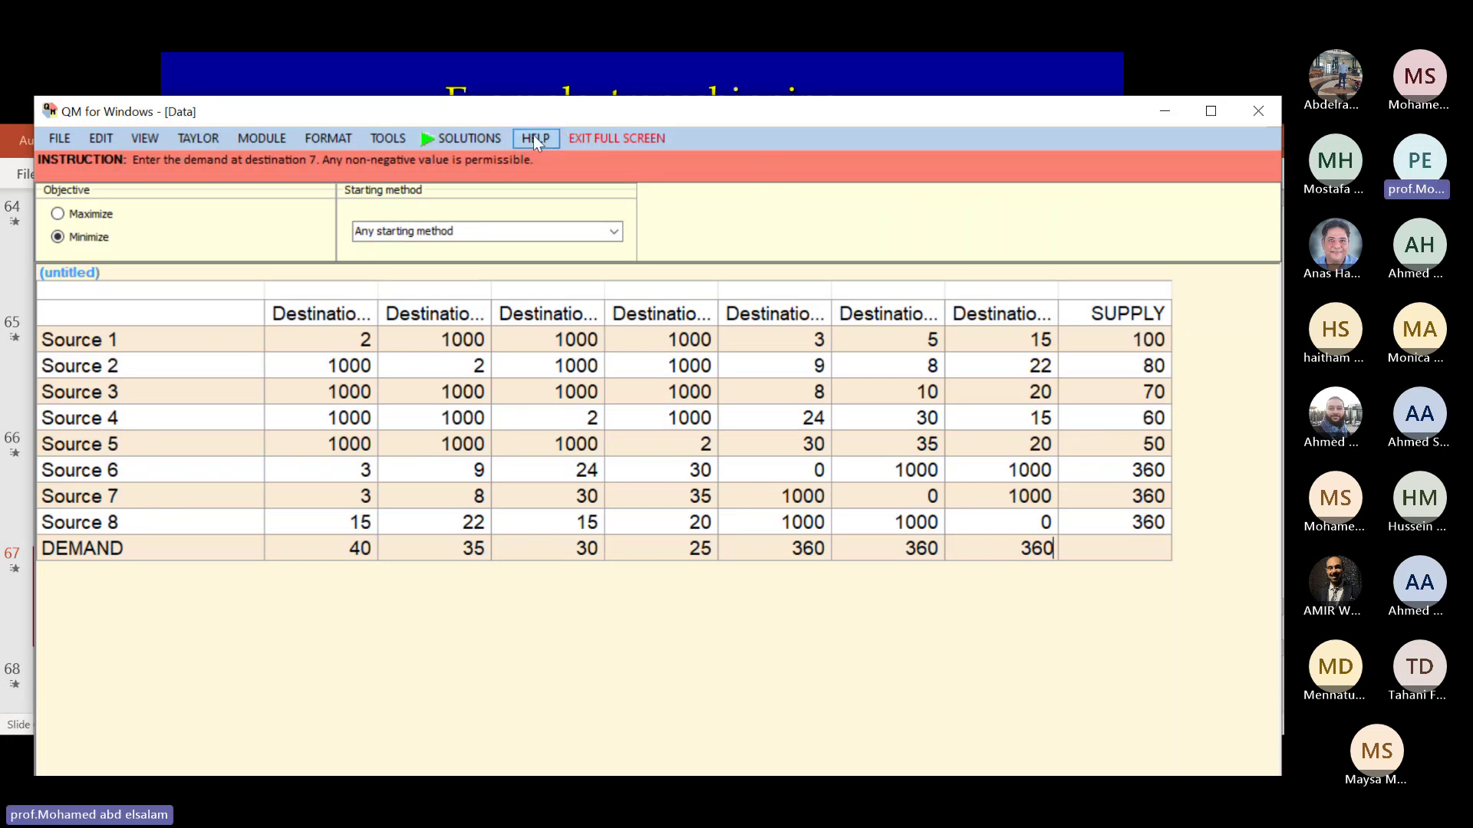
Step: Exit the full-screen data view and solve the transportation problem
click(588, 135)
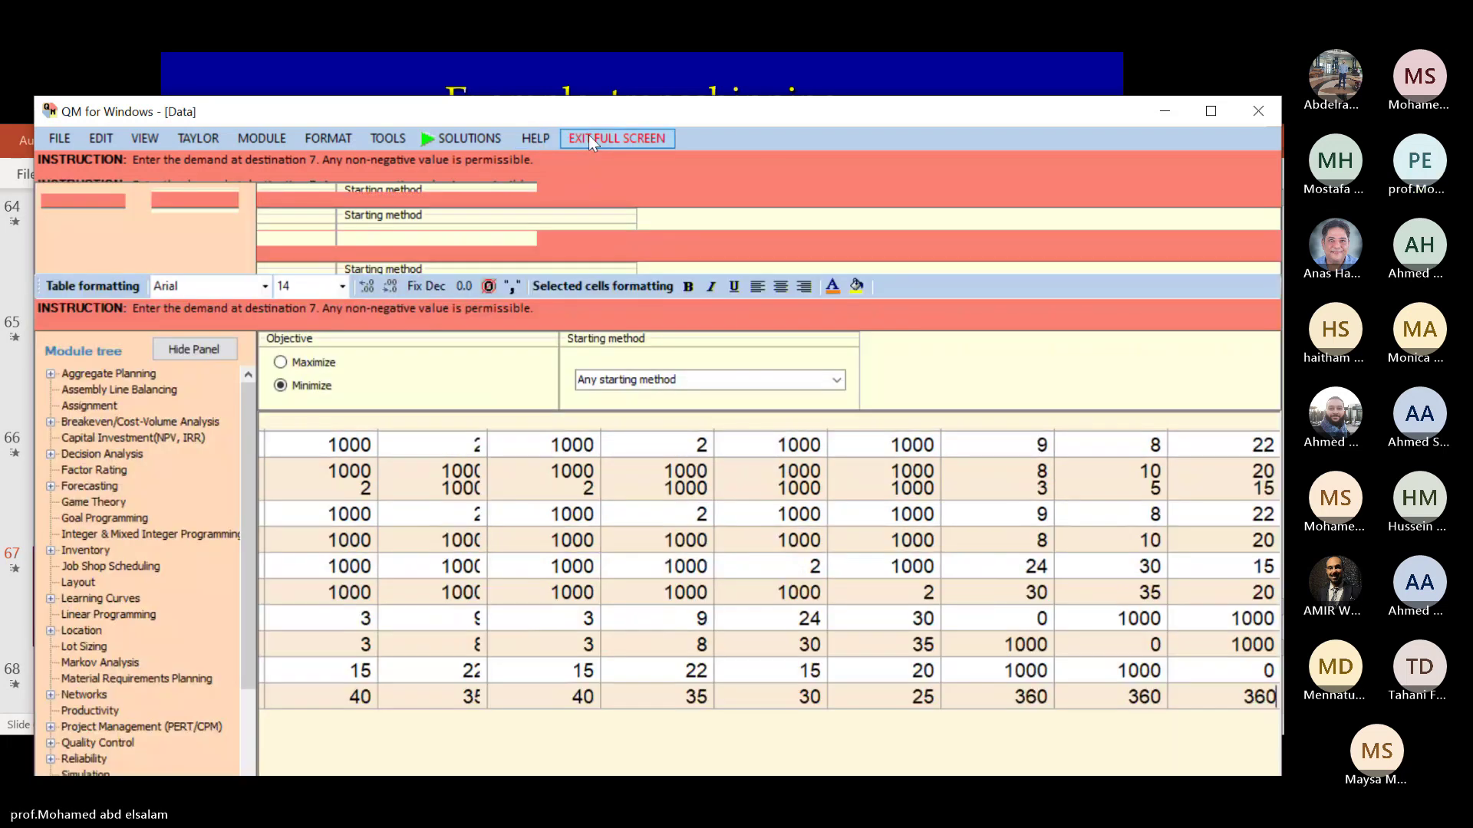
click(303, 186)
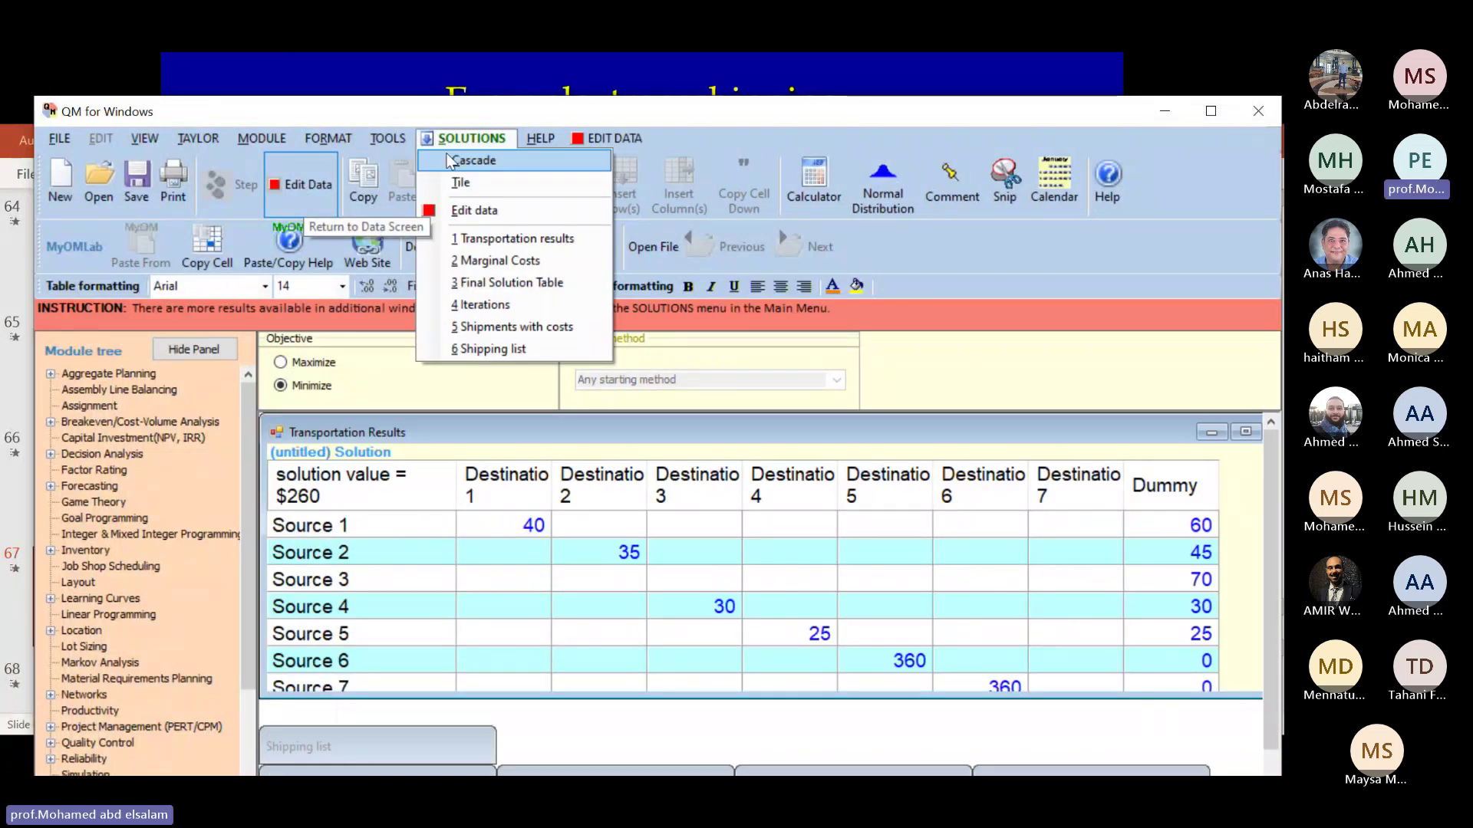
Step: Show the solution in full-screen view and maximize the Transportation Results table to review the shipments
click(452, 160)
click(147, 139)
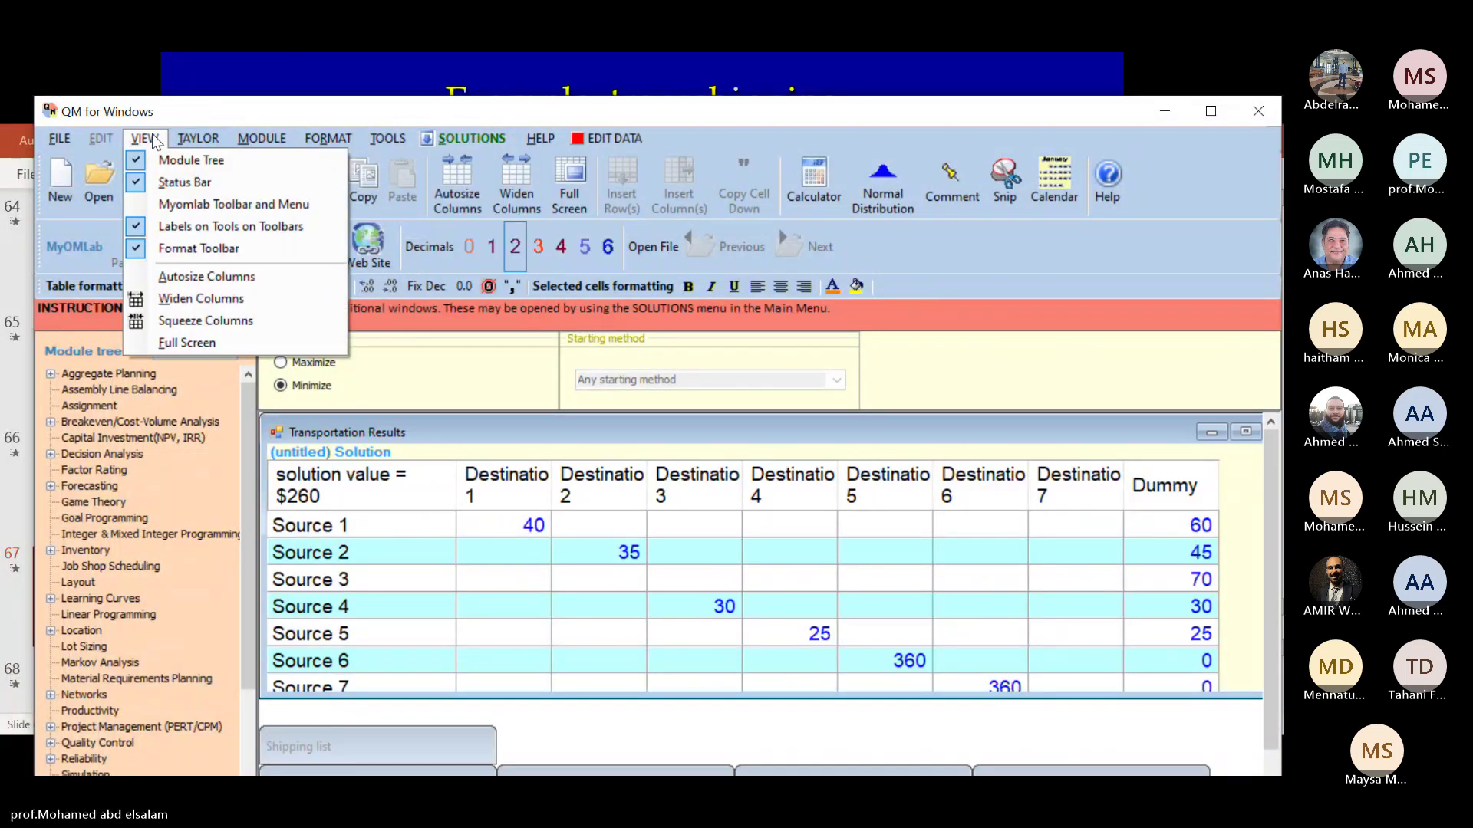
click(154, 142)
click(151, 141)
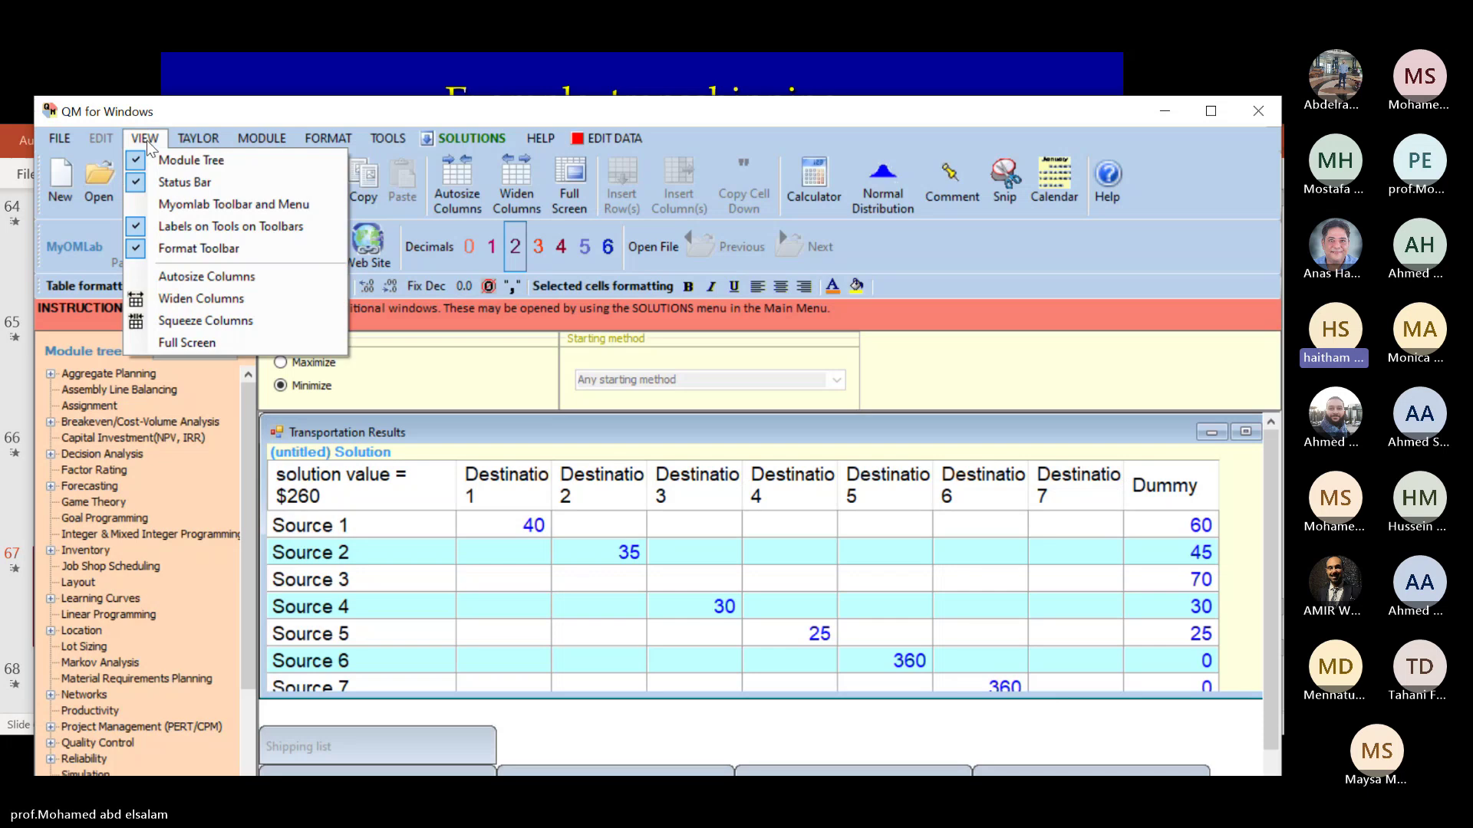
click(180, 343)
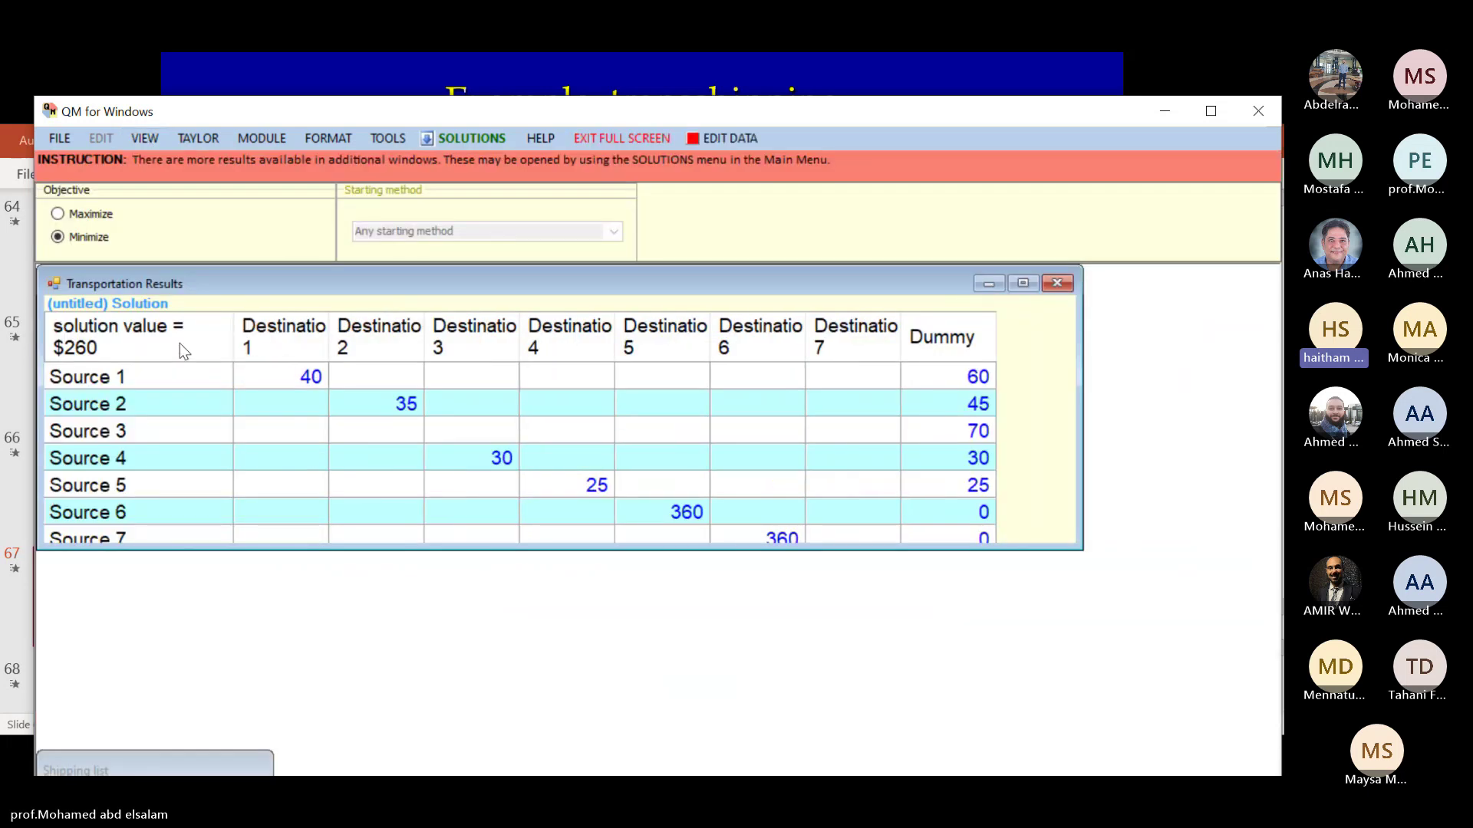
click(1023, 283)
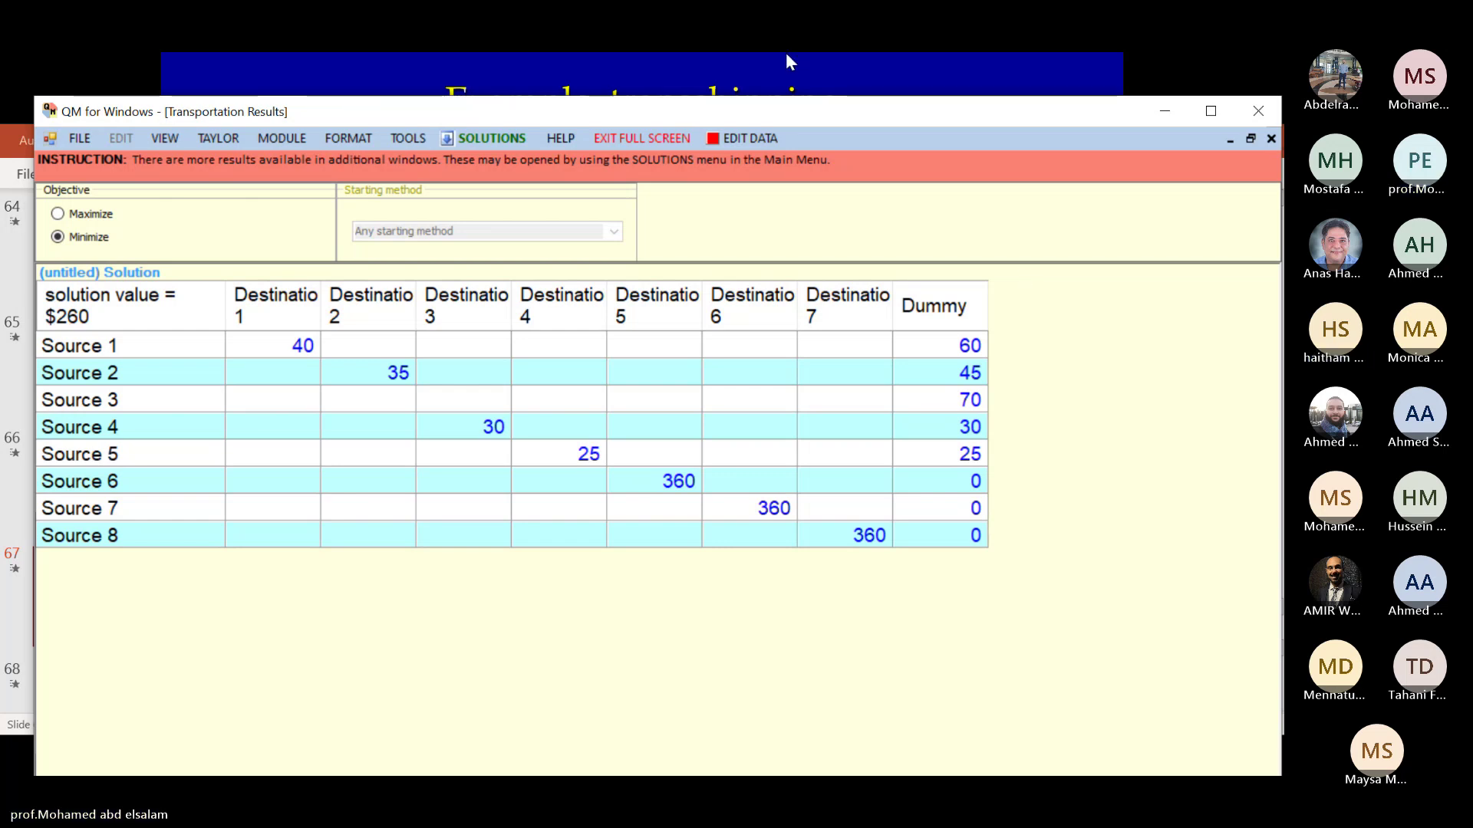
Step: Show the Shipments with costs results and reposition their window to bring the Dummy column into view
click(494, 138)
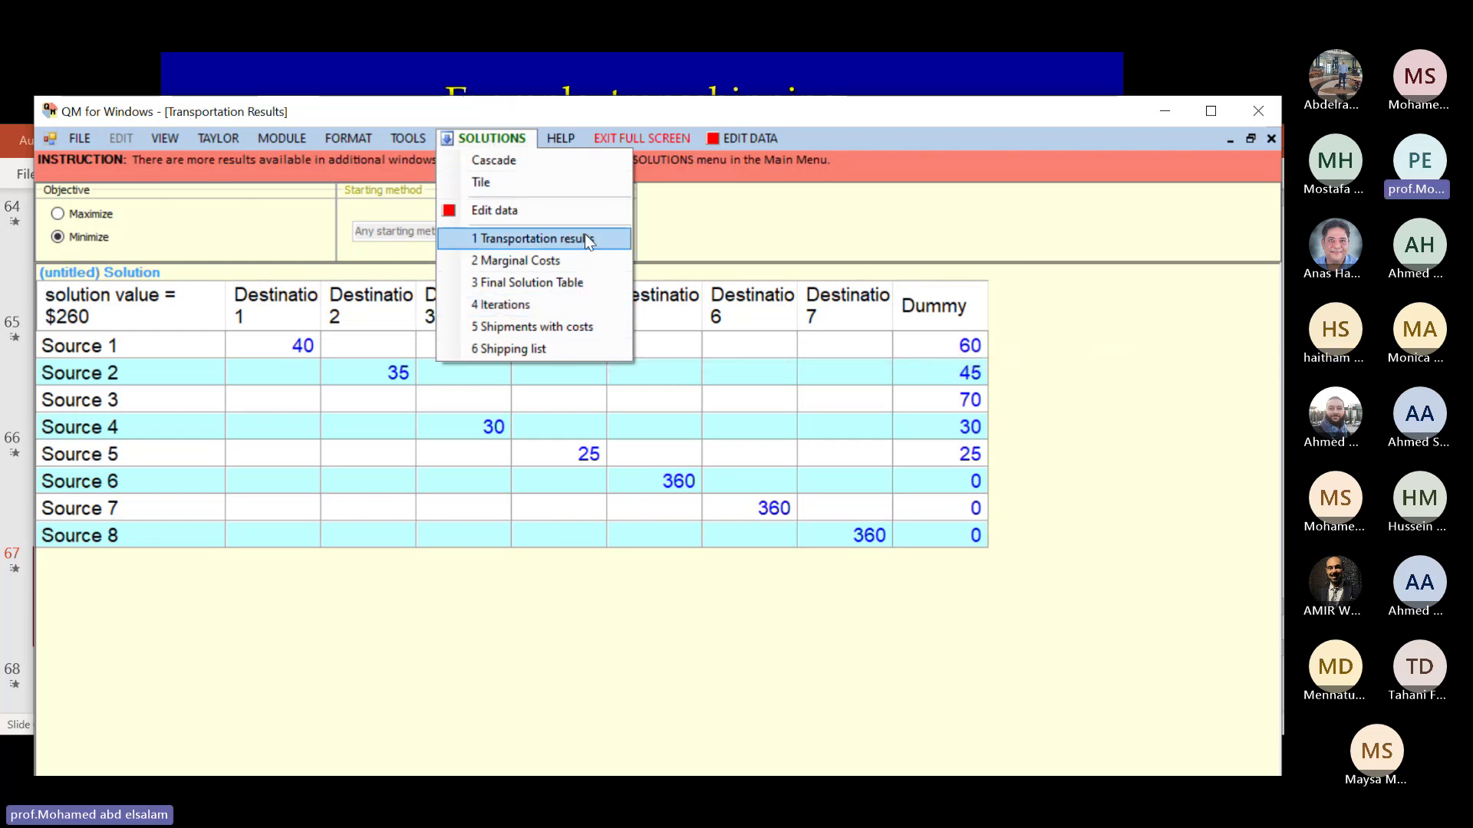
click(547, 352)
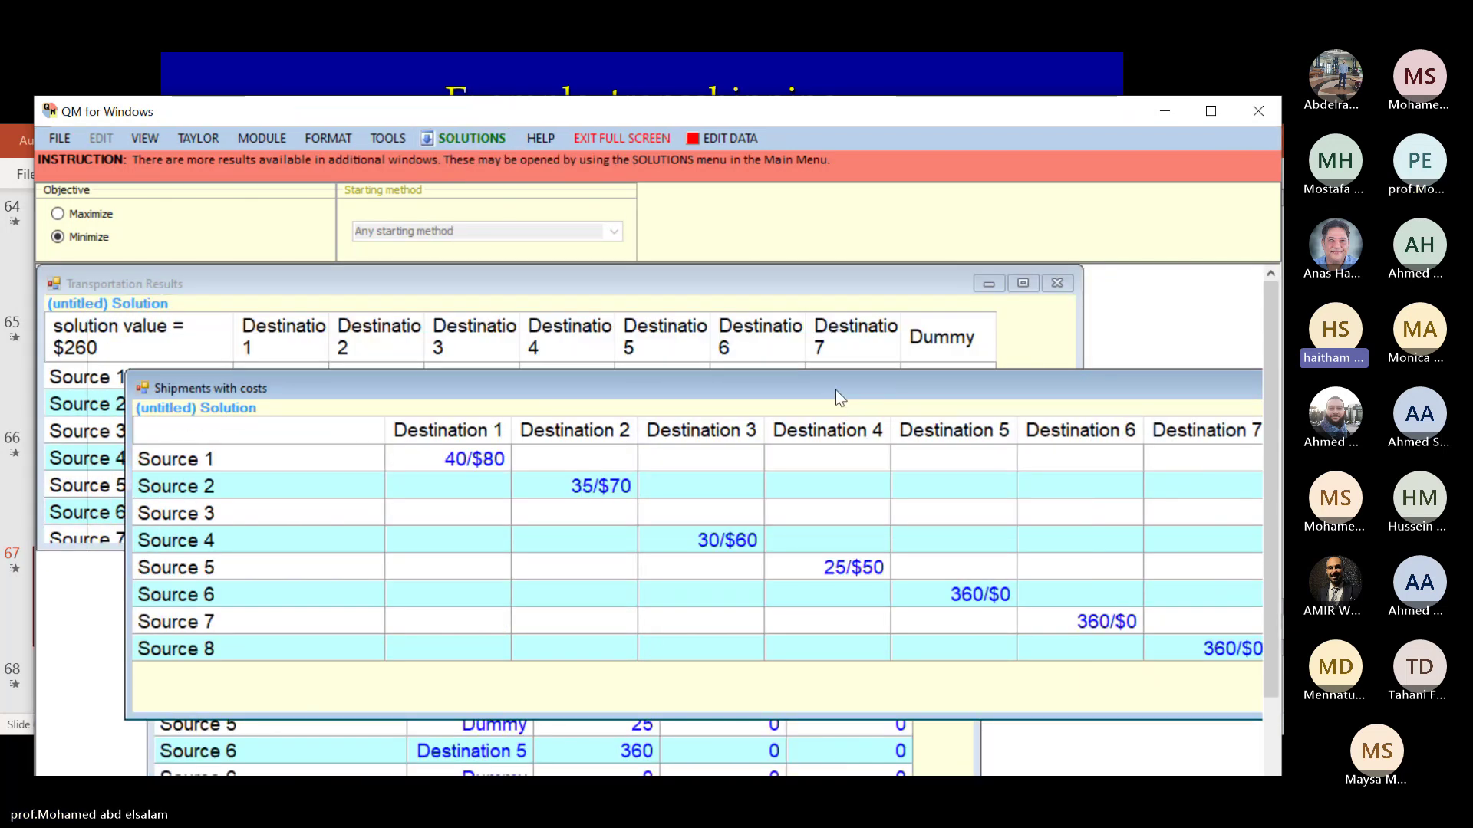
drag(835, 390, 600, 348)
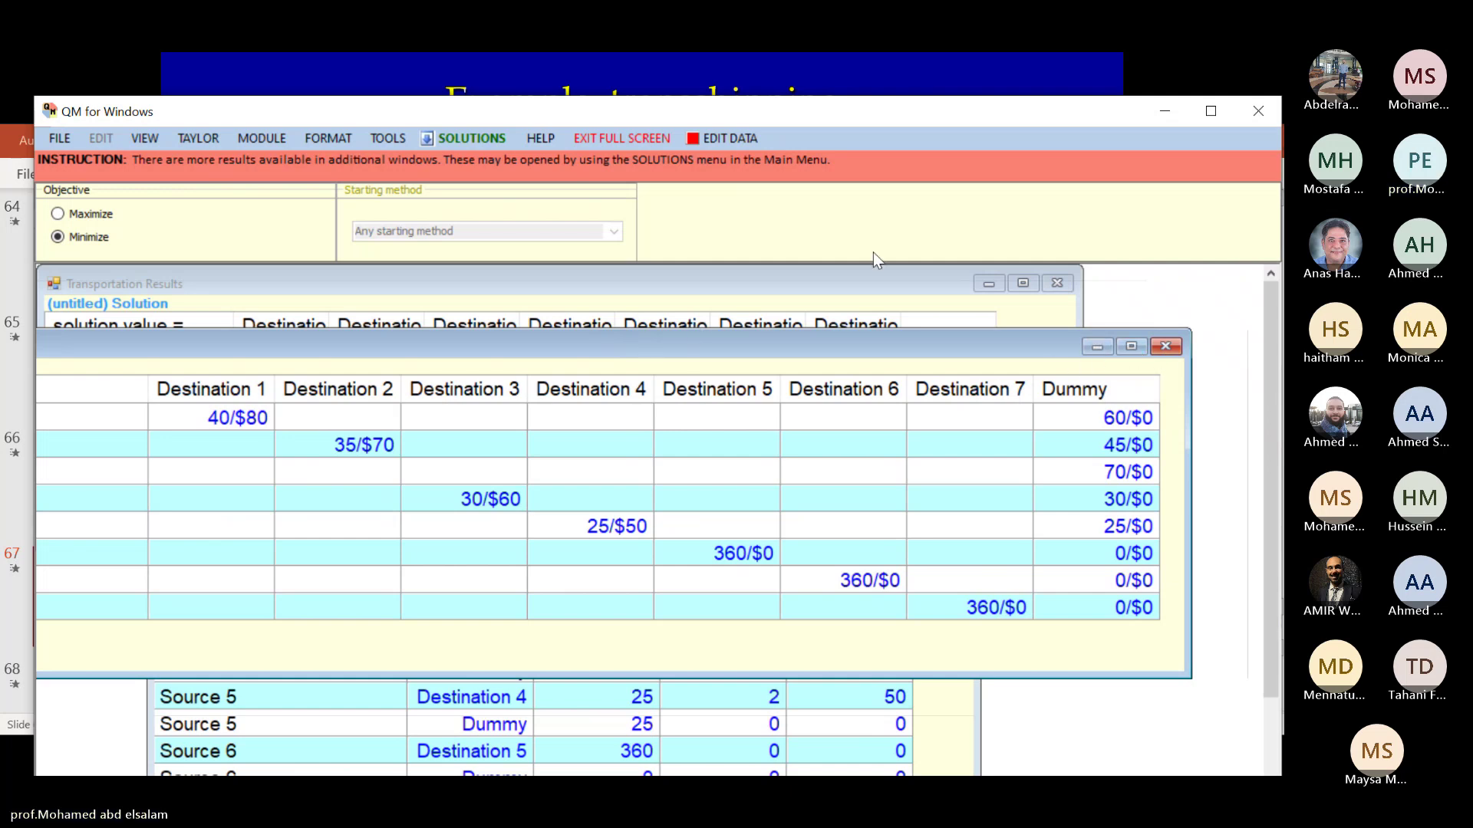
Step: Exit the full-screen view and return to the data table to review the entered costs, supplies and demands
click(609, 138)
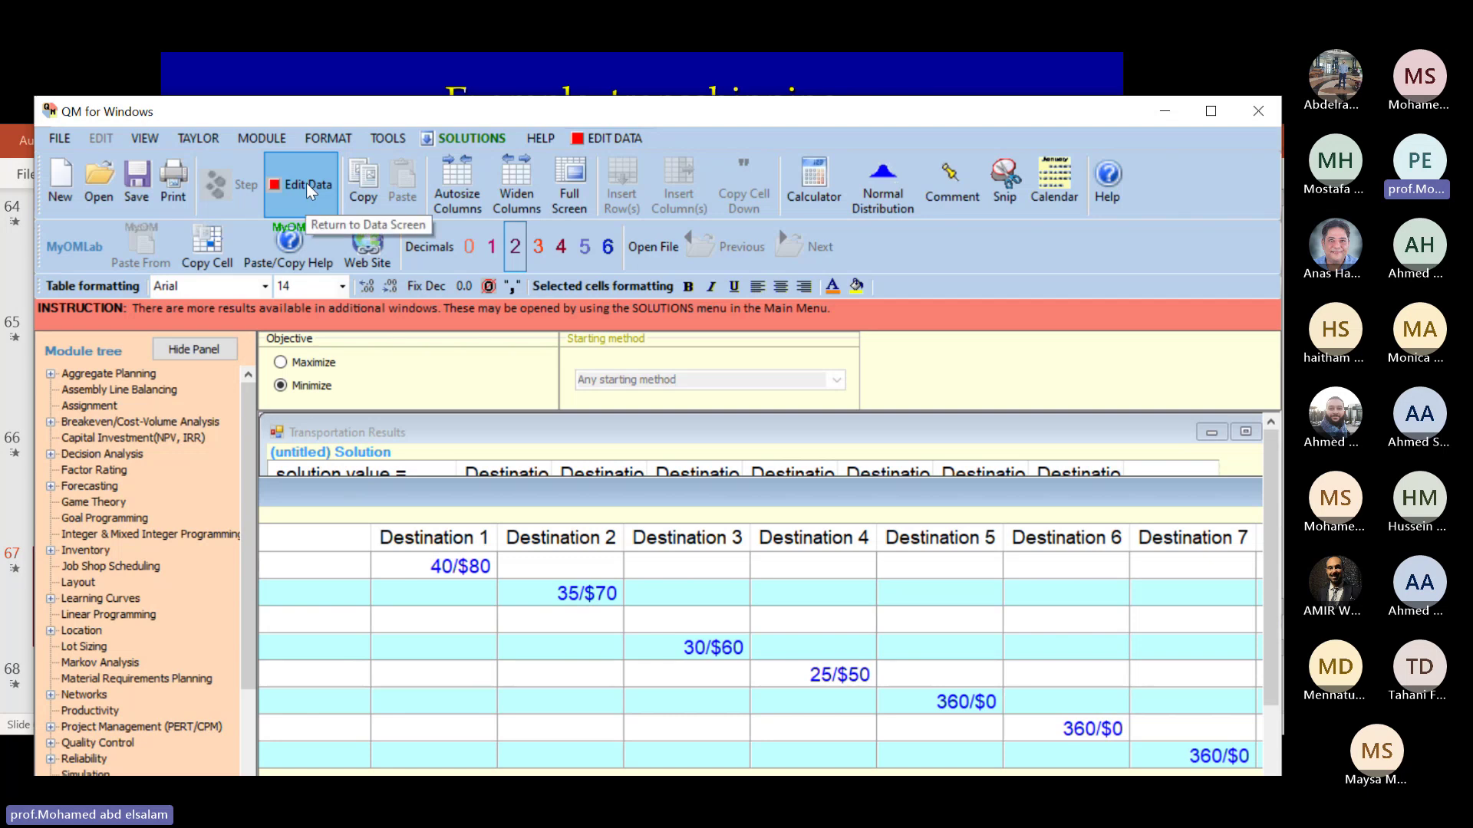
click(306, 183)
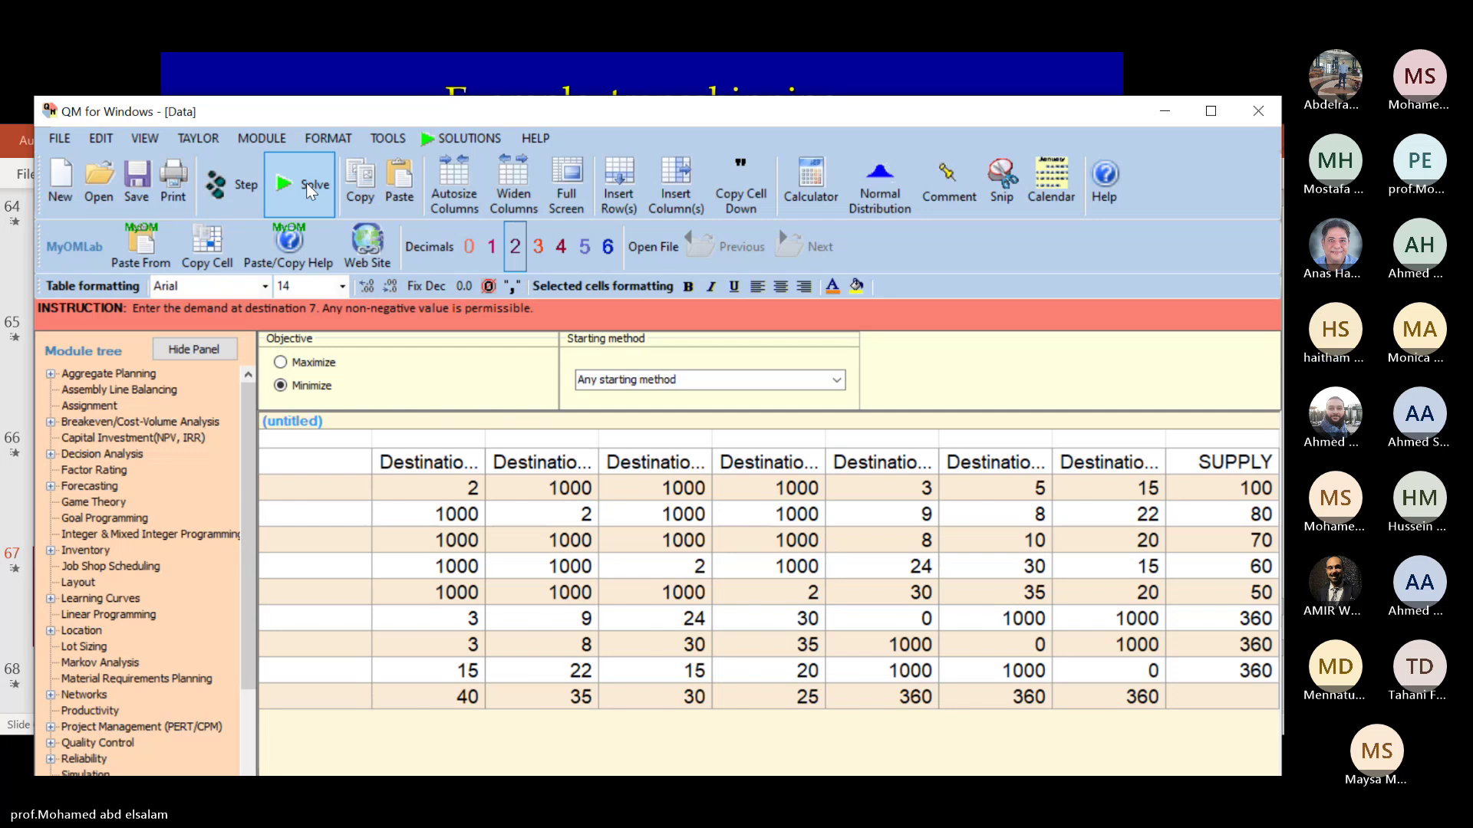
click(306, 183)
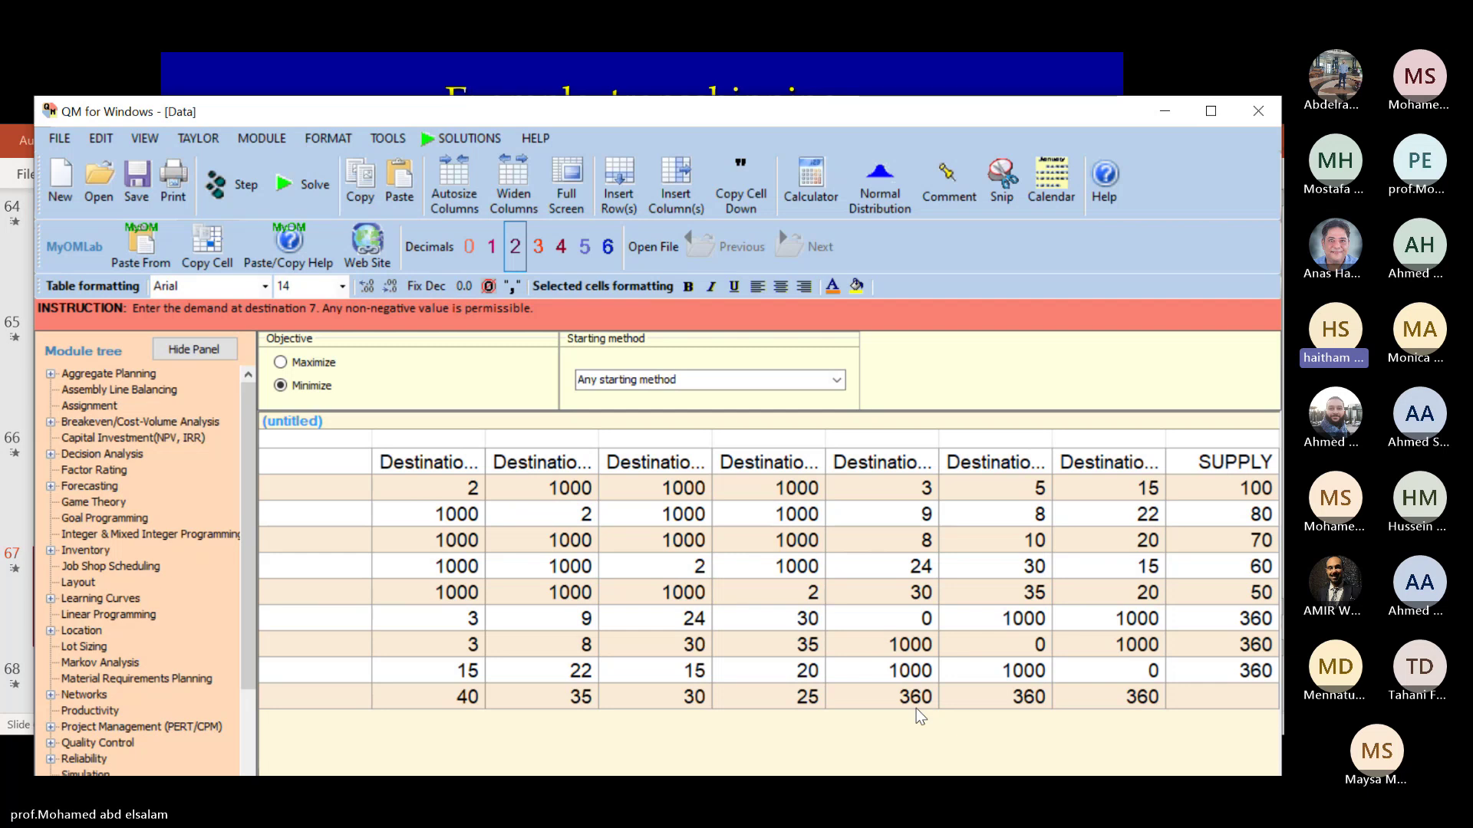
Step: Solve the problem again and show the Shipments with costs table with its columns through Dummy in view
click(301, 201)
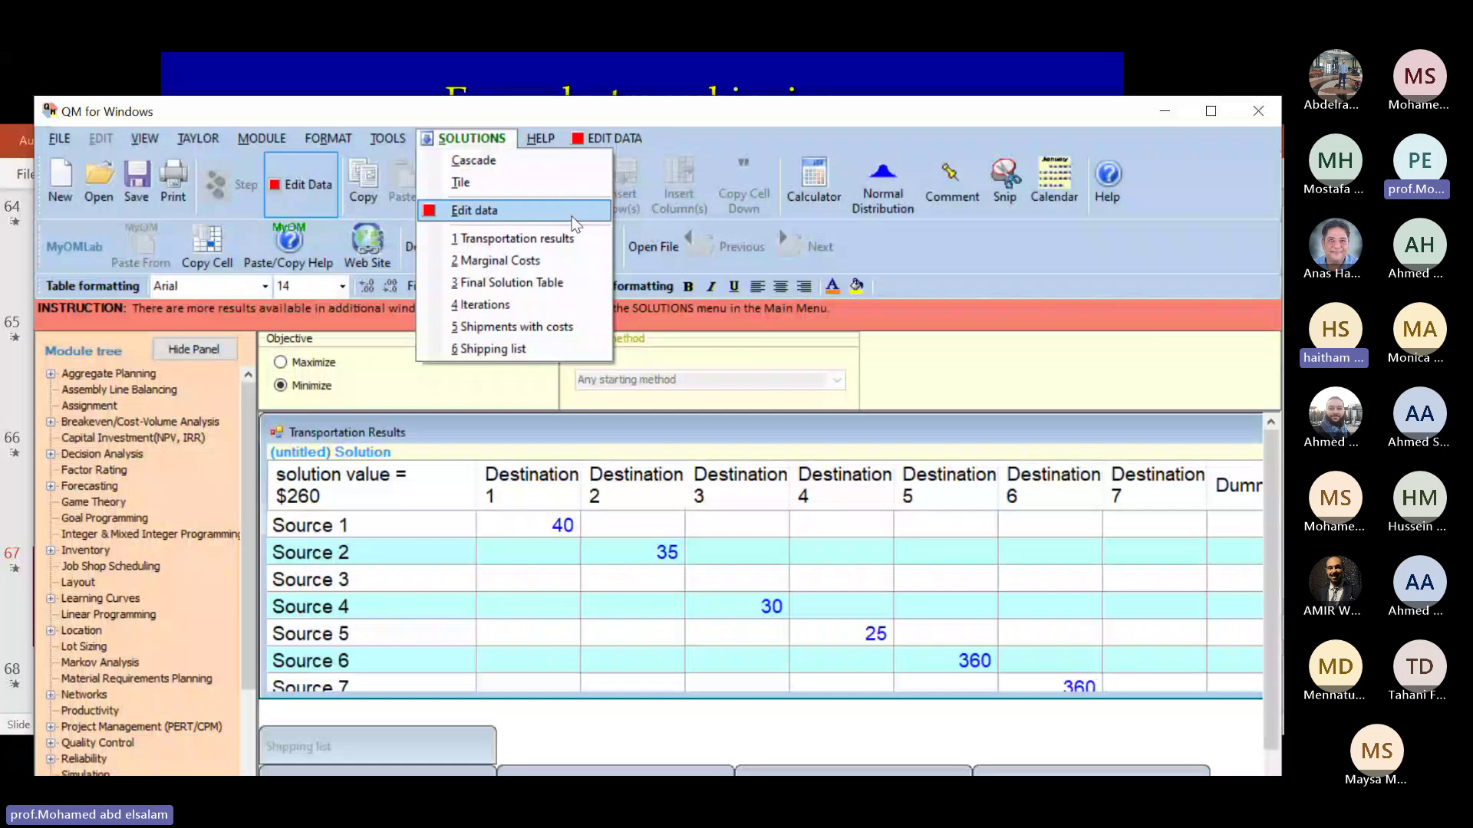
click(542, 353)
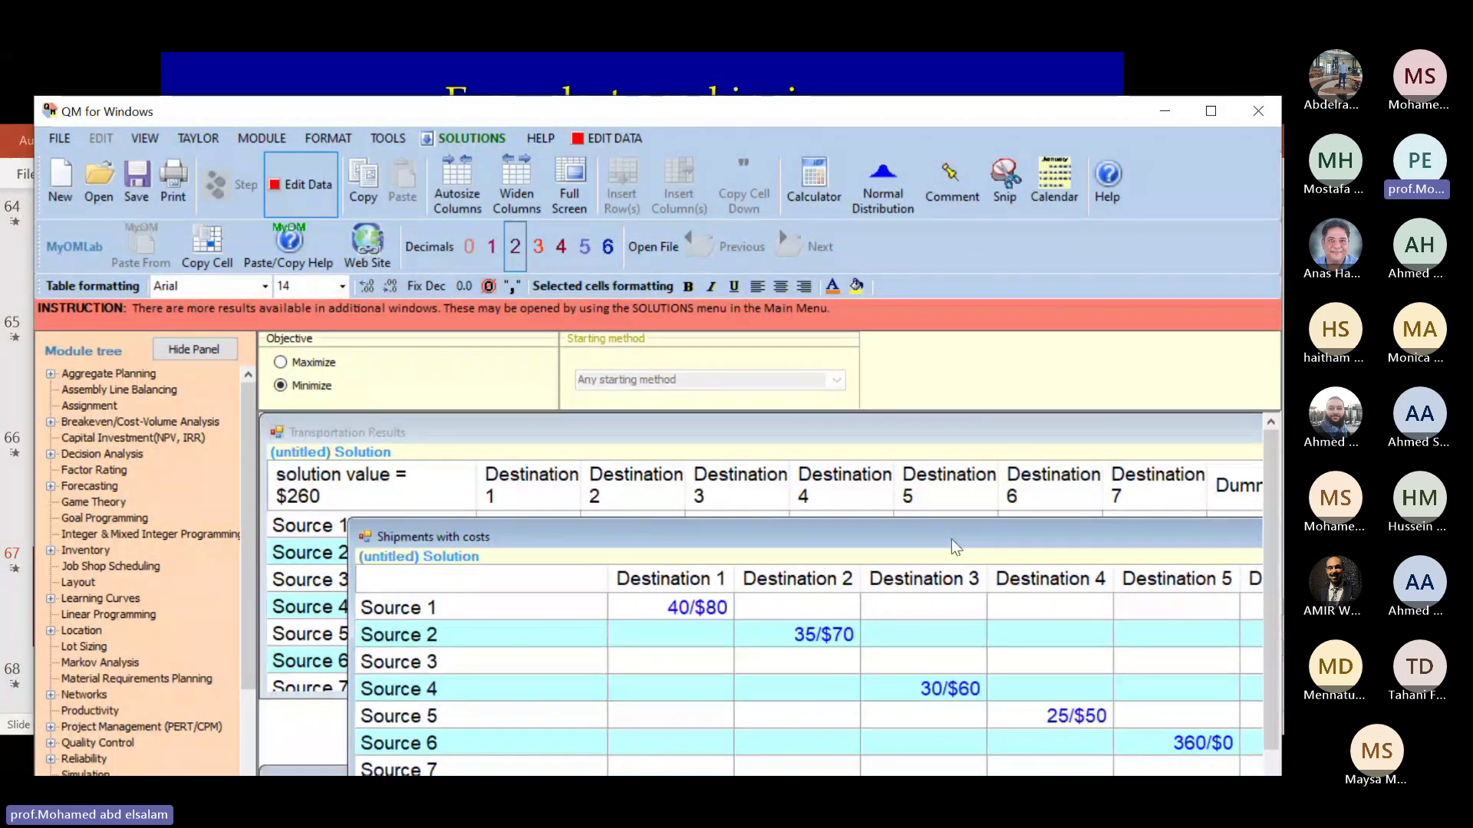
drag(952, 538, 574, 462)
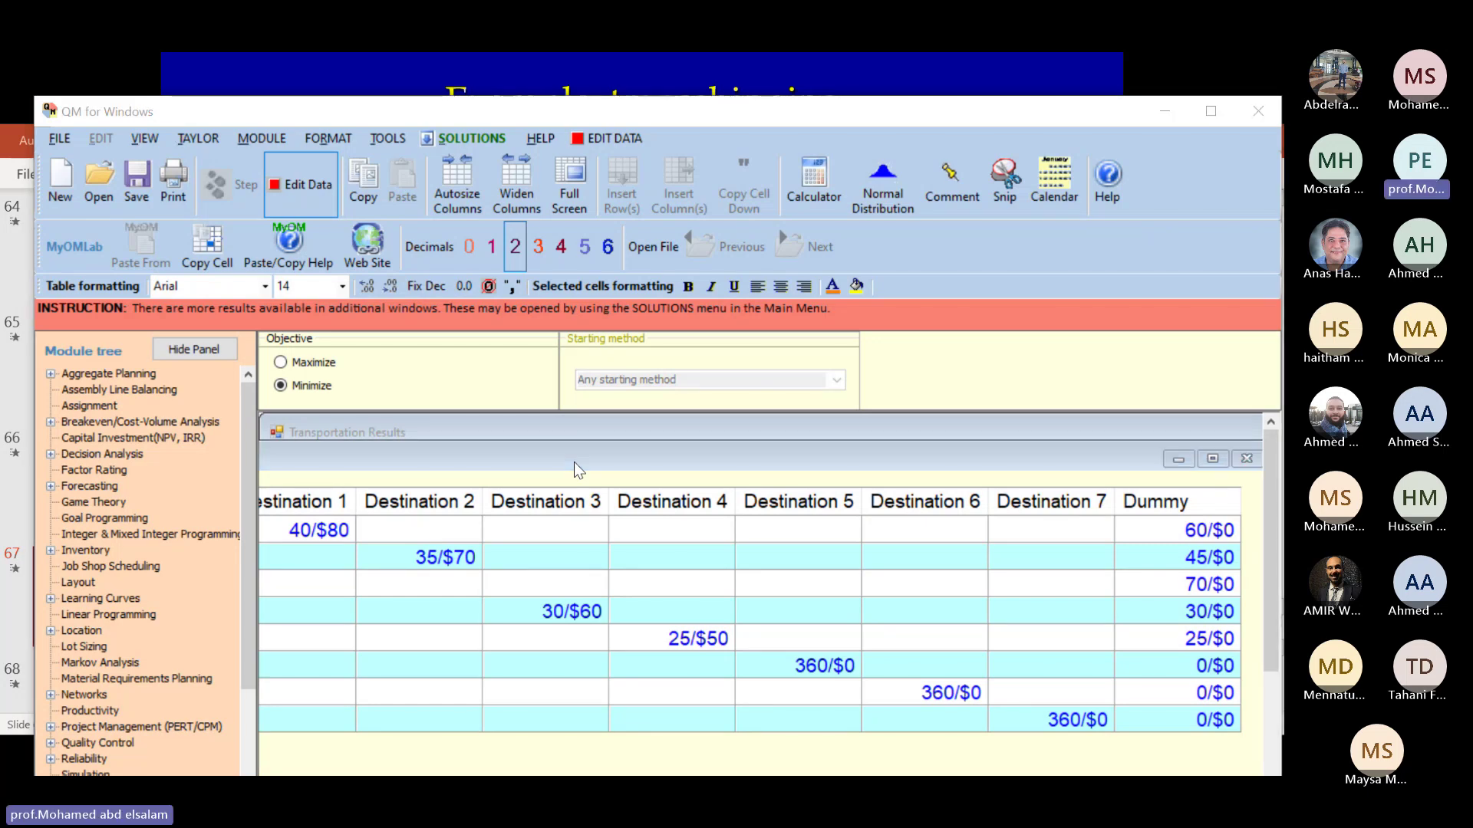
Step: Switch to the Transshipment problem document in Word to view the assignment description
key(alt+Tab)
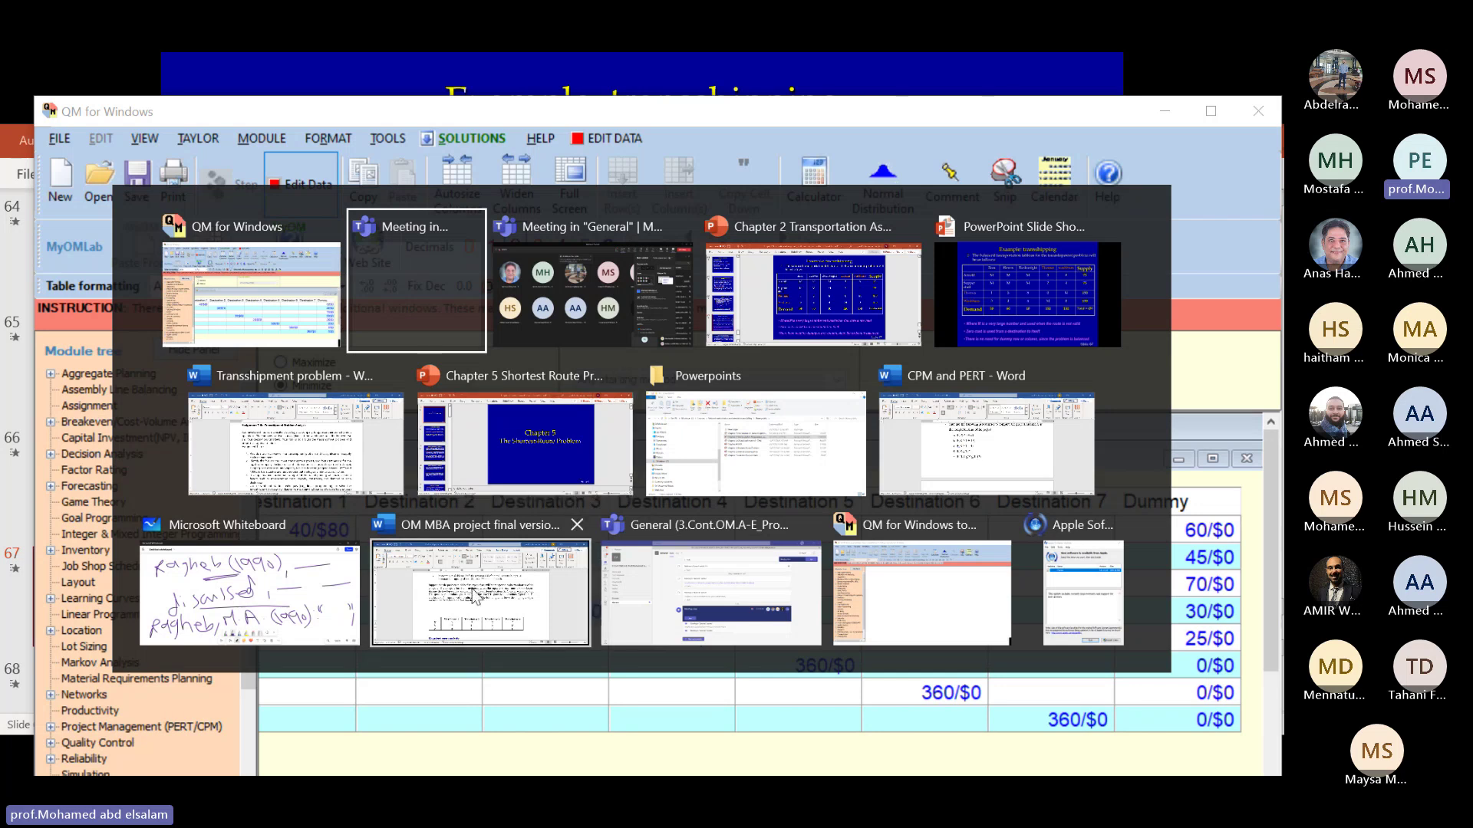
key(Escape)
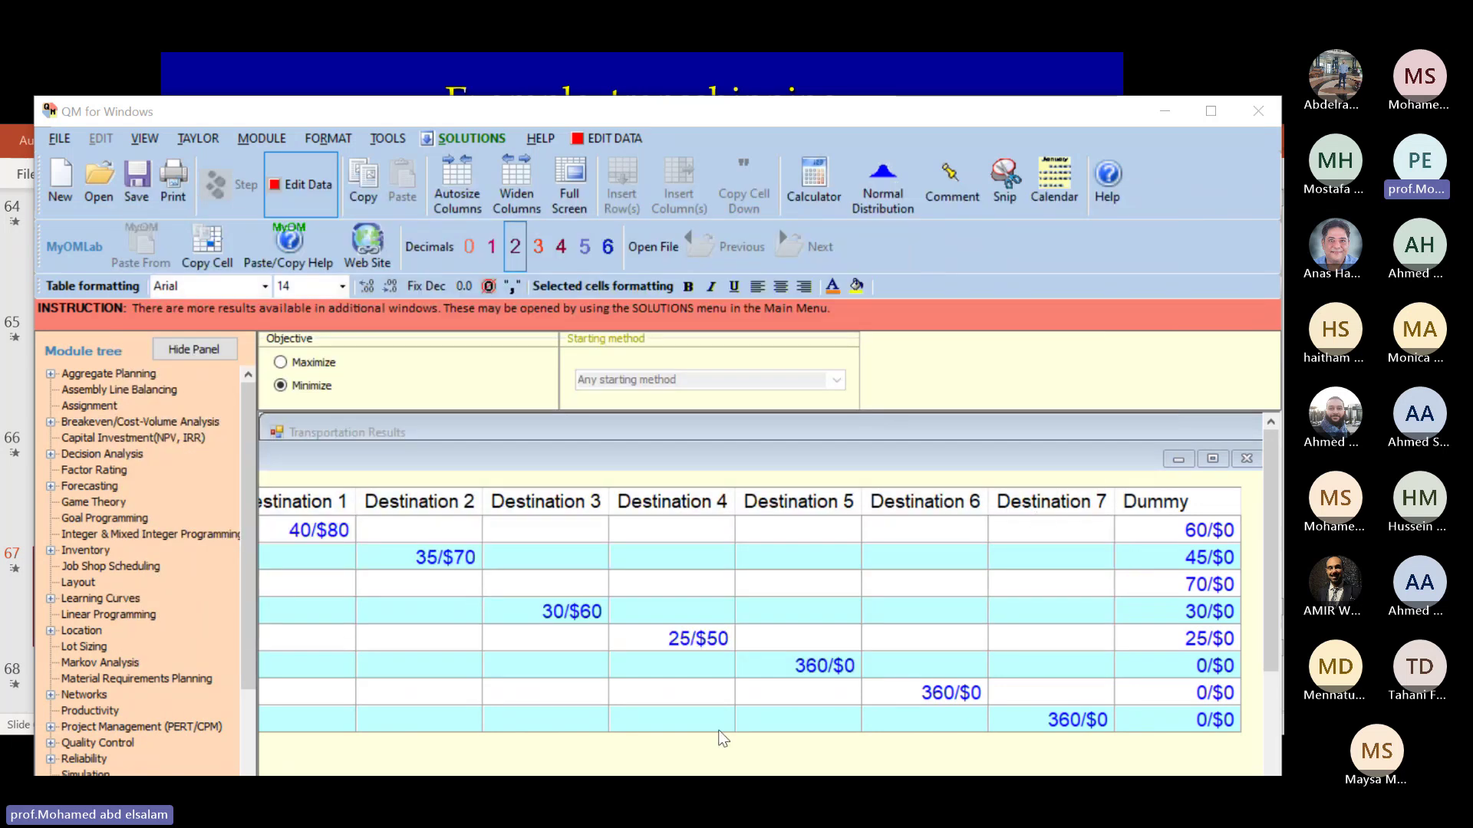
key(alt+Tab)
key(alt+Tab)
key(alt+Tab)
key(alt+Tab)
key(alt+Tab)
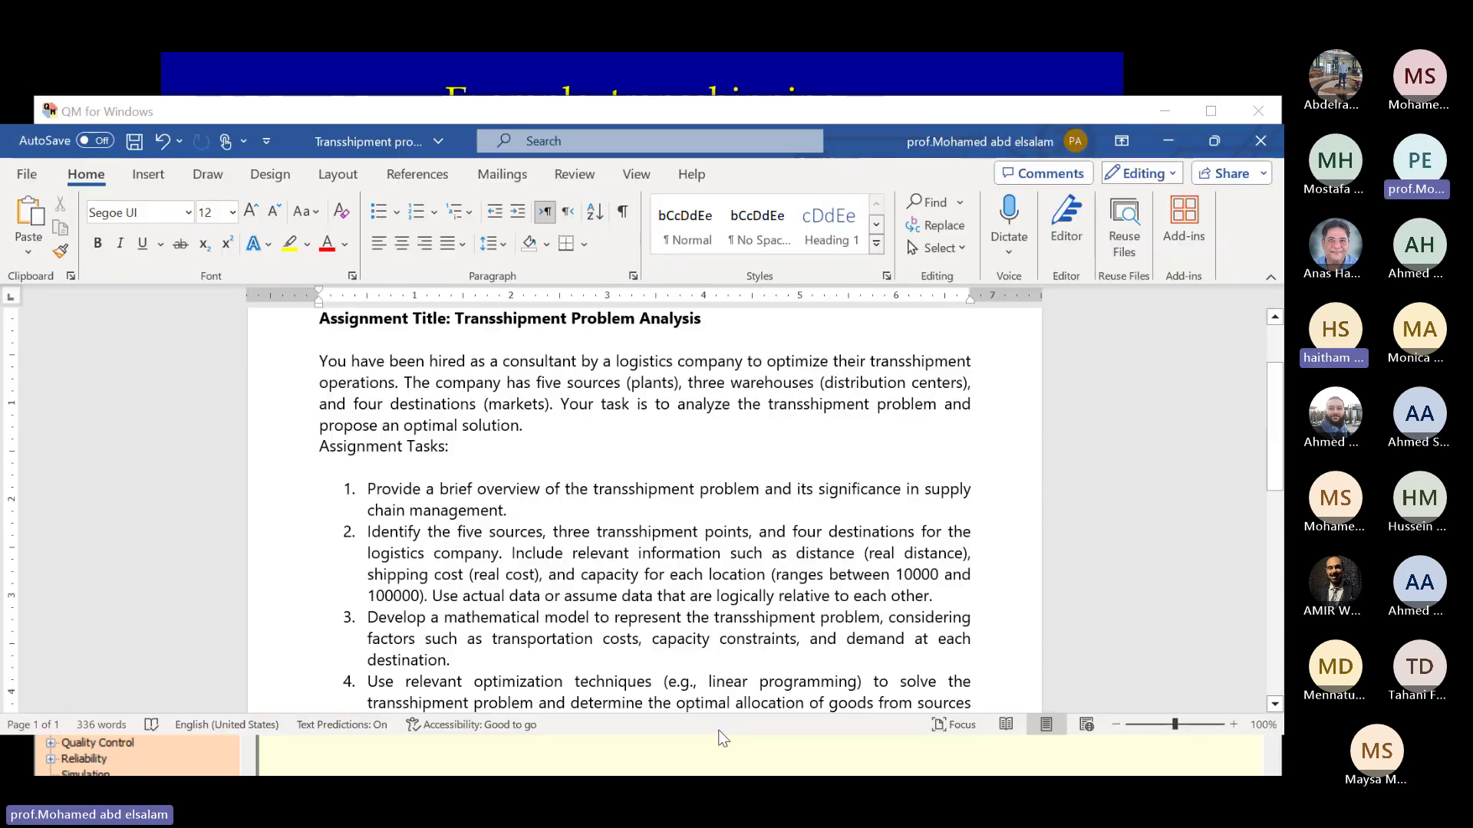
Step: Switch to the CPM and PERT document in Word
key(alt+Tab)
key(alt+Tab)
key(alt+Tab)
key(alt+Tab)
key(alt+Tab)
key(alt+Tab)
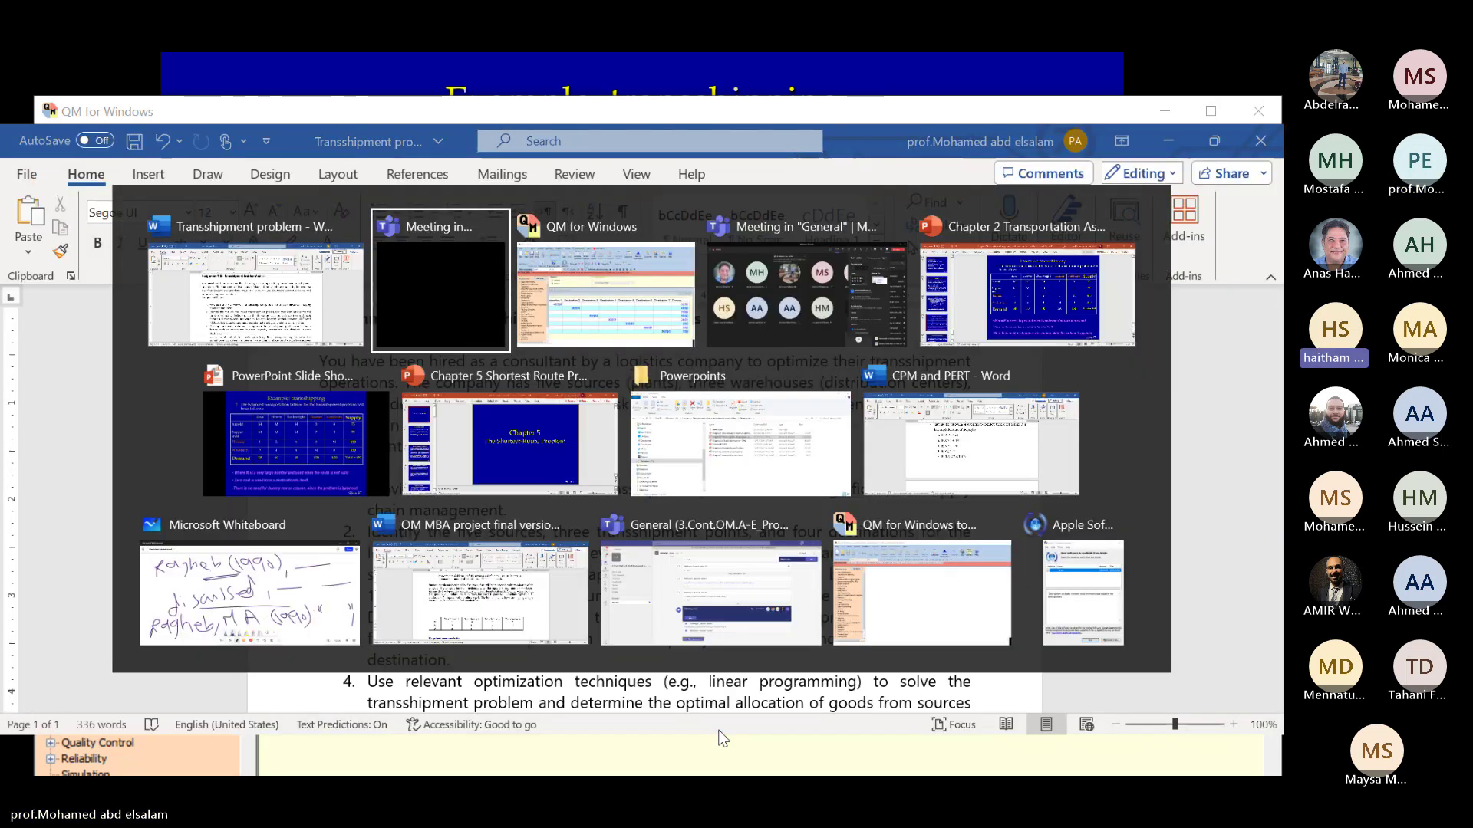
key(alt+Tab)
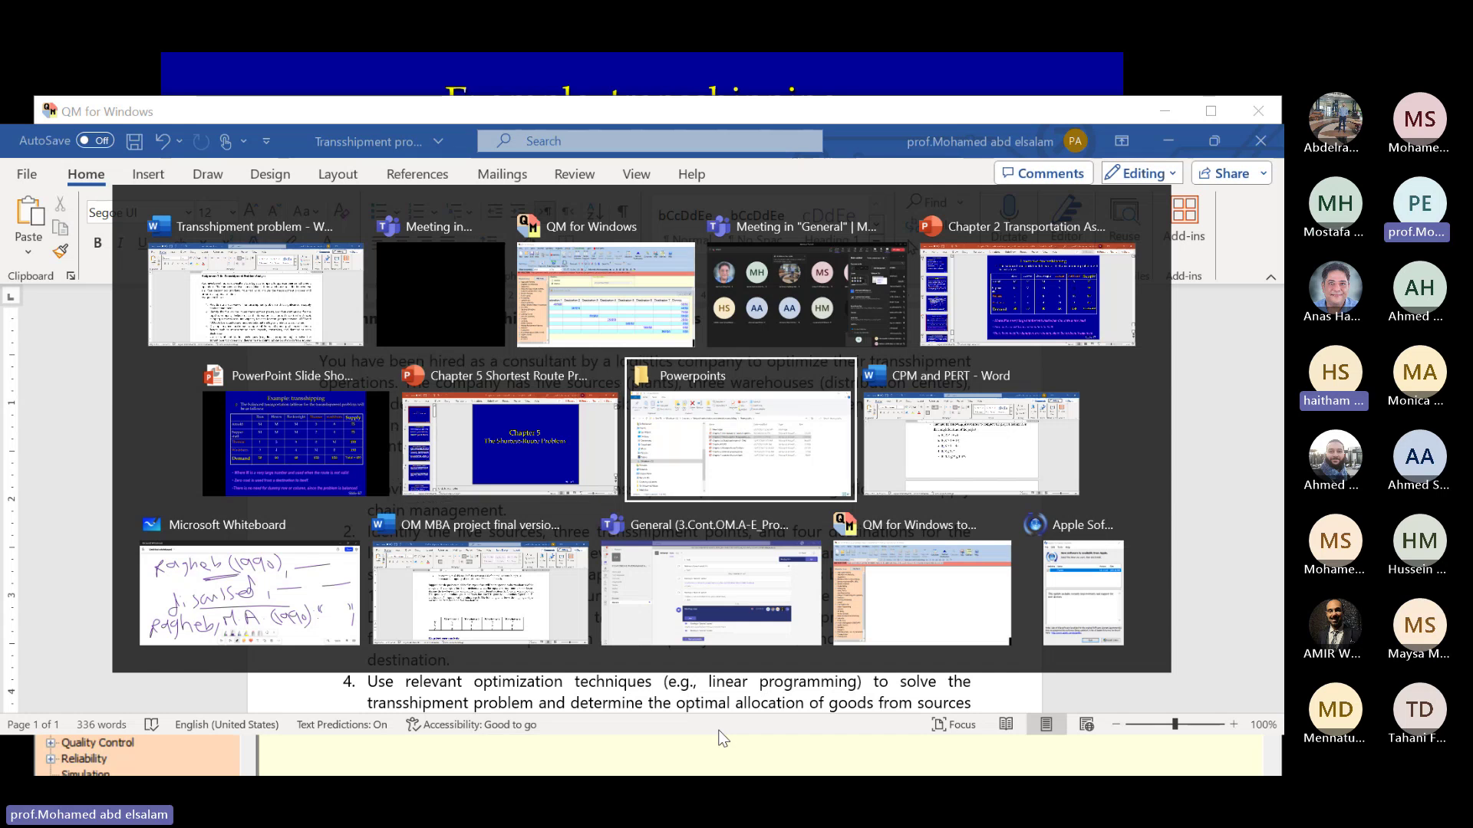
key(alt+Tab)
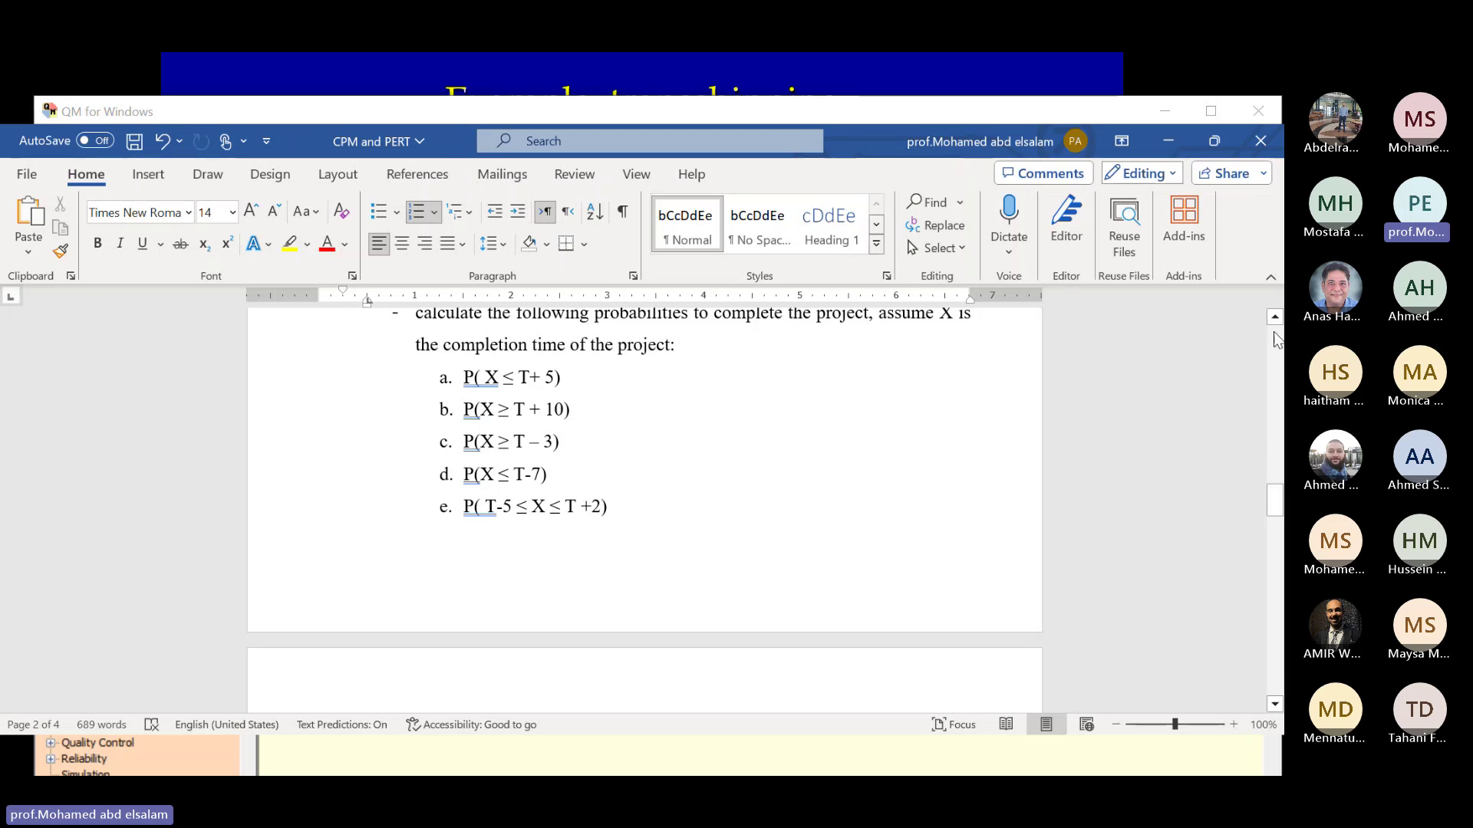
Step: Examine the assignment tasks and factory activity list back to activity 9, and select the text of activity 12, "Install electrical and plumbing systems."
click(1275, 317)
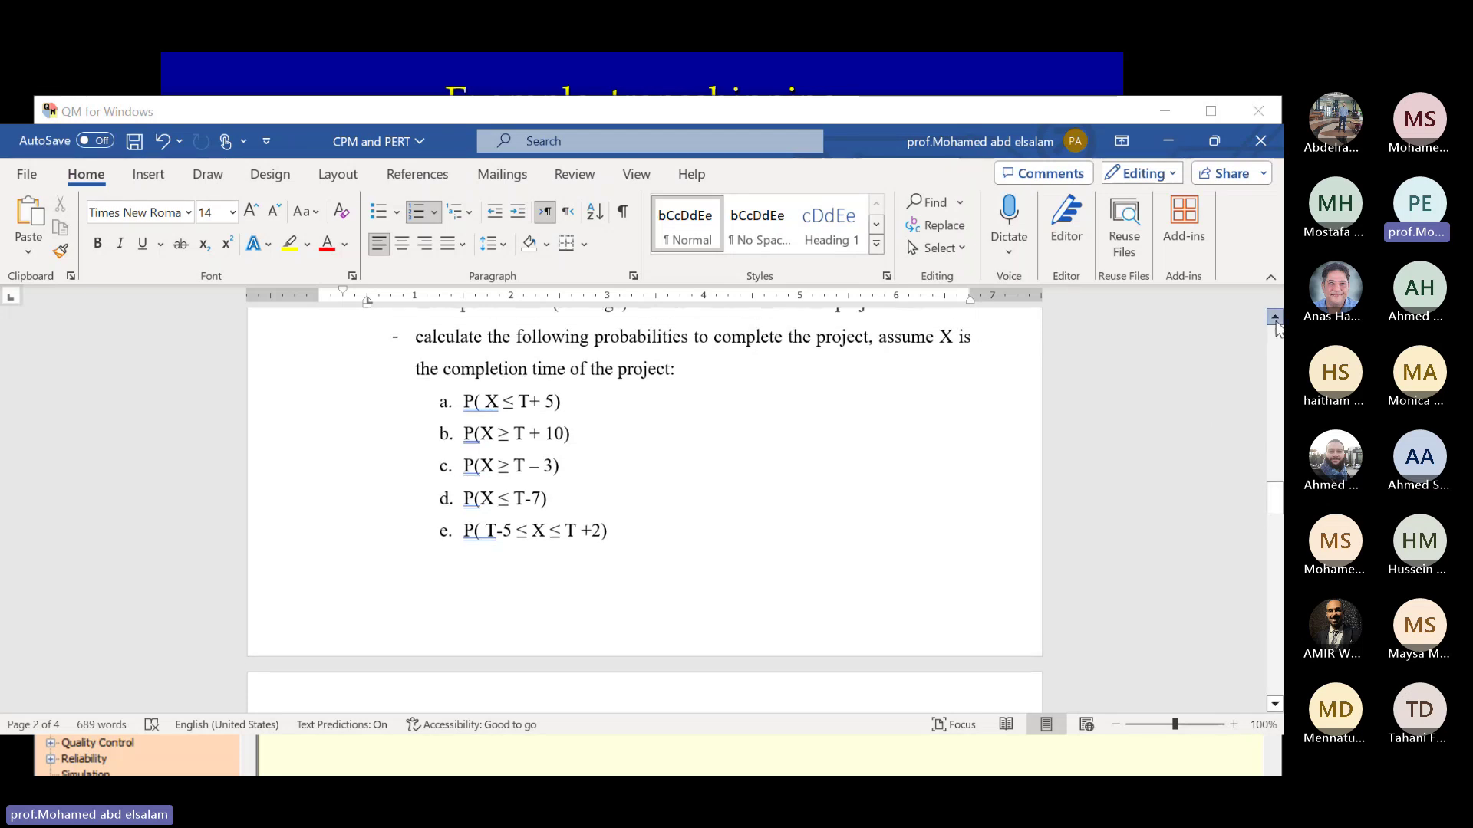
click(1275, 318)
click(1275, 317)
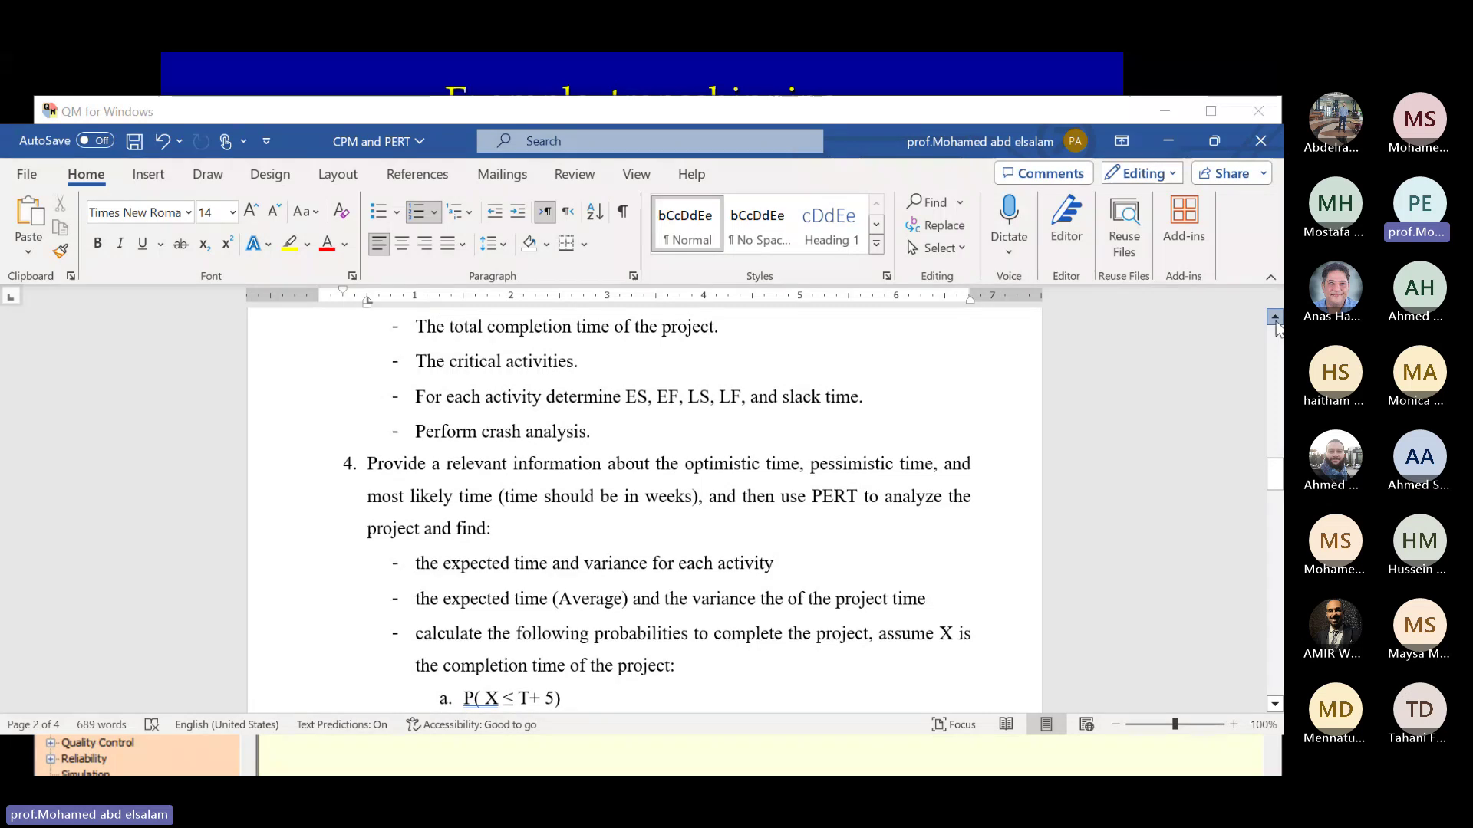
click(1275, 317)
click(1275, 318)
click(1275, 317)
click(1275, 318)
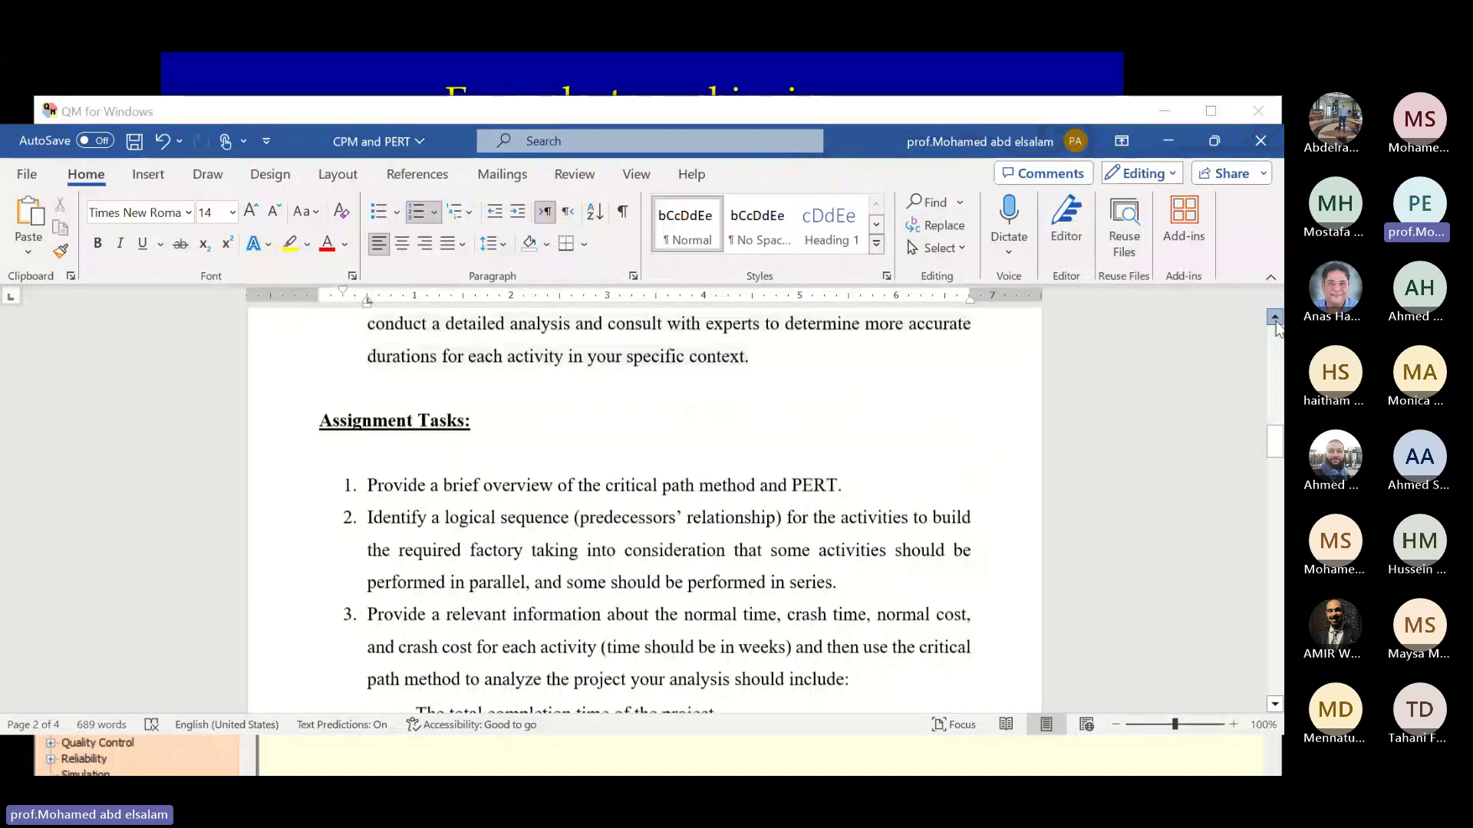
click(1275, 318)
click(1274, 318)
click(1275, 318)
click(1275, 317)
click(1275, 318)
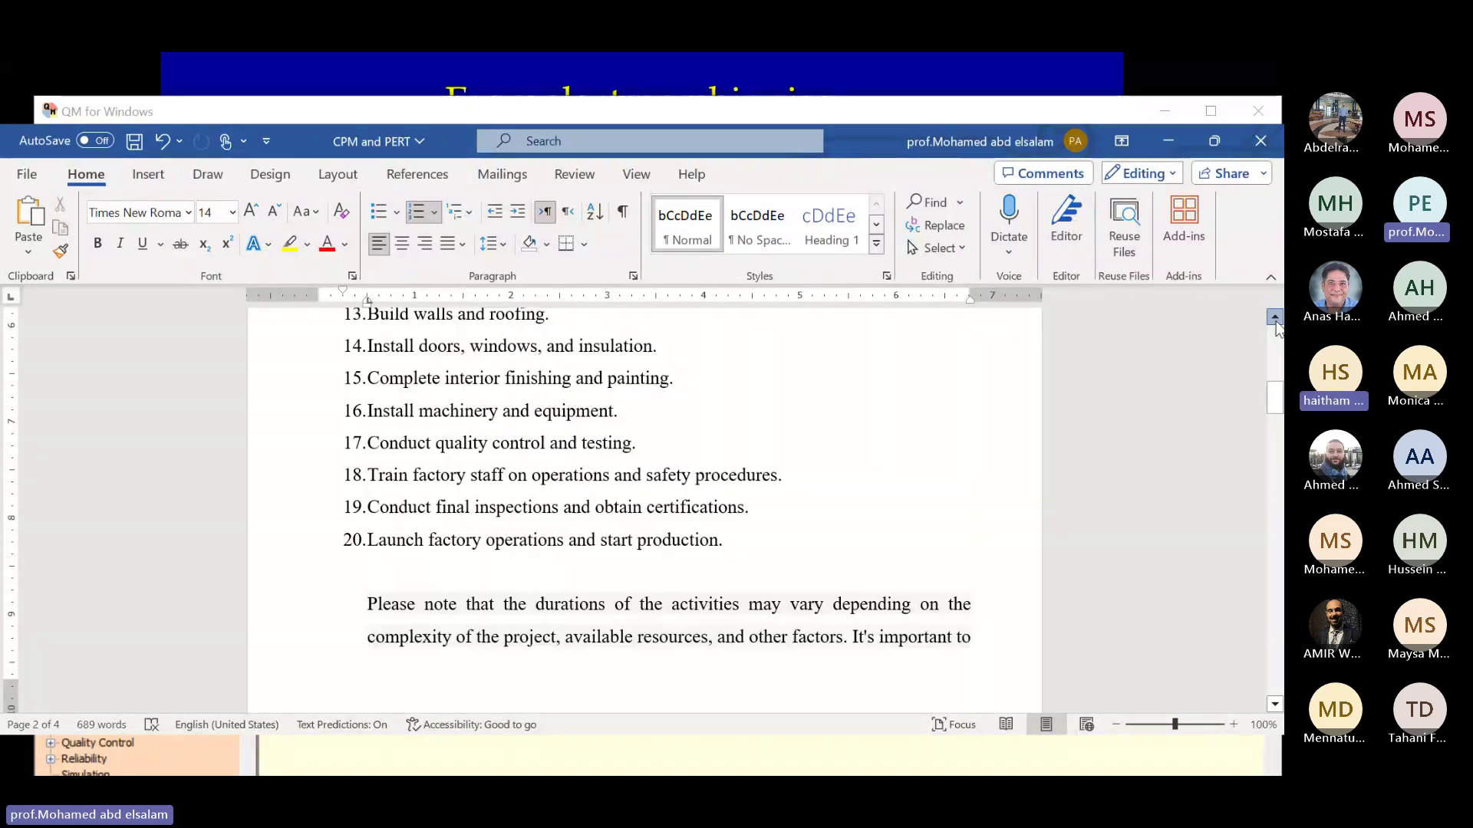
click(1275, 317)
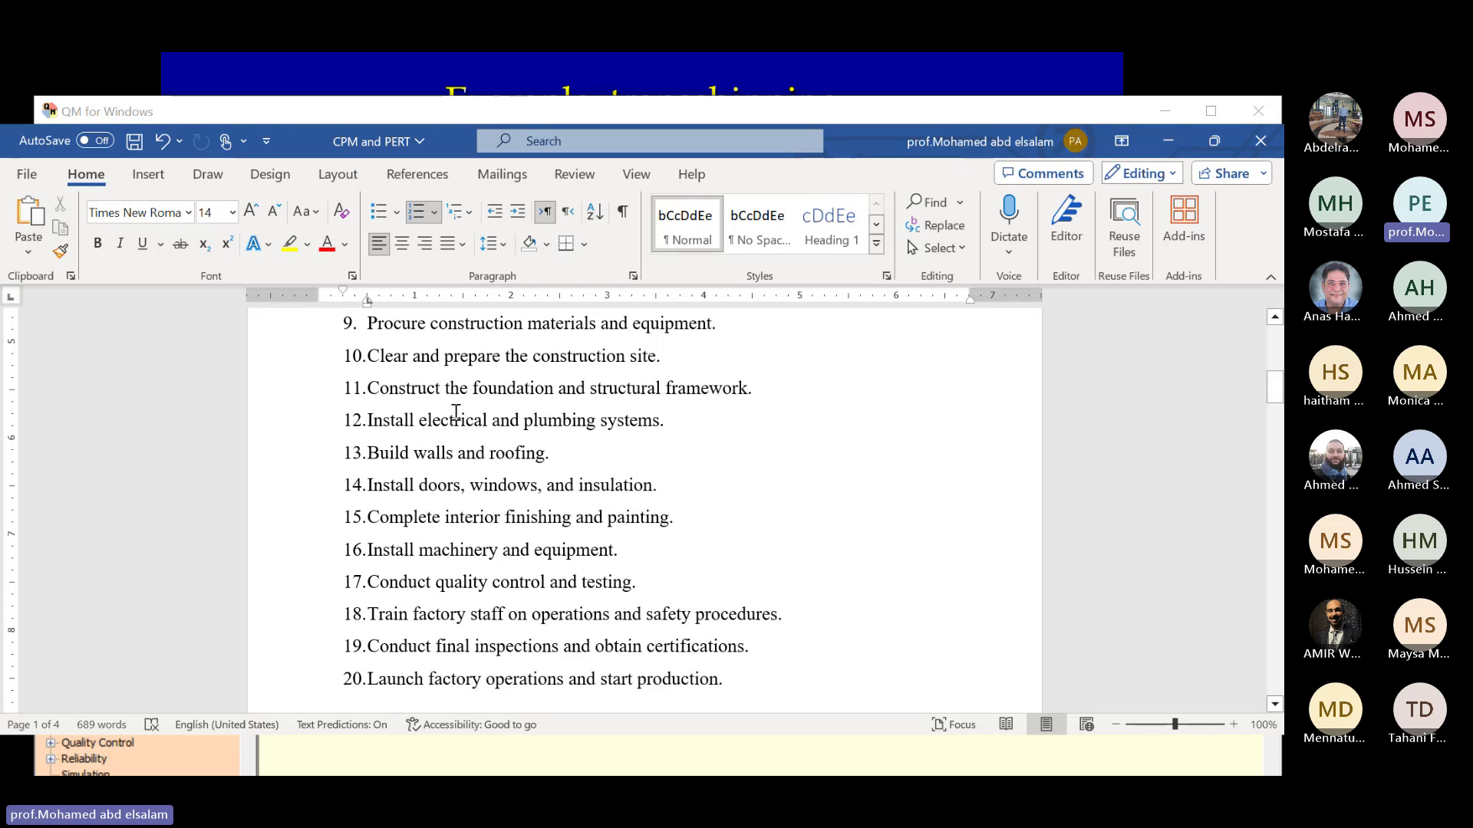
drag(369, 420, 664, 425)
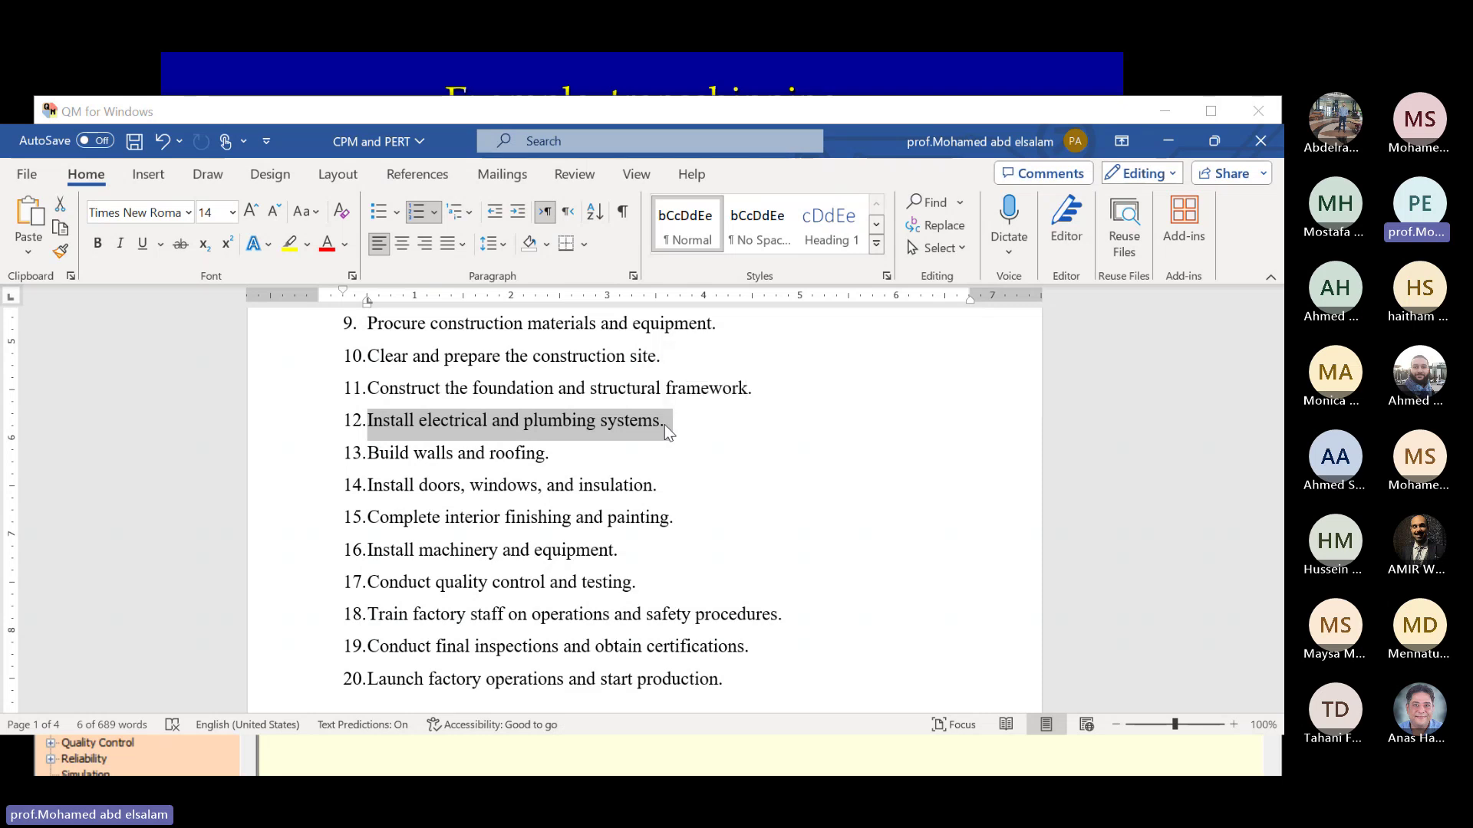
Step: Switch to the Powerpoints folder in File Explorer and select the Chapter 5 Shortest Route Problem file
key(alt+Tab)
key(Tab)
key(Tab)
key(Tab)
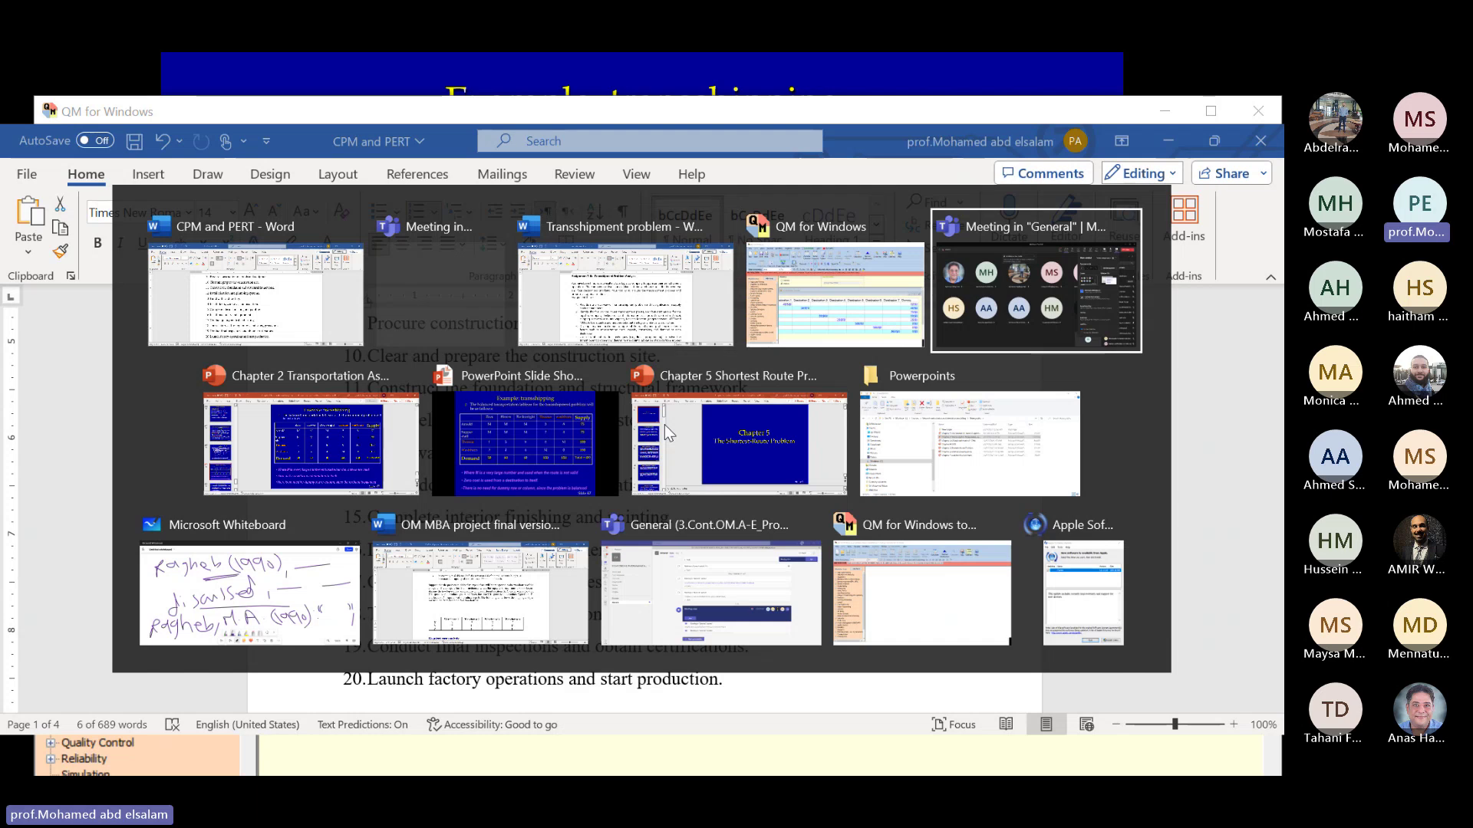
key(Tab)
key(Tab)
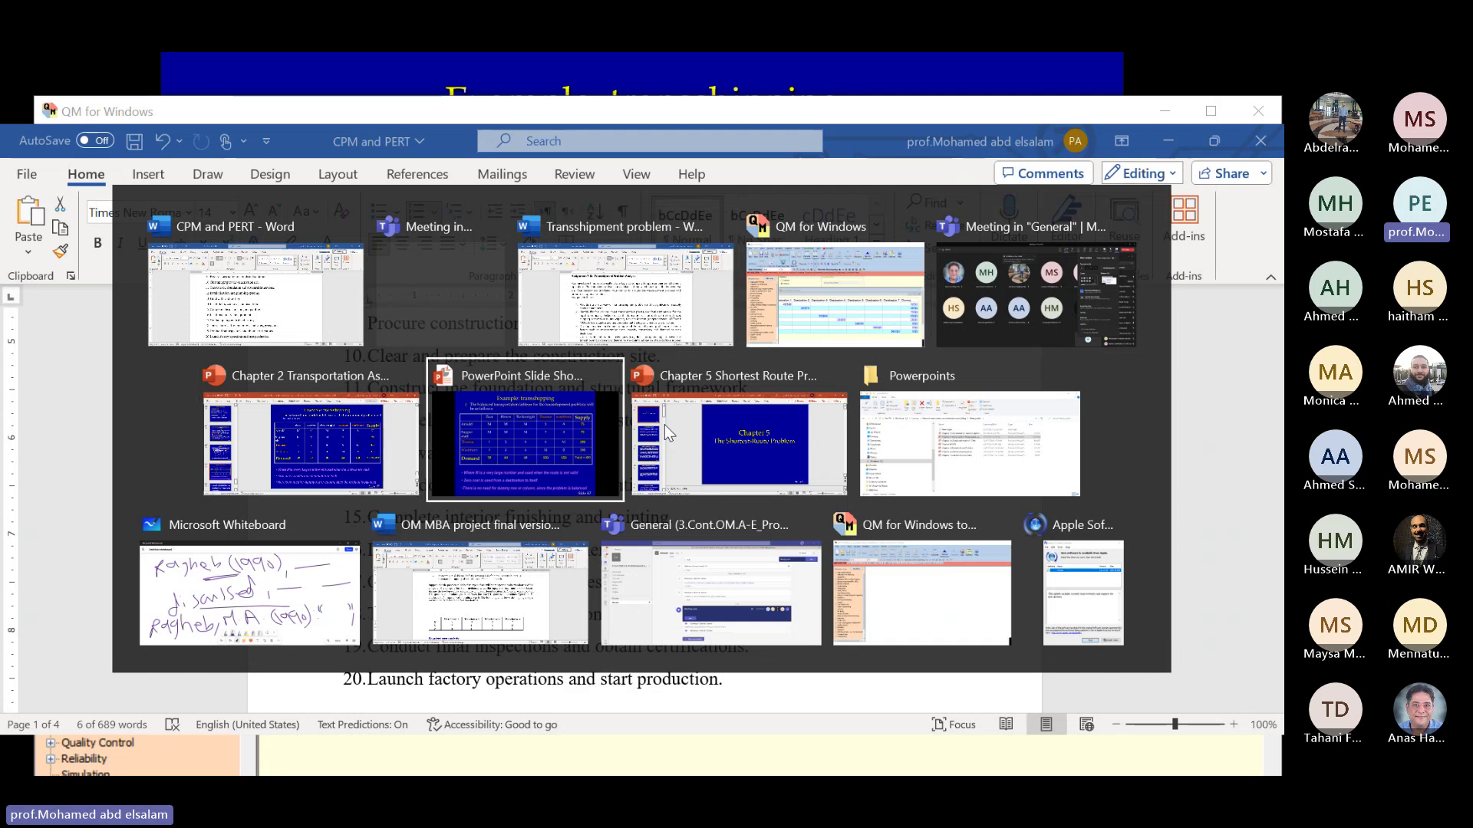
key(Tab)
key(Tab)
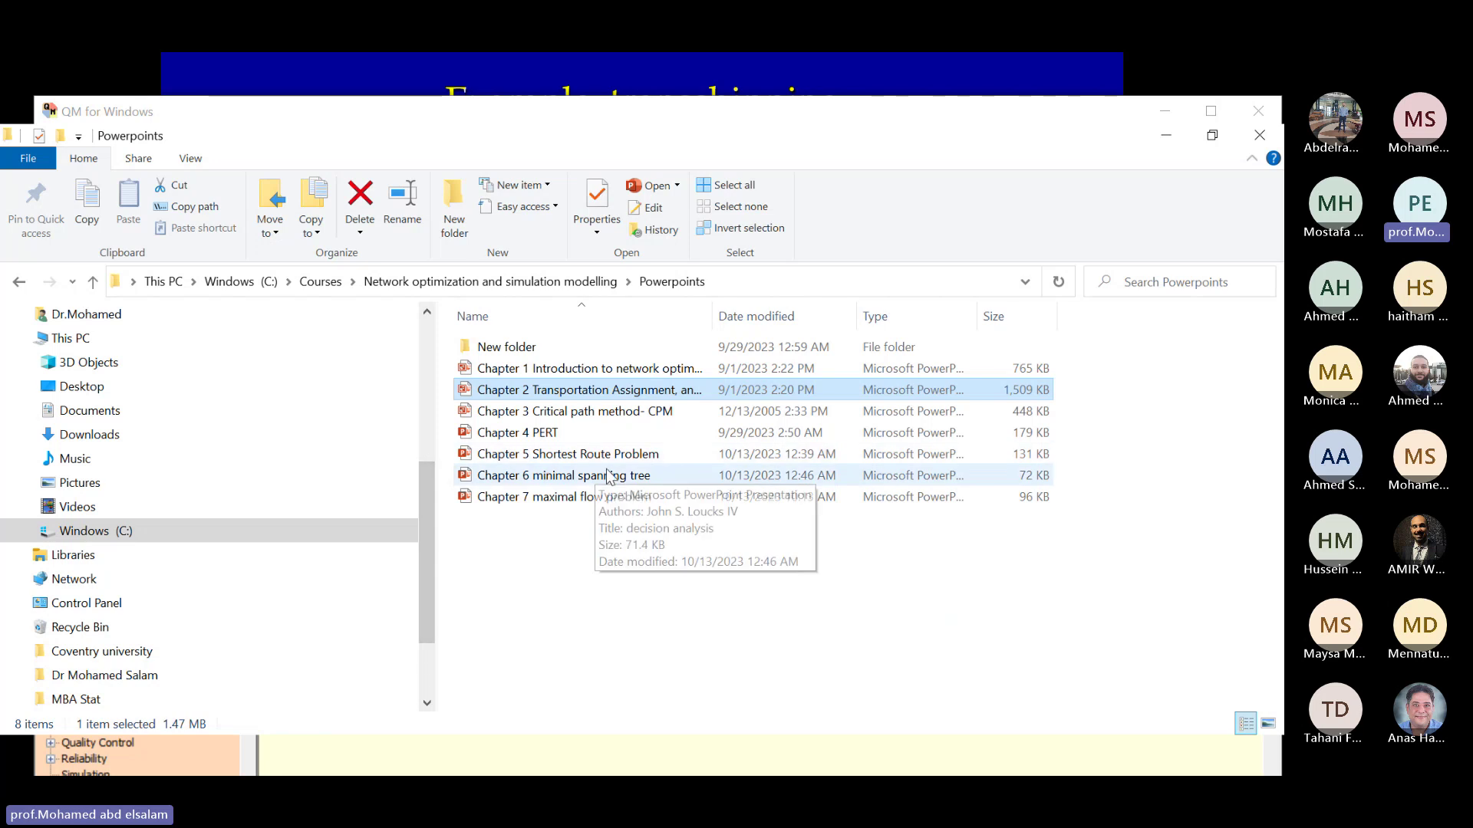
click(617, 460)
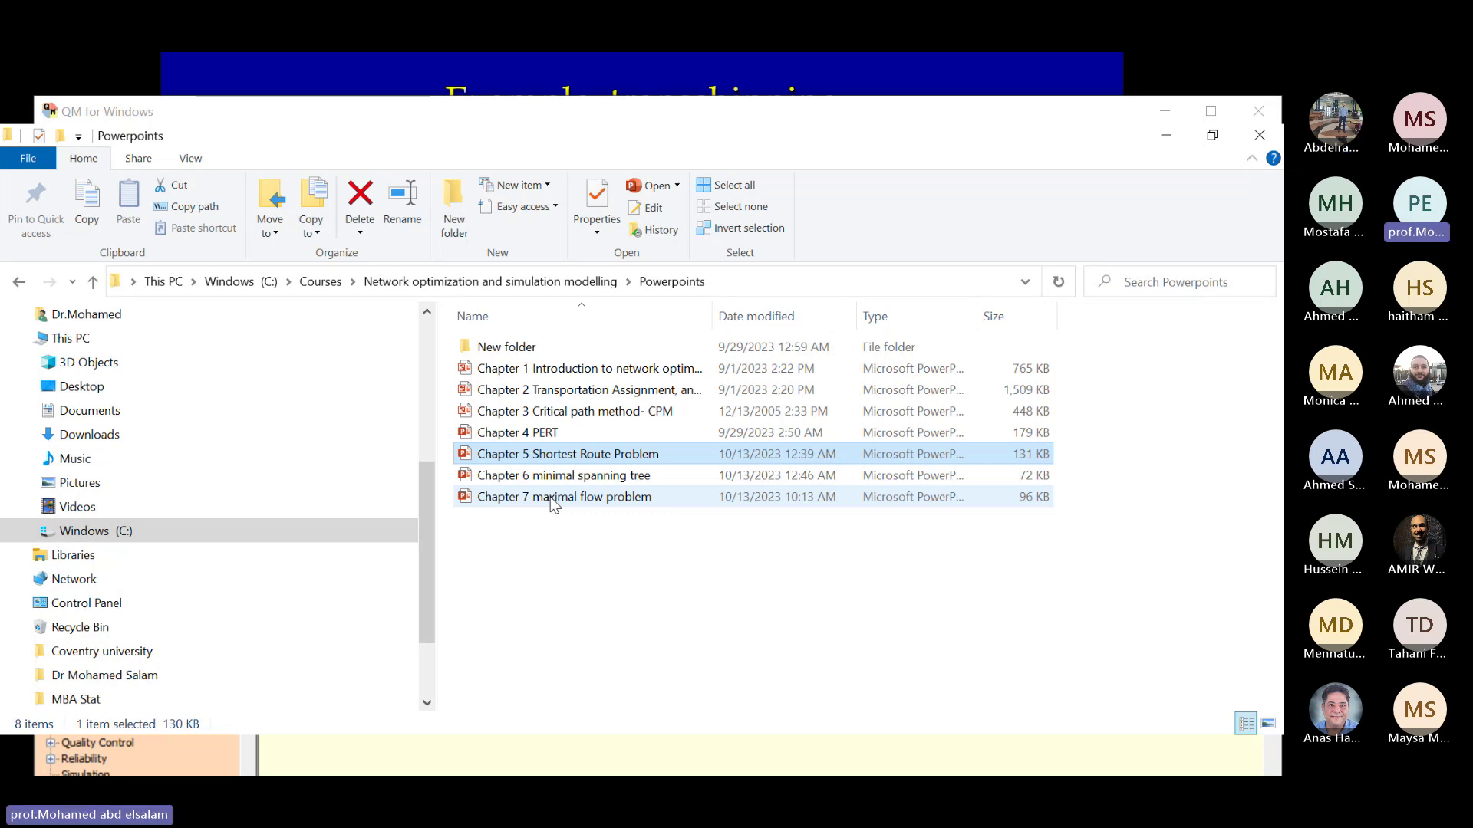
Step: Switch to the Apple Software Update window and quit it without installing the iTunes update
key(alt)
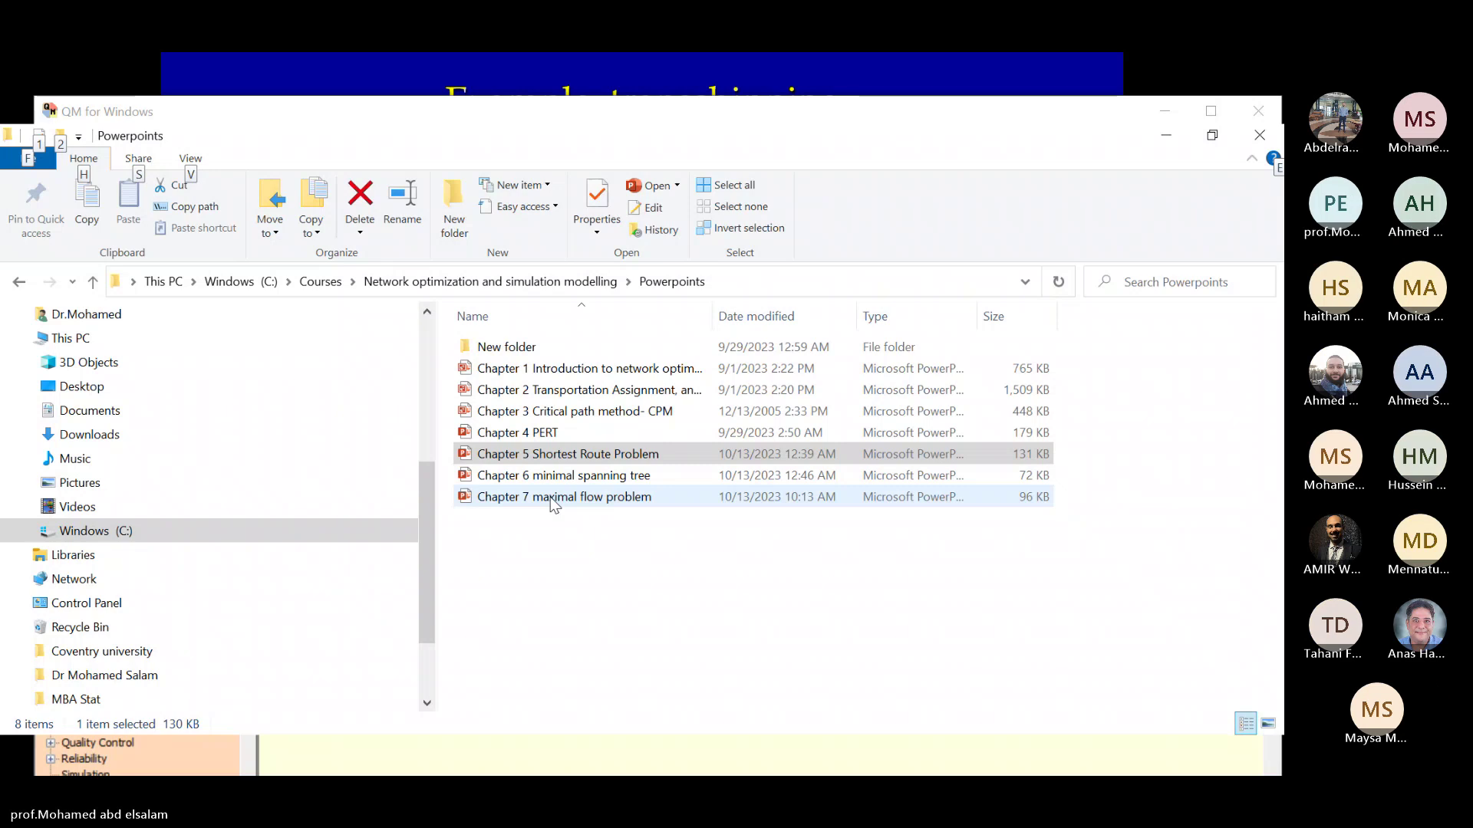
key(alt+Tab)
key(alt+Tab)
key(alt+Tab)
key(alt+Tab)
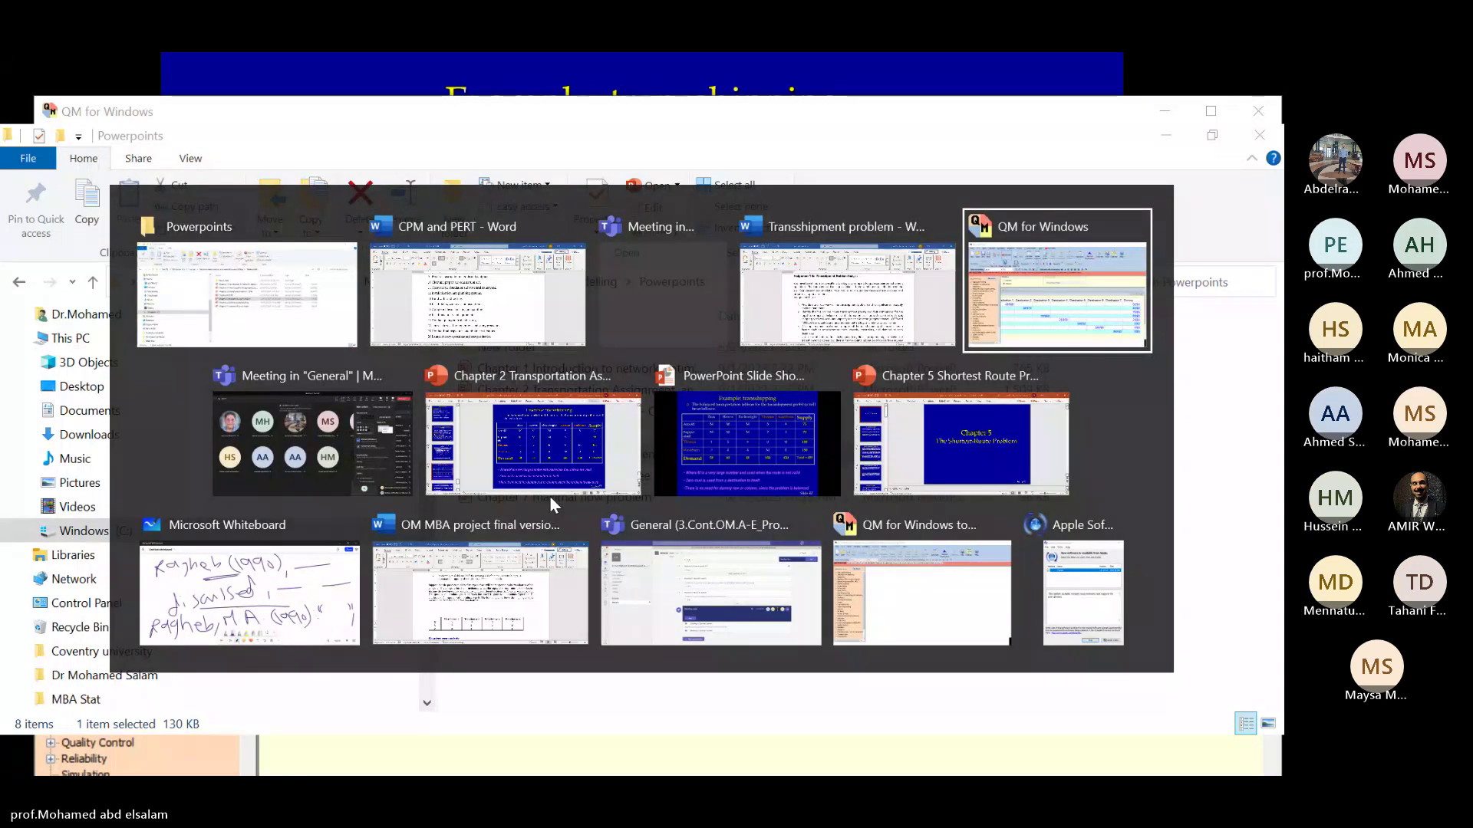
key(alt+Tab)
key(alt+Tab)
key(alt+Tab)
key(alt+Tab)
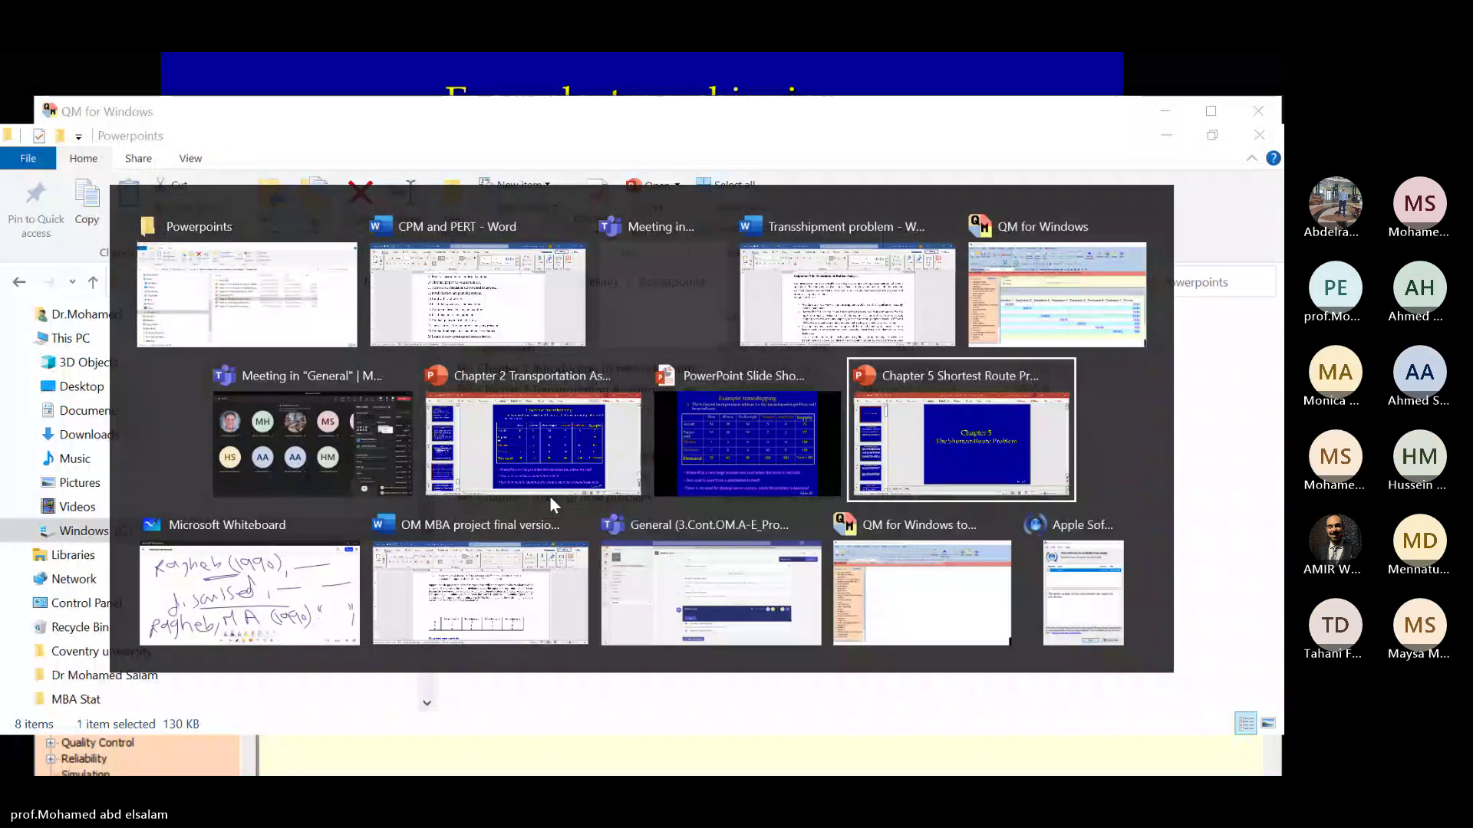
key(alt+Tab)
key(alt+Tab)
key(alt+Tab)
key(alt+Tab)
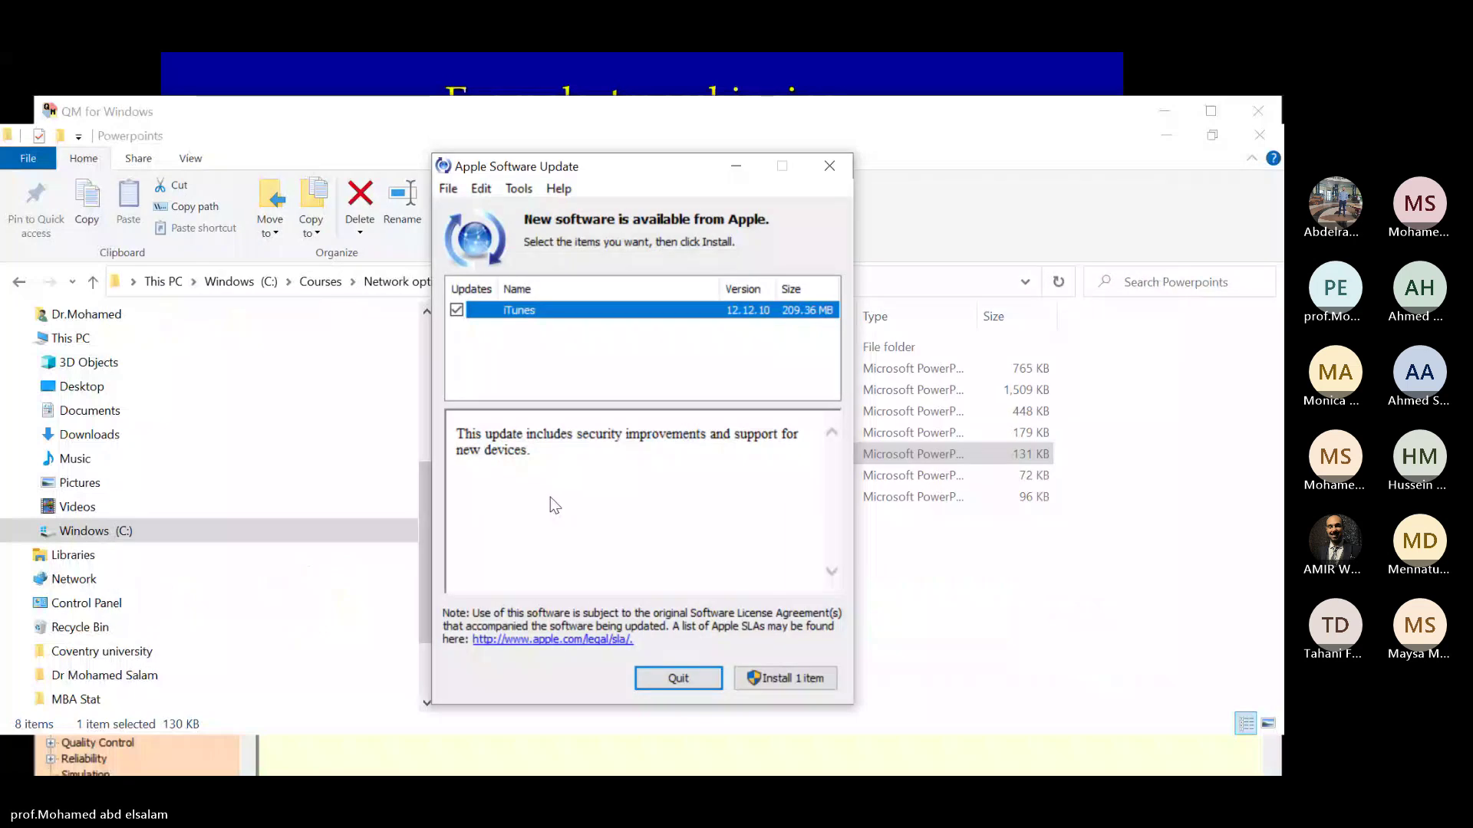
click(676, 678)
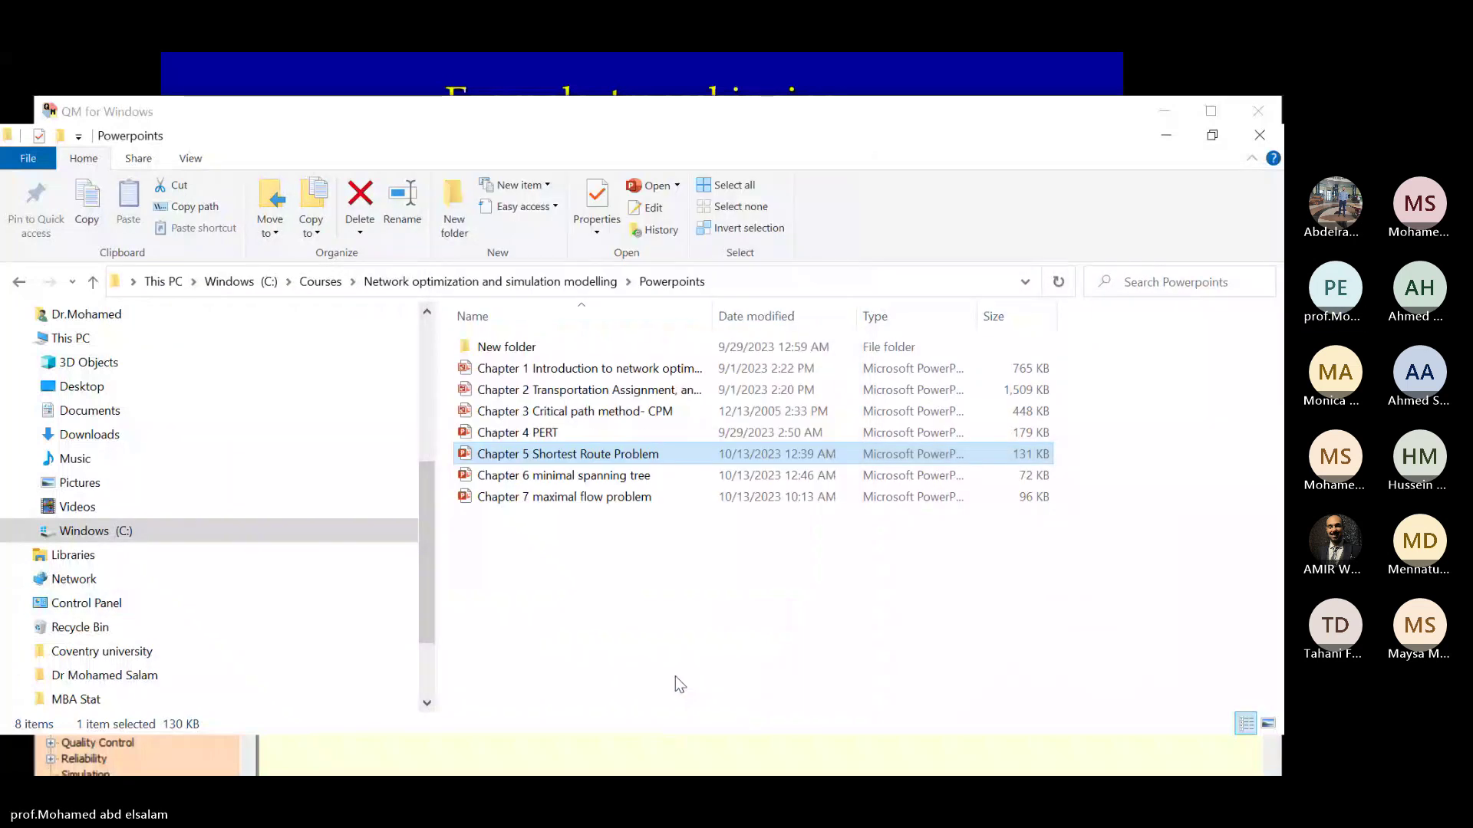
Step: Switch to the Microsoft Teams window that shows the course team's General channel
key(alt+Tab)
key(alt+Tab)
key(alt+Tab)
key(alt+Tab)
key(alt+Tab)
key(alt+Tab)
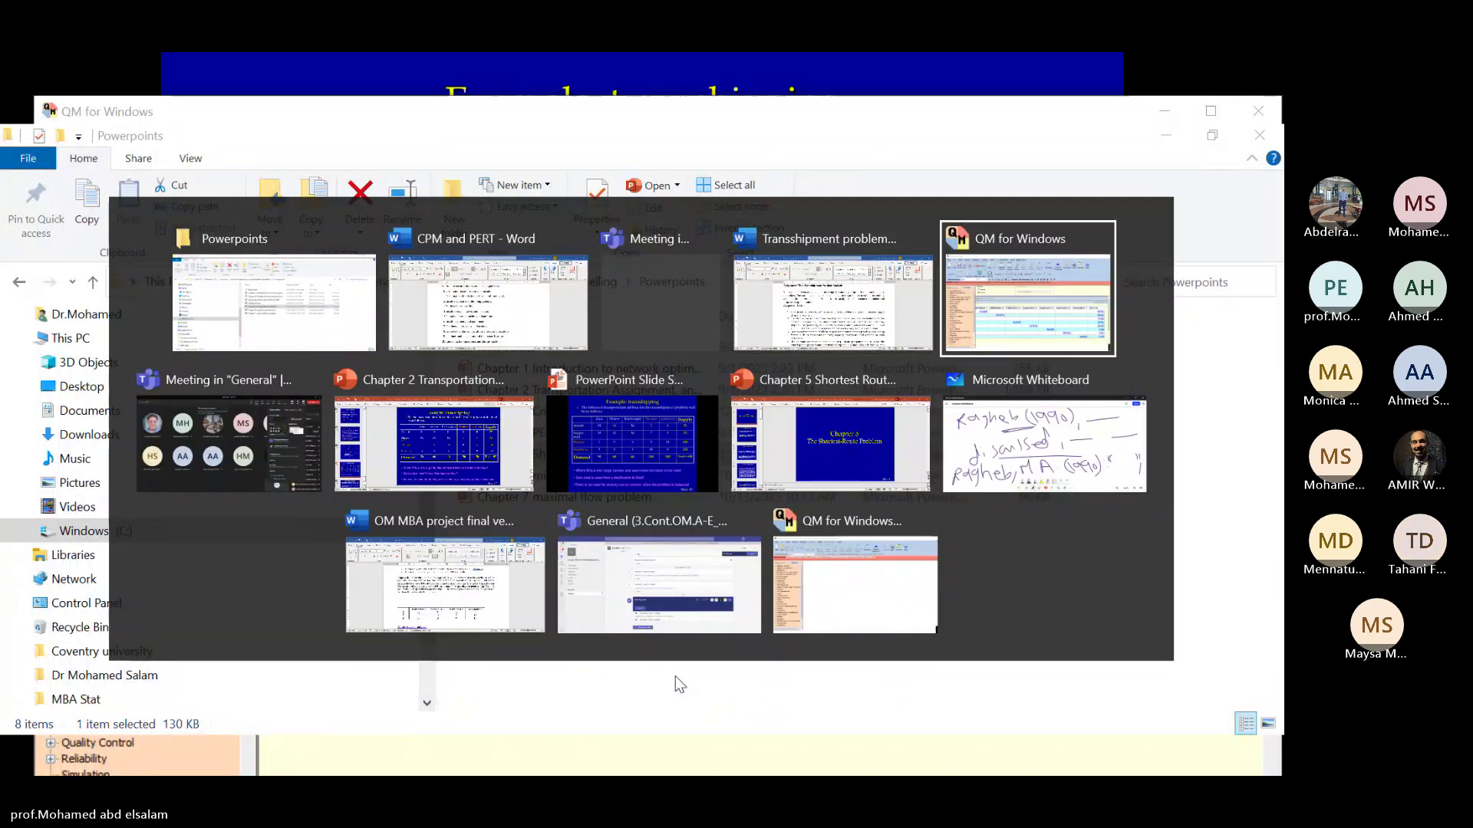
key(alt+Tab)
key(alt+Tab)
key(alt+Tab)
key(alt+Tab)
key(alt+Tab)
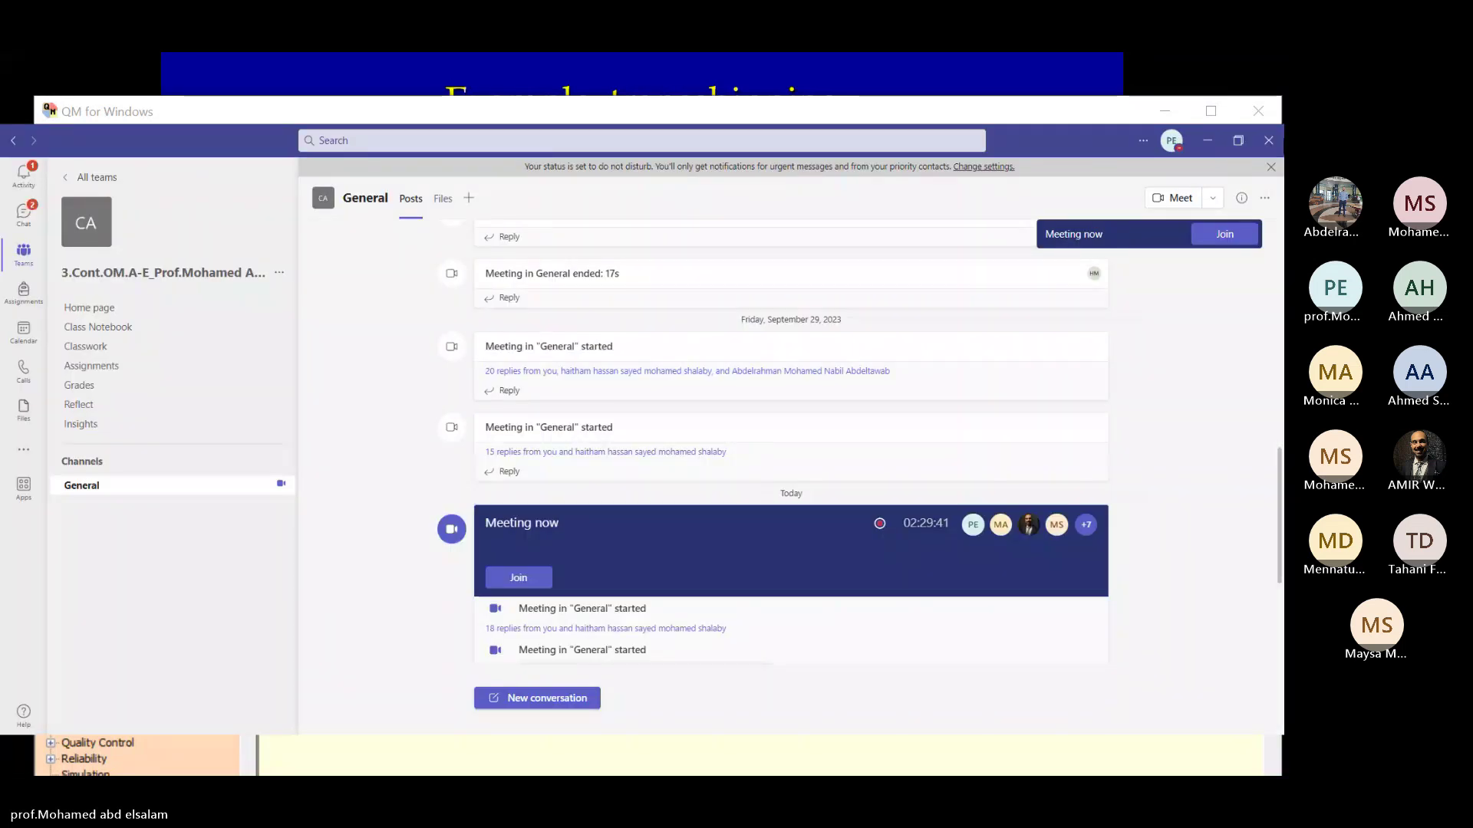
Step: Minimize the Teams channel, Powerpoints folder, QM for Windows, and the CPM and PERT and Transshipment document windows, and leave the transshipping slide show
click(1209, 141)
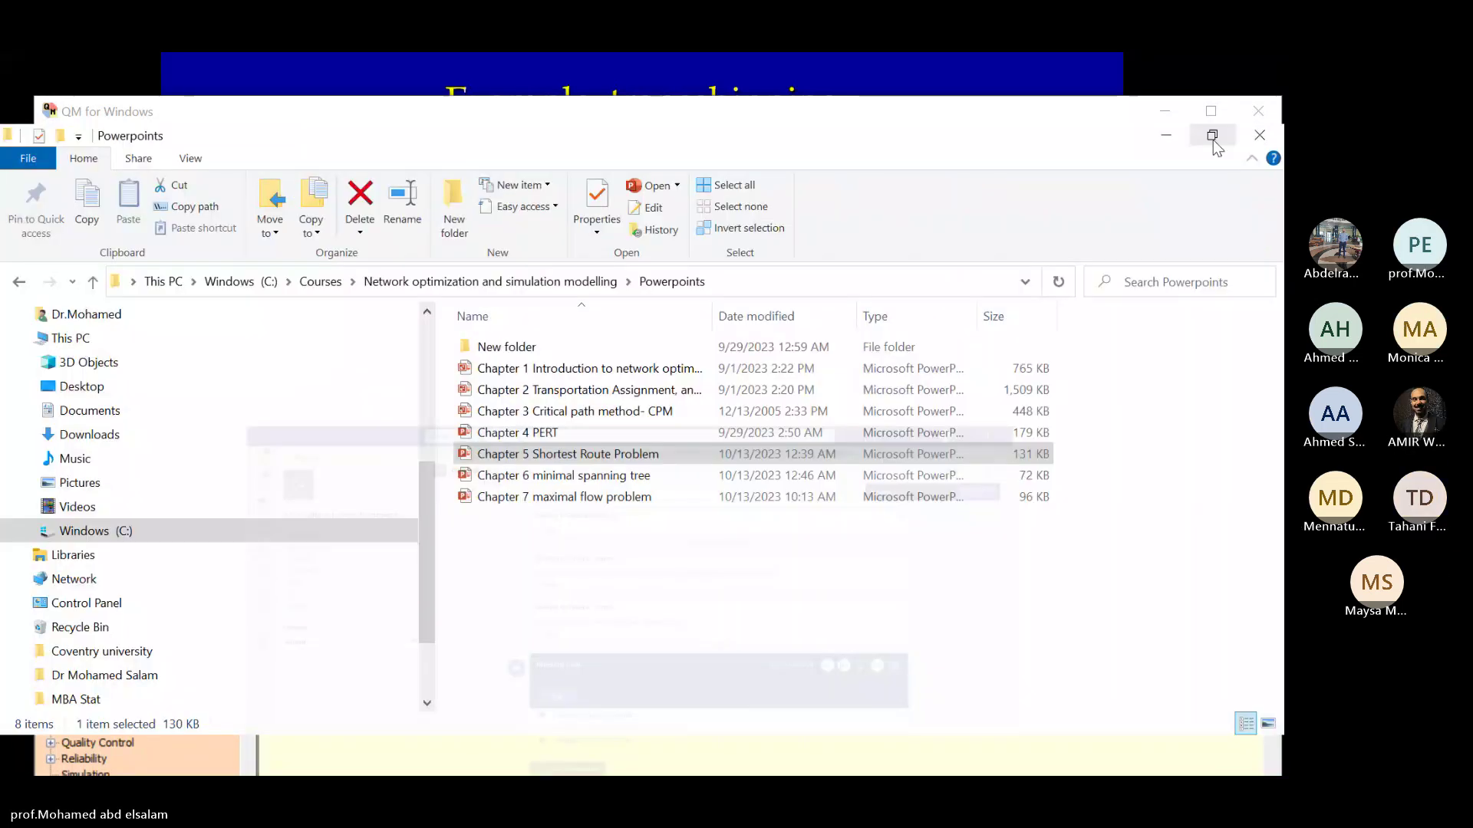
click(1167, 138)
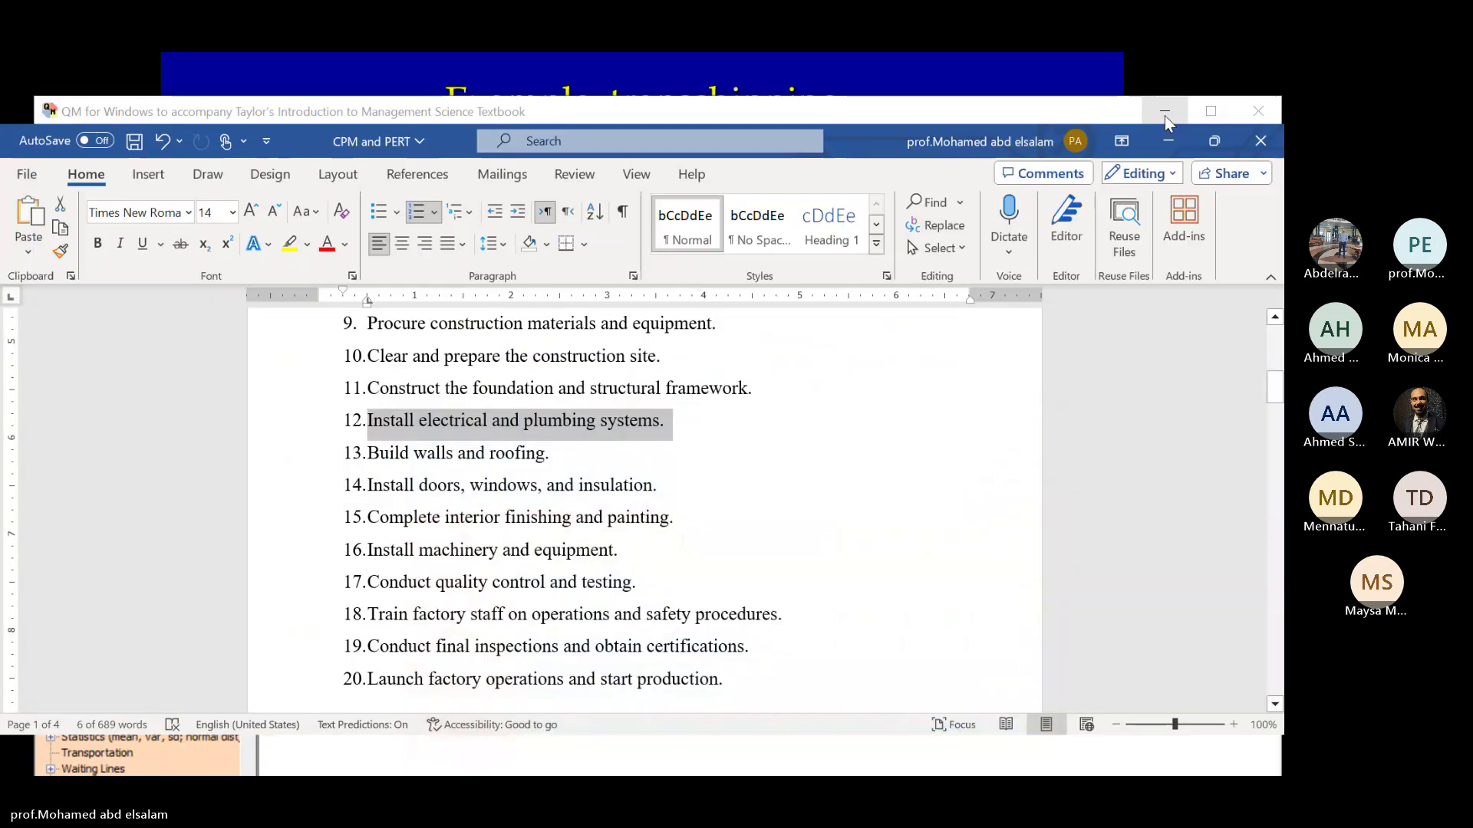
click(1164, 117)
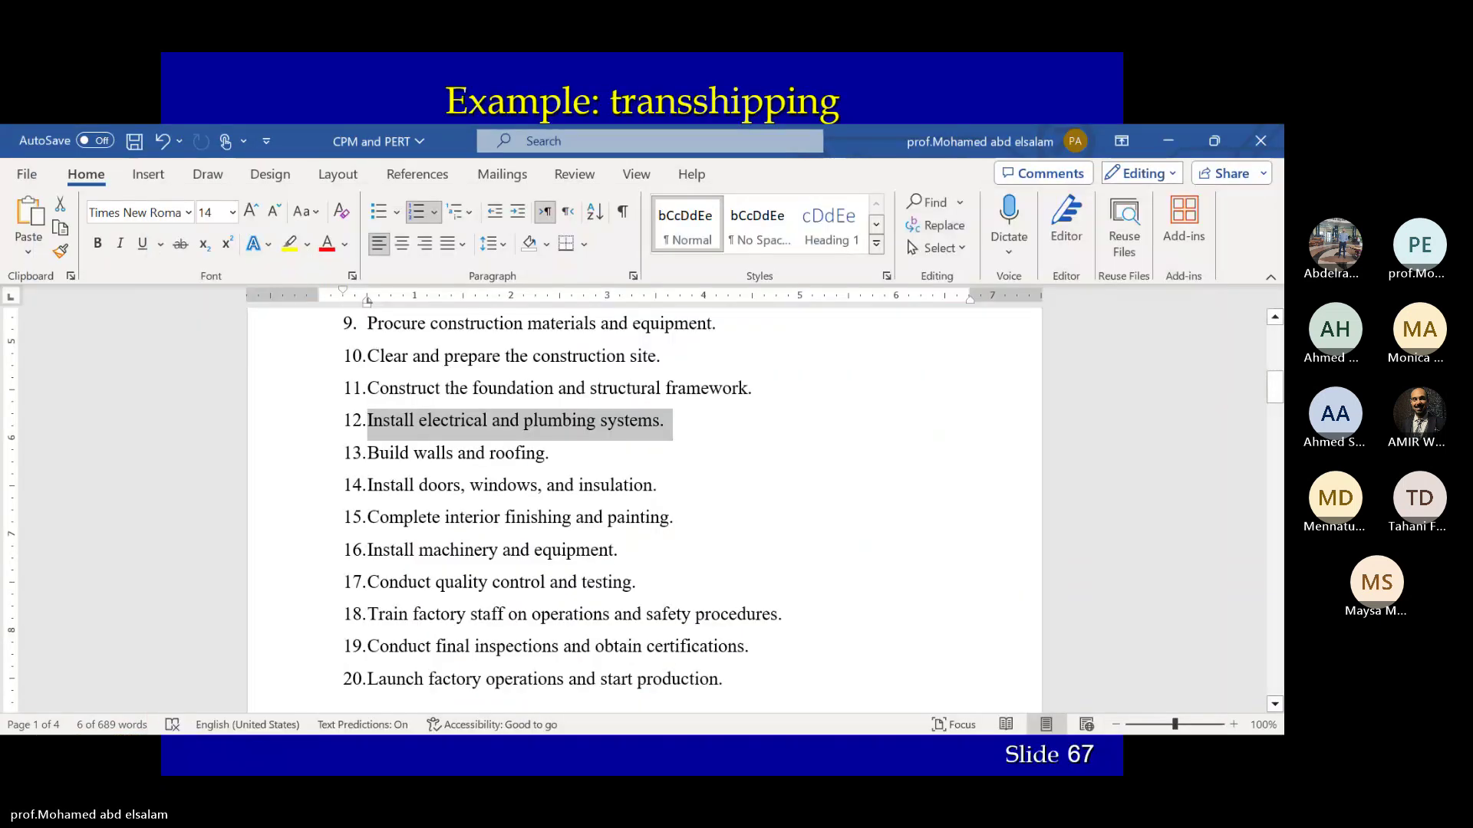
click(1168, 140)
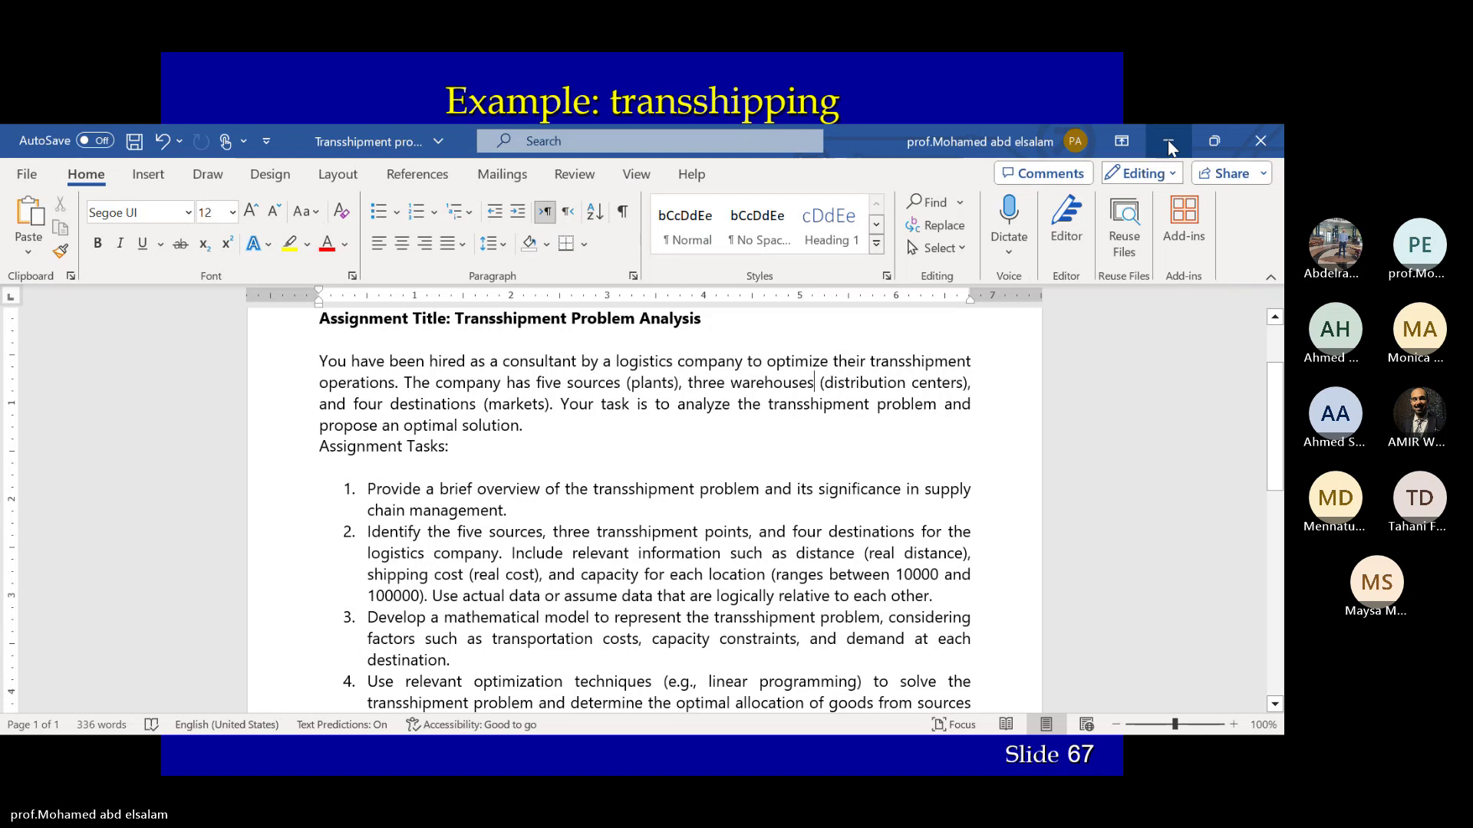
click(1167, 140)
click(1168, 141)
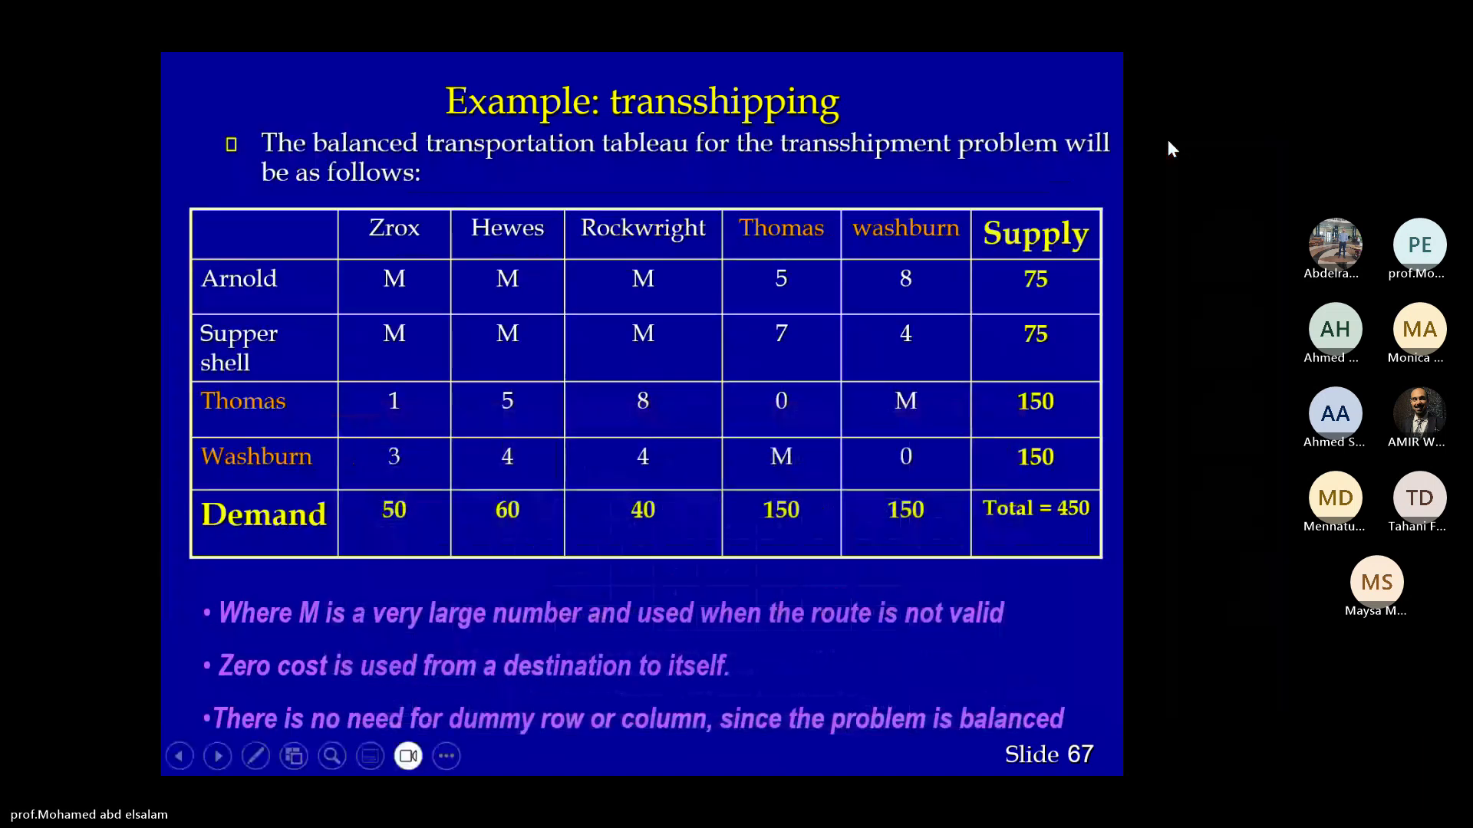
click(1167, 140)
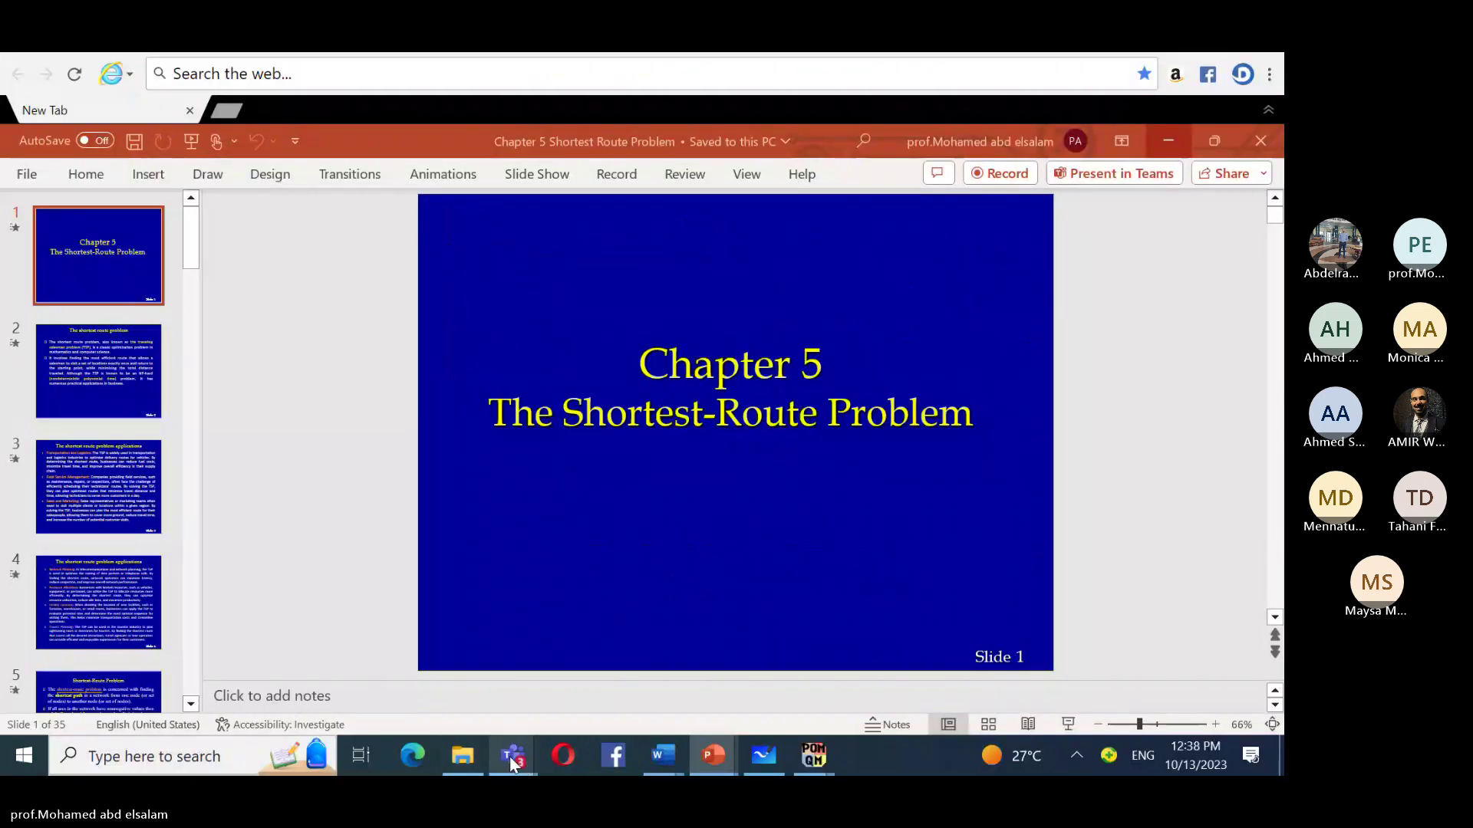
Step: Switch to the Teams meeting in General, stop its recording and transcription, and end the screen sharing
mouse_move(512, 761)
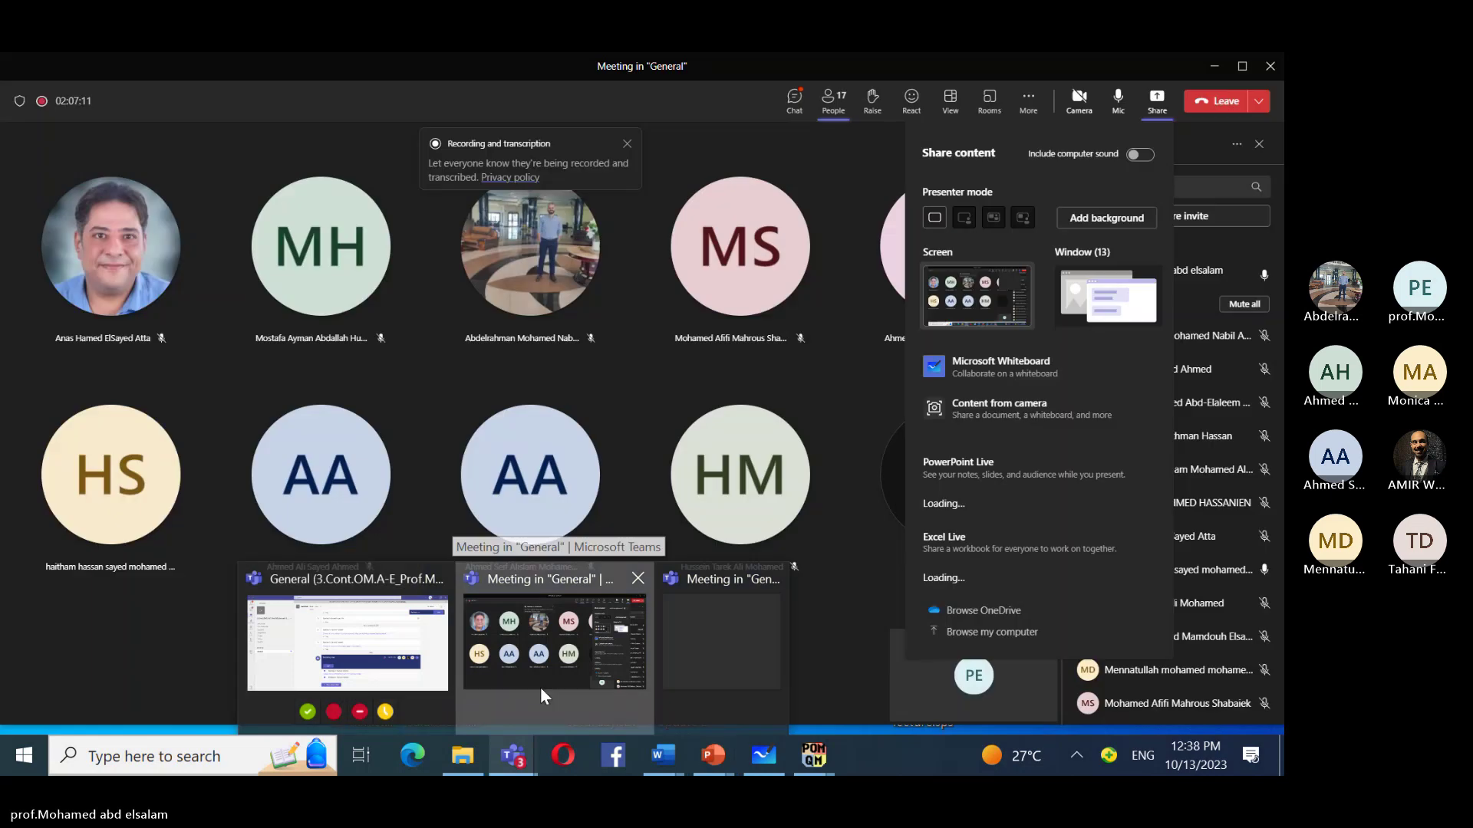
click(540, 688)
click(1017, 101)
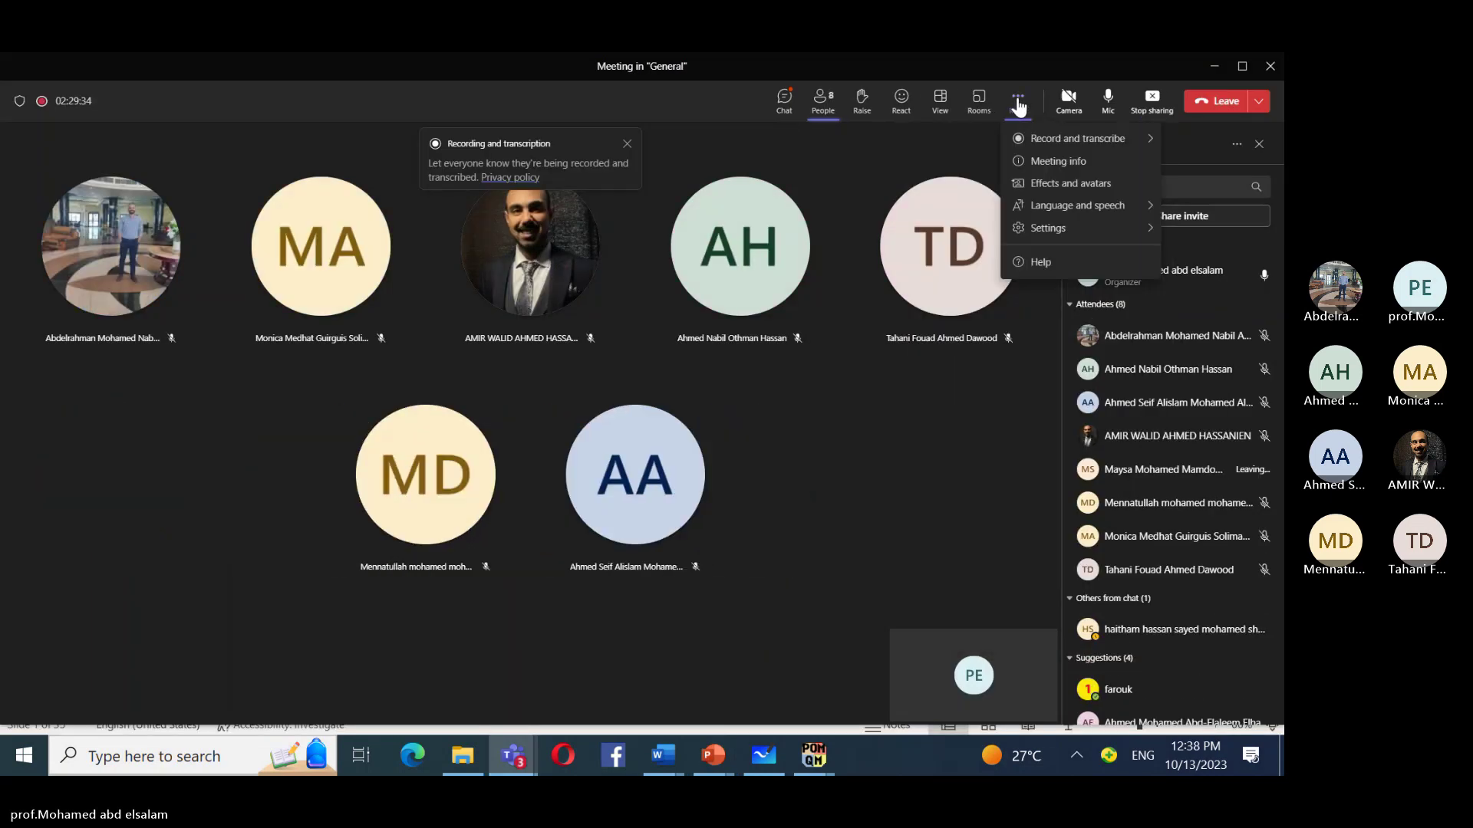
mouse_move(1037, 142)
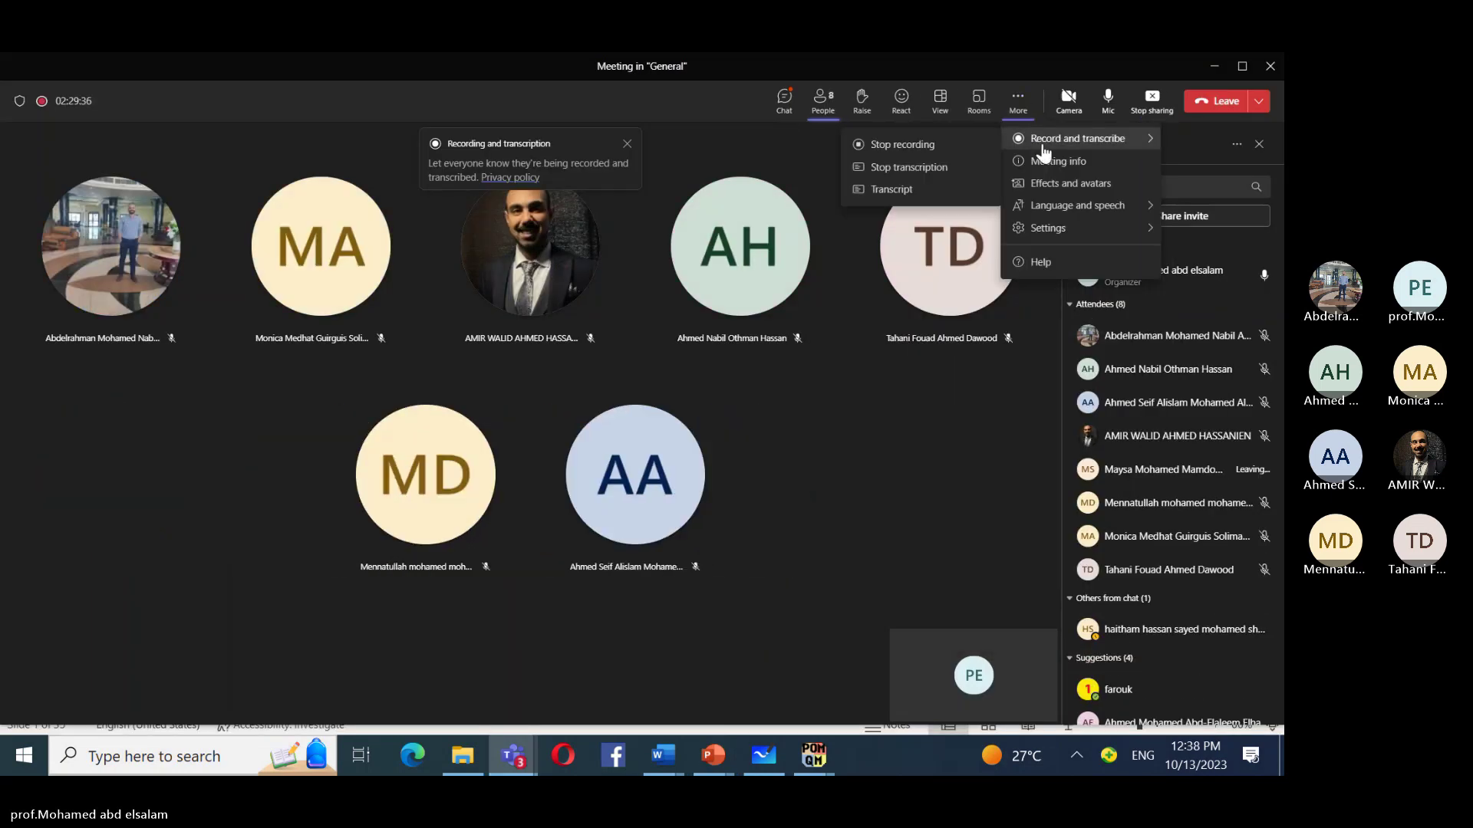
click(890, 147)
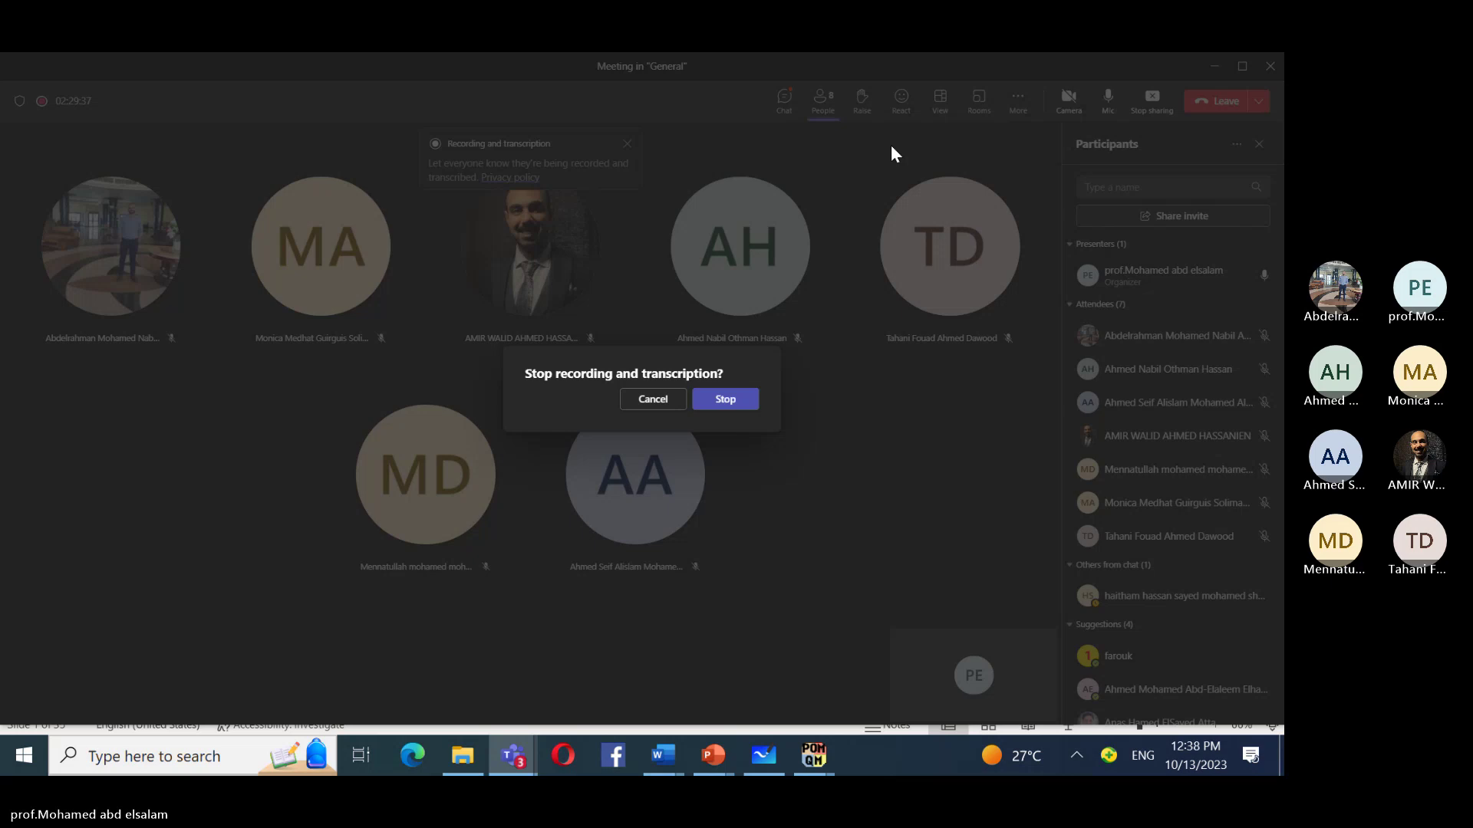
click(720, 400)
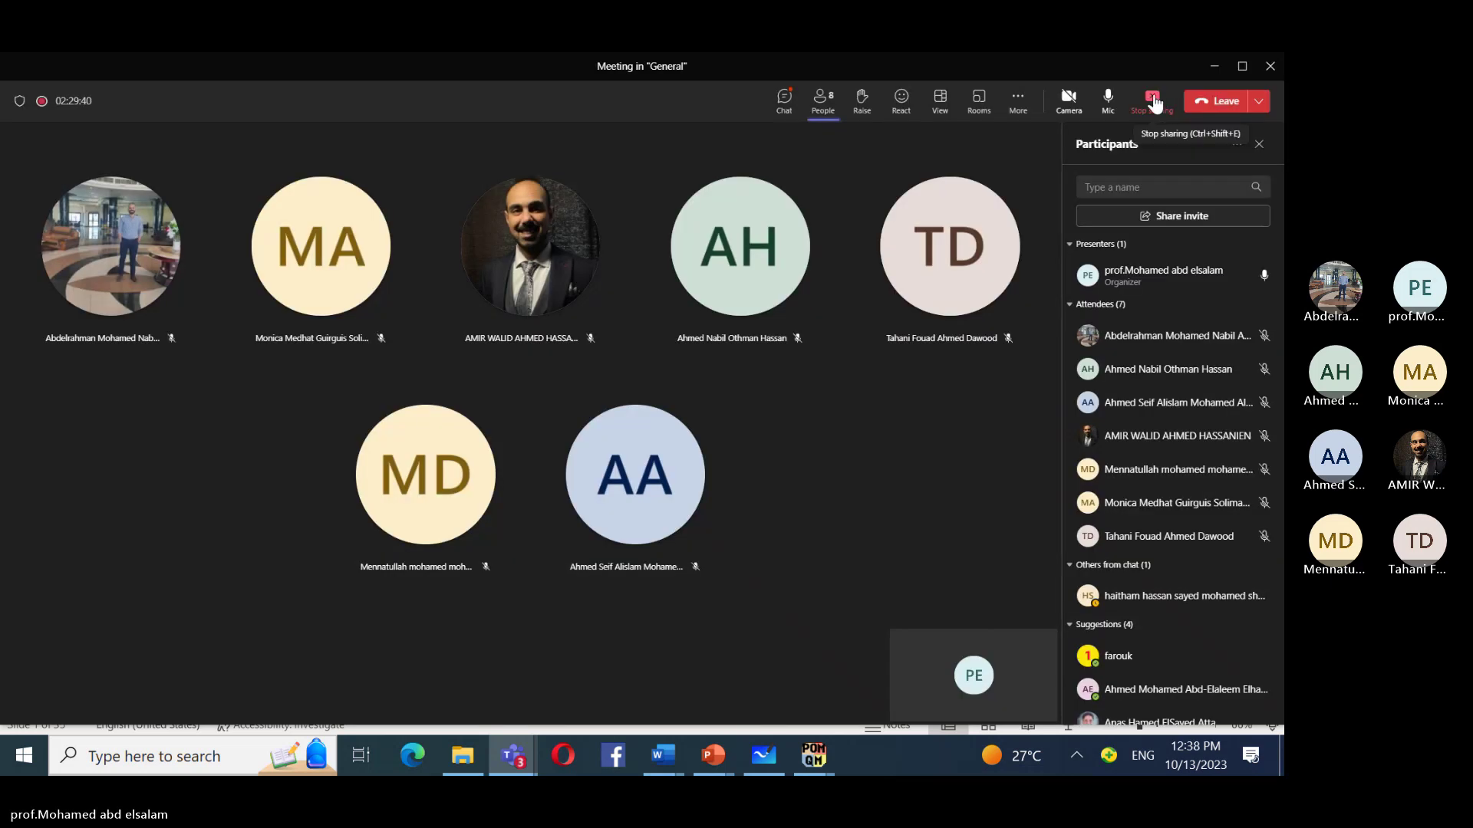
click(1155, 105)
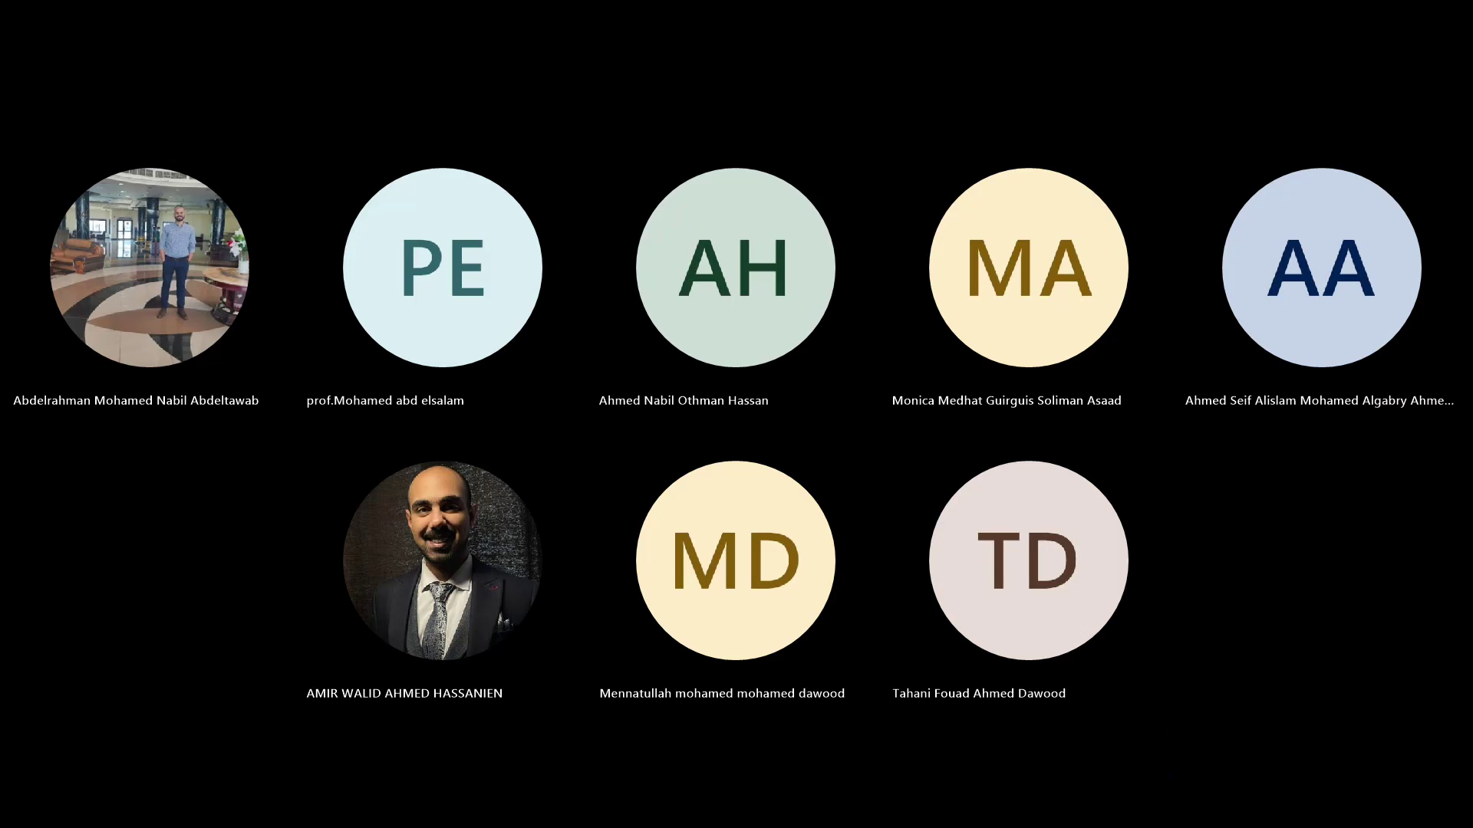